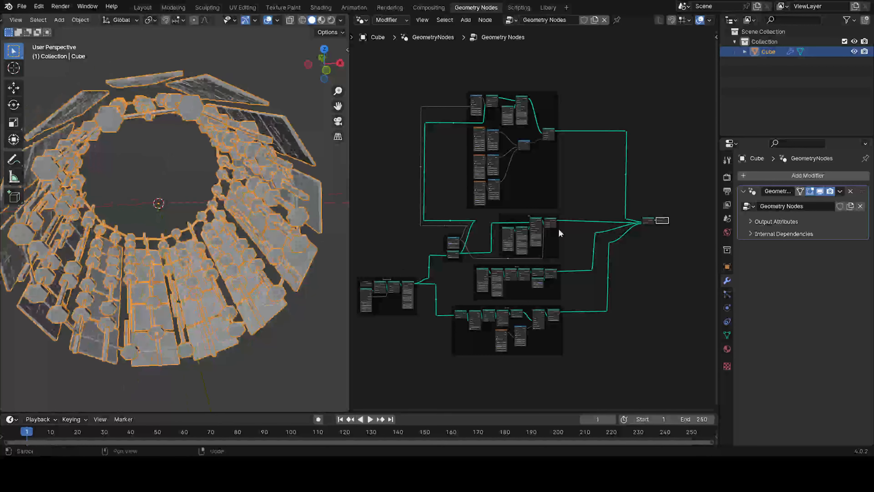
Step: Examine the tunnel model and its complete geometry node tree from several views, with playback reset to the first frame
middle_click_drag(533, 241, 551, 237)
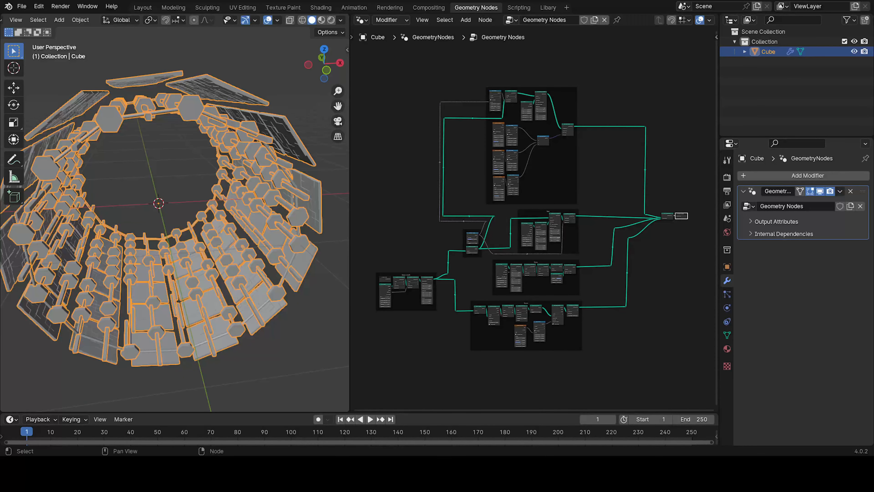
key("ctrl+space")
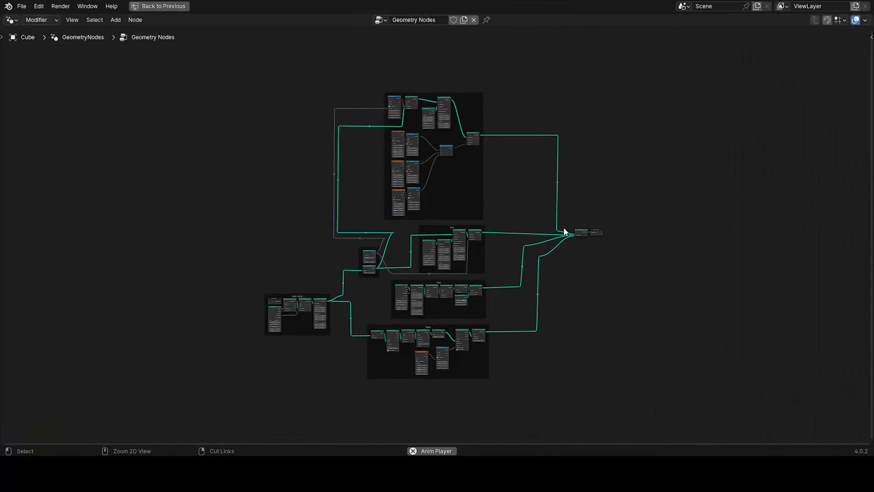
scroll(550, 237, "up", 3)
middle_click_drag(538, 247, 523, 281)
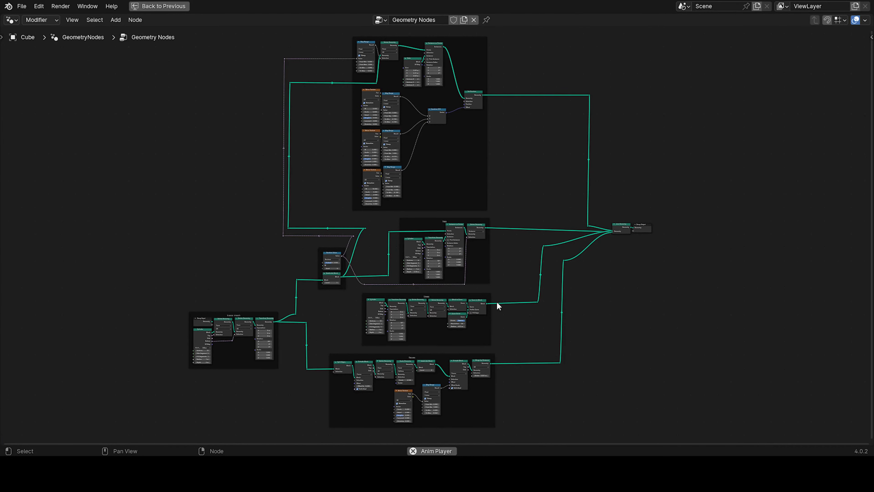
key("ctrl+space")
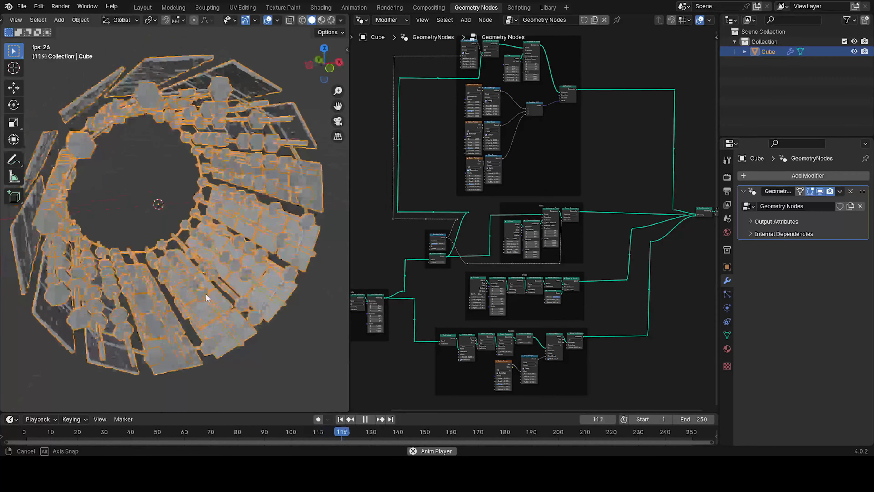
left_click(340, 419)
middle_click_drag(213, 260, 317, 211)
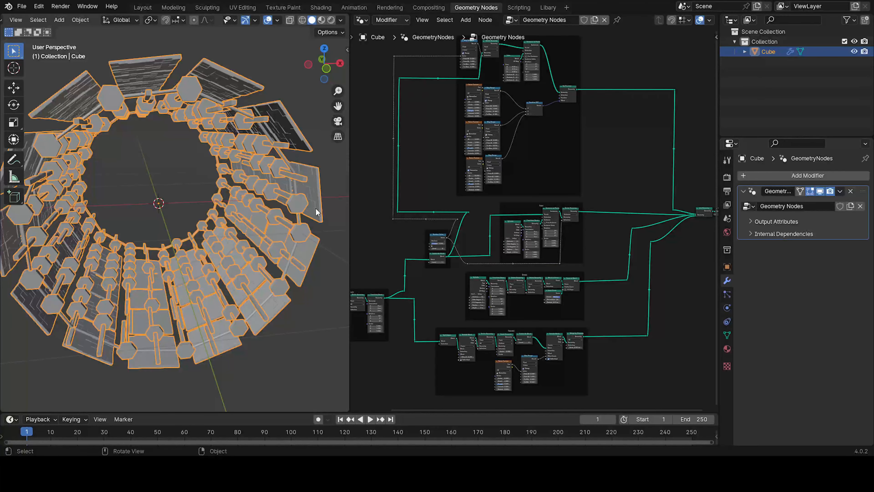
middle_click_drag(290, 240, 259, 182)
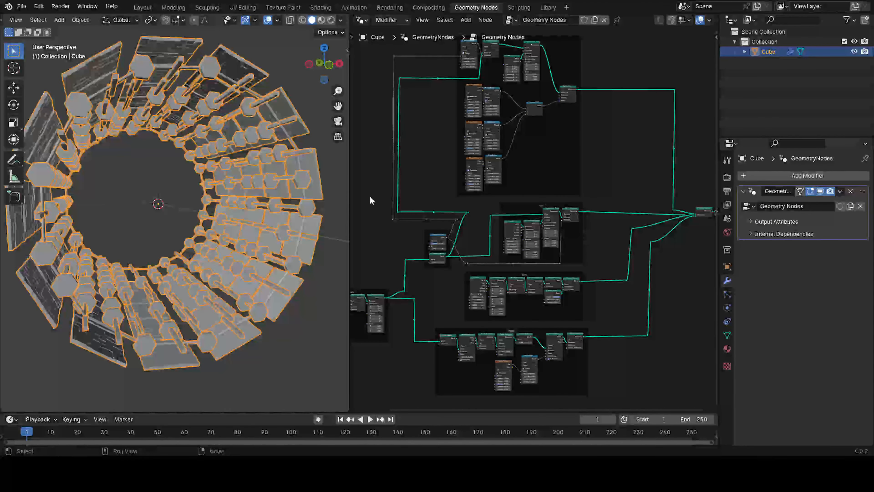
middle_click_drag(227, 217, 259, 245)
scroll(510, 185, "down", 4)
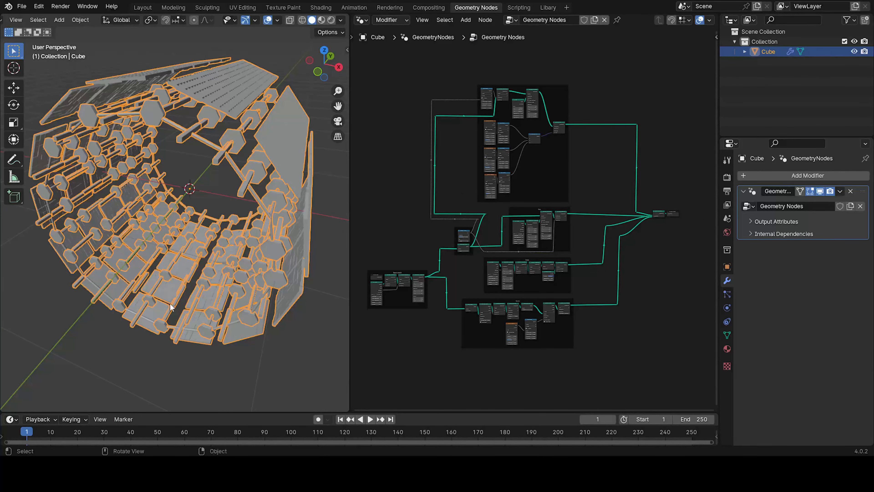
middle_click_drag(171, 307, 220, 262)
scroll(461, 168, "up", 6)
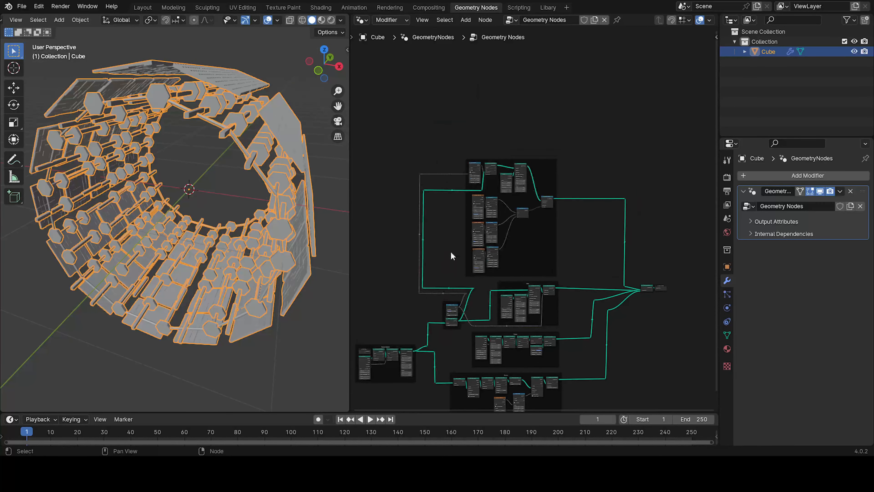
Step: Label the unnamed upper node frame containing the three Noise Texture nodes "cubes"
scroll(557, 212, "up", 3)
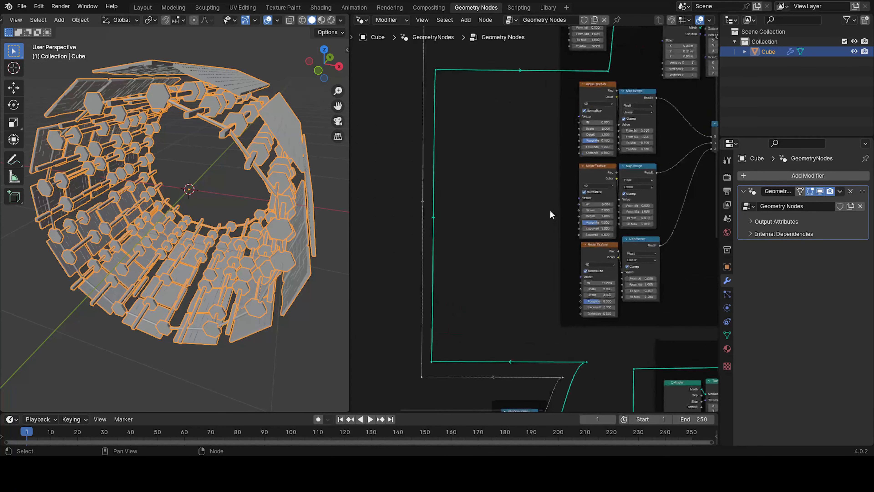
middle_click_drag(541, 225, 414, 257)
scroll(415, 257, "down", 4)
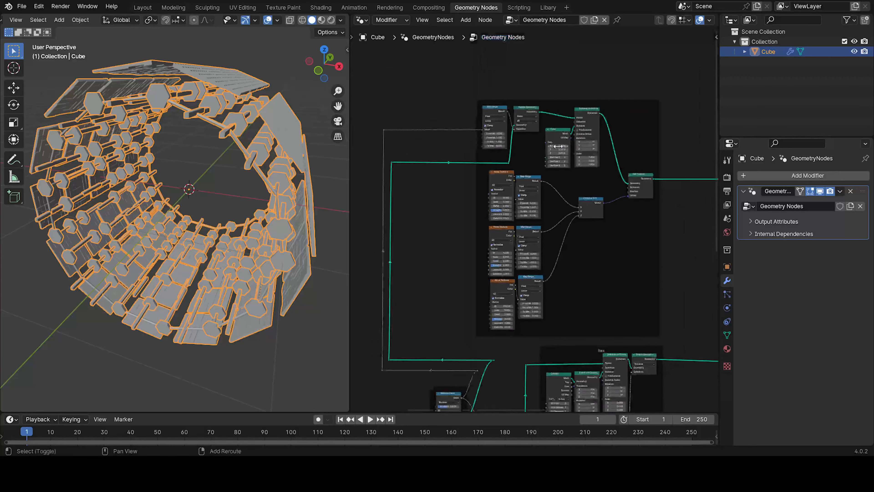
scroll(575, 150, "down", 3)
middle_click_drag(556, 285, 561, 314, "shift")
left_click(551, 158)
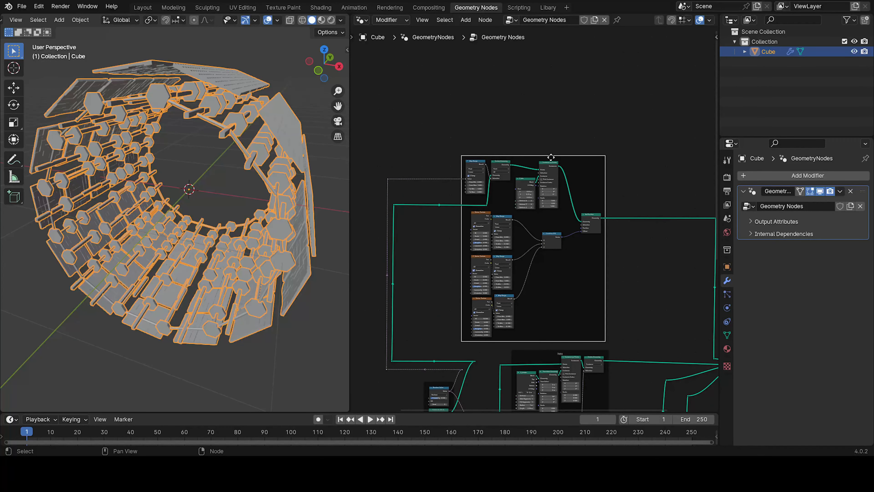
key("F2")
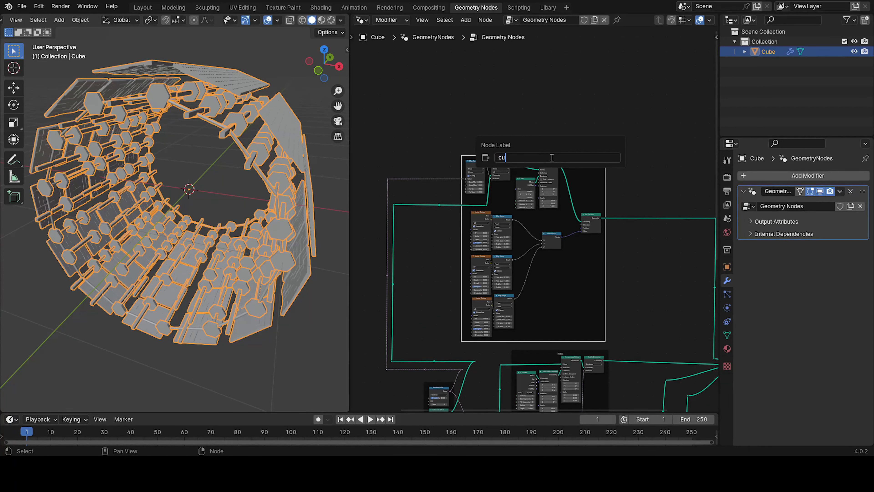
type("cubes")
key("Return")
Step: Examine the three Noise Texture nodes in the cubes frame and the cubes they displace in the tunnel
scroll(550, 162, "down", 3)
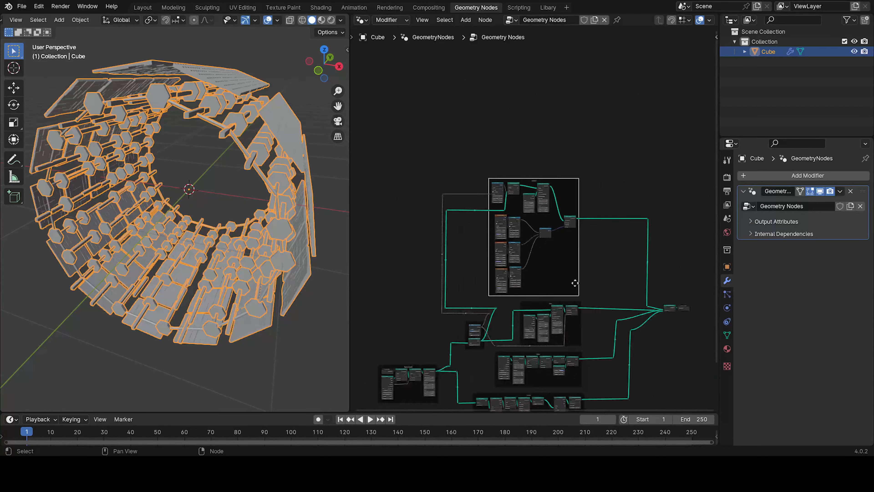
middle_click_drag(591, 252, 625, 201, "shift")
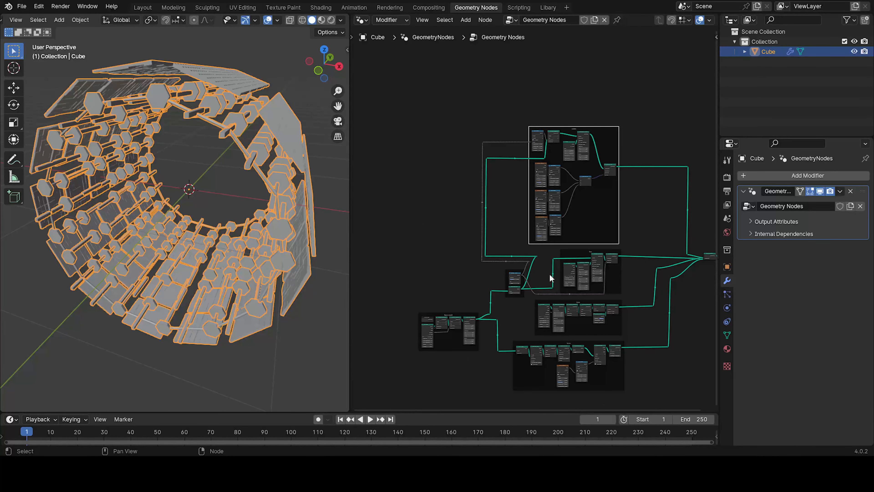
scroll(522, 202, "up", 6)
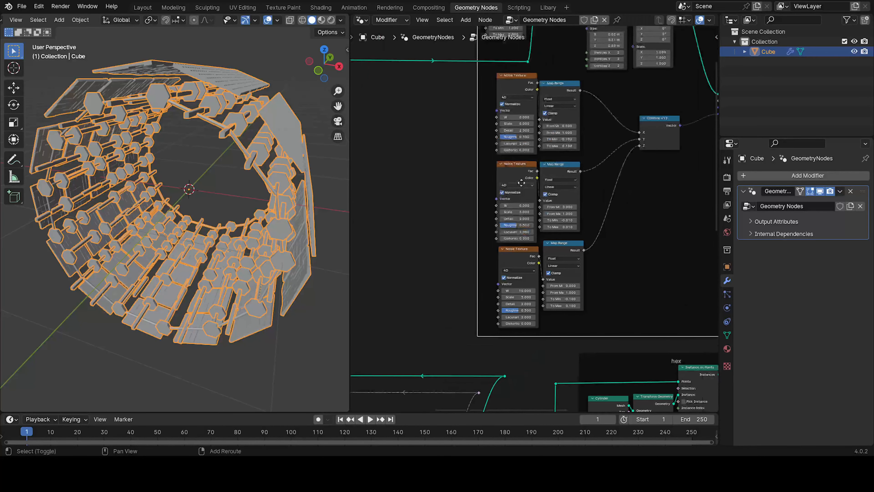
left_click(517, 86)
left_click(514, 174)
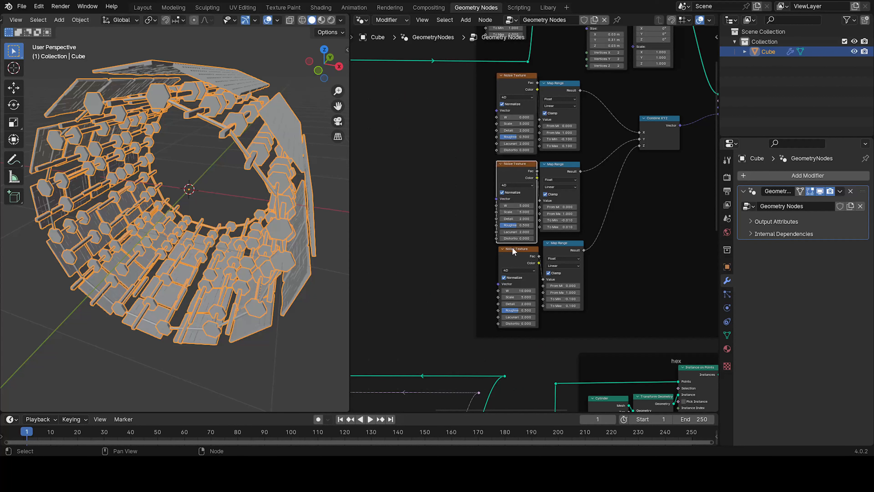
left_click(516, 250)
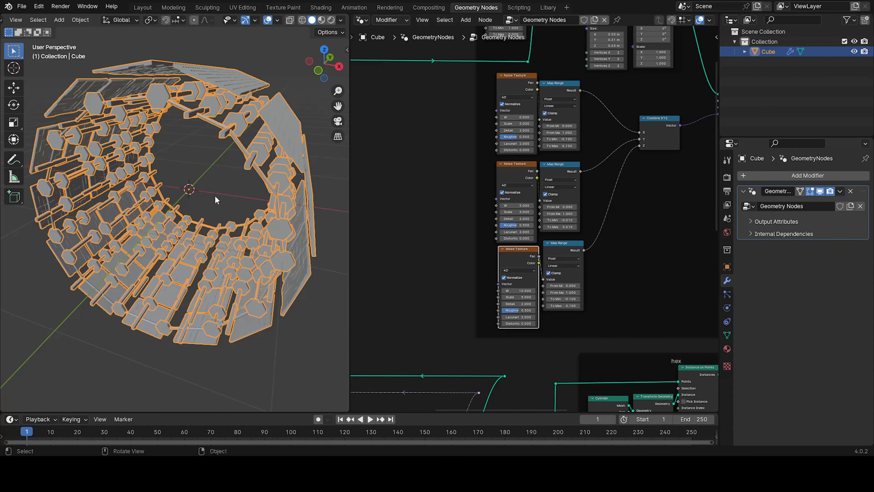
middle_click_drag(214, 195, 269, 221)
scroll(274, 218, "up", 3)
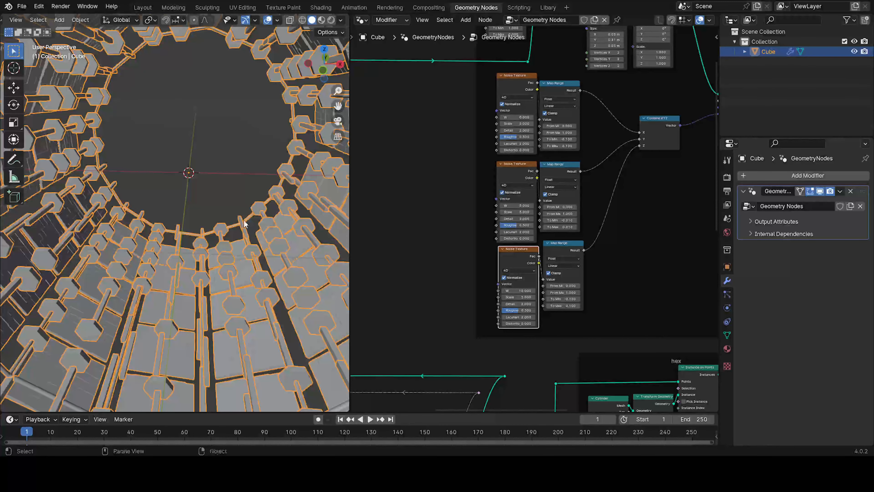
scroll(244, 224, "down", 5)
scroll(402, 228, "down", 4)
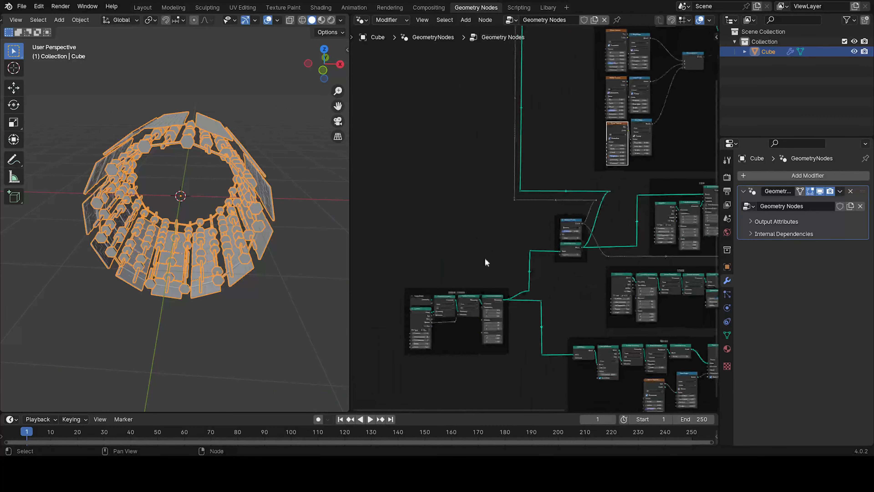
Step: Duplicate the Group Input node in the base mesh frame and detach the copy from that frame
left_click_drag(425, 303, 458, 213)
scroll(469, 216, "up", 2)
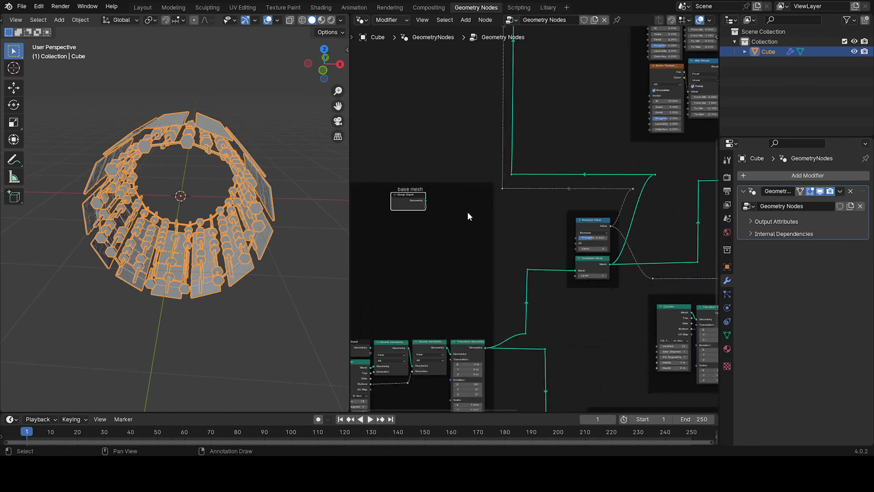
middle_click_drag(413, 220, 461, 229)
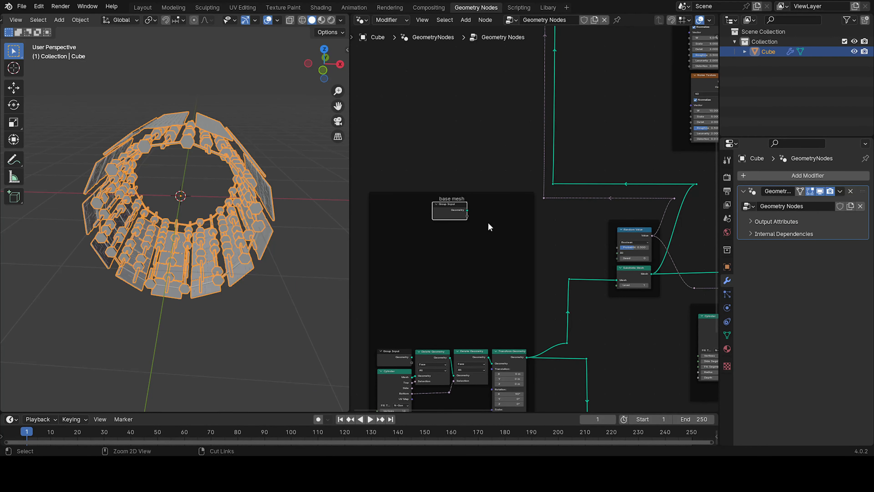
key("ctrl+j")
key("x")
Step: Place the detached Group Input copy beside the three Noise Texture nodes of the cubes frame
left_click_drag(451, 205, 610, 103)
middle_click_drag(609, 104, 473, 178)
scroll(473, 188, "up", 4)
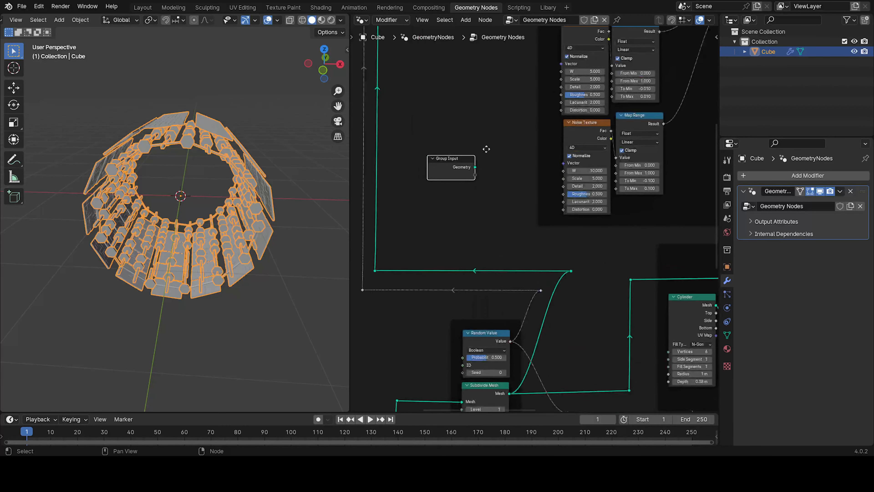
middle_click_drag(486, 149, 460, 209)
left_click_drag(442, 226, 464, 185)
scroll(464, 181, "up", 2)
middle_click_drag(464, 153, 492, 212)
left_click_drag(475, 244, 471, 198)
Step: Expose W as a new group input and connect it to the W sockets of all three Noise Texture nodes
scroll(413, 240, "down", 2)
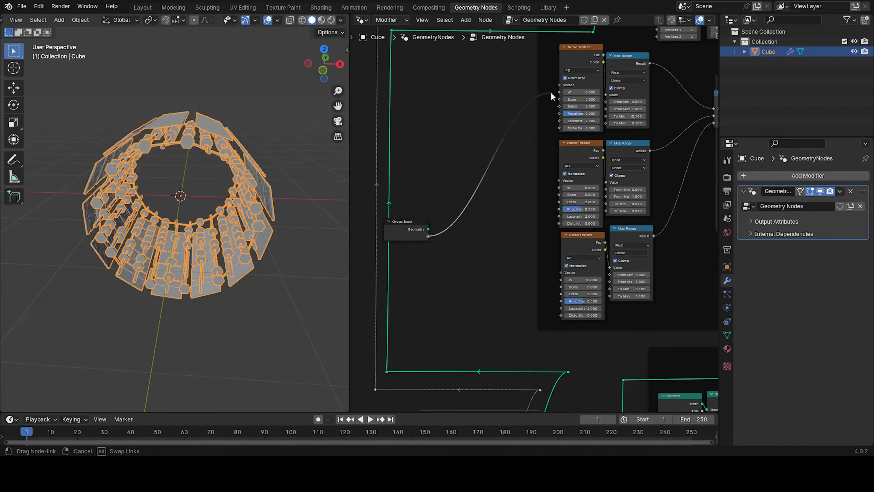
left_click_drag(551, 91, 555, 91)
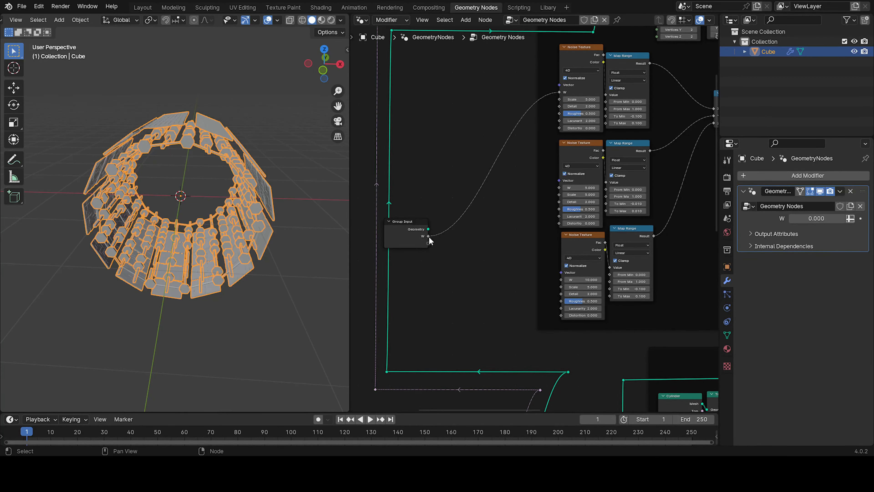
left_click_drag(428, 236, 559, 187)
left_click_drag(428, 236, 509, 245)
left_click_drag(552, 280, 561, 279)
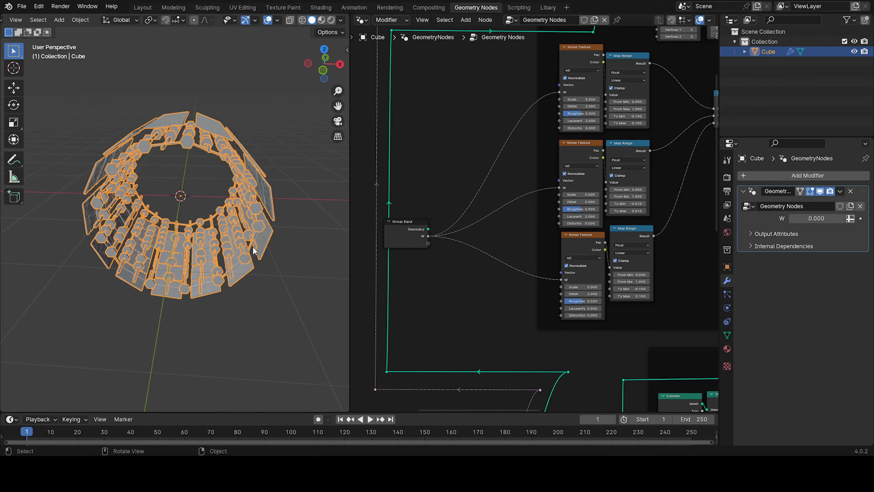
Step: Try varying the modifier's W value while viewing the tunnel's cubes up close, and cancel the change
middle_click_drag(301, 289, 277, 238)
scroll(271, 218, "up", 8)
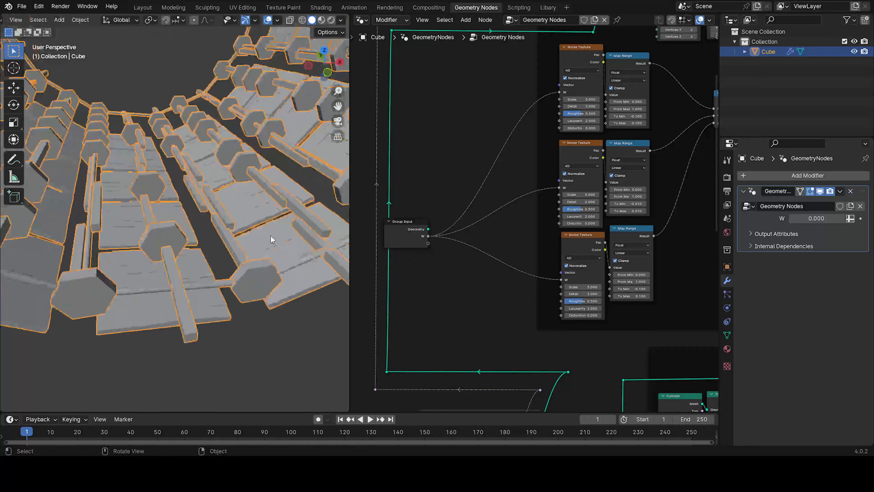
left_click_drag(807, 218, 867, 218)
right_click(805, 220)
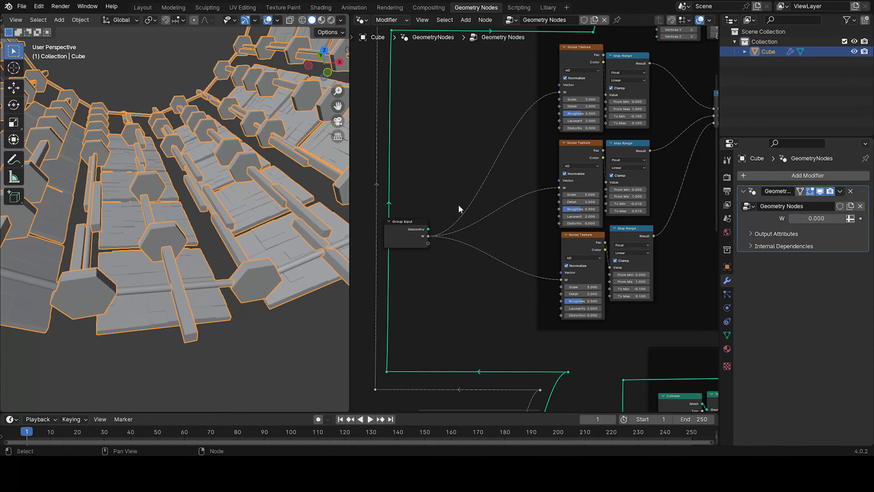
Step: Insert a shared reroute on the three W links and position it just below the Group Input node
left_click_drag(409, 237, 428, 226)
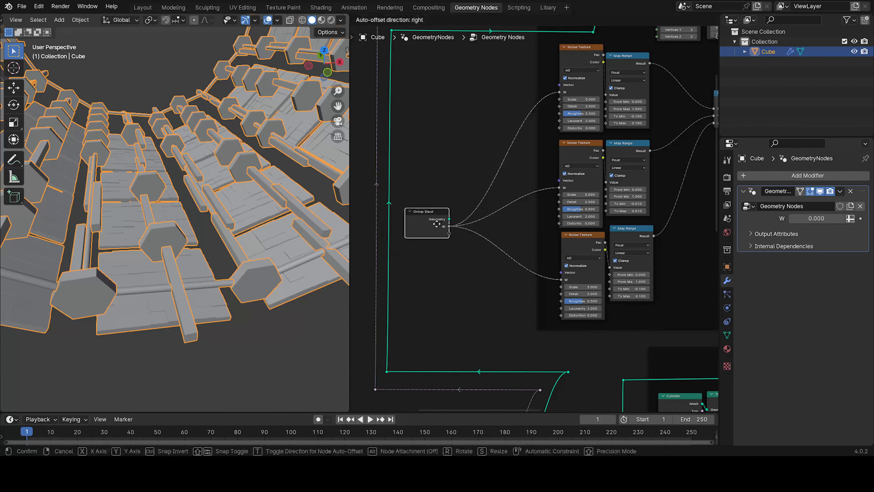
right_click_drag(477, 177, 483, 303, "shift")
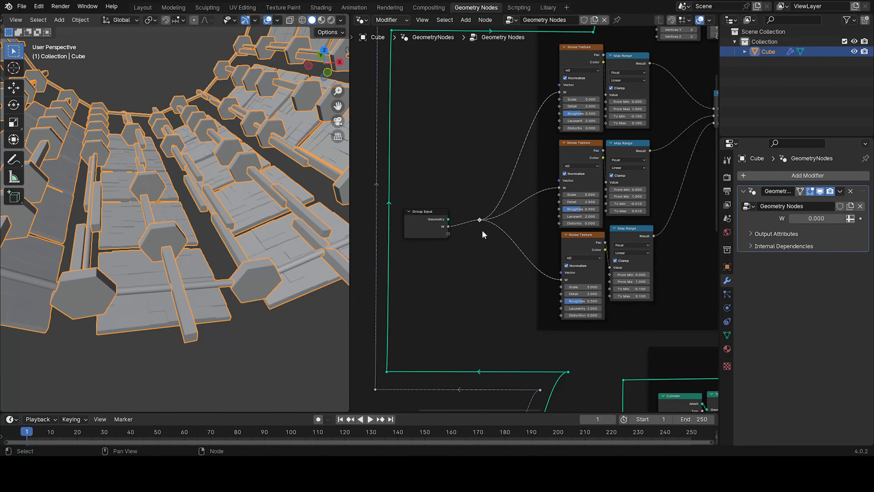
key("g")
left_click(504, 229)
left_click_drag(448, 226, 430, 216)
right_click(443, 226)
left_click_drag(491, 204, 514, 252)
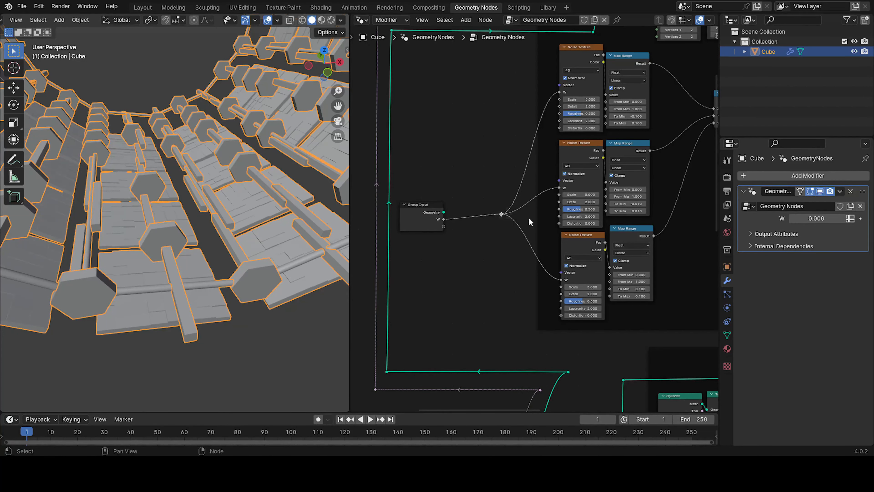
key("g")
left_click(496, 245)
Step: Add a Math node with the Add operation and place it above the Group Input node
key("shift+a")
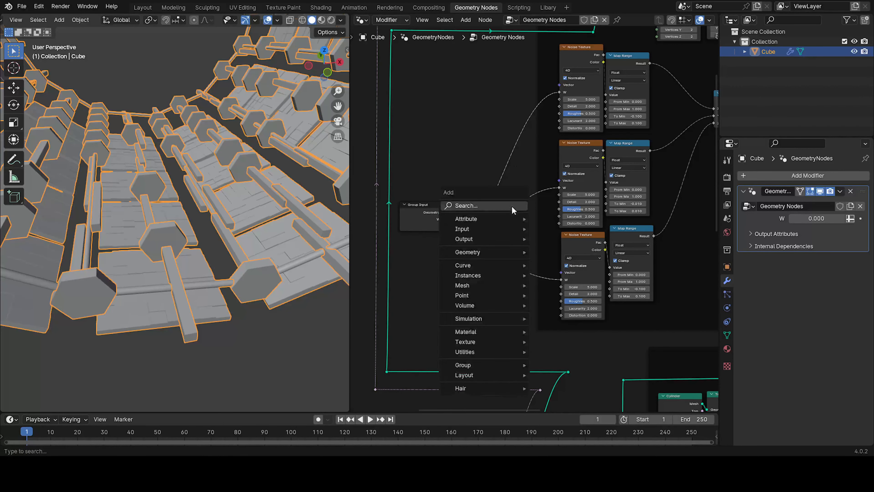
type("math")
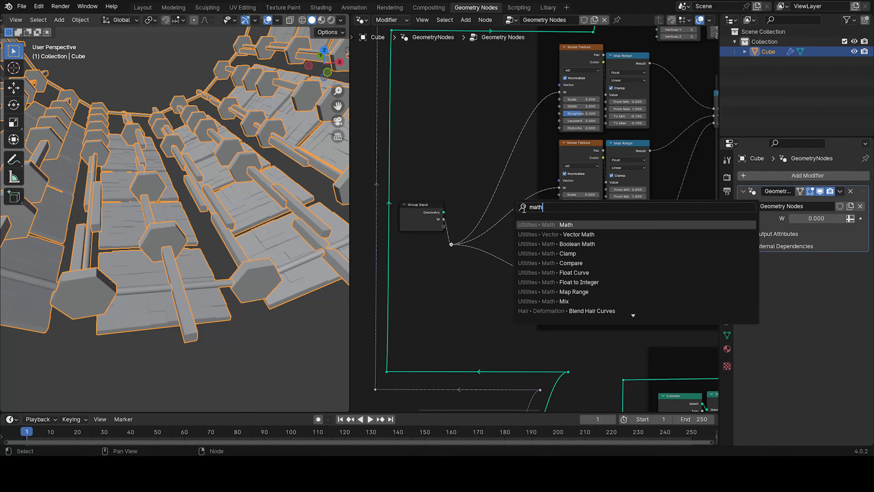
key("Return")
left_click(438, 108)
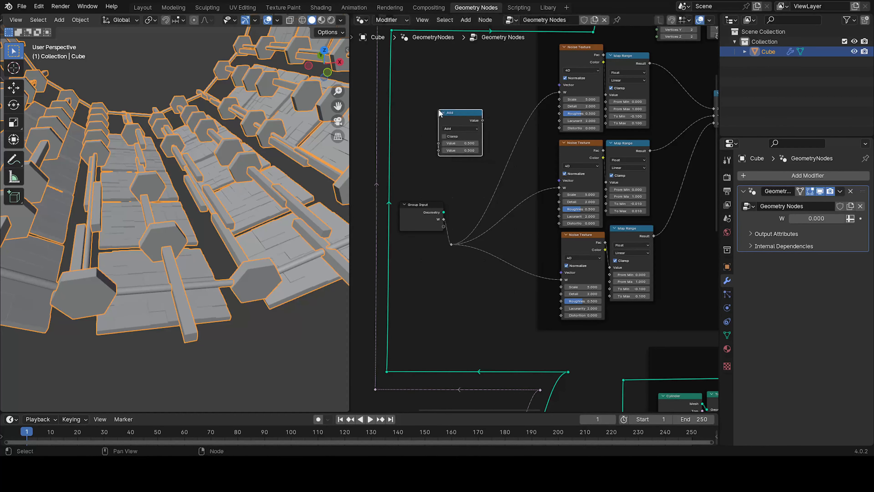
scroll(456, 112, "up", 1)
scroll(457, 112, "up", 2)
key("g")
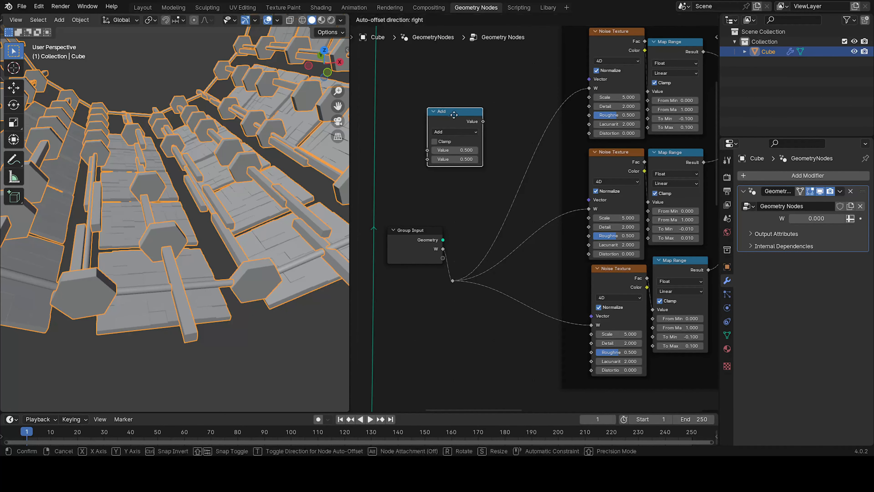
left_click(441, 100)
Step: Duplicate the Add node onto the middle Noise Texture's W link and insert the original into the upper Noise Texture's W link
key("shift+d")
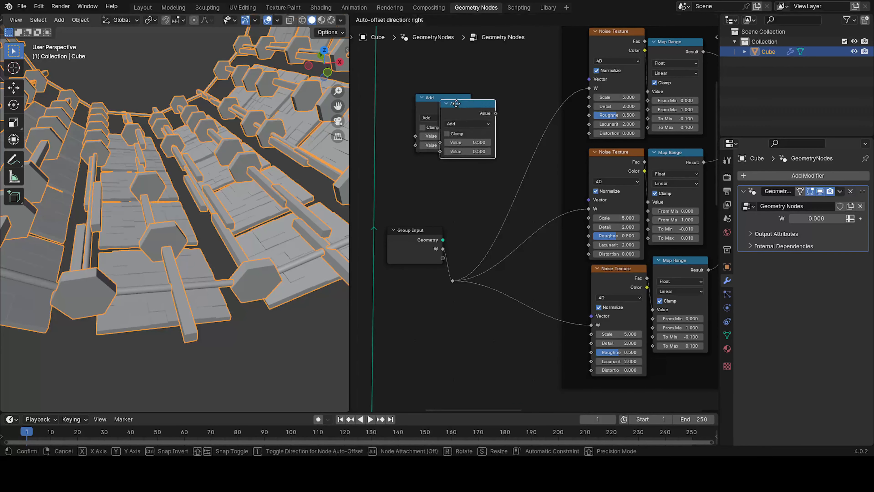
left_click(525, 216)
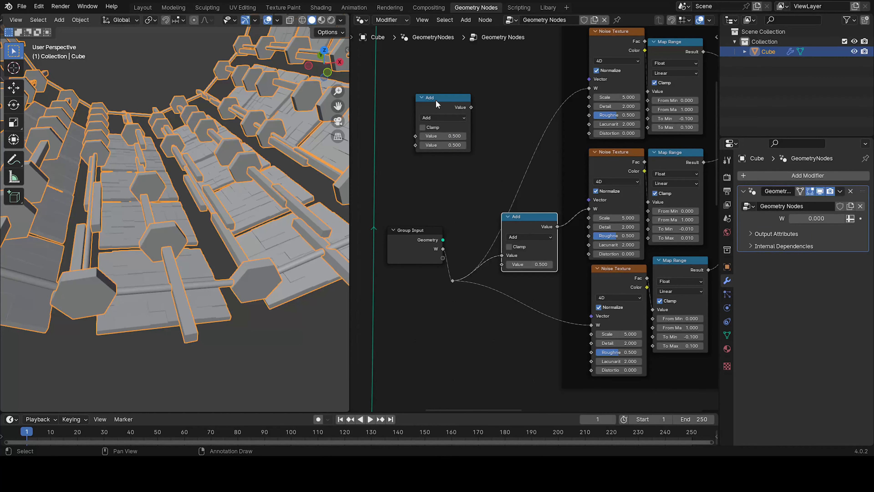
left_click_drag(437, 101, 518, 139)
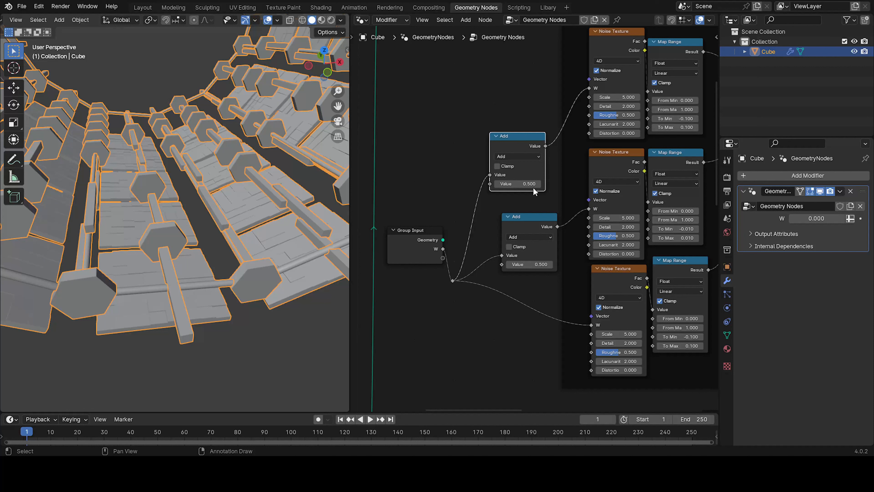
Step: Set the offset values to 5 in the middle Add node and 10 in the upper Add node
left_click(532, 261)
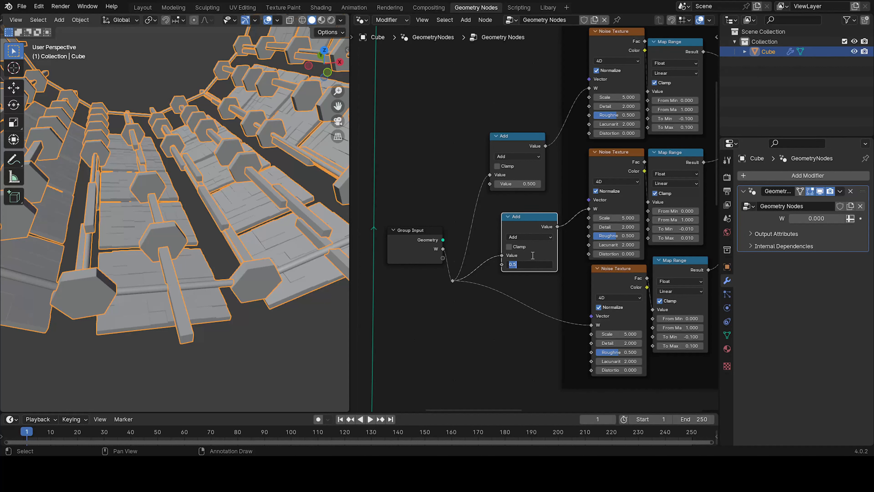
key("Return")
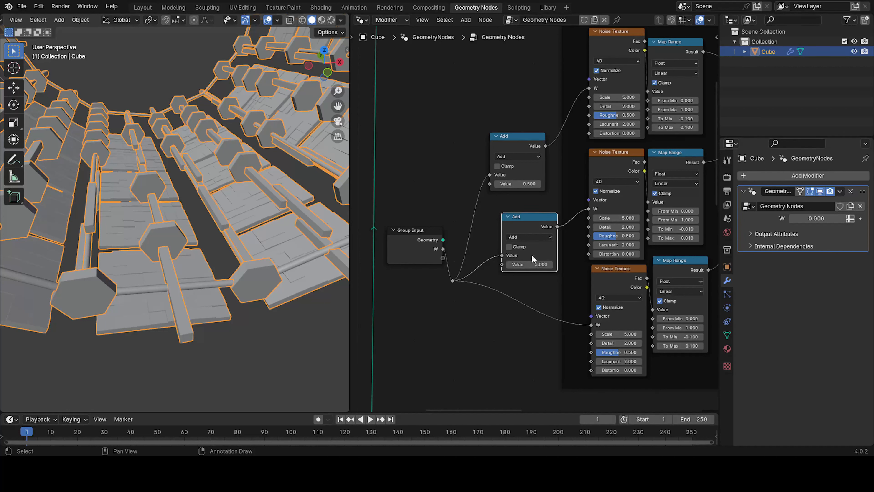
left_click(514, 189)
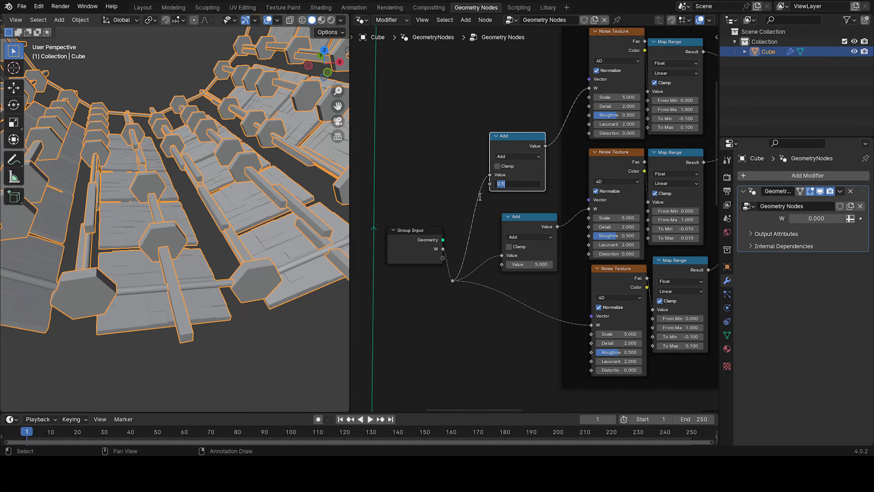
type("10")
key("Return")
Step: Play the animation briefly and try varying the modifier's W value to preview the offset cube movement
key("space")
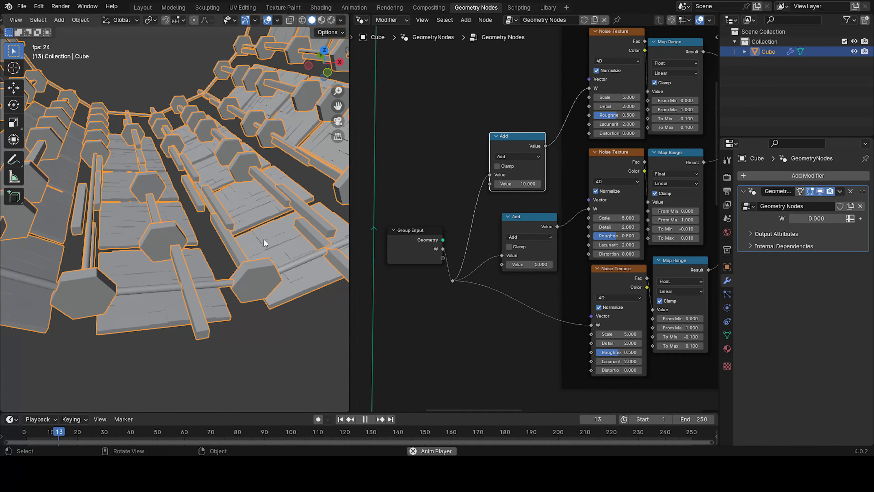
key("space")
mouse_move(816, 219)
left_mouse_down()
mouse_move(853, 218)
mouse_move(816, 218)
left_mouse_up()
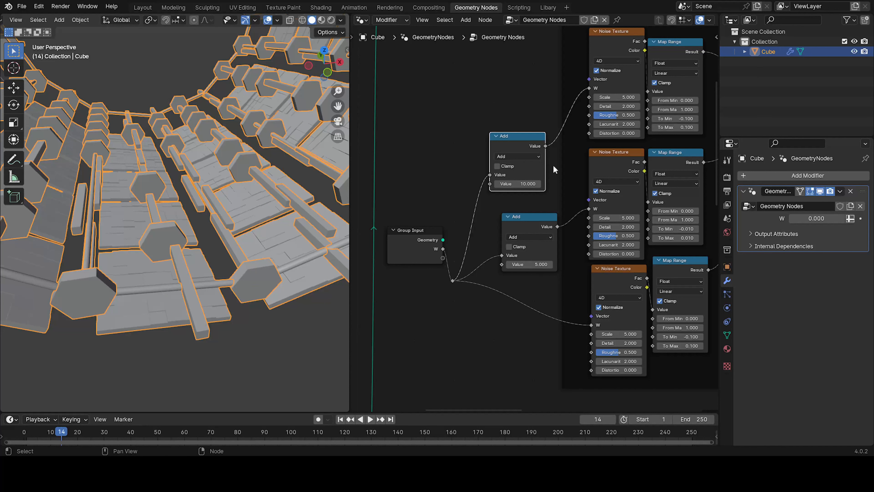
Step: Rearrange the Group Input and the two Add nodes compactly beside the cubes frame's Noise Textures
left_click_drag(420, 250, 445, 280)
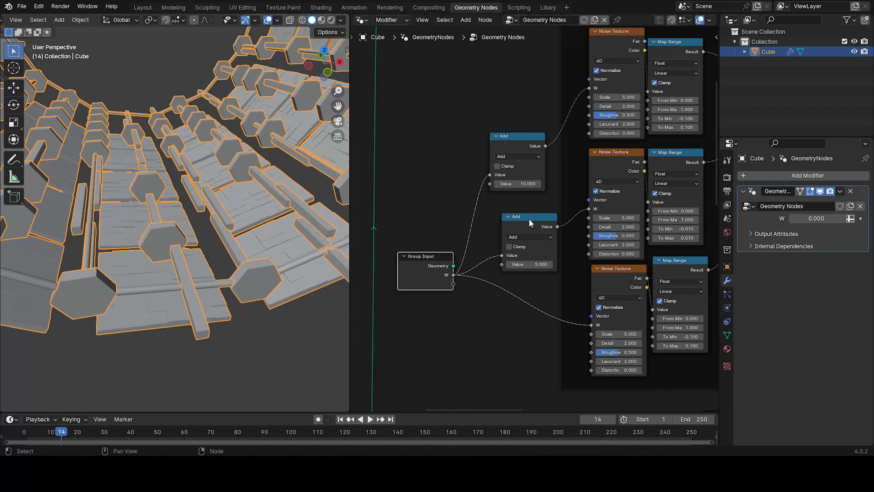
mouse_move(527, 225)
left_mouse_down()
mouse_move(500, 215)
mouse_move(514, 215)
left_mouse_up()
left_click_drag(516, 149, 525, 106)
left_click_drag(526, 222, 539, 172)
scroll(448, 284, "down", 4)
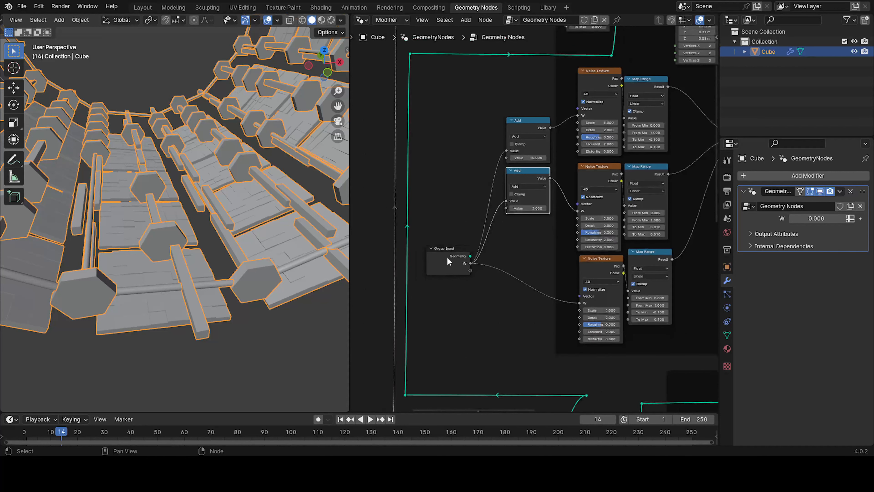
left_click_drag(447, 260, 462, 224)
scroll(585, 183, "down", 4)
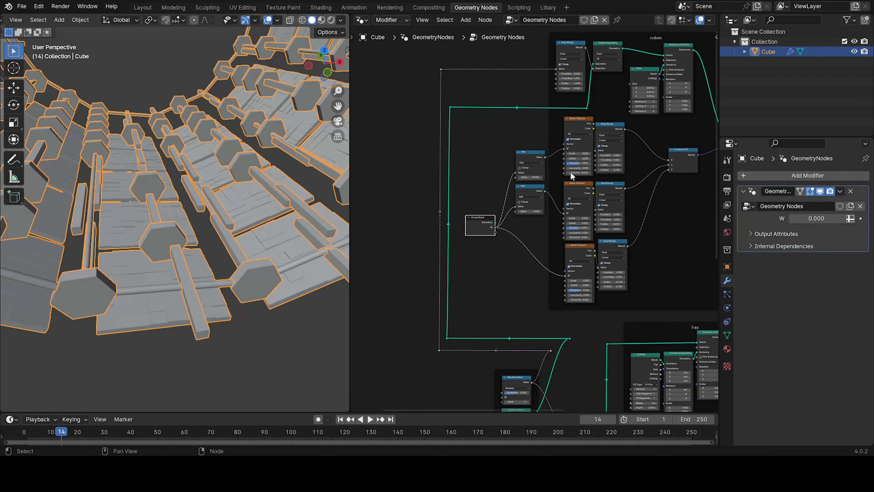
middle_click_drag(571, 175, 538, 200)
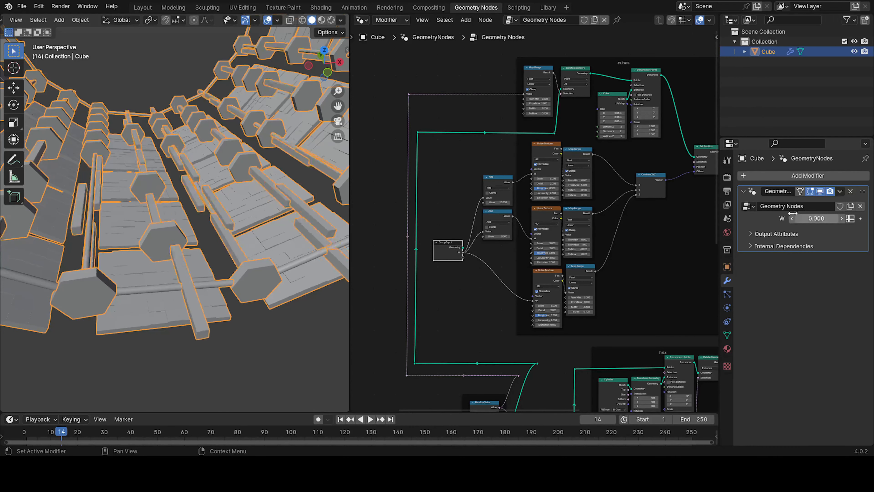
Step: Rename the W group input to Cubes in the node group's interface
key("n")
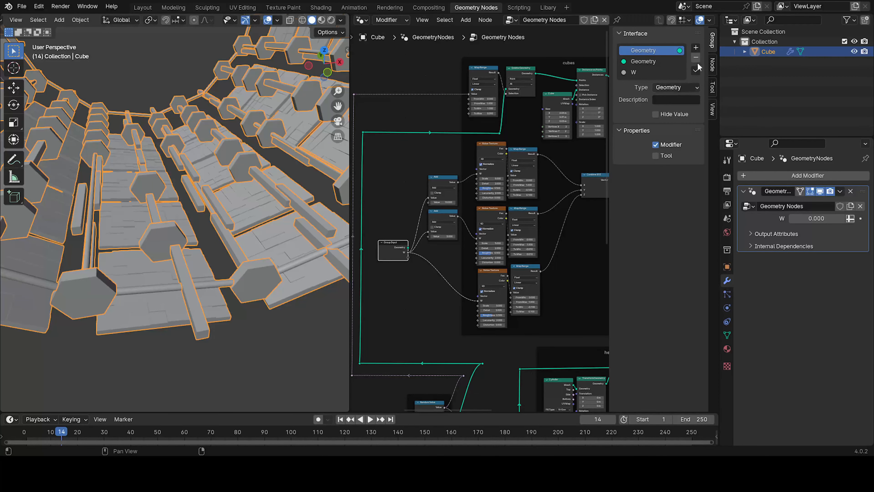
left_click(646, 73)
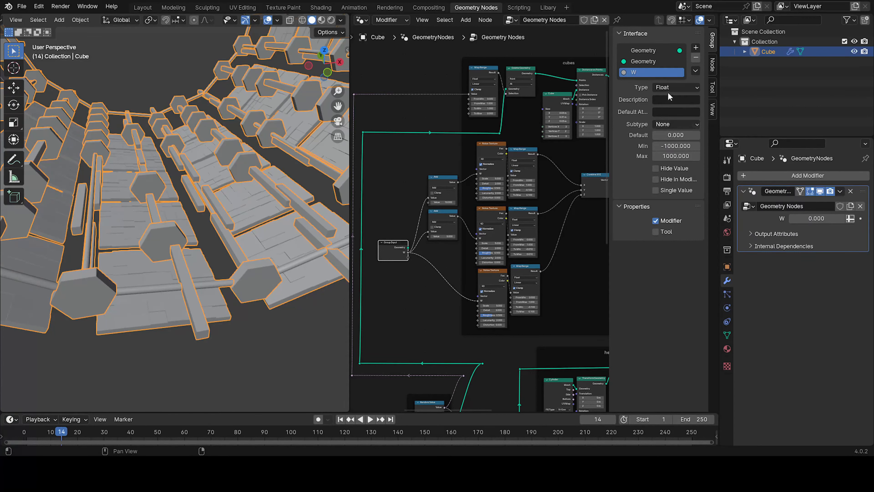
double_click(637, 74)
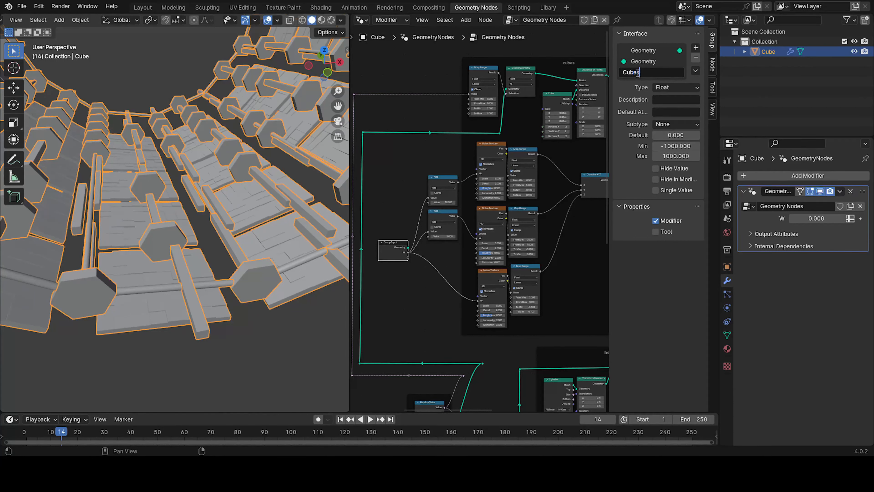
type("Cubes")
key("Return")
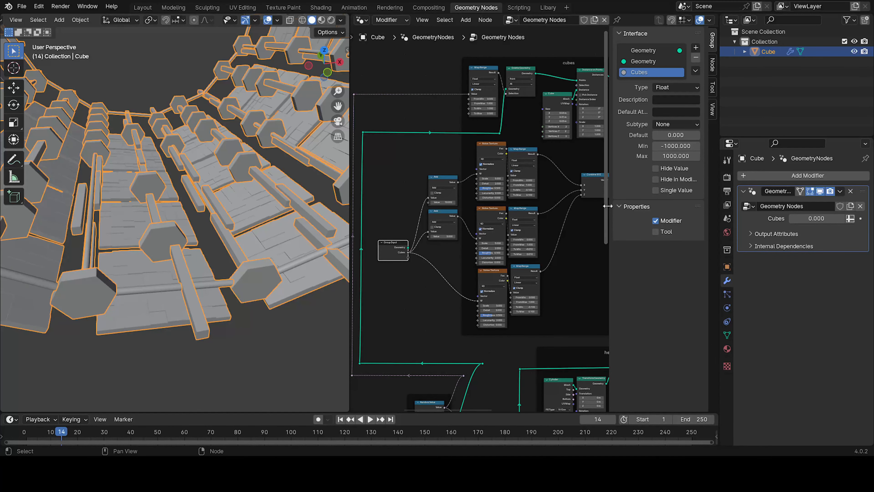
key("n")
Step: Try varying the X rotation of the Transform Geometry node in the hex frame
scroll(647, 250, "down", 4)
scroll(546, 289, "down", 2)
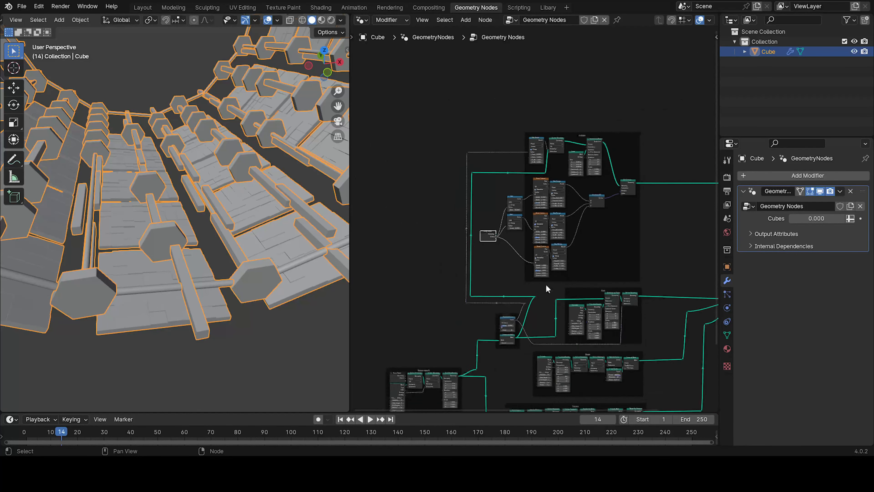
middle_click_drag(546, 289, 562, 149)
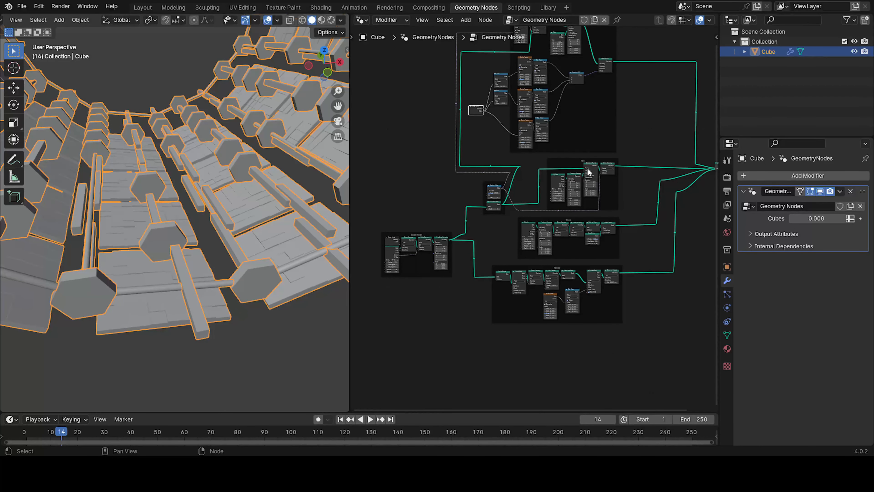
scroll(587, 172, "up", 3)
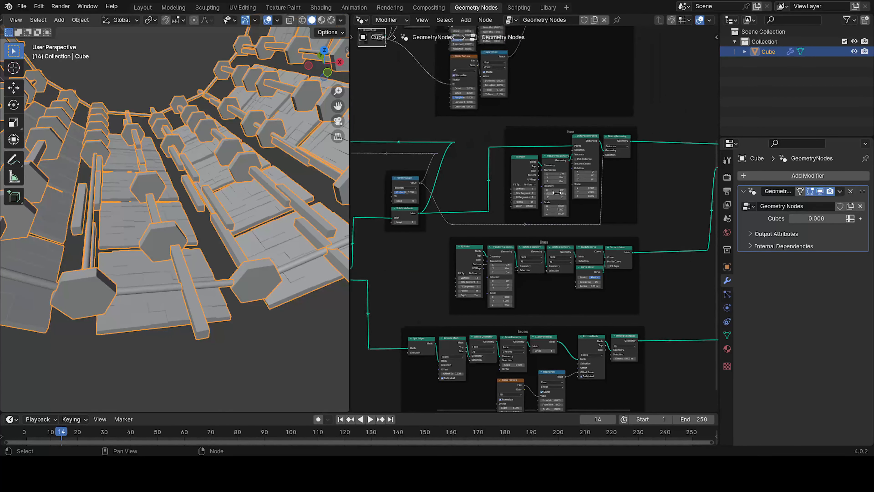
scroll(557, 193, "up", 3)
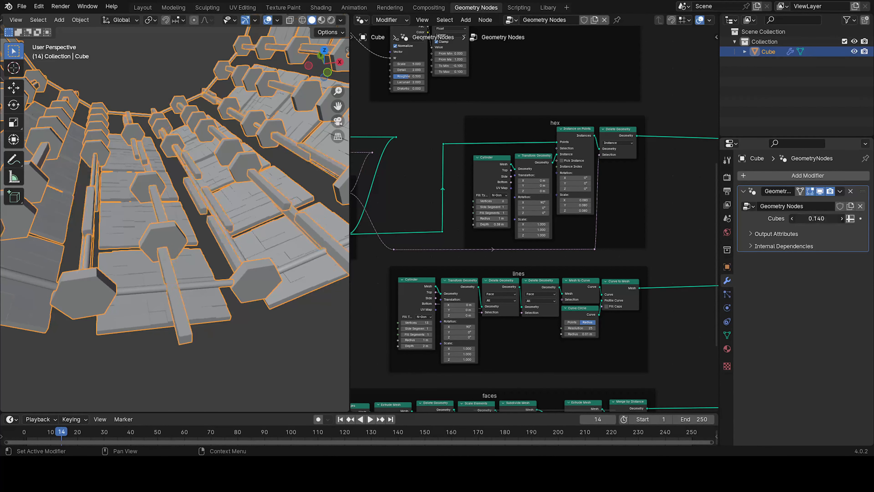
scroll(502, 166, "up", 2)
scroll(503, 167, "up", 2)
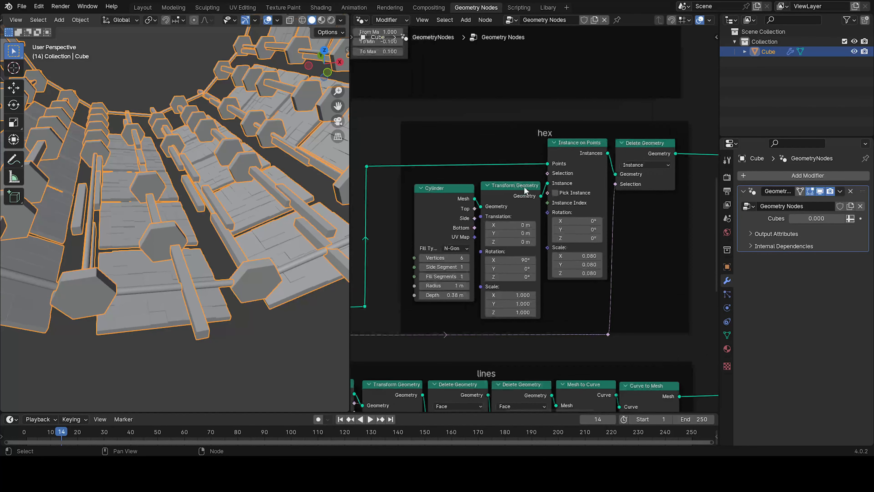
middle_click_drag(506, 266, 571, 219)
scroll(550, 218, "up", 2)
mouse_move(527, 209)
left_mouse_down("shift")
mouse_move(501, 209)
mouse_move(547, 214)
mouse_move(533, 213)
left_mouse_up("shift")
right_click(536, 212)
scroll(522, 193, "down", 3)
right_click(535, 213)
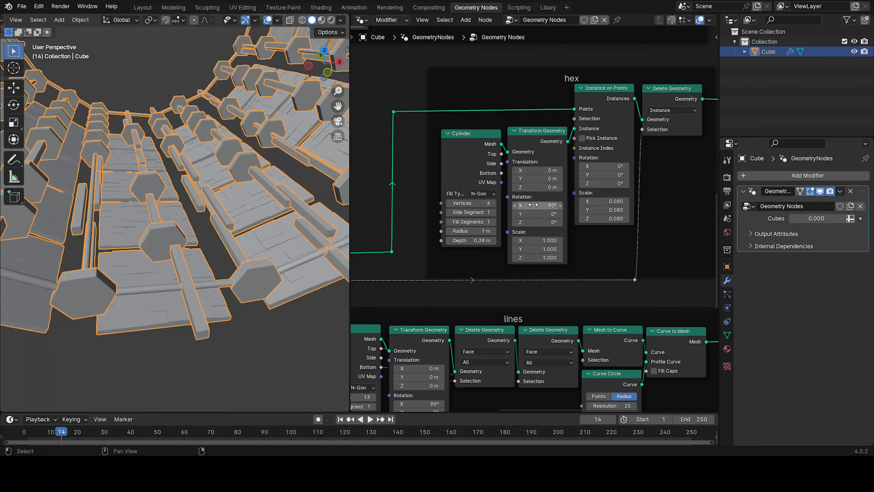
Step: Move the lines and faces frames down together to free space below the hex frame
scroll(472, 182, "down", 4)
scroll(478, 240, "down", 1)
middle_click_drag(478, 240, 510, 140)
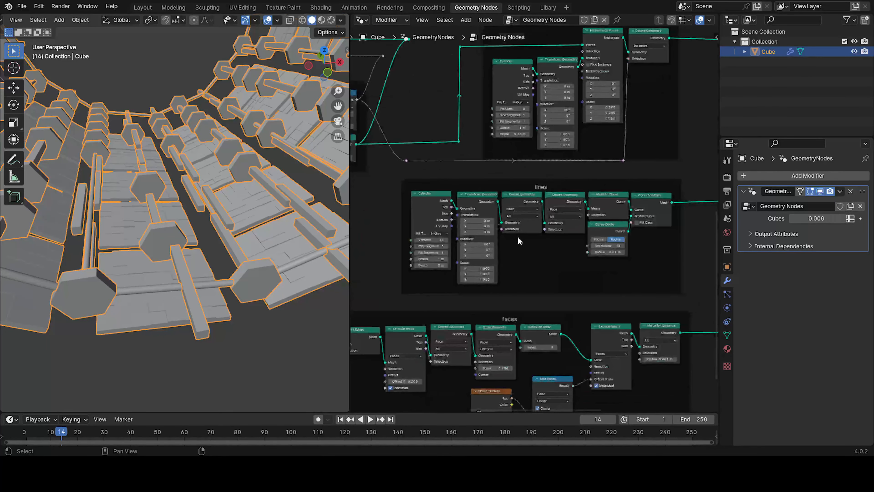
scroll(519, 240, "down", 5)
scroll(644, 363, "down", 2)
left_click(603, 302)
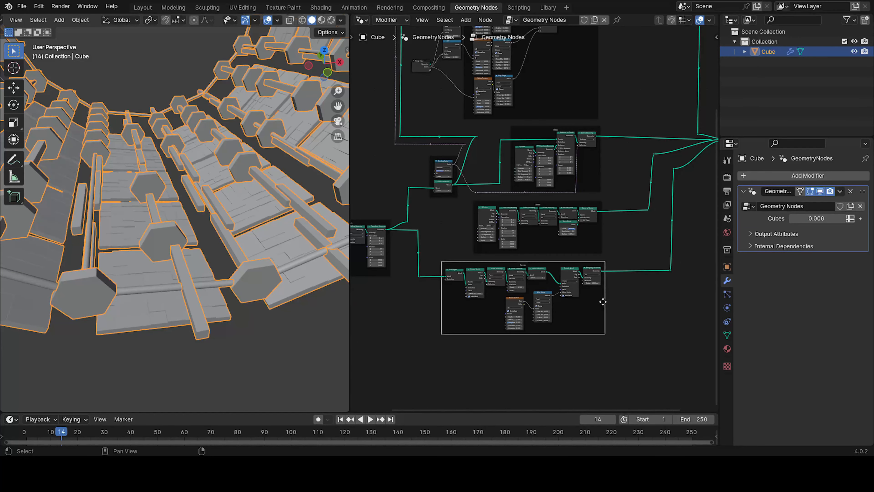
left_click(601, 242, "shift")
left_click_drag(600, 248, 597, 326)
Step: Duplicate the Group Input node and place the copy in the free space below the hex frame
scroll(577, 227, "up", 5)
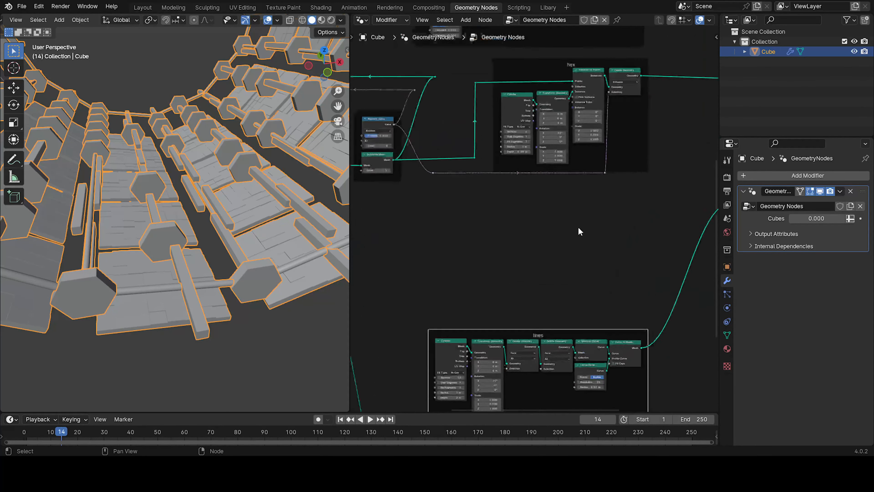
scroll(544, 195, "down", 2)
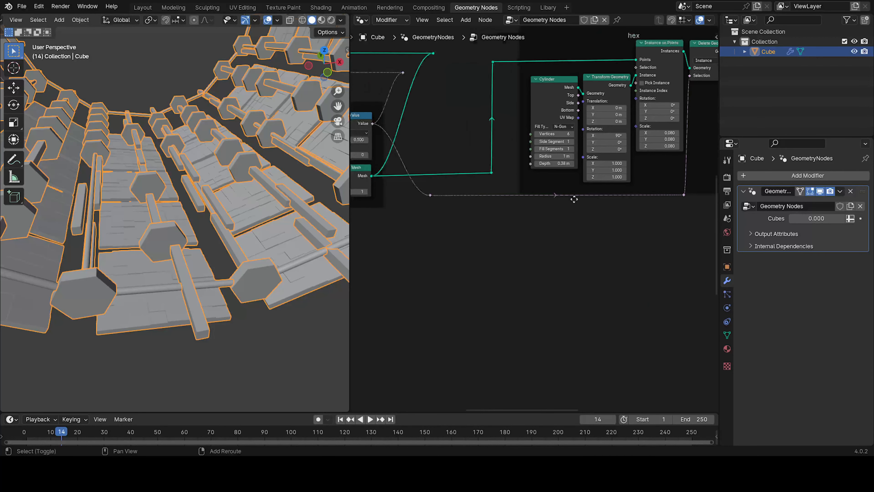
scroll(476, 214, "down", 2)
scroll(476, 214, "down", 2)
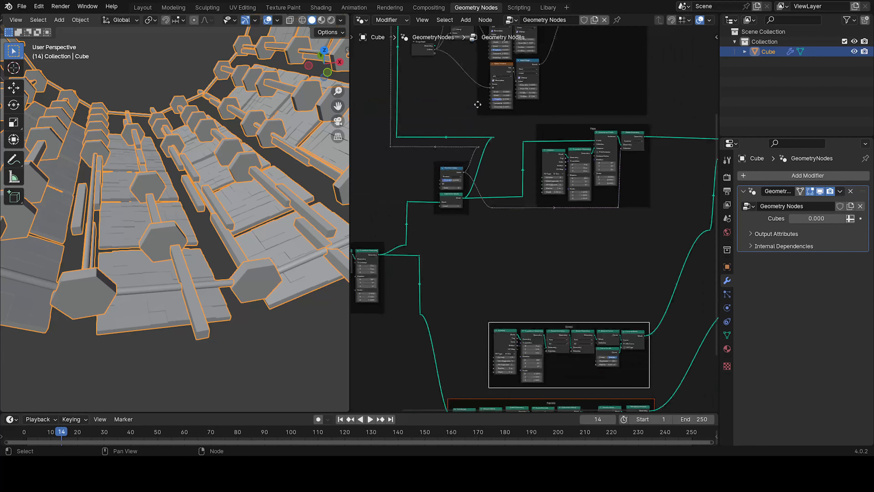
left_click(418, 51)
key("shift+d")
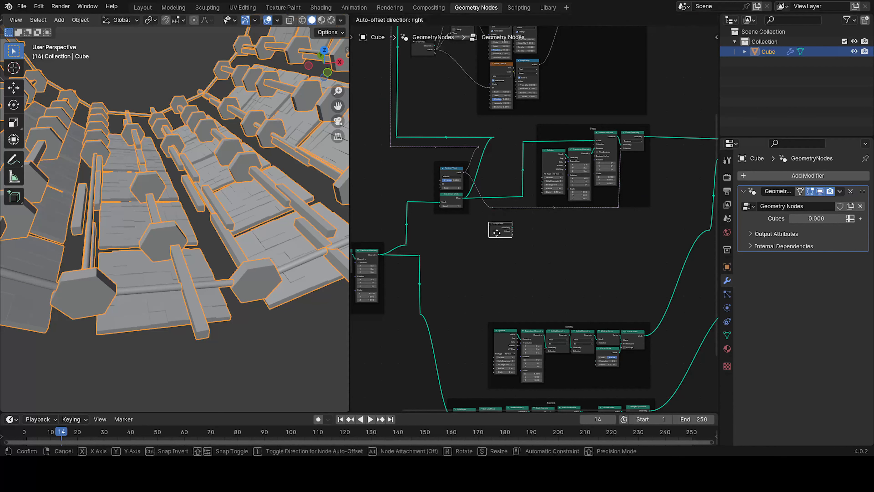
left_click(497, 233)
scroll(524, 242, "up", 3)
middle_click_drag(500, 252, 455, 252)
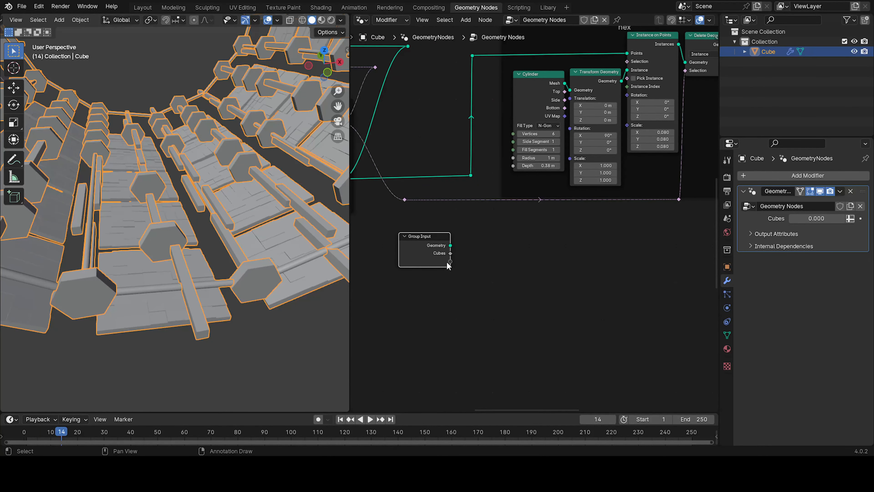
left_click(494, 254)
left_click_drag(451, 261, 430, 276)
Step: Add a Combine XYZ node beside the Group Input copy and expose its Y component as a new group input
key("shift+a")
left_click(519, 226)
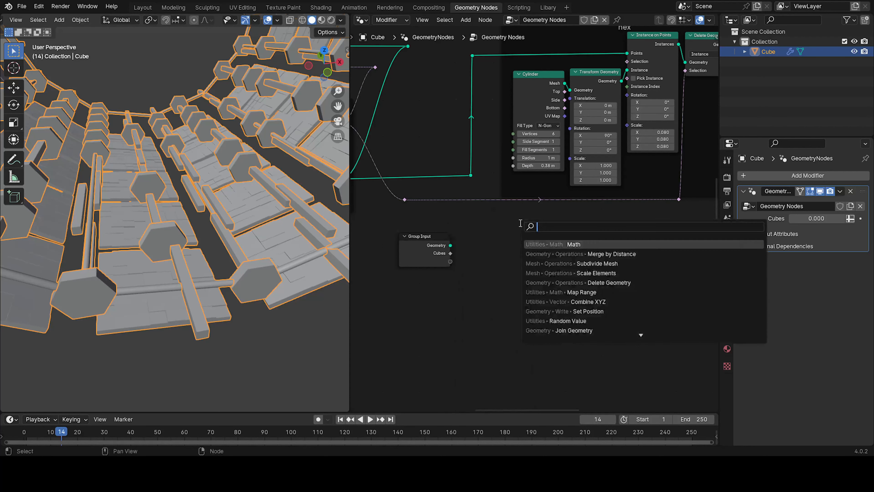
type("com")
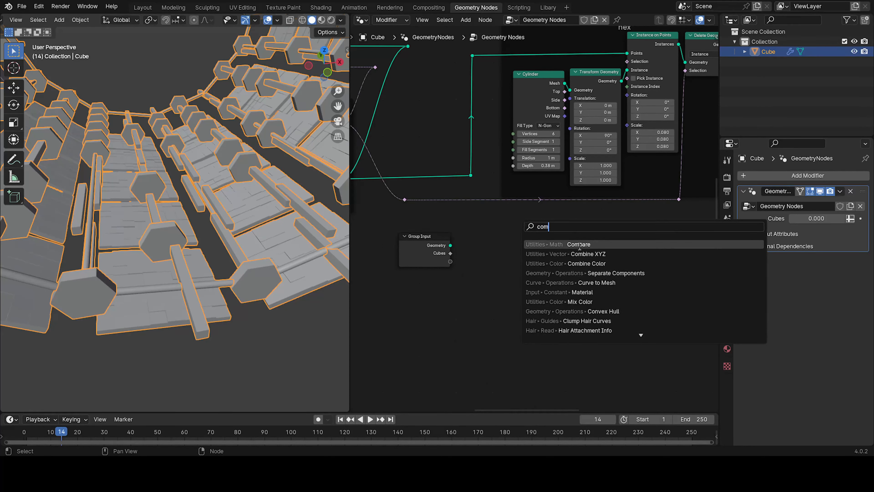
left_click(588, 253)
left_click(471, 218)
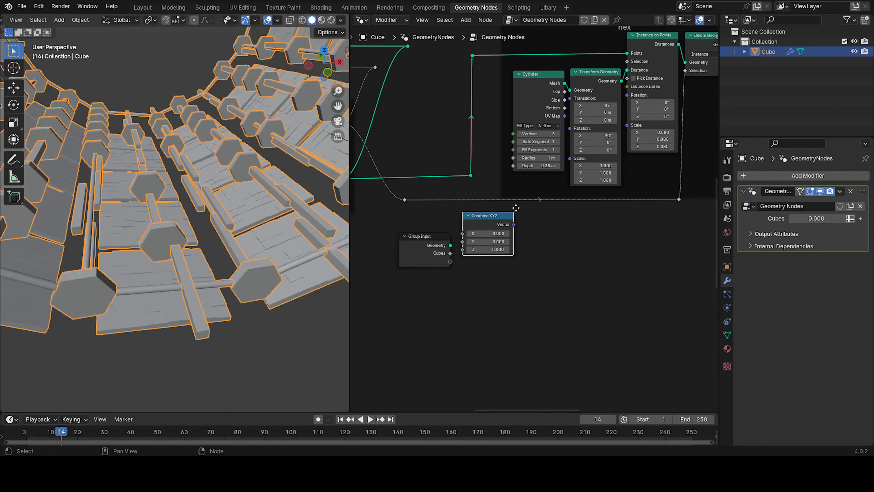
left_click_drag(450, 261, 415, 238)
Step: Try adding a vector Add node after the Combine XYZ node's output
left_click_drag(476, 224, 541, 238)
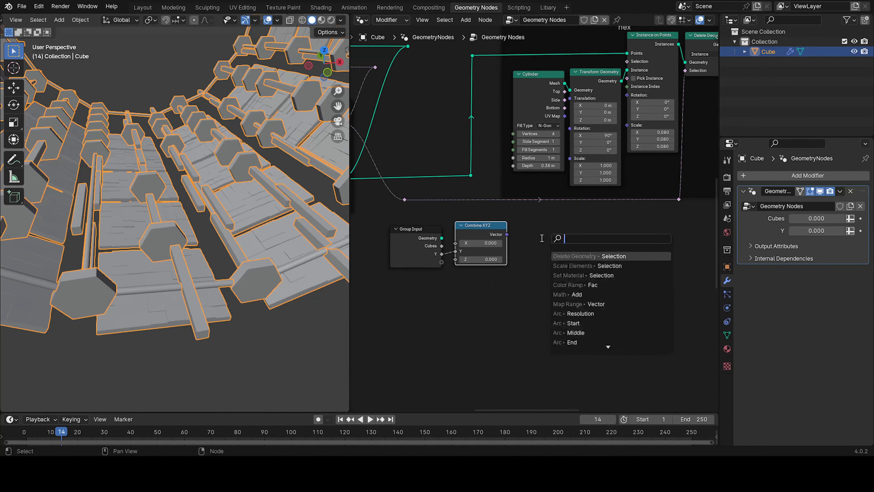
type("add")
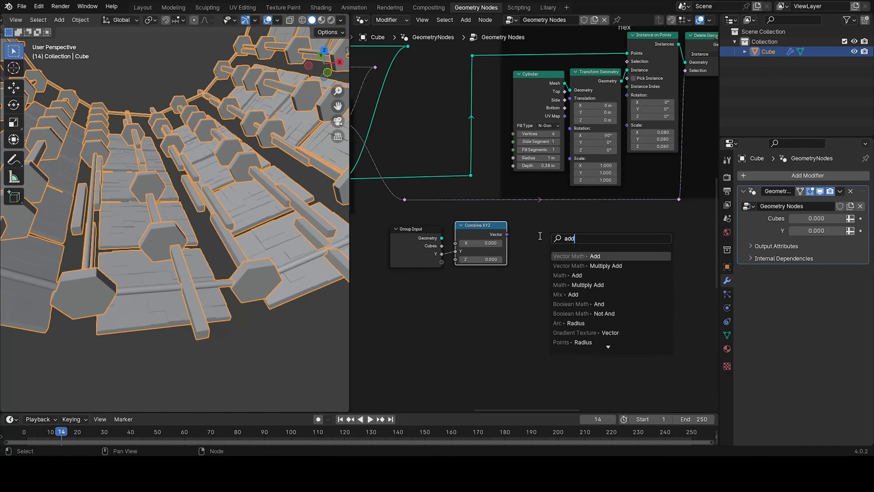
left_click(569, 253)
left_click(567, 238)
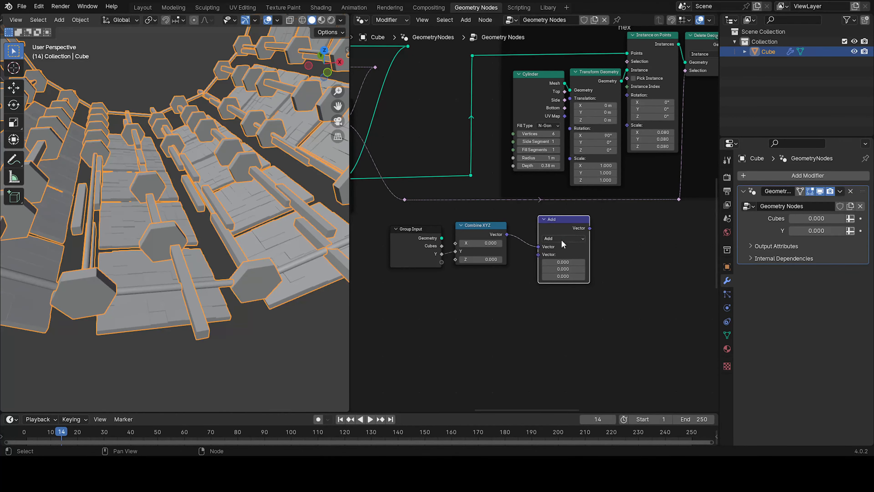
key("x")
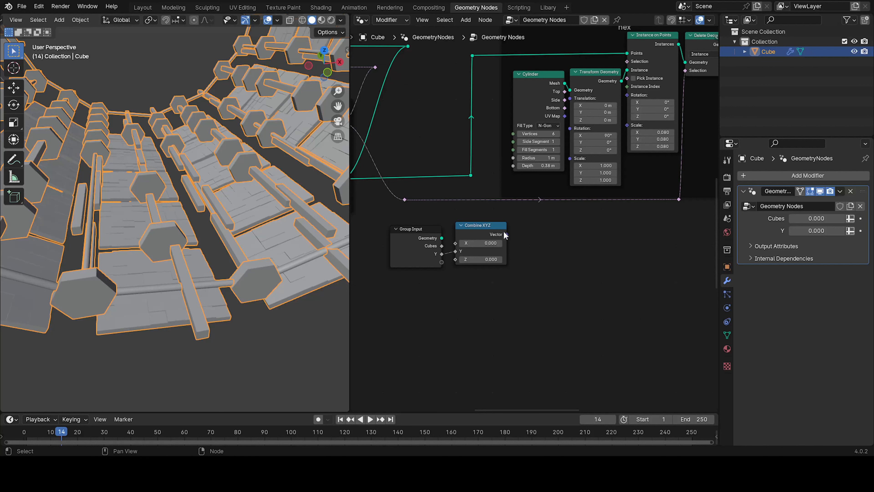
Step: Insert a Math Add node between the Y group input and Combine XYZ, and link Combine XYZ to the hex Transform Geometry's Rotation
left_click_drag(505, 234, 525, 239)
type("a")
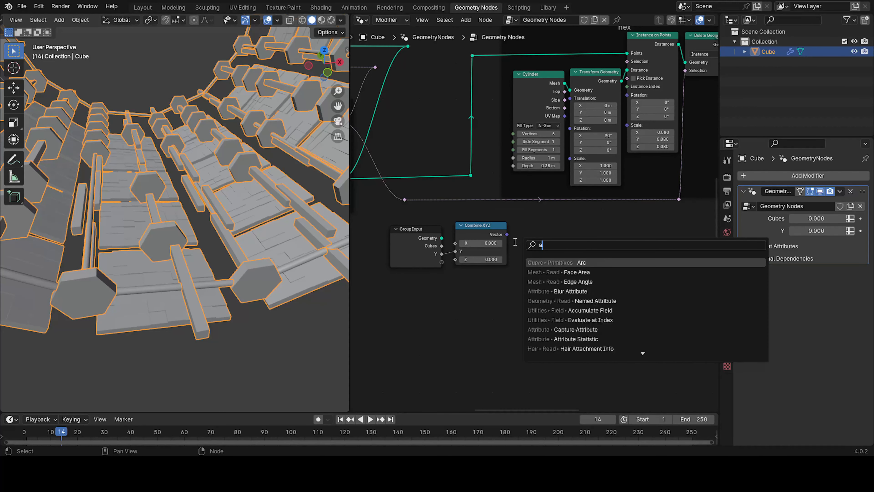
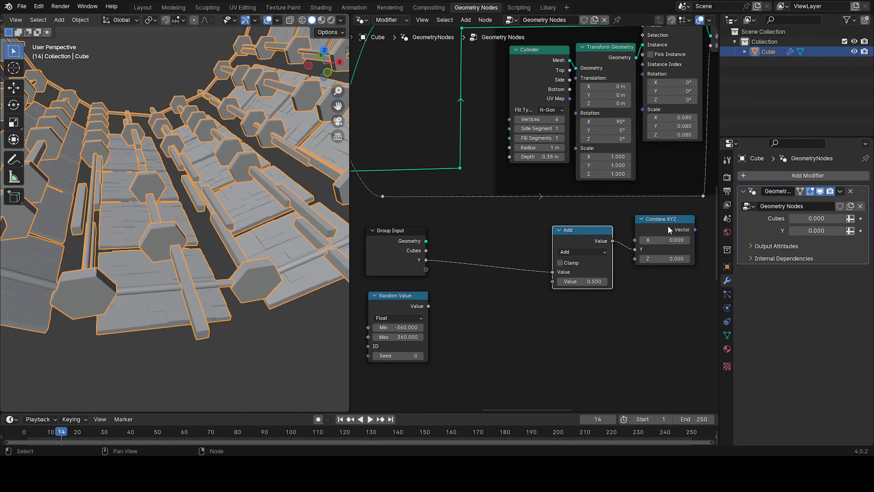
left_click_drag(695, 230, 574, 116)
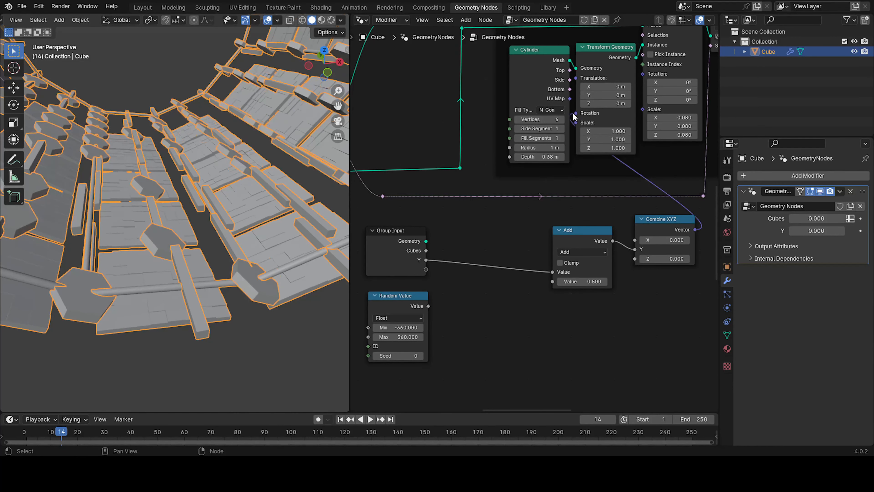
left_click_drag(582, 245, 516, 242)
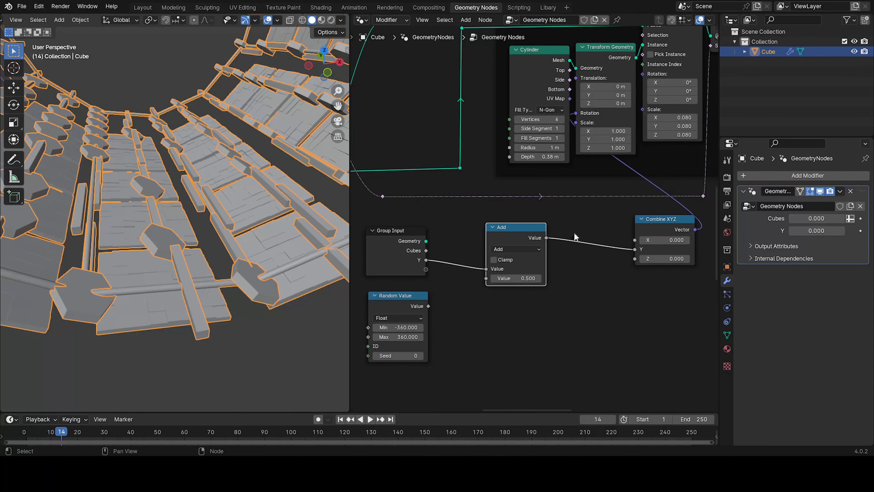
Step: Move the Combine XYZ node closer to the Add node with its Y unlinked, and set its X to 90
left_click_drag(665, 230, 650, 250)
key("Escape")
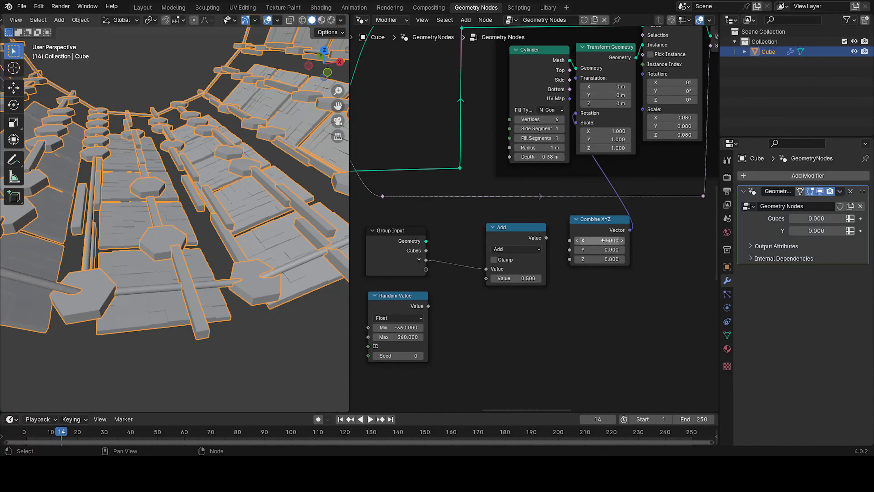
left_click(596, 241)
type("90")
key("Return")
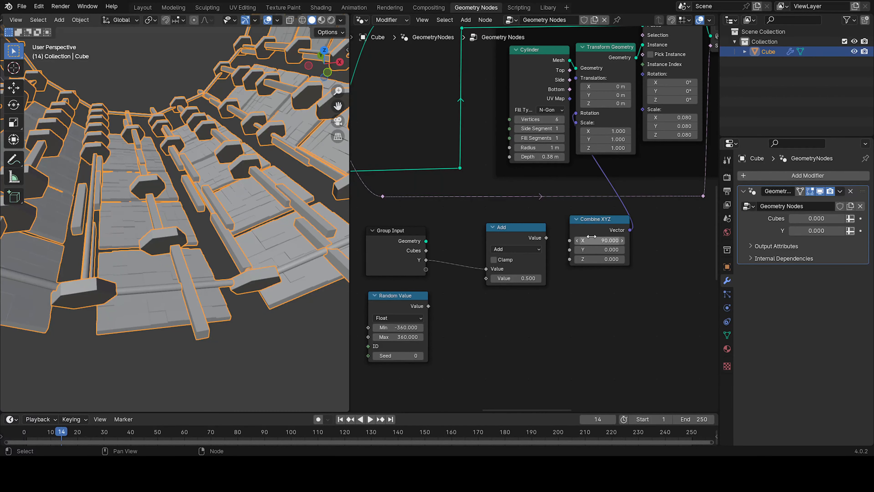
mouse_move(599, 250)
left_mouse_down()
mouse_move(637, 250)
mouse_move(589, 240)
left_mouse_up()
key("Escape")
key("Escape")
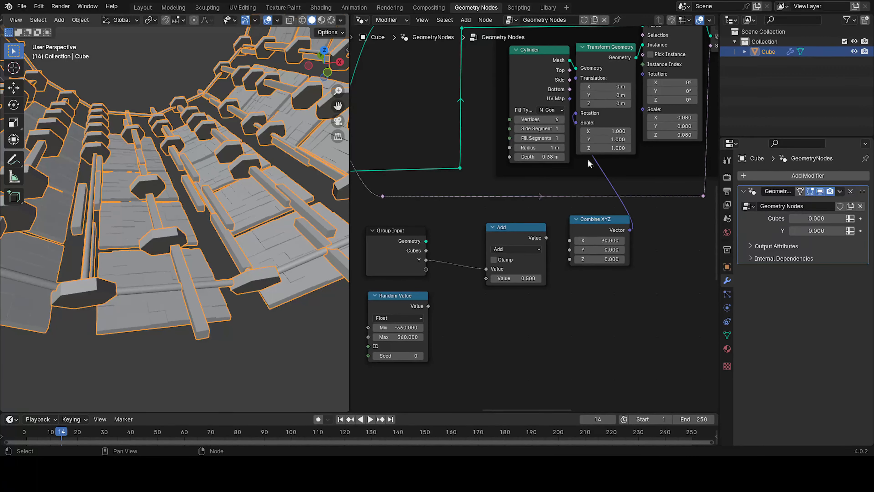
Step: Fine-tune the Combine XYZ node's X to 89.53, checking the hex tilt in the top view
mouse_move(575, 117)
left_mouse_down()
mouse_move(616, 221)
mouse_move(606, 228)
mouse_move(627, 237)
mouse_move(621, 175)
mouse_move(575, 113)
left_mouse_up()
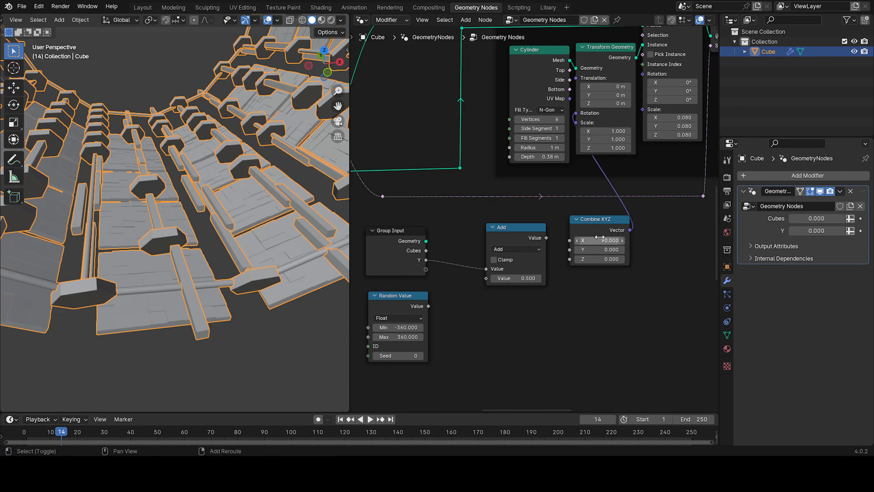
left_click_drag(599, 238, 626, 238)
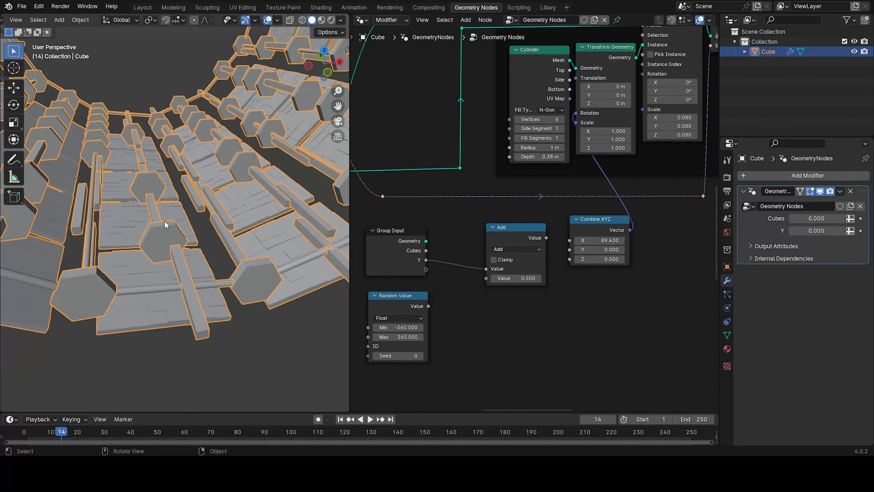
key("KP_7")
scroll(257, 274, "up", 3)
middle_click_drag(256, 274, 173, 166, "shift")
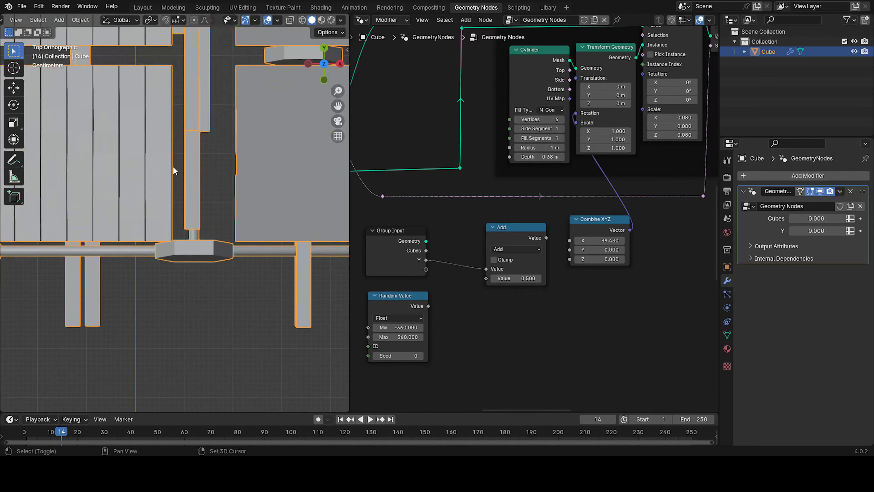
left_click_drag(601, 240, 607, 240)
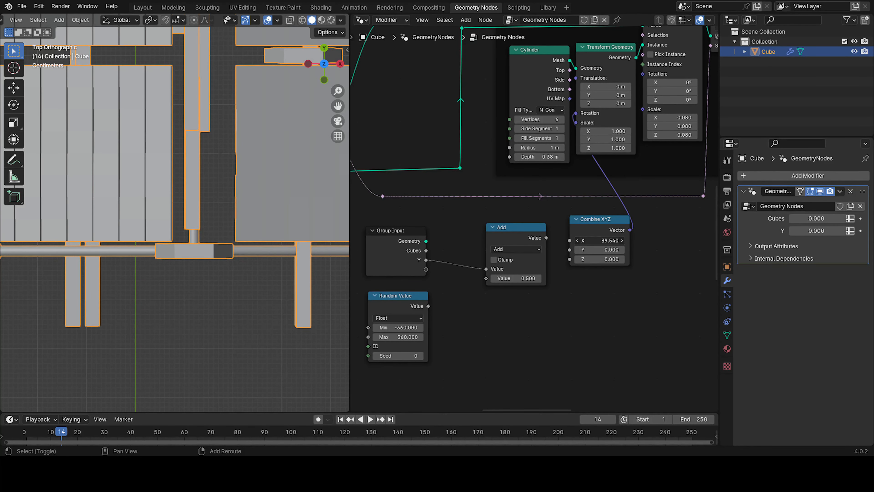
middle_click_drag(215, 282, 223, 213)
Step: Try varying the Combine XYZ node's Y value, and link the Add node's output to that Y input
left_click_drag(601, 249, 640, 249)
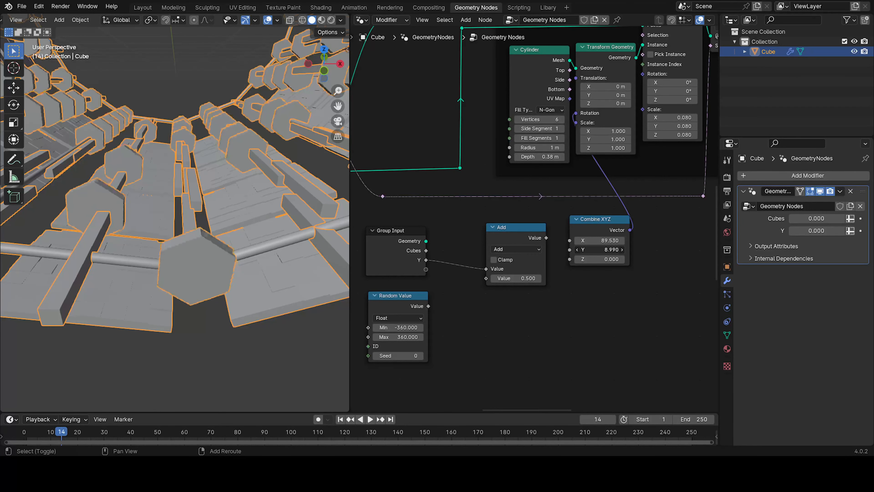
right_click(601, 250)
left_click_drag(546, 238, 566, 252)
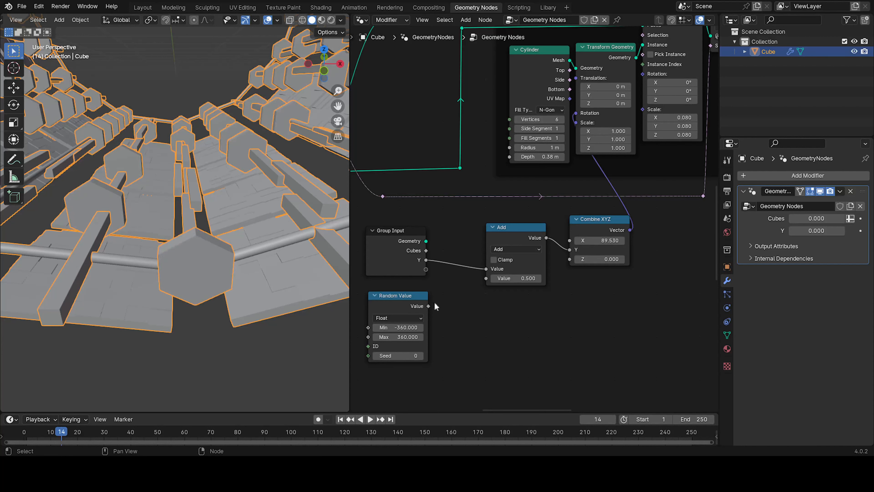
Step: Try connecting the Random Value node to the Add node, and delete the Random Value node
left_click(402, 318)
left_click(400, 317)
left_click_drag(429, 306, 437, 302)
left_click_drag(483, 283, 441, 301)
left_click(400, 307)
key("x")
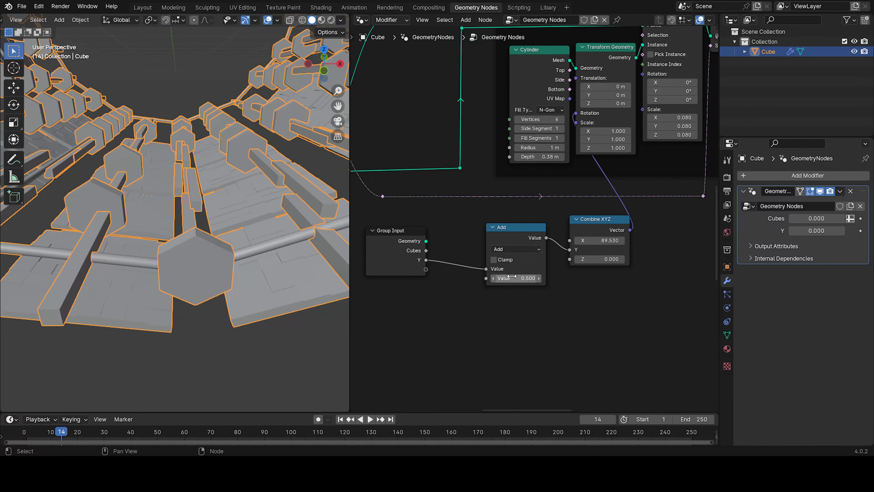
Step: Try feeding a new Random Value node into each of the Add node's two value inputs in turn
mouse_move(502, 278)
left_mouse_down("shift")
mouse_move(489, 278)
mouse_move(530, 278)
mouse_move(502, 278)
left_mouse_up("shift")
scroll(156, 160, "down", 3)
mouse_move(193, 183)
middle_mouse_down()
mouse_move(183, 203)
mouse_move(193, 186)
middle_mouse_up()
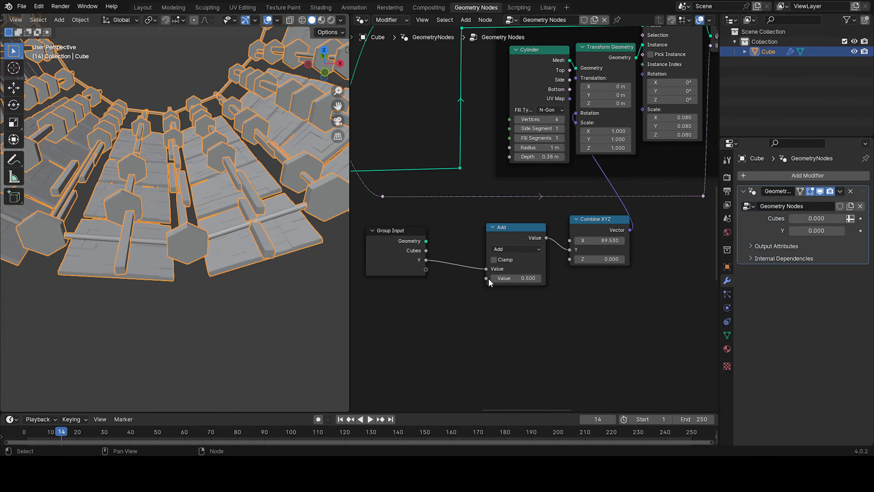
left_click_drag(487, 278, 472, 305)
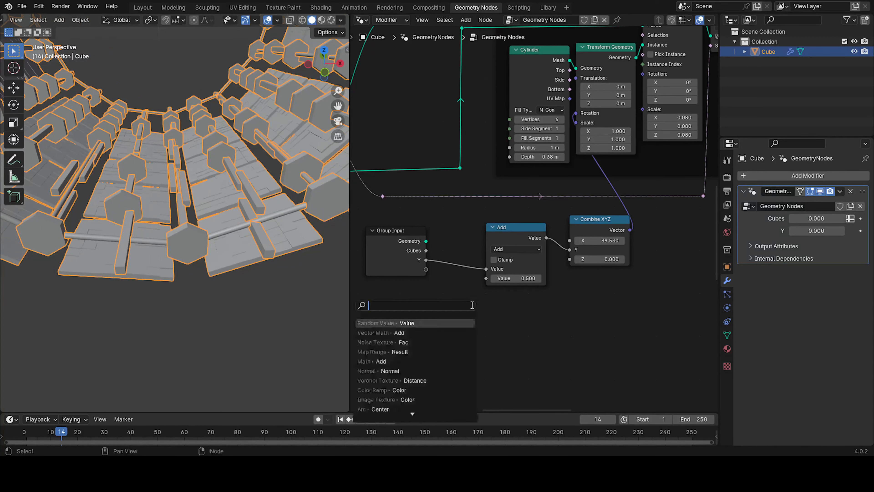
left_click(445, 321)
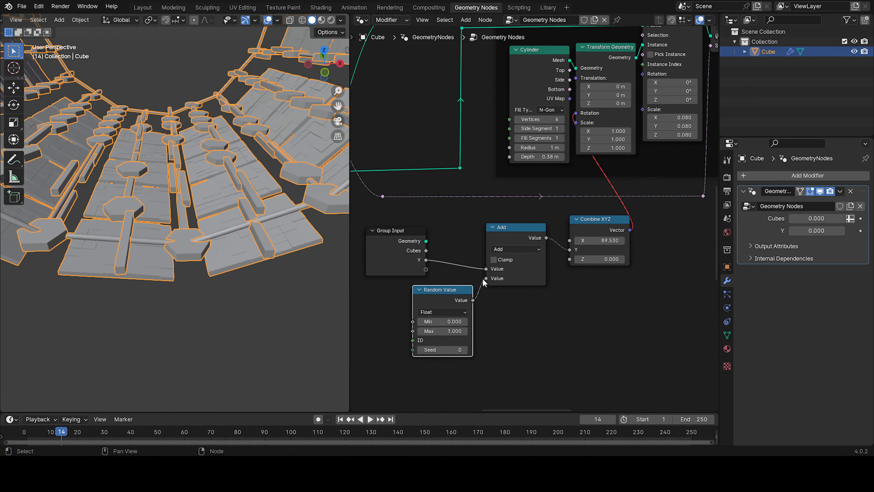
key("x")
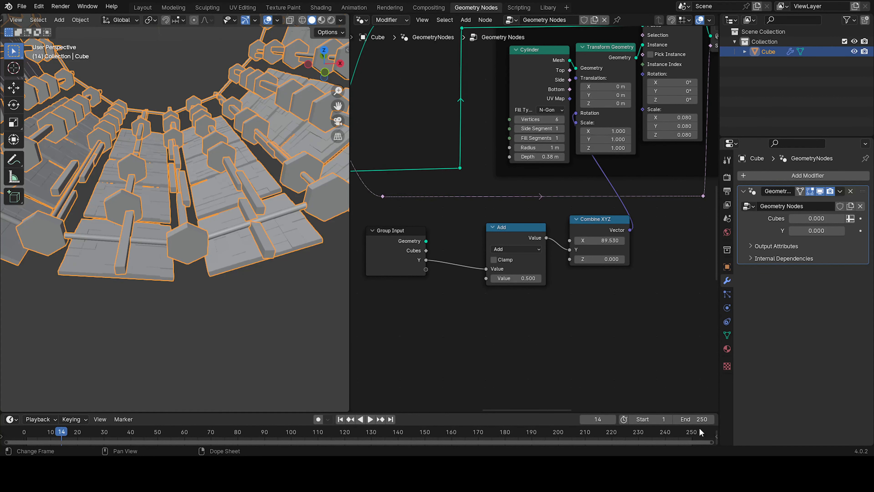
scroll(550, 269, "up", 2)
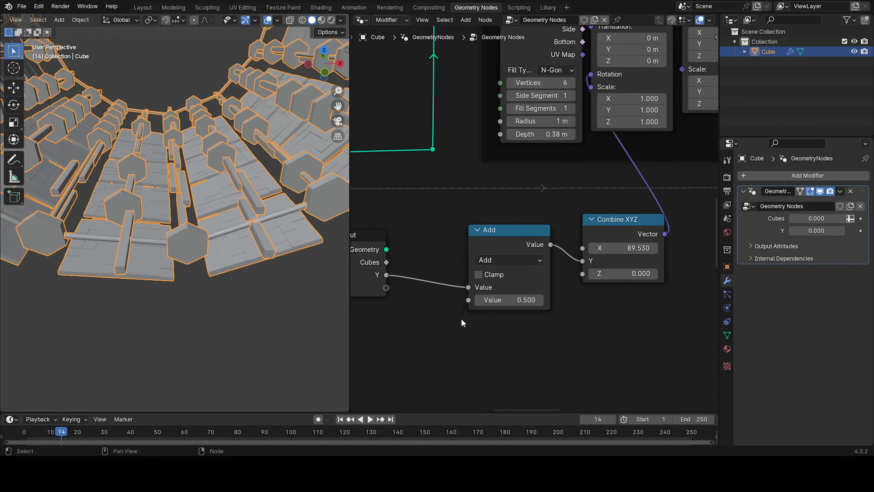
middle_click_drag(461, 322, 558, 280)
left_click_drag(564, 244, 536, 289)
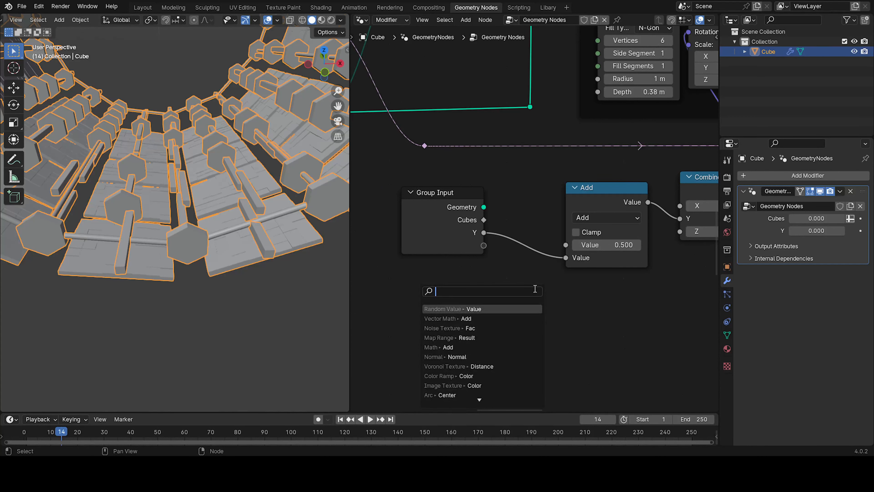
left_click(518, 308)
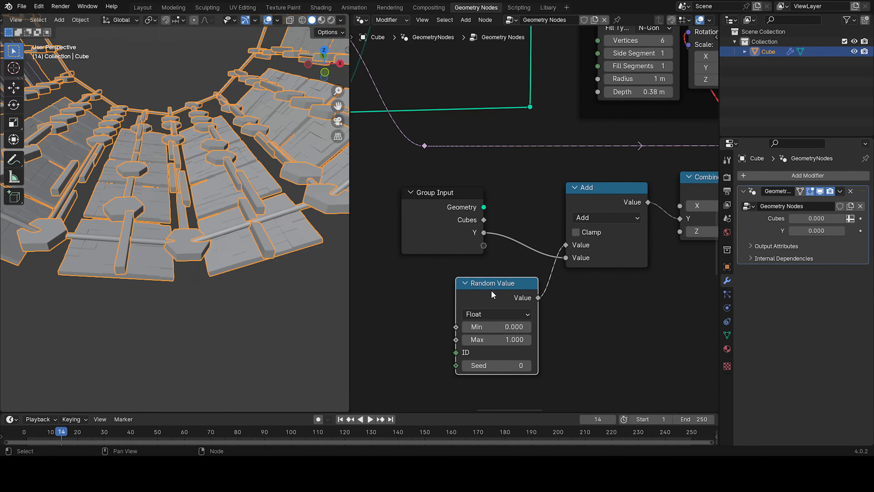
key("x")
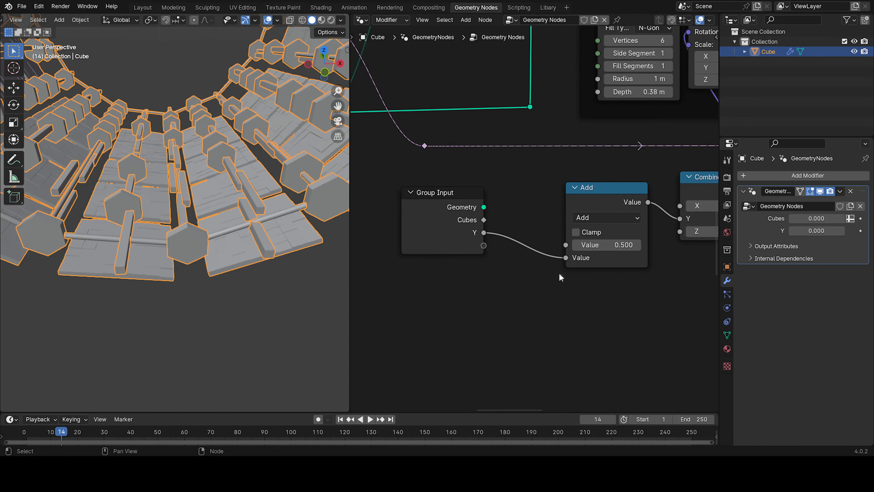
Step: Link the Y group input back to the Add node's first value and move both nodes close to Combine XYZ
left_click_drag(470, 226, 516, 240)
scroll(497, 265, "down", 3)
middle_click_drag(531, 240, 451, 306)
left_click_drag(516, 302, 483, 303, "shift")
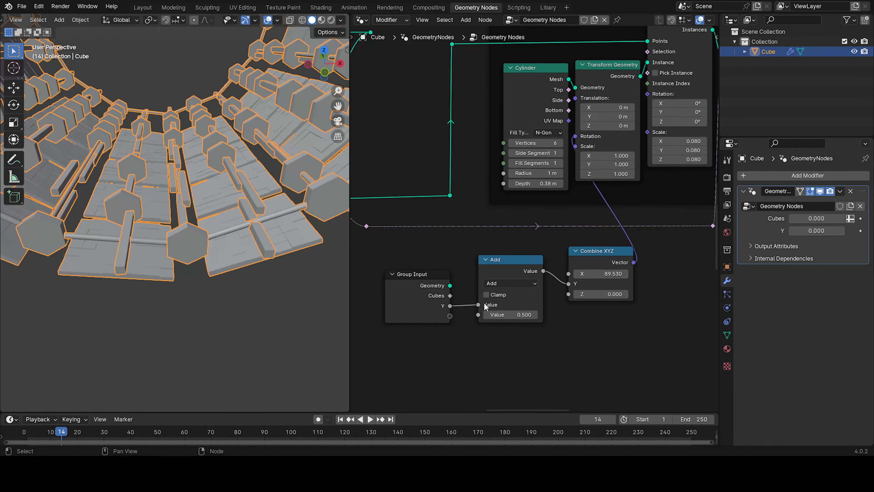
left_click_drag(509, 276, 524, 268)
left_click_drag(415, 288, 450, 269)
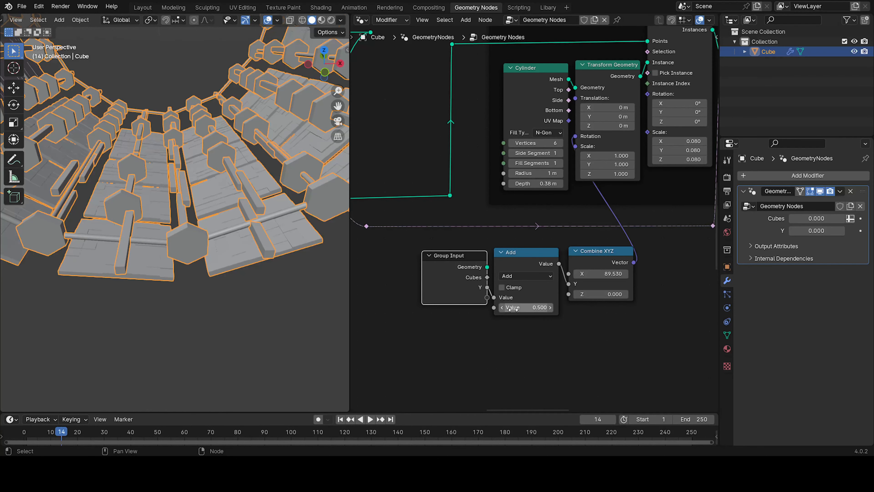
middle_click_drag(499, 301, 526, 283)
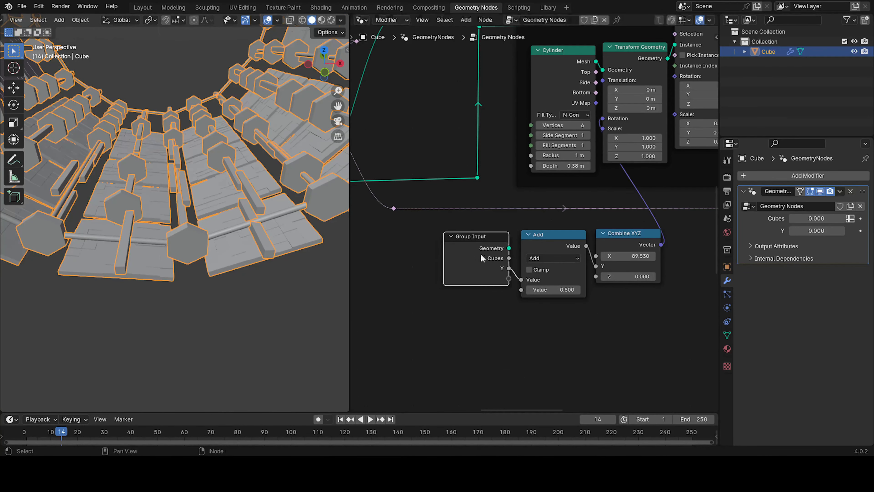
scroll(477, 225, "down", 1)
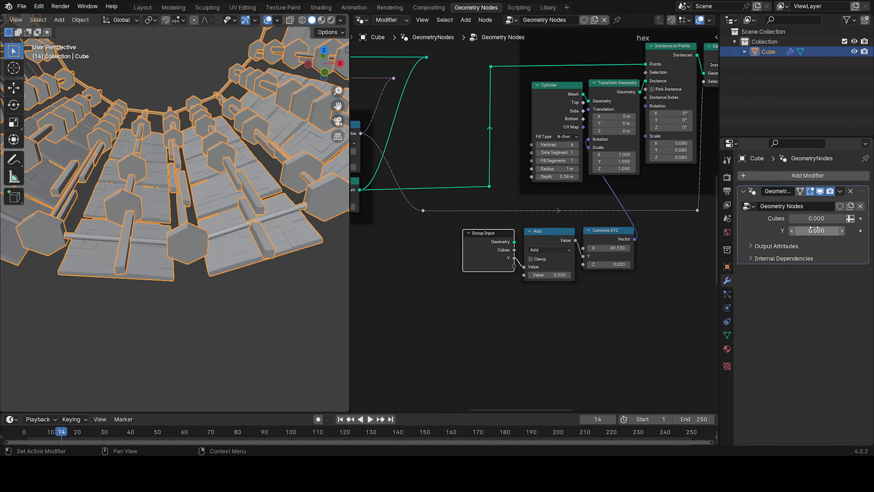
Step: Try varying the Y input in the Geometry Nodes modifier to test the hex rotation
left_click_drag(816, 230, 847, 231)
key("Escape")
key("Escape")
scroll(490, 188, "down", 3)
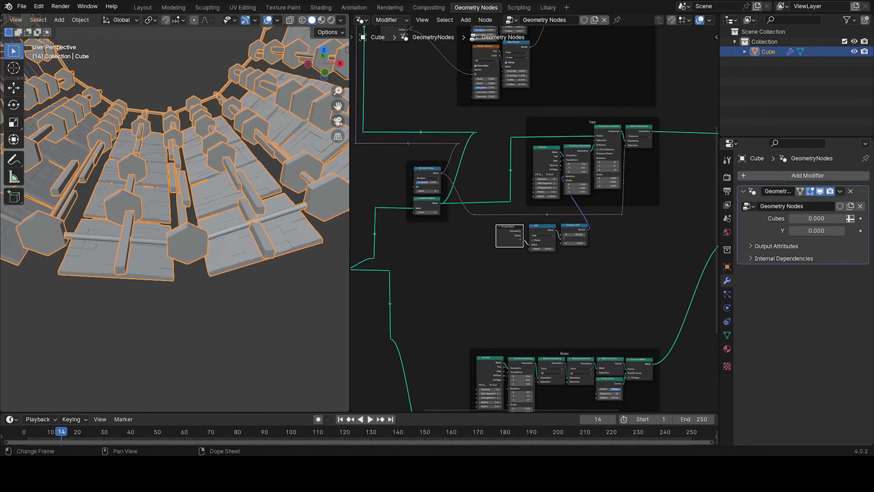
scroll(522, 185, "up", 3)
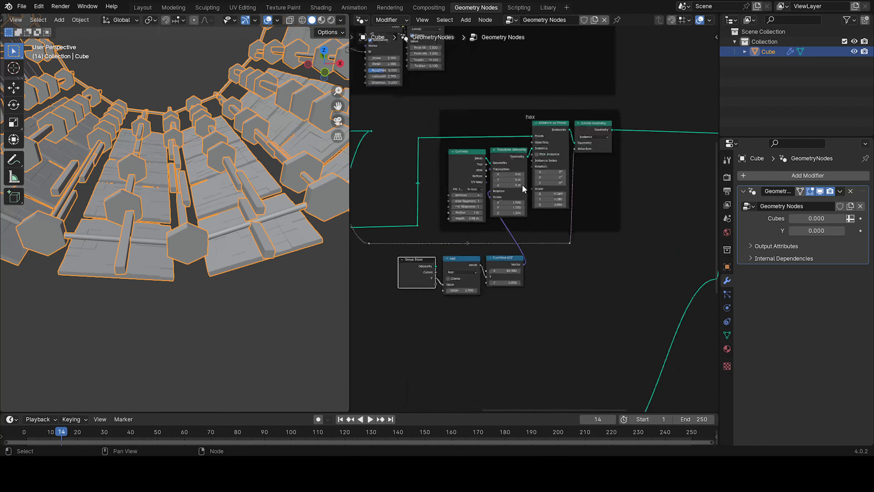
Step: Remove the Transform Geometry node in the hex frame so the Cylinder mesh feeds Instance on Points directly
left_click_drag(503, 148, 542, 191)
key("x")
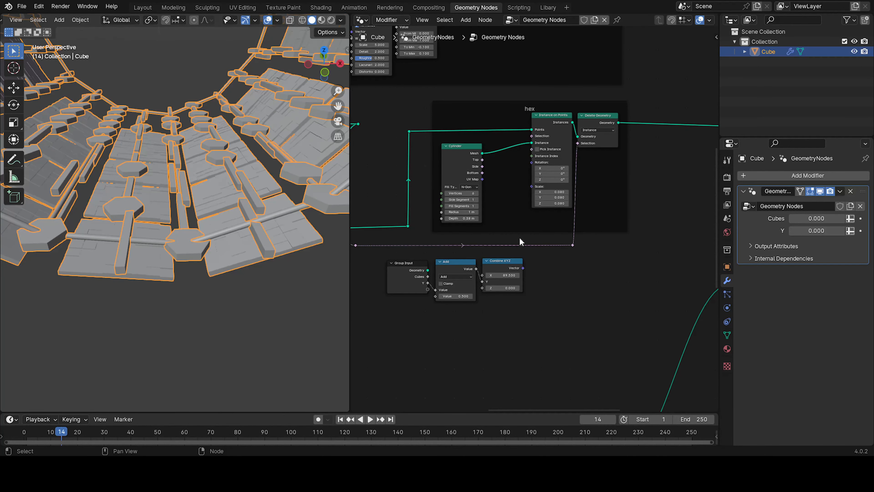
Step: Try inserting a Translate Instances node between the hex frame's Instance on Points and Delete Geometry nodes, and remove it
middle_click_drag(550, 148, 538, 171)
left_click_drag(531, 146, 535, 168)
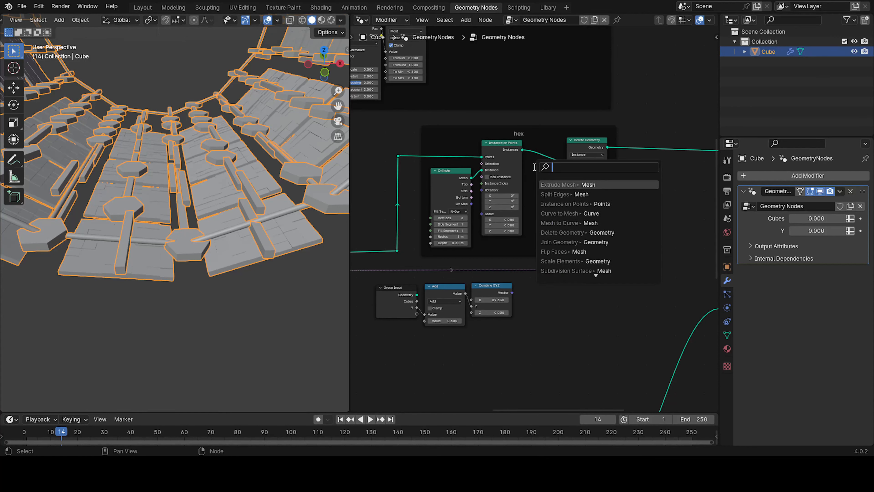
type("tra")
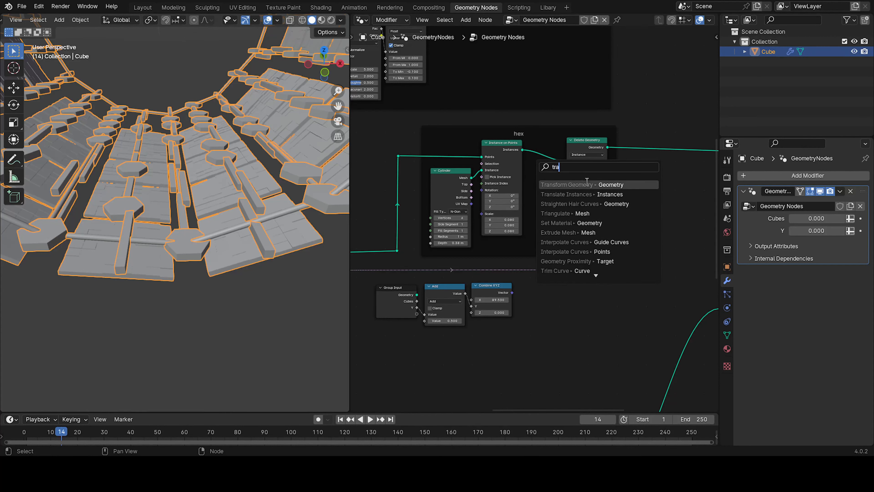
left_click(588, 194)
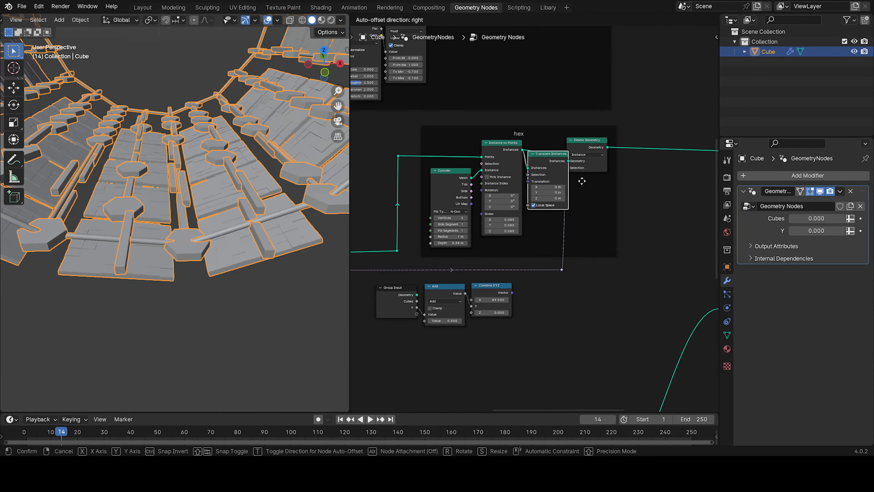
left_click(583, 181)
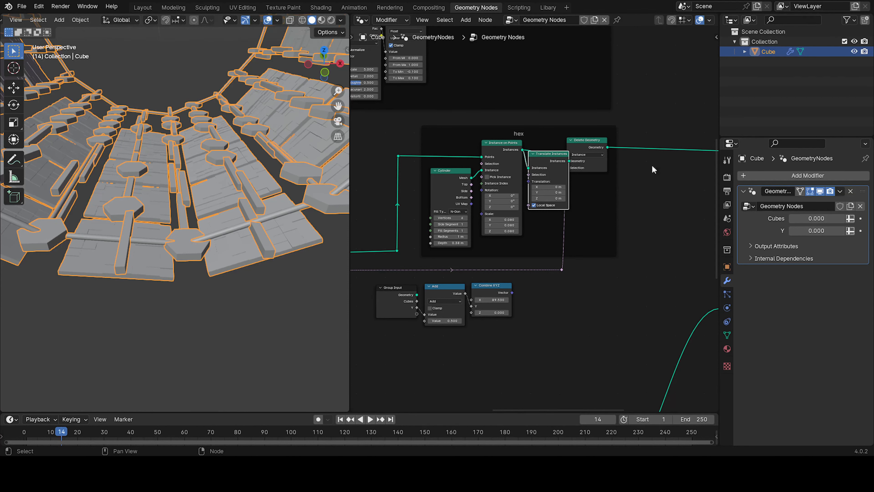
key("ctrl+x")
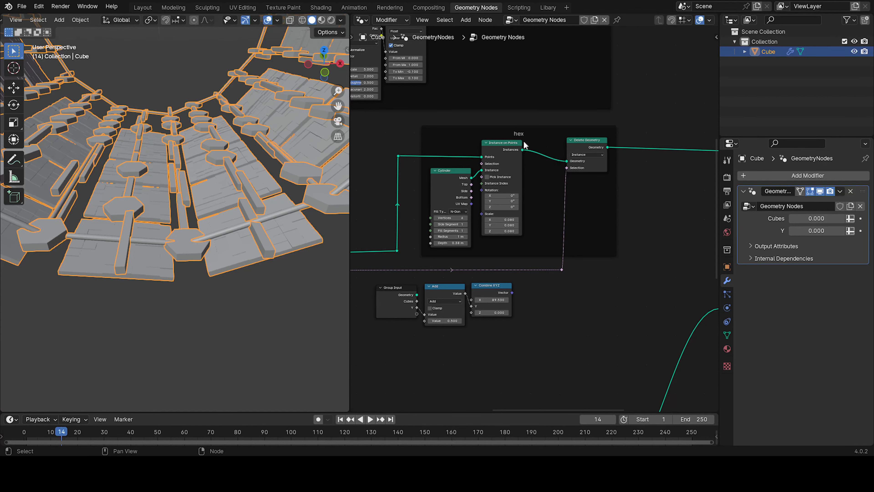
Step: Move the hex Instance on Points node closer to Delete Geometry and link the Combine XYZ vector to its Rotation
left_click_drag(506, 153, 535, 155)
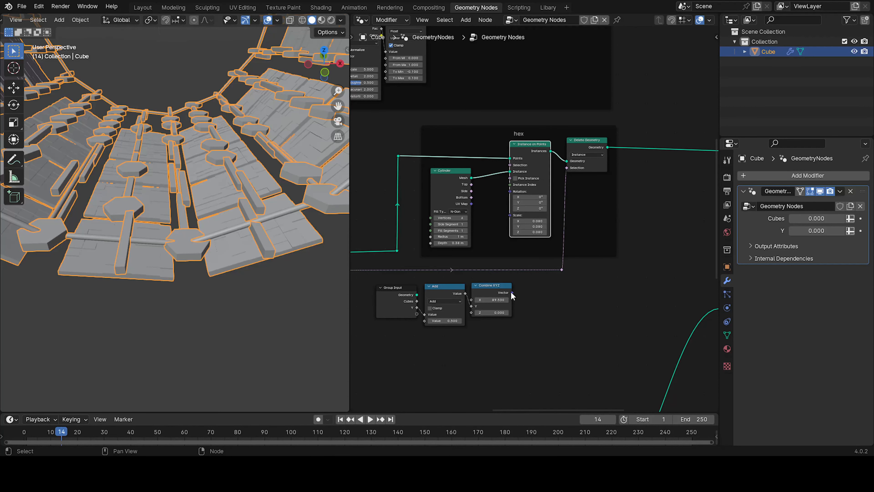
left_click_drag(512, 292, 510, 191)
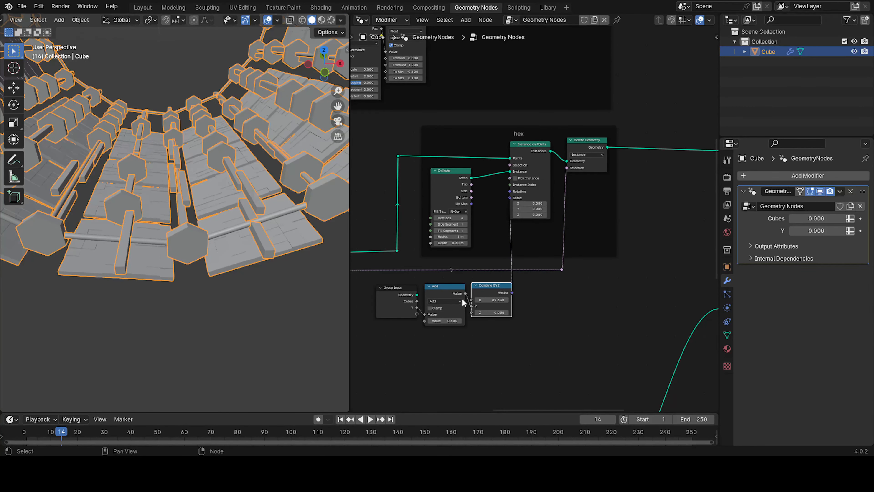
scroll(294, 246, "down", 4)
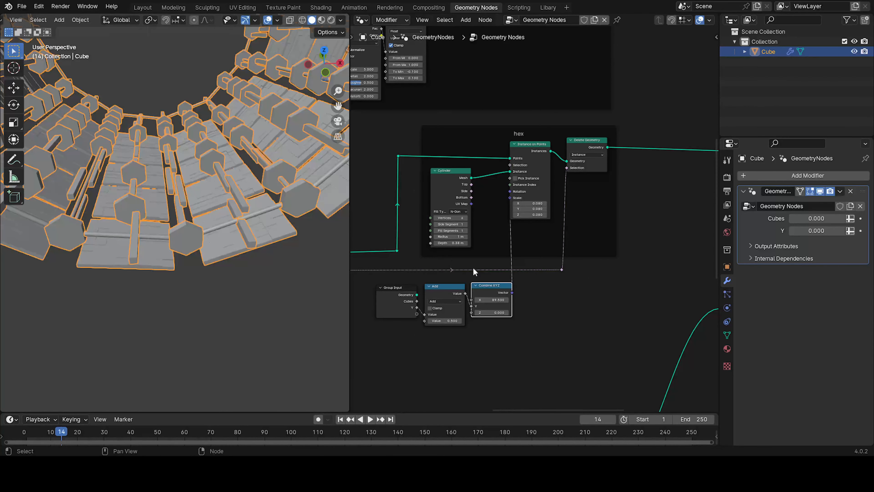
Step: Add a Random Value node feeding the Add node's second value input and place it below the Group Input
middle_click_drag(473, 268, 526, 193)
left_click_drag(478, 247, 460, 263)
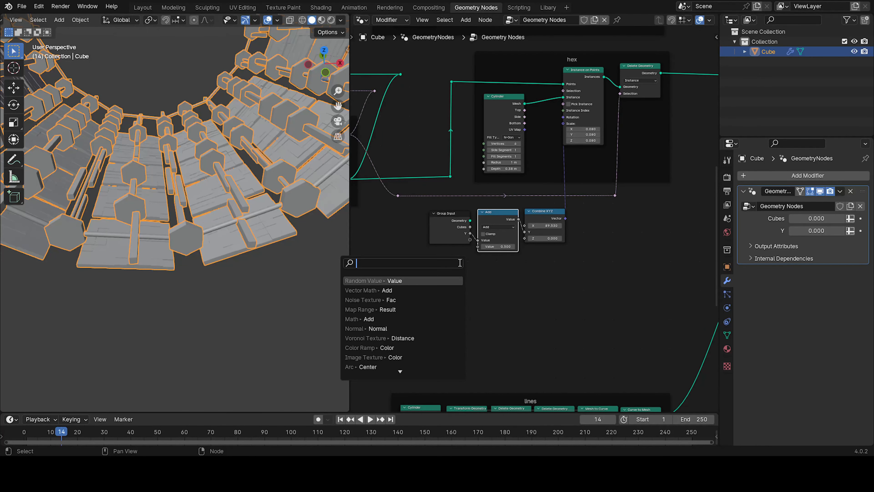
type("r")
left_click(450, 277)
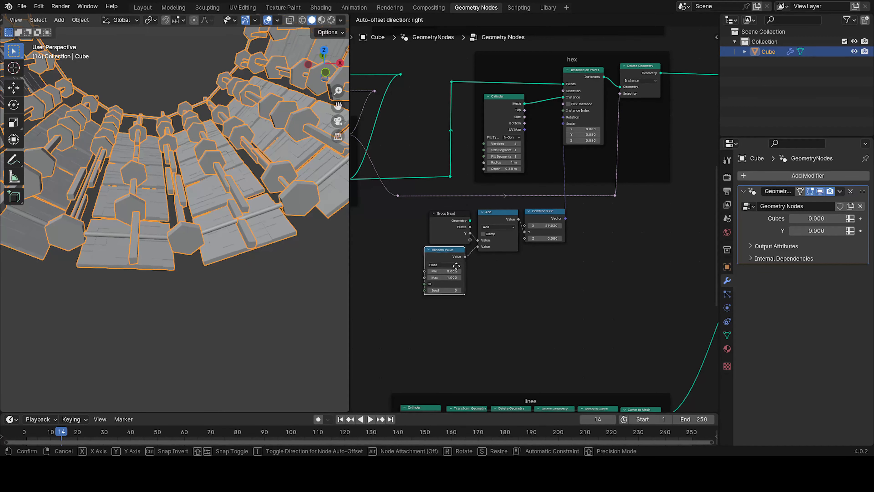
left_click(458, 268)
Step: Try a Random Value range of -360 to 360 and test it by varying the modifier's Y input
scroll(458, 272, "up", 2)
left_click(427, 288)
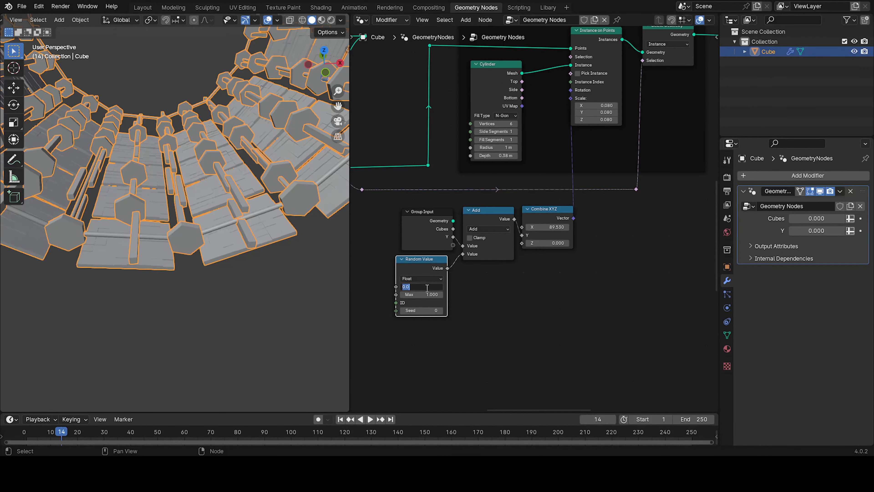
type("-360")
key("Tab")
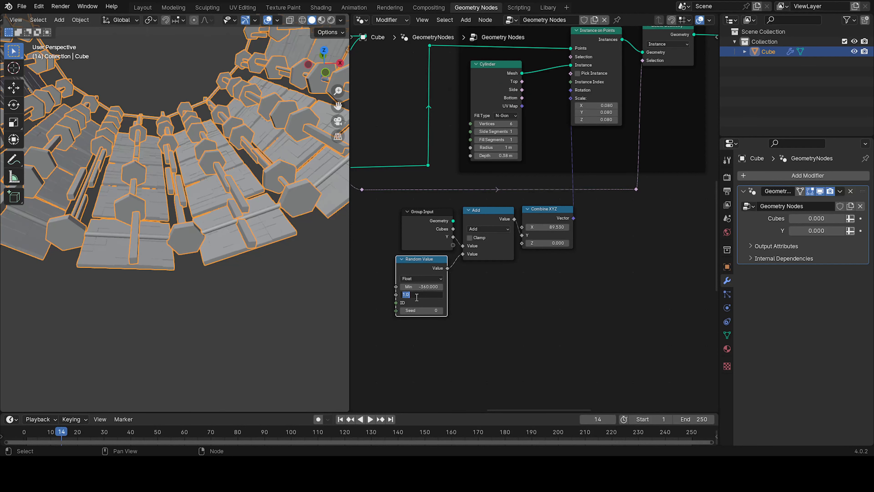
key("Return")
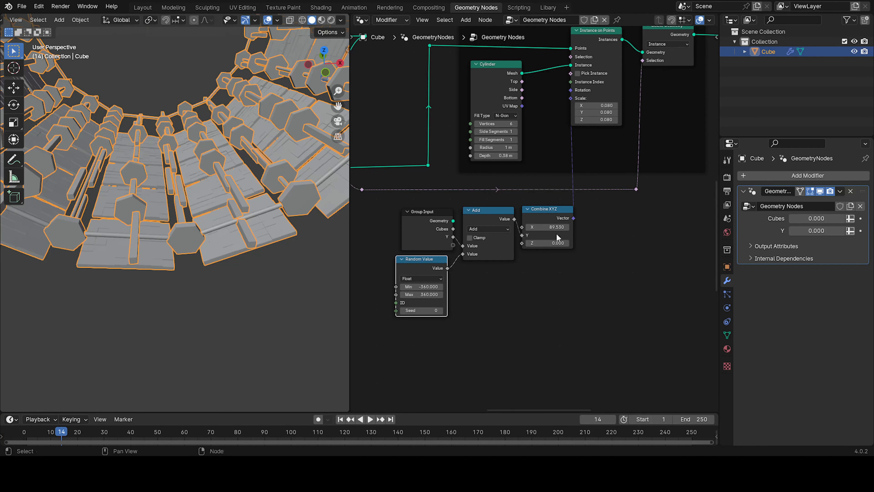
left_click_drag(817, 231, 850, 231)
right_click(816, 230)
Step: Set the Random Value node's Min to 0 and test the hexes by varying the modifier's Y input
left_click(422, 287)
type("0")
key("Return")
left_click_drag(836, 226, 839, 226)
right_click(840, 230)
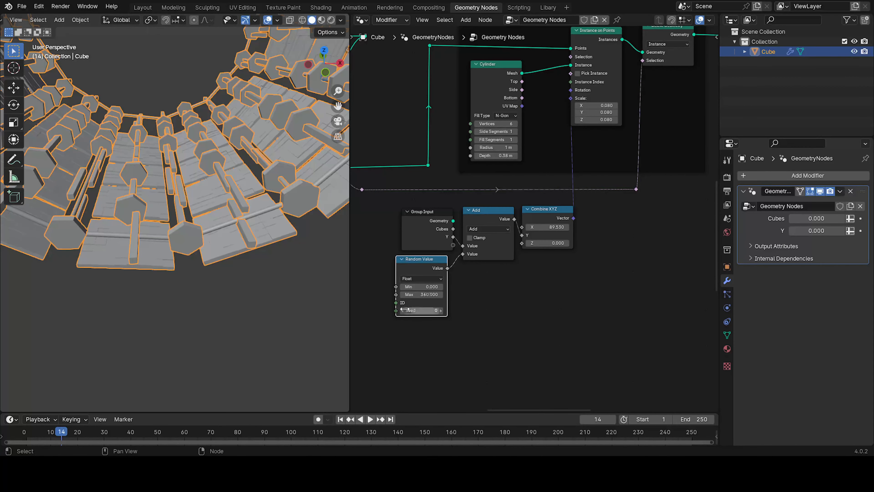
Step: Try the Boolean data type on the Random Value node, return it to Float and relink it to the Add node
left_click(422, 279)
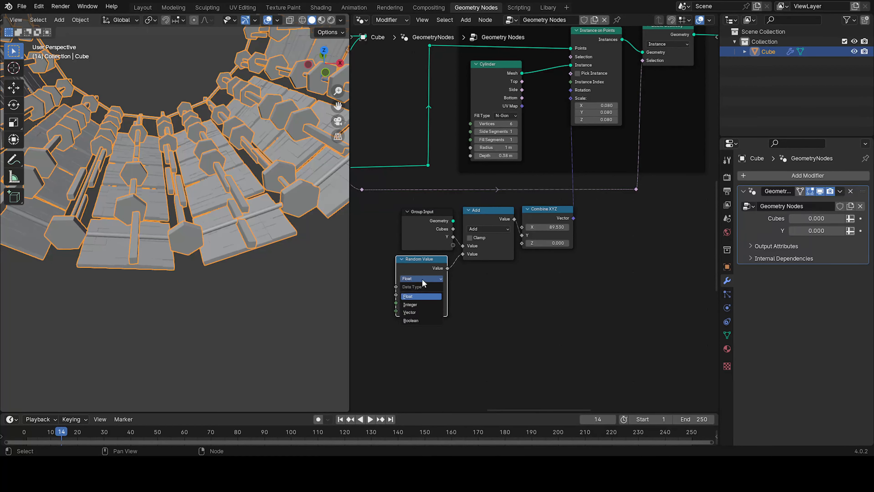
left_click(417, 320)
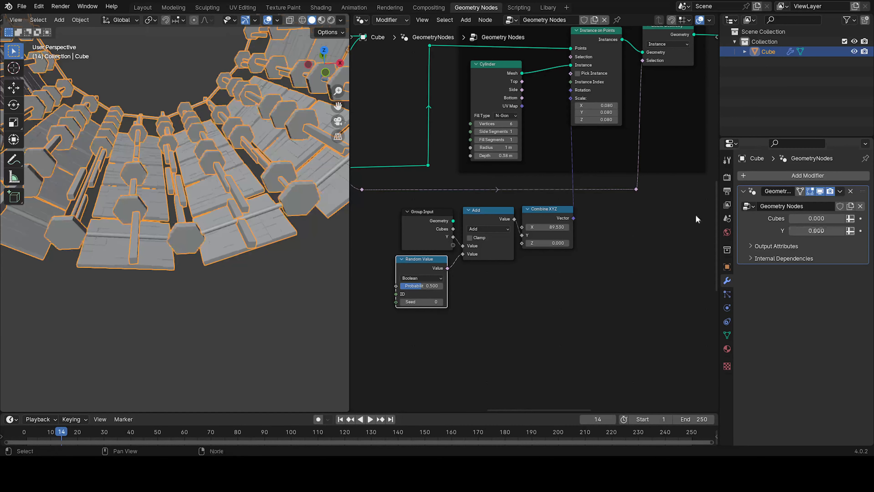
left_click(427, 279)
left_click(423, 301)
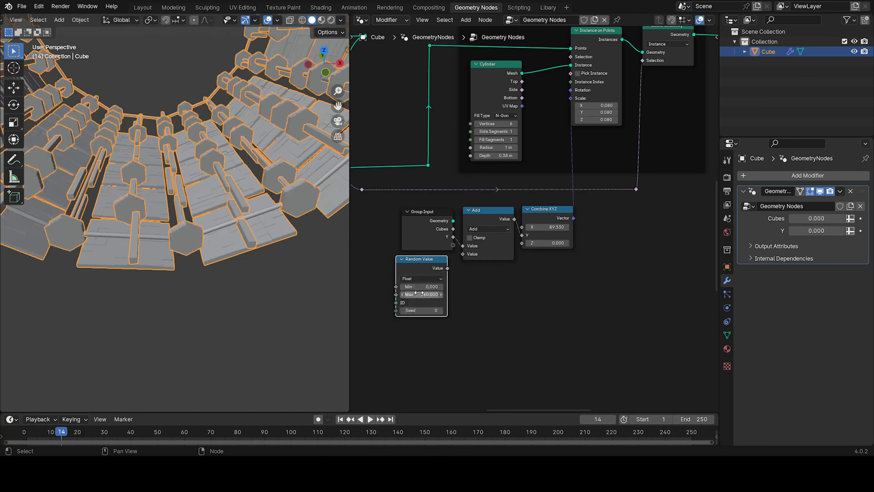
left_click_drag(448, 268, 461, 254)
Step: Set the Random Value node's Max to 1000 and test the hexes by varying the modifier's Y input
left_click_drag(419, 296, 437, 296)
key("Escape")
left_click(415, 295)
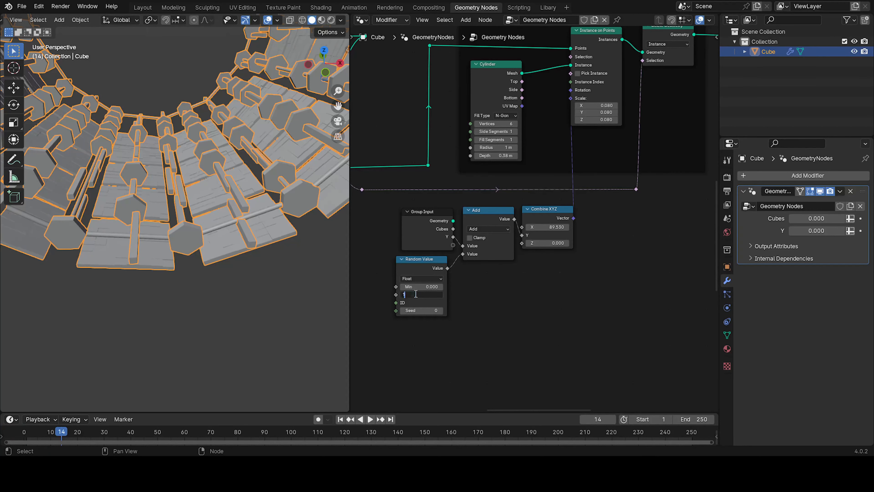
type("00")
key("Return")
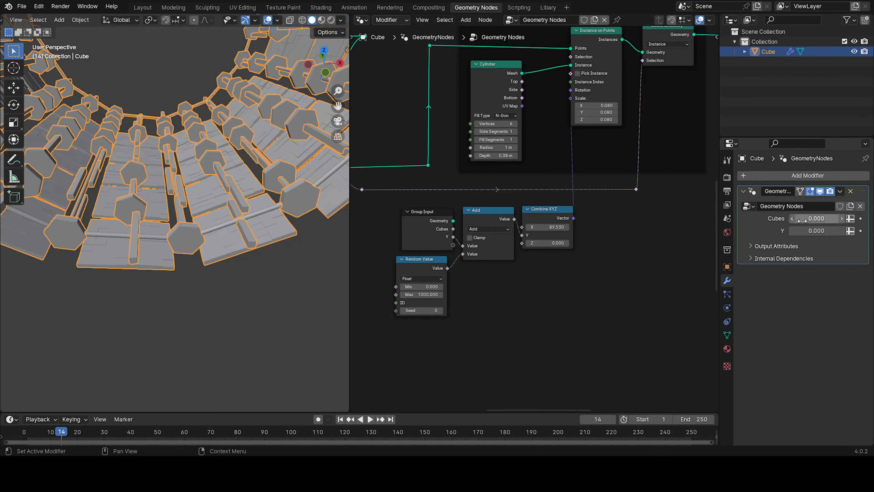
left_click_drag(817, 230, 848, 230)
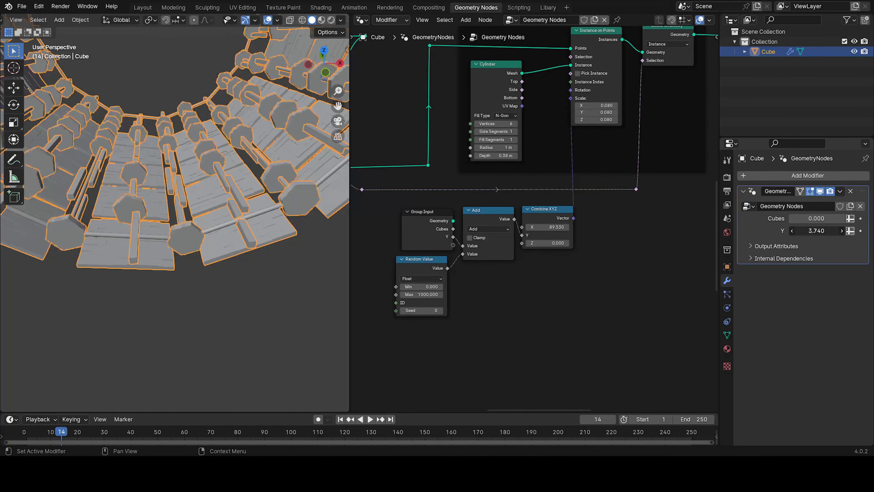
key("Escape")
Step: Look over the node tree, examining the lines and faces frames alongside the tunnel model
scroll(533, 220, "down", 8)
scroll(549, 224, "down", 6)
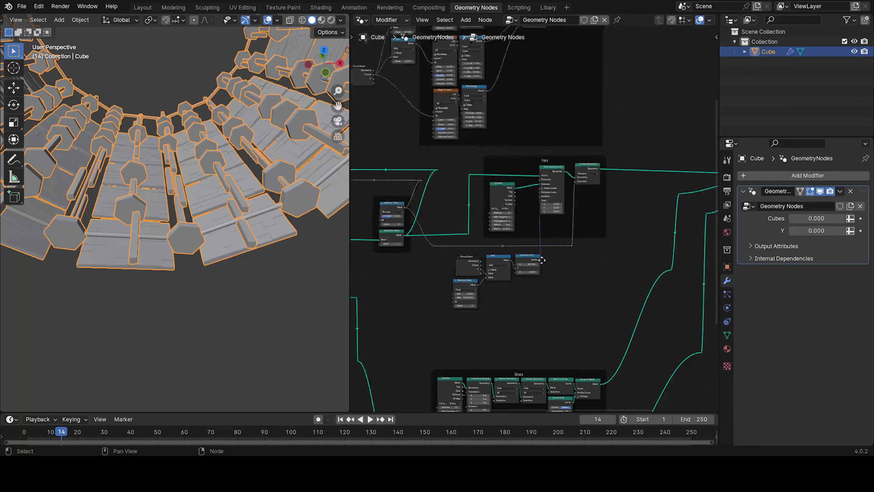
scroll(573, 220, "down", 2)
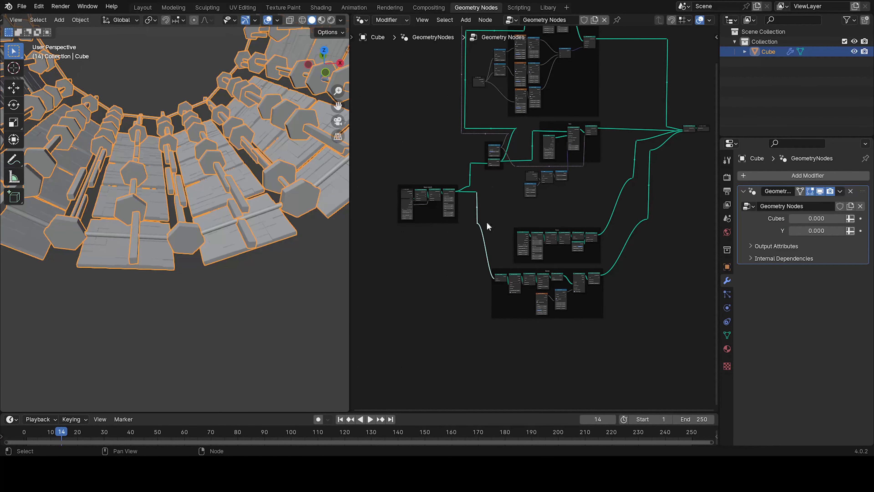
left_click_drag(478, 216, 485, 265)
scroll(549, 253, "up", 6)
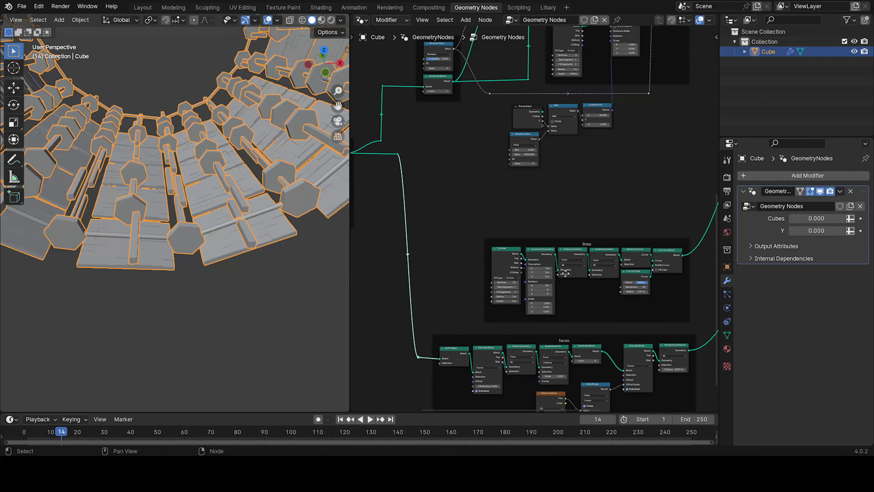
middle_click_drag(566, 273, 544, 221)
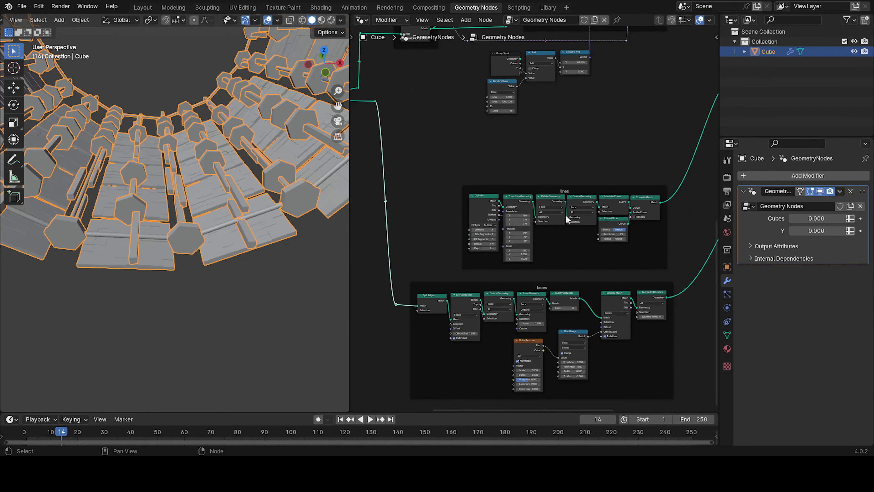
scroll(595, 223, "up", 1)
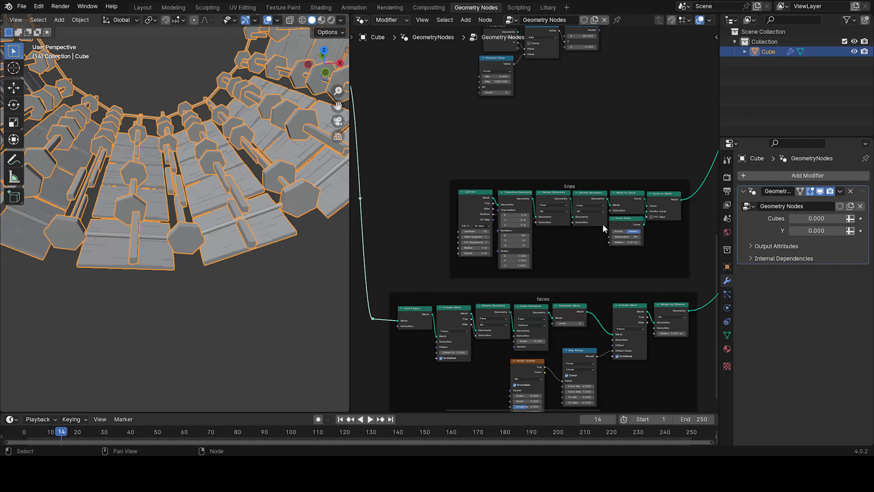
scroll(538, 246, "down", 2)
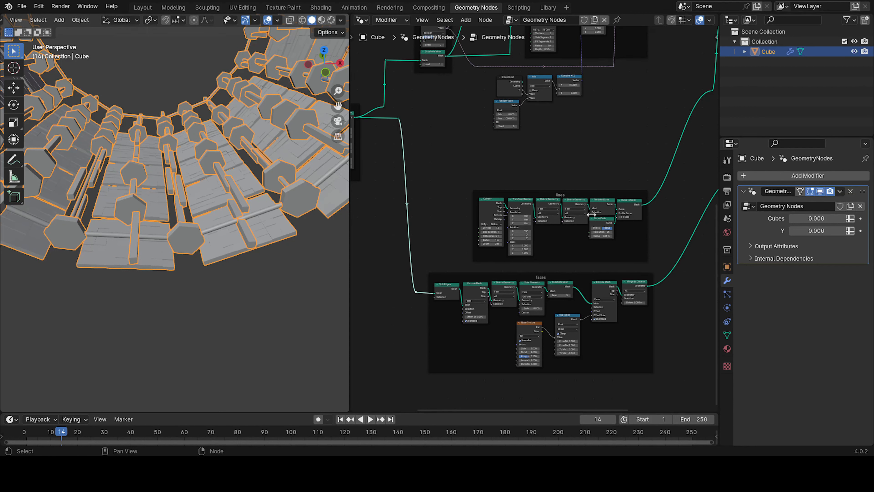
middle_click_drag(204, 210, 200, 238)
scroll(496, 231, "up", 5)
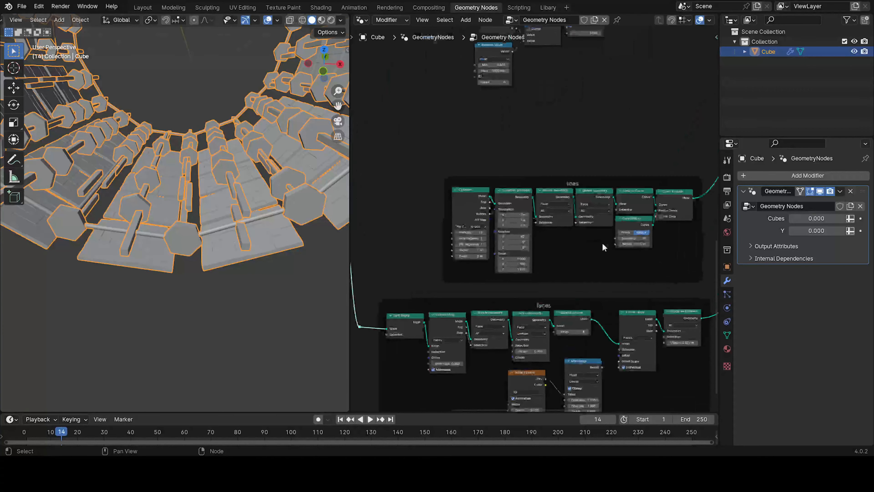
Step: Feed the lines frame's Transform Geometry rotation from a new Combine XYZ node with X set to 90
middle_click_drag(510, 231, 532, 232)
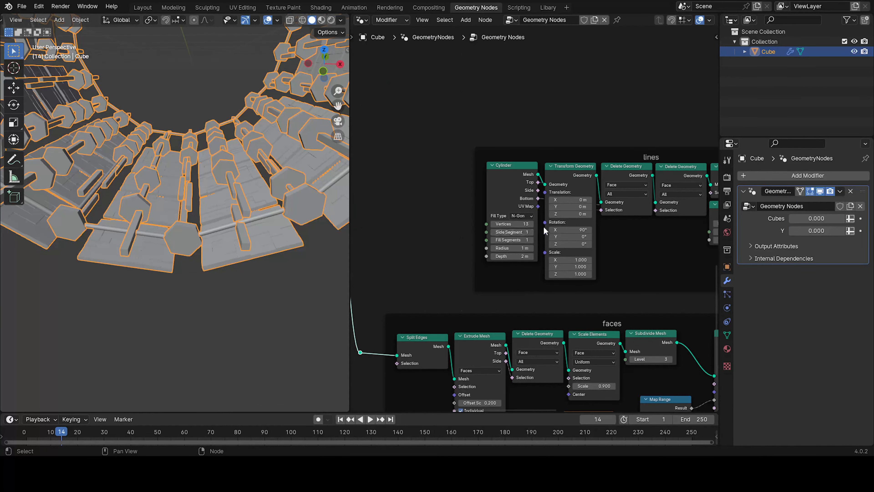
left_click_drag(544, 222, 453, 214)
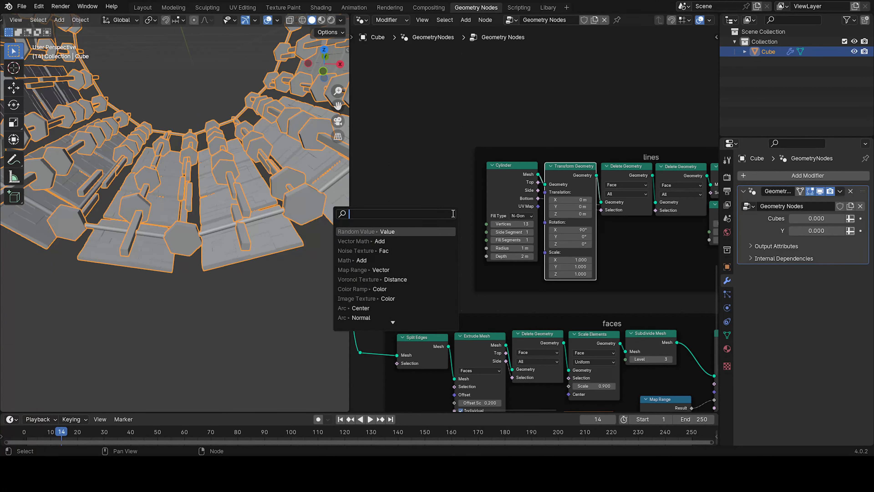
type("comb")
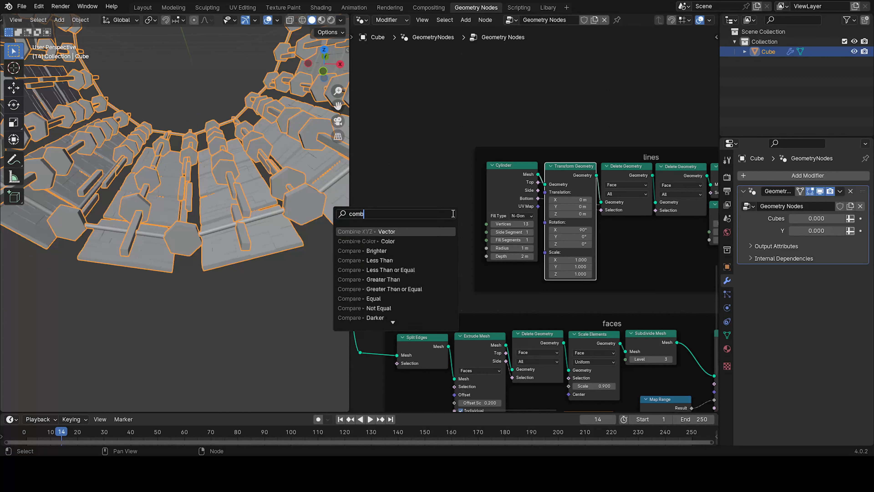
key("Return")
left_click(406, 234)
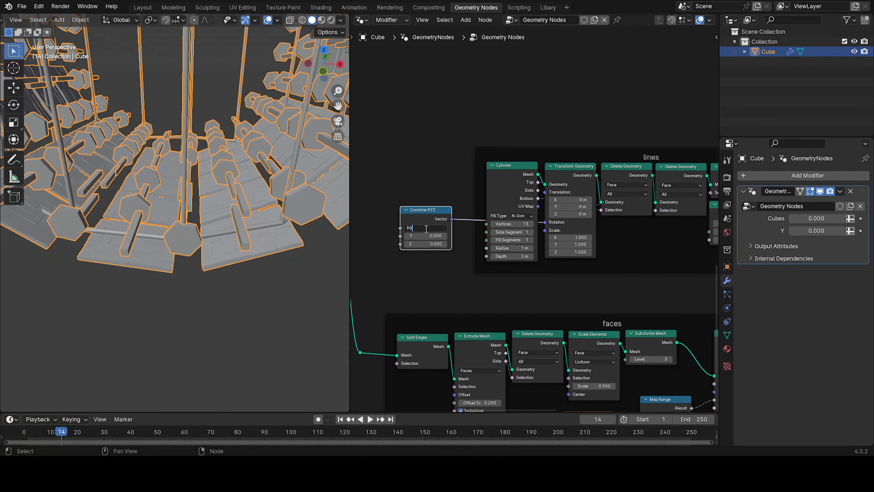
key("Return")
Step: Fine-tune the X value of the lines rotation's Combine XYZ node to 89.550 while checking the tunnel from the top
scroll(182, 114, "down", 3)
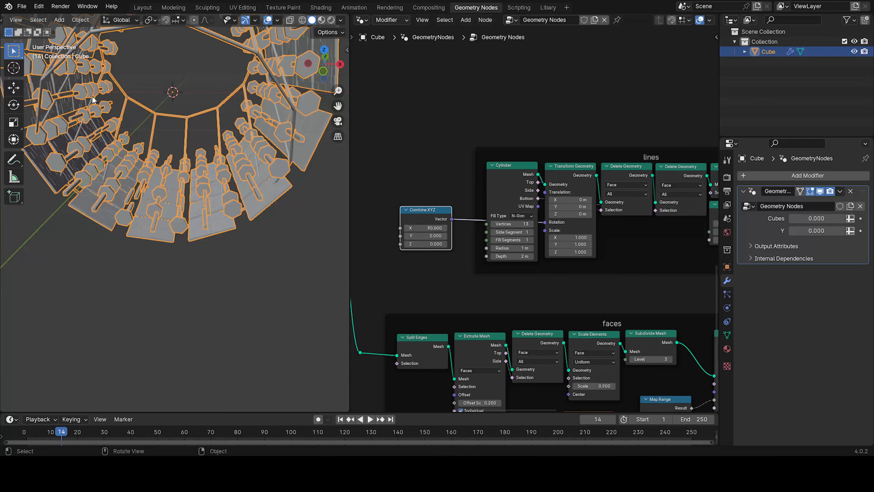
key("KP_7")
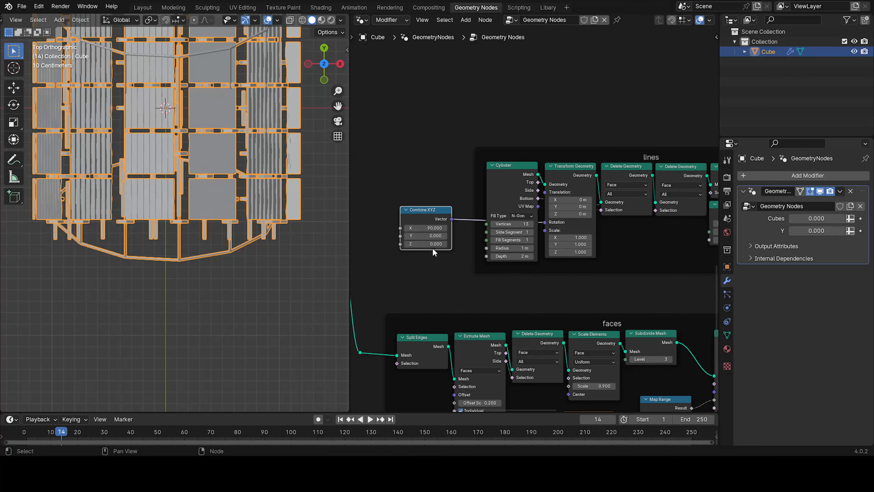
left_click(429, 226, "shift")
left_click_drag(427, 229, 422, 228, "shift")
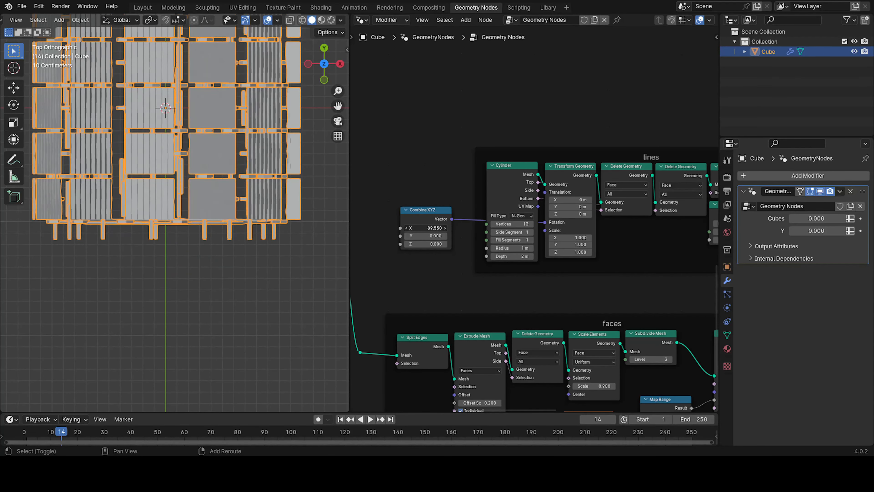
Step: Duplicate the Group Input node beside the lines frame and expose the lines Combine XYZ's Y value as a modifier input
scroll(540, 163, "down", 1)
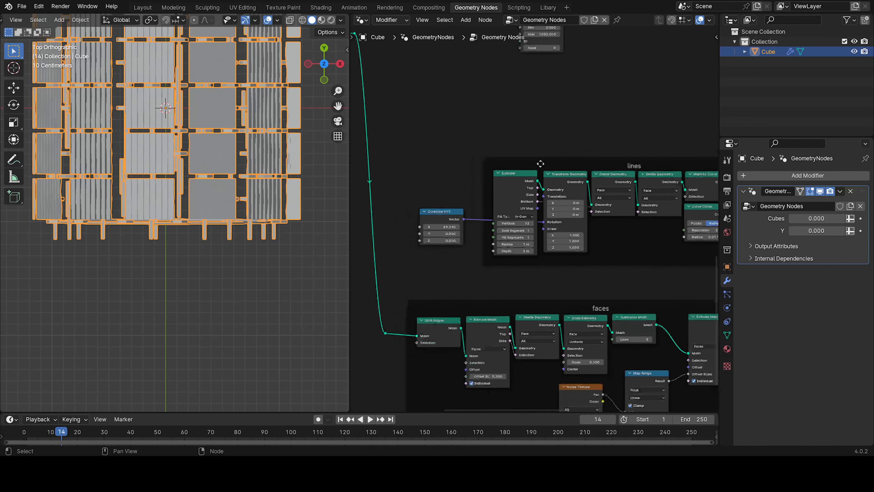
scroll(540, 167, "down", 2)
middle_click_drag(473, 230, 562, 196)
scroll(562, 196, "up", 4)
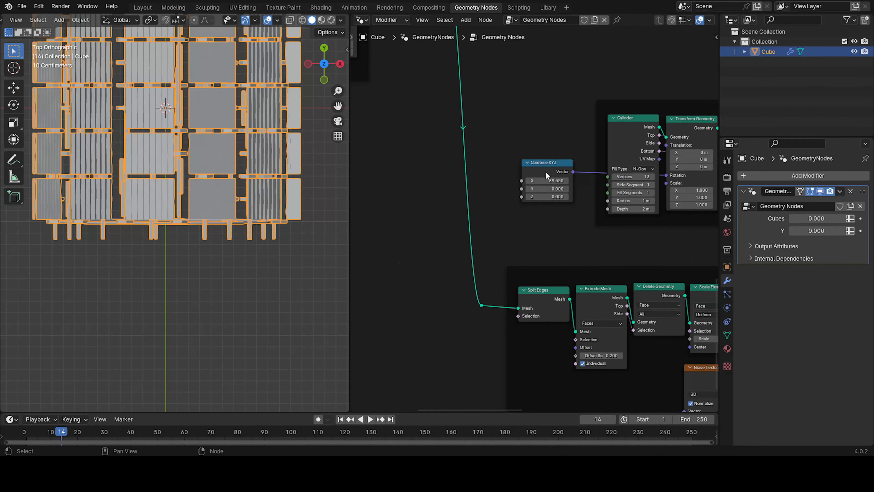
left_click_drag(546, 176, 560, 177)
middle_click_drag(247, 222, 282, 191)
left_click_drag(536, 189, 521, 197)
scroll(520, 189, "down", 5)
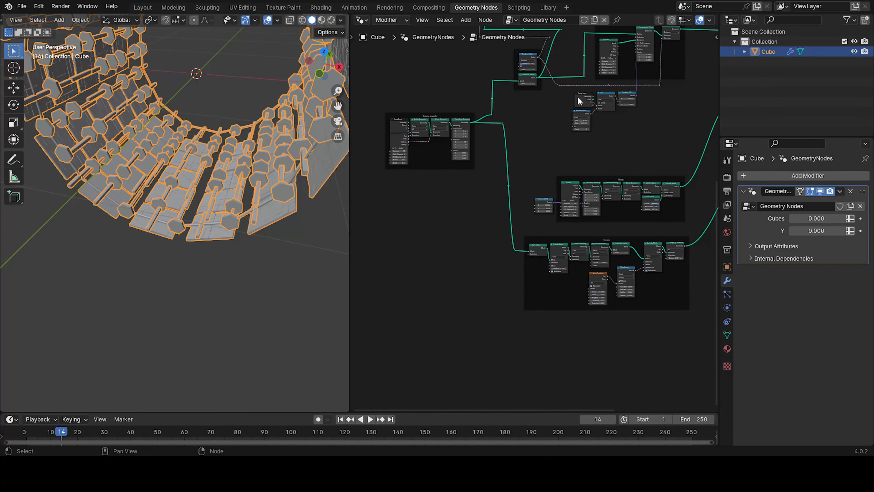
left_click_drag(582, 99, 536, 189)
scroll(522, 204, "up", 5)
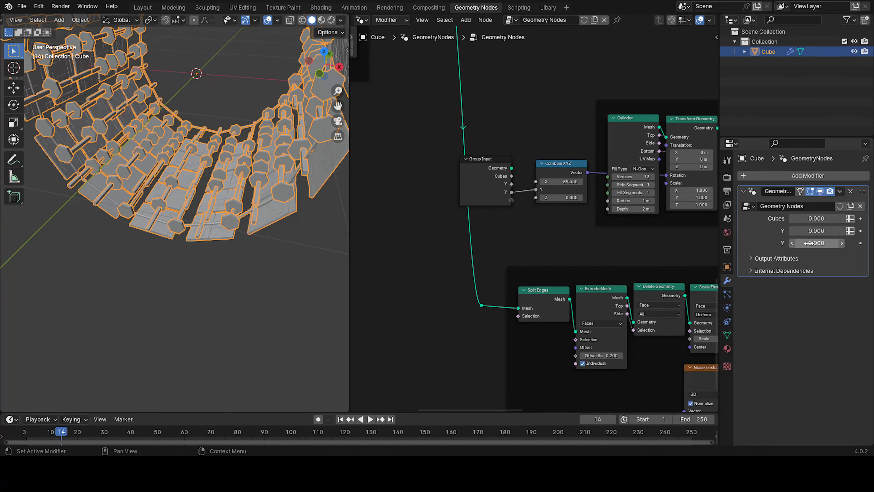
Step: Test the lines' rotation by varying the new modifier Y input, checking the tunnel from the top
left_click_drag(817, 243, 861, 243)
key("ctrl+z")
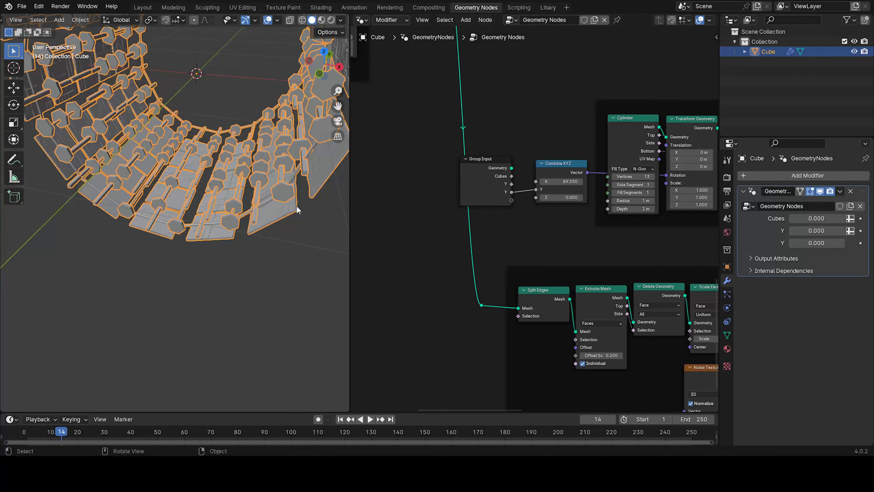
key("KP_7")
scroll(164, 247, "up", 3)
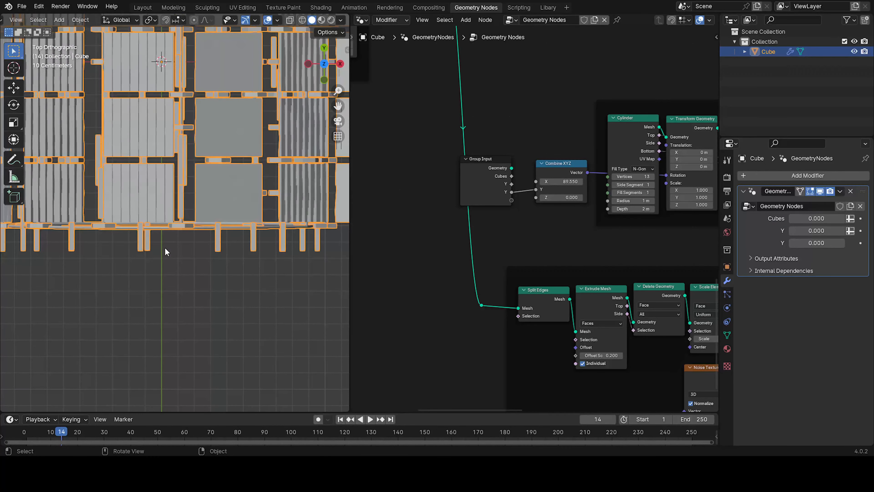
left_click_drag(817, 243, 727, 247)
middle_click_drag(166, 299, 213, 275)
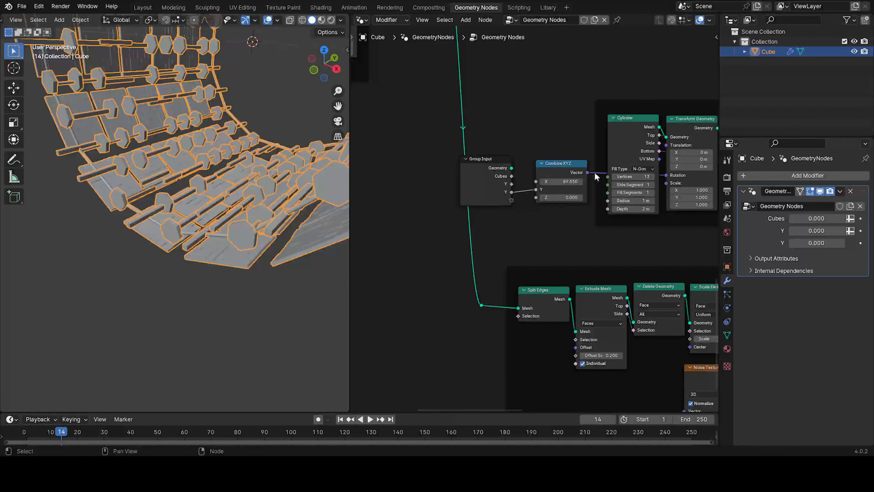
Step: Shift the hex rotation's Random Value node clear of its Group Input node
scroll(595, 174, "down", 5)
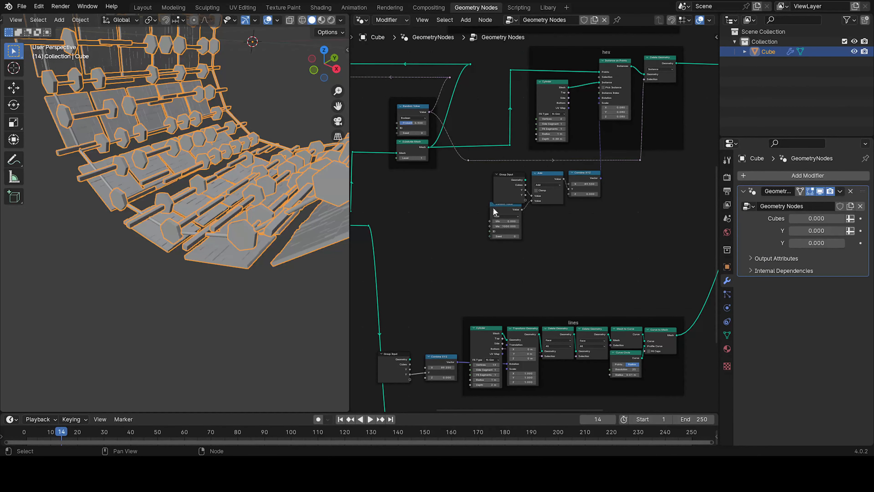
left_click_drag(493, 207, 497, 213)
middle_click_drag(534, 315, 603, 236)
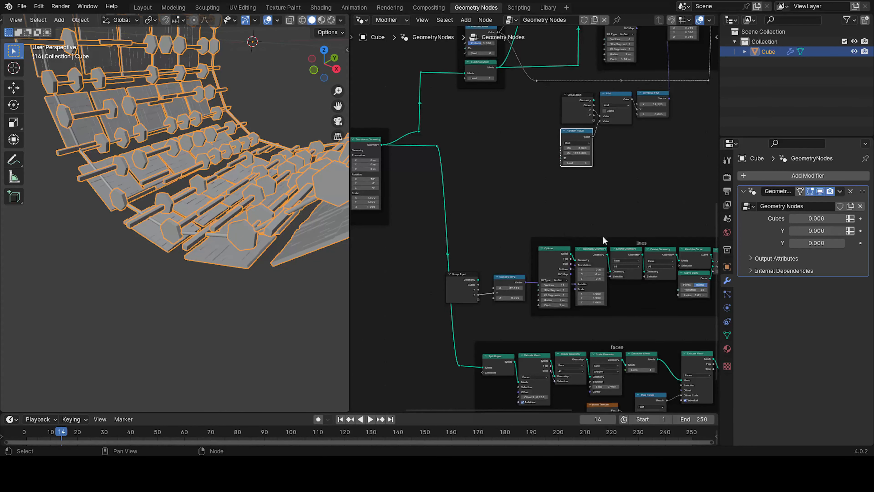
Step: Disconnect the Combine XYZ vector from the lines Transform Geometry rotation and reconnect it
scroll(605, 218, "up", 3)
left_click_drag(561, 216, 665, 237)
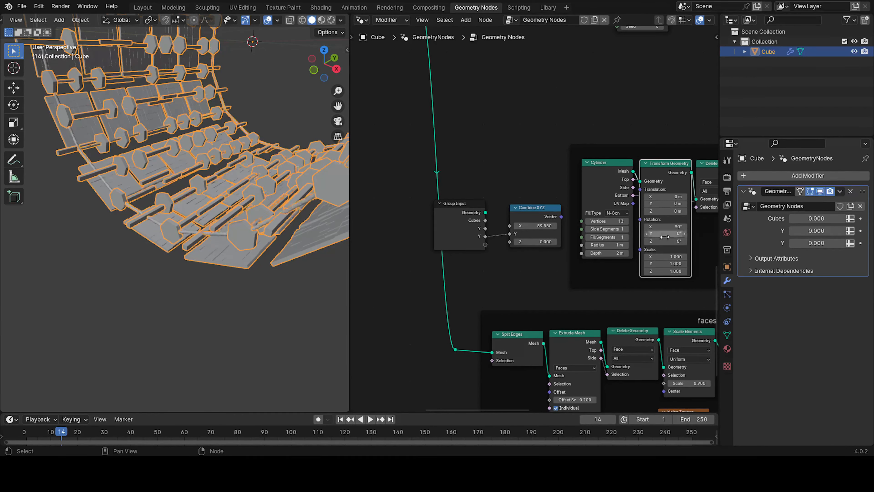
left_click_drag(562, 217, 640, 219)
Step: Retest the lines' motion by varying the modifier's second Y input, then cancel the change
middle_click_drag(74, 221, 176, 213)
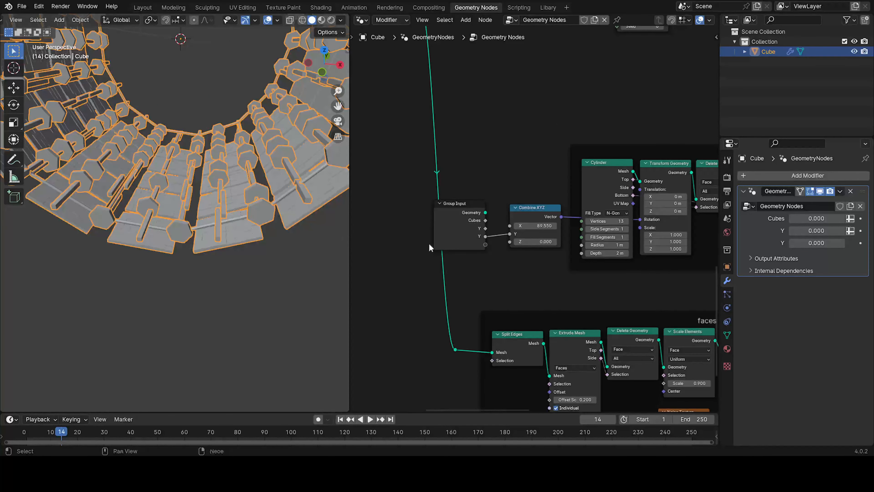
left_click_drag(817, 242, 838, 242)
right_click(816, 243)
Step: Rename the node group's first Y input, which drives the hex rotation, as Hex
scroll(230, 199, "down", 2)
scroll(567, 245, "down", 3)
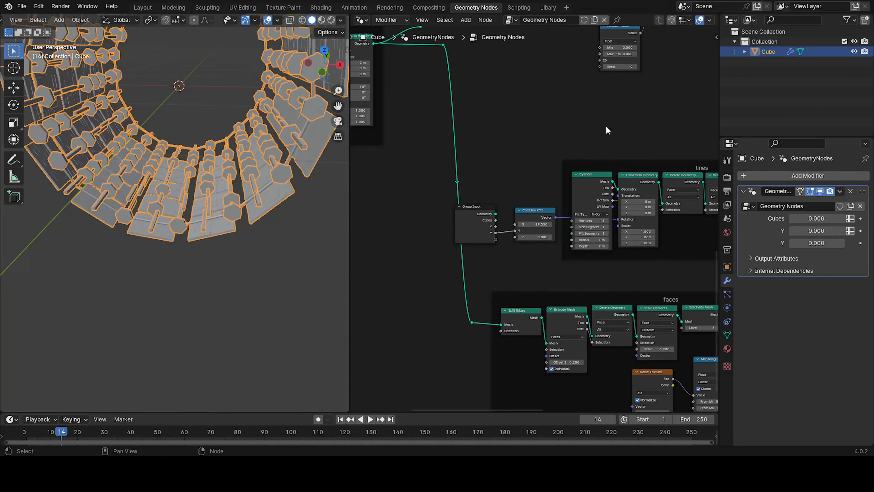
key("n")
left_click(658, 83)
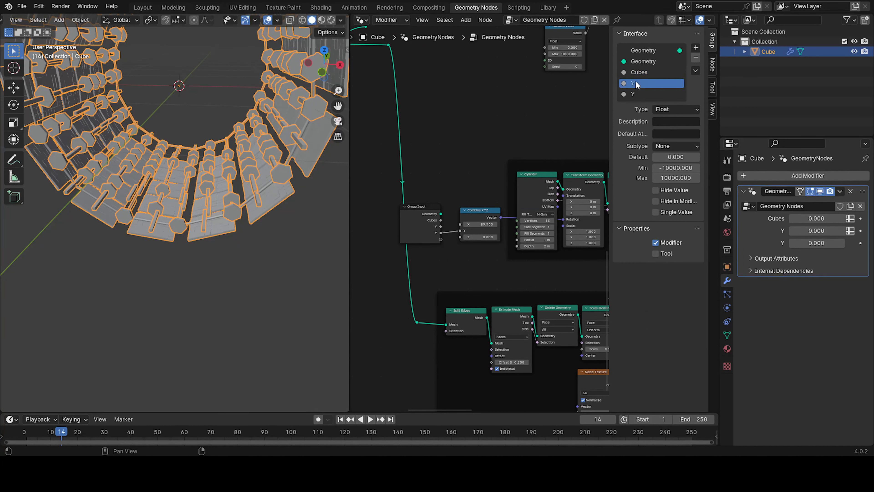
scroll(535, 143, "down", 8)
middle_click_drag(535, 143, 425, 326)
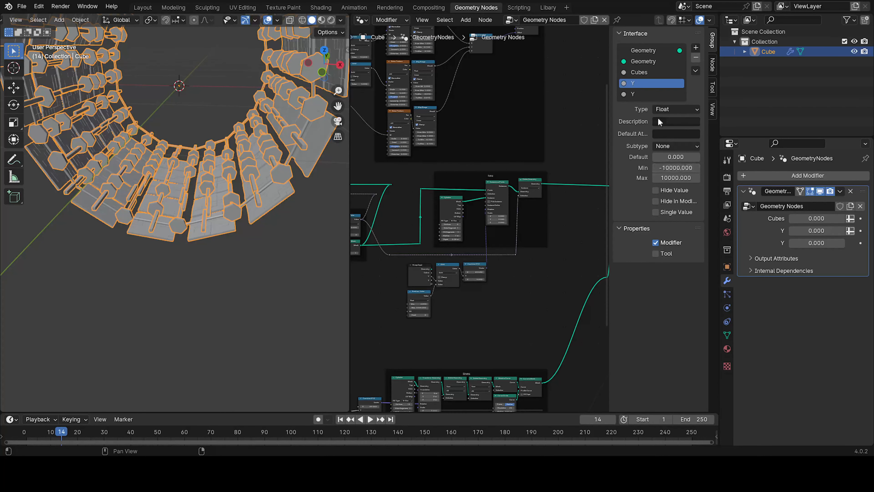
double_click(647, 84)
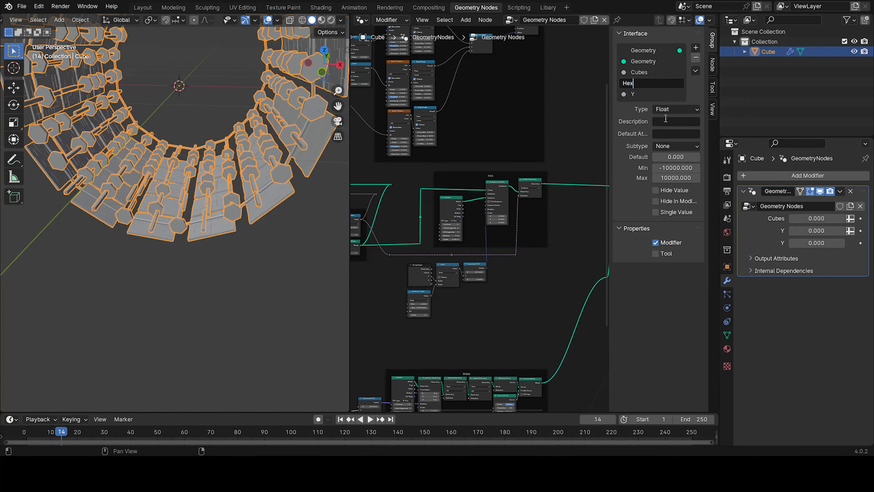
key("Return")
Step: Rename the remaining Y input of the node group as Lines
left_click(634, 93)
double_click(634, 94)
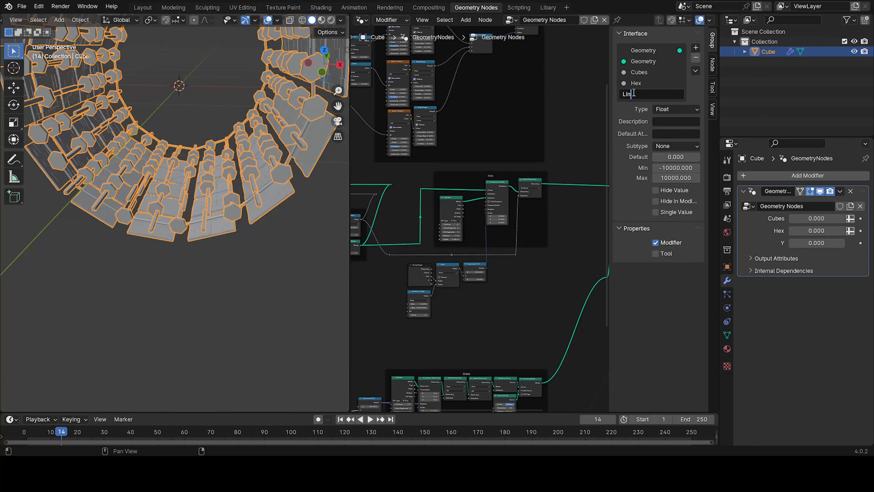
key("Return")
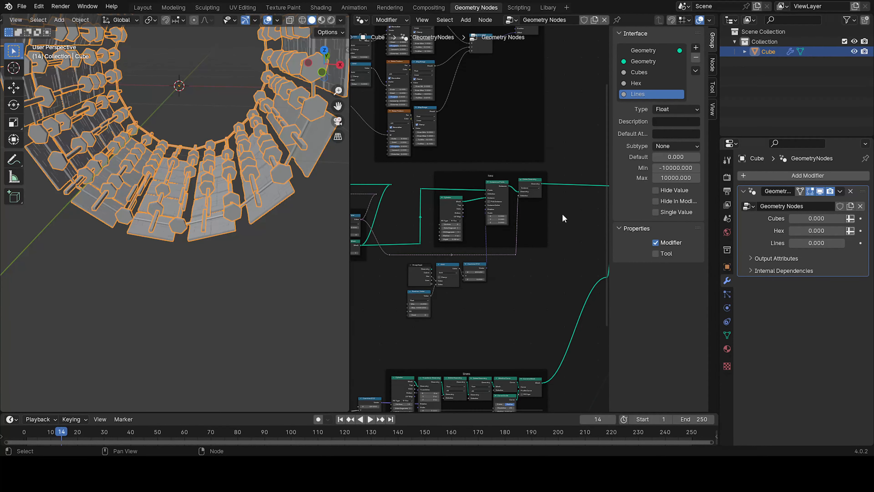
key("n")
Step: Examine the whole tunnel model from several angles and distances
scroll(153, 154, "down", 5)
middle_click_drag(211, 116, 250, 161)
scroll(246, 160, "up", 6)
scroll(227, 141, "down", 5)
middle_click_drag(216, 122, 228, 163)
scroll(204, 165, "up", 5)
scroll(205, 164, "down", 5)
scroll(605, 213, "down", 1)
scroll(604, 213, "down", 4)
Step: Move the Join Geometry and Group Output nodes farther from the frames to make room on the incoming links
middle_click_drag(641, 172, 532, 175, "shift")
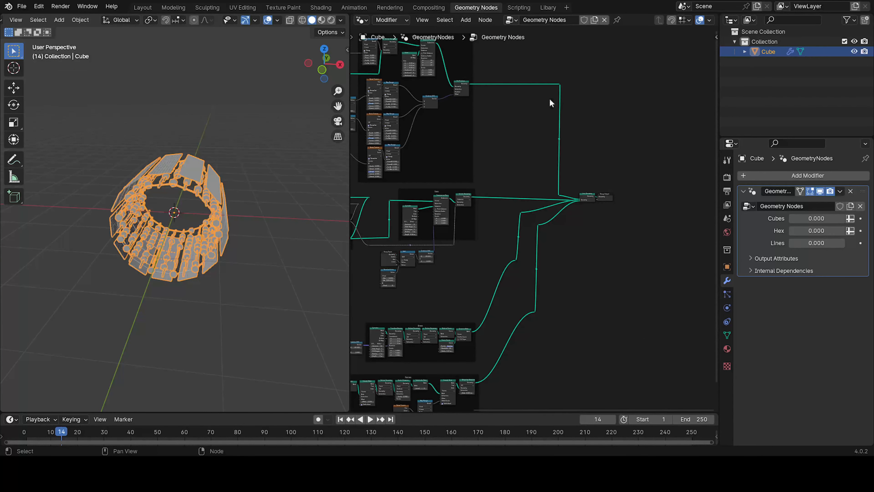
middle_click_drag(591, 178, 588, 234)
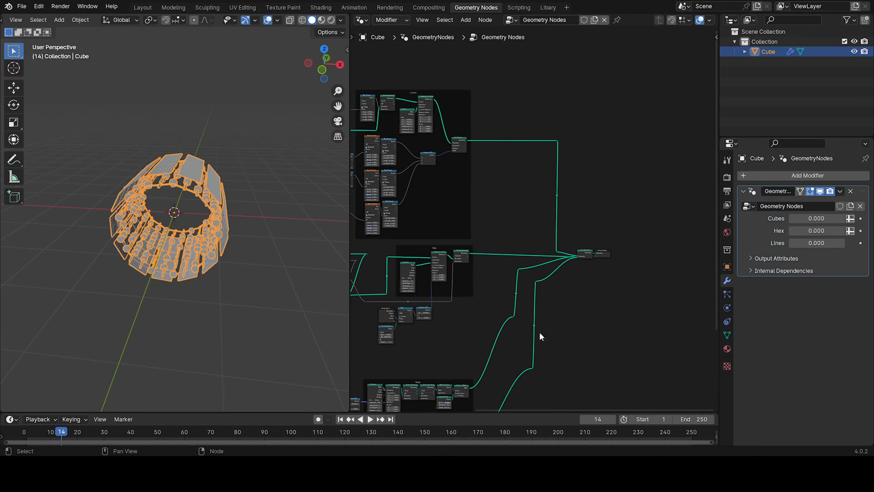
middle_click_drag(597, 311, 521, 190)
left_click_drag(516, 197, 599, 259)
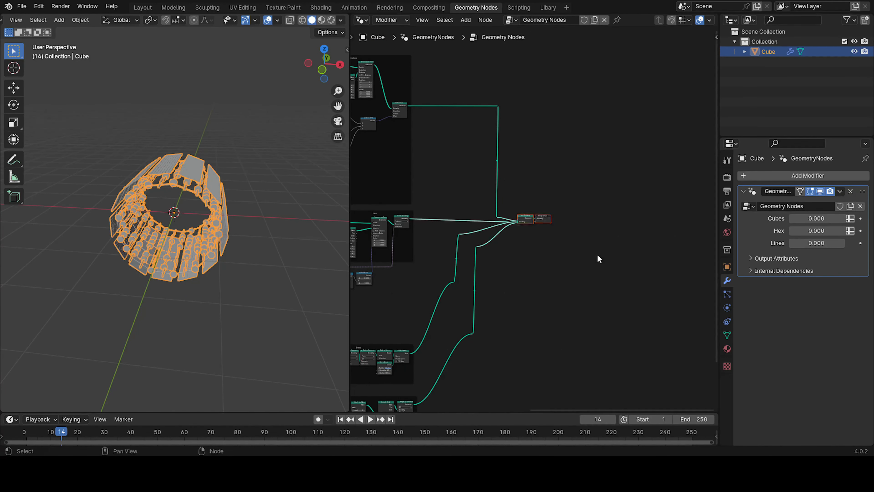
key("g")
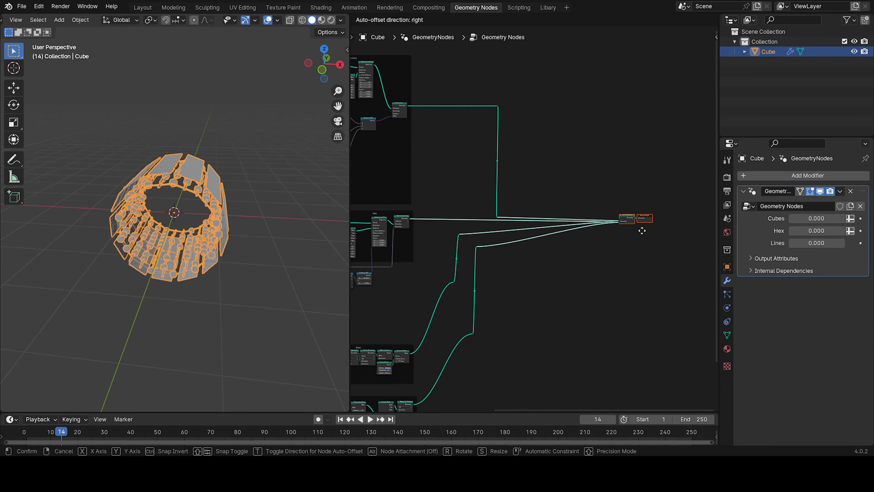
left_click(642, 231)
Step: Add a Set Material node on one of the geometry links leading into Join Geometry
scroll(623, 237, "up", 2)
scroll(535, 219, "up", 2)
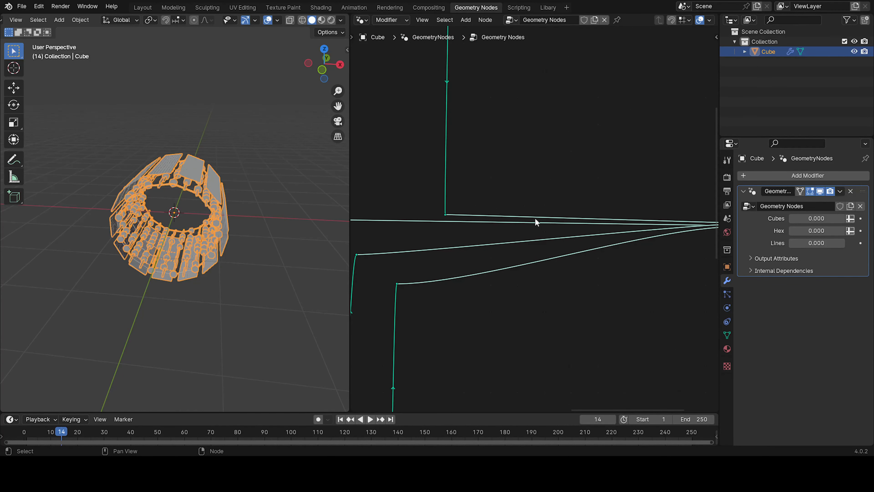
scroll(537, 256, "down", 6)
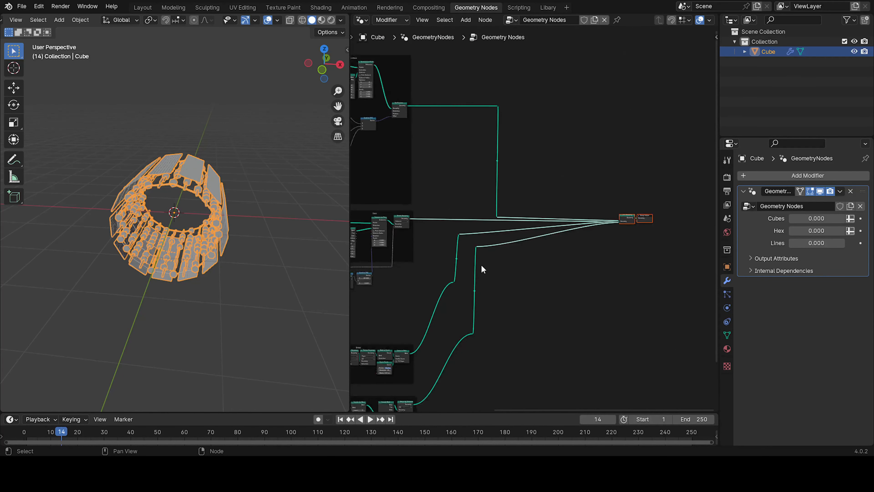
middle_click_drag(559, 250, 530, 278, "shift")
scroll(550, 248, "up", 5)
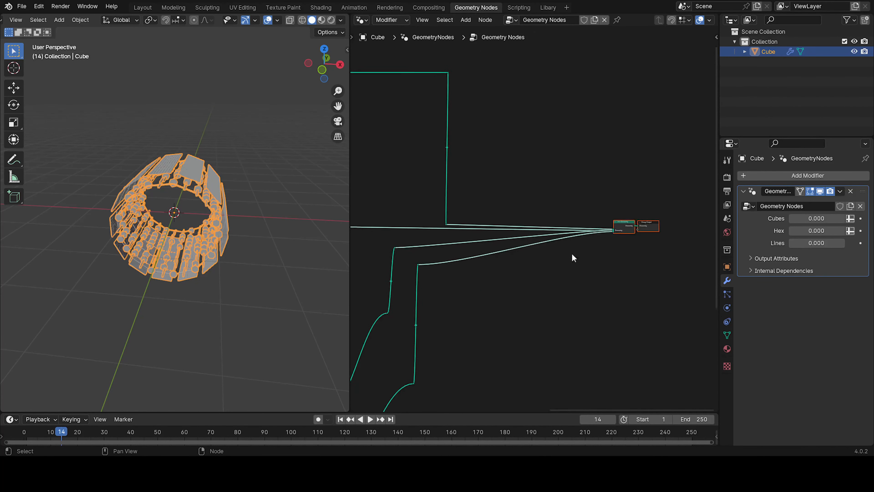
key("shift+a")
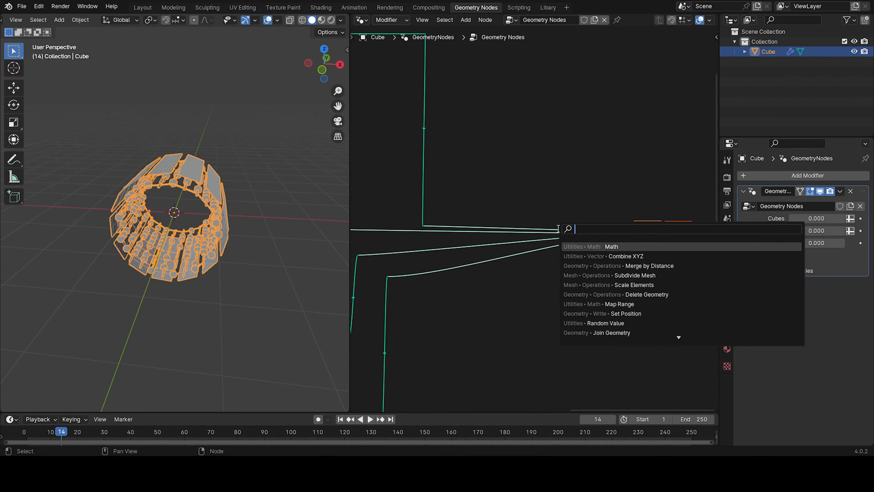
type("set")
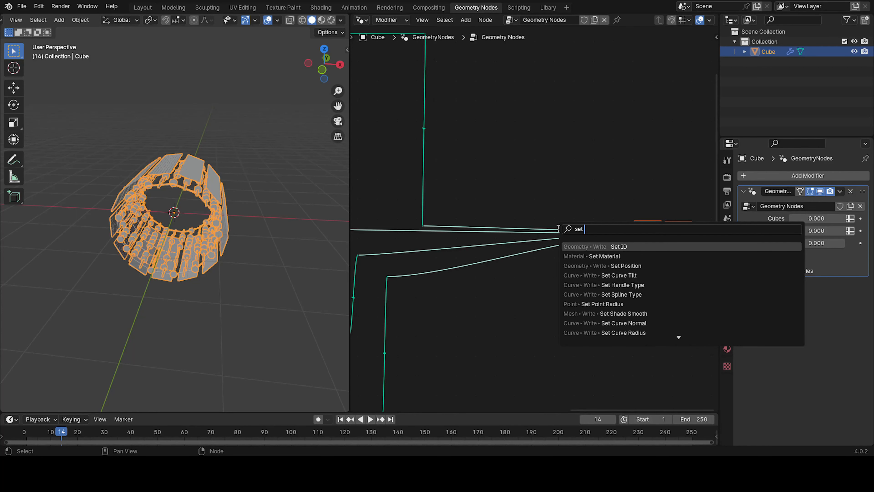
left_click(595, 256)
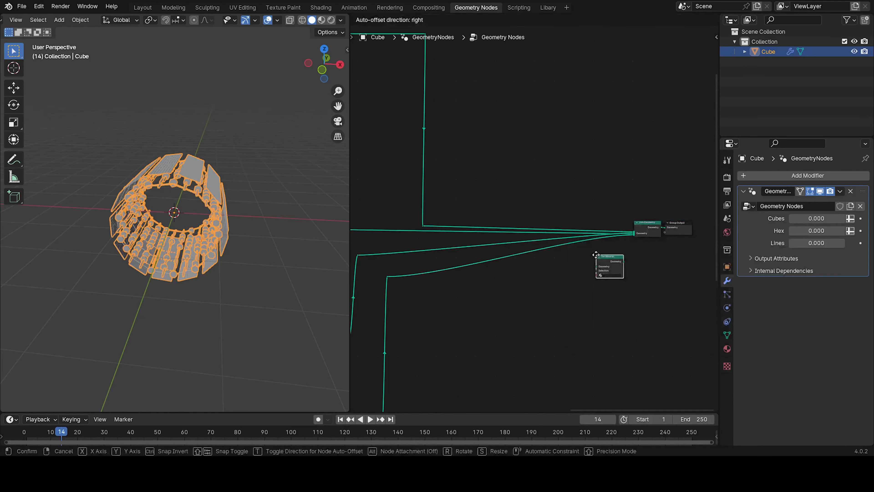
left_click(529, 206)
Step: Duplicate the Set Material node onto the other links so each of the four geometry branches has its own
mouse_move(537, 209)
left_mouse_down()
mouse_move(531, 204)
mouse_move(532, 231)
mouse_move(533, 209)
left_mouse_up()
key("shift+d")
left_click(533, 215)
left_click_drag(534, 211, 538, 259)
key("shift+d")
left_click(547, 252)
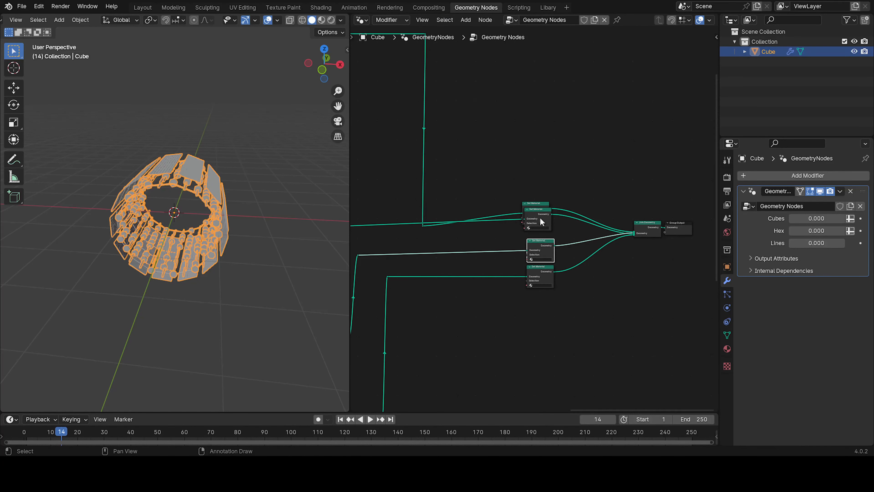
Step: Space out the overlapping Set Material nodes and move the cubes link's reroute level with its Set Material node
mouse_move(534, 204)
left_mouse_down()
mouse_move(536, 185)
mouse_move(540, 222)
mouse_move(541, 191)
mouse_move(544, 199)
left_mouse_up()
left_click(424, 227)
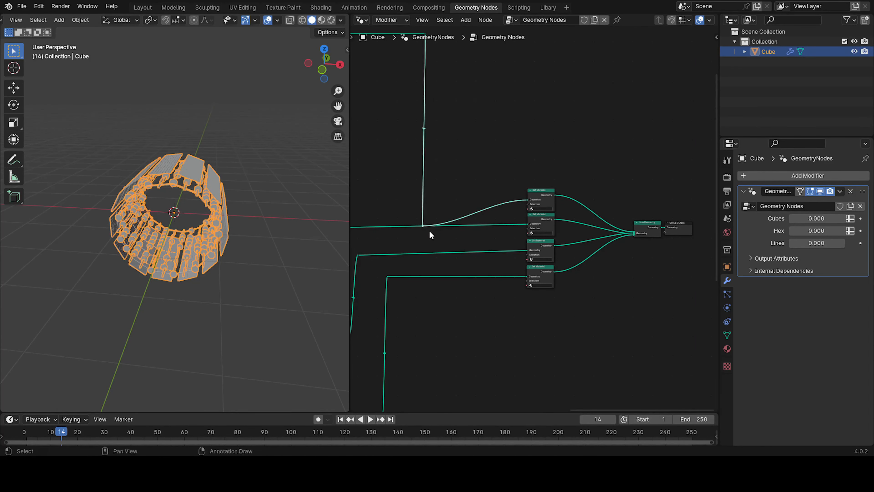
key("g")
left_click(432, 219)
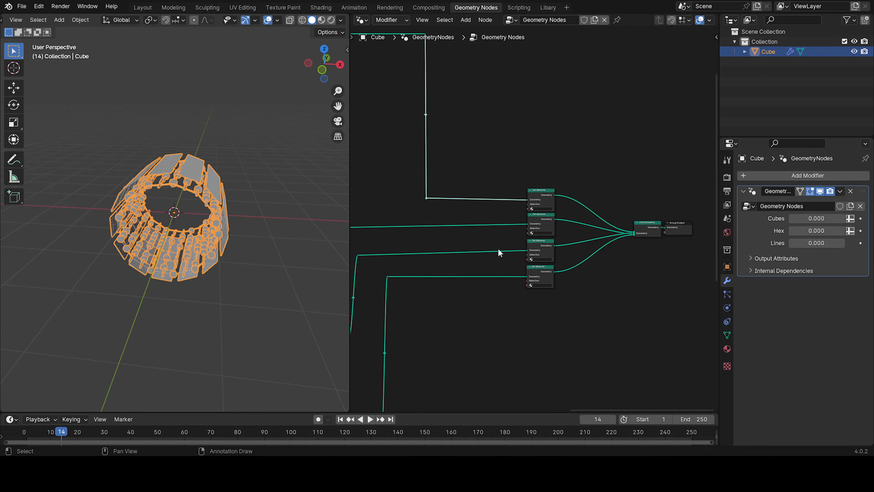
Step: Open the cube's material settings and look over the tunnel and the node branches feeding the Set Material nodes
scroll(550, 250, "up", 2)
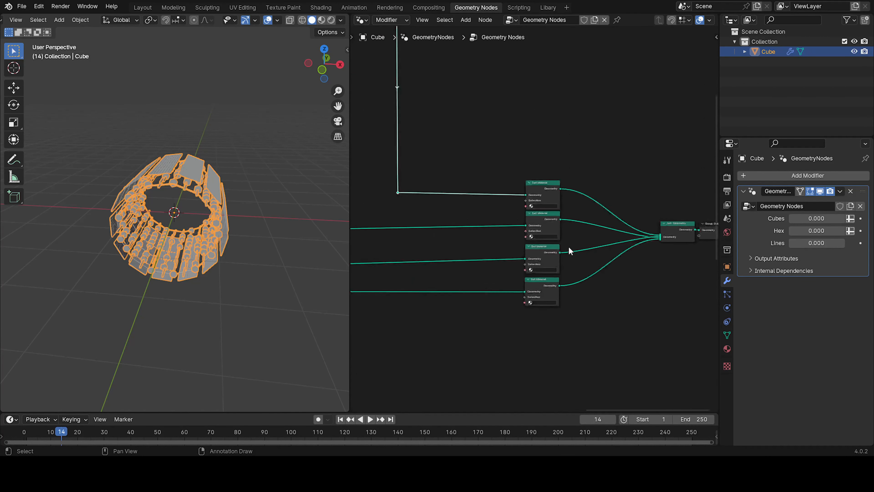
scroll(537, 216, "up", 2)
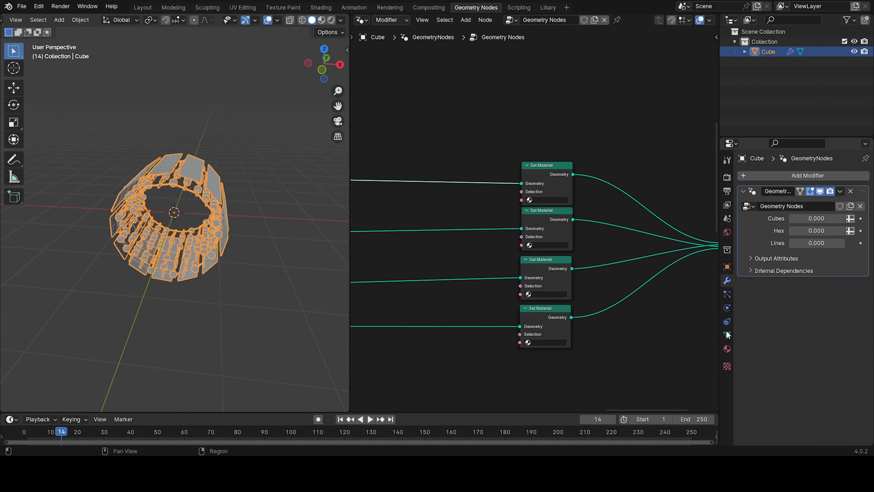
left_click(727, 349)
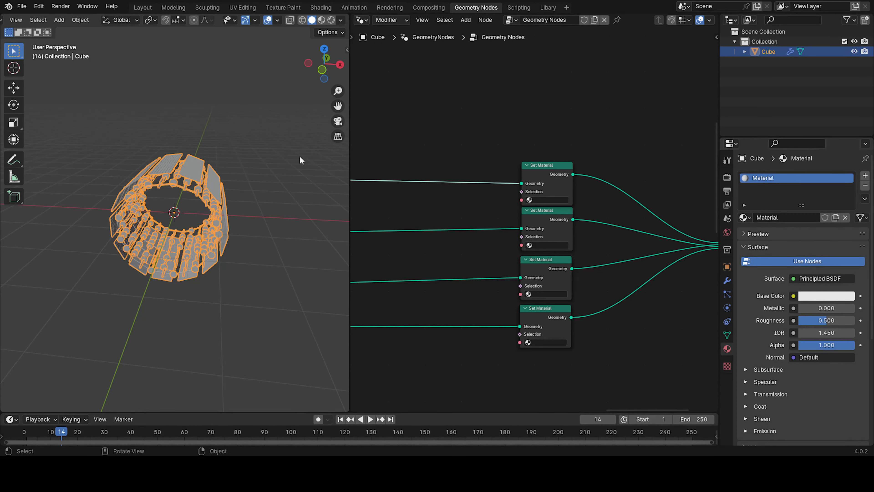
middle_click_drag(198, 255, 221, 249)
scroll(483, 220, "down", 12)
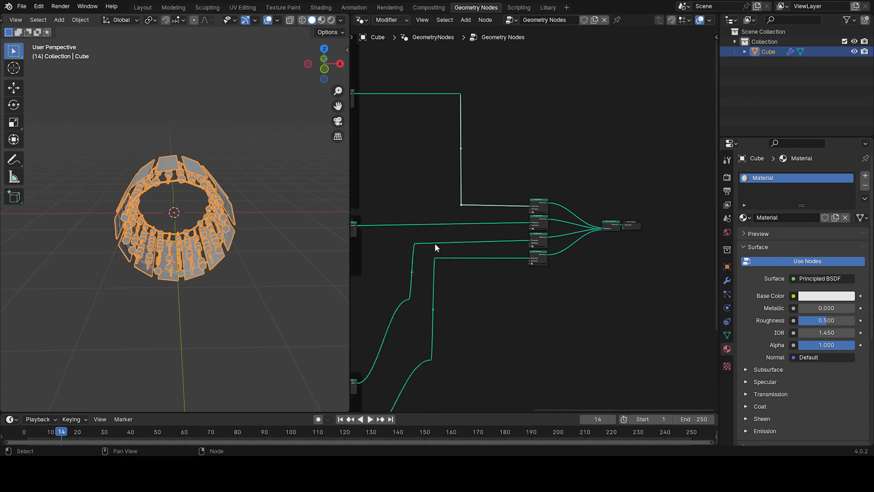
middle_click_drag(448, 177, 624, 123)
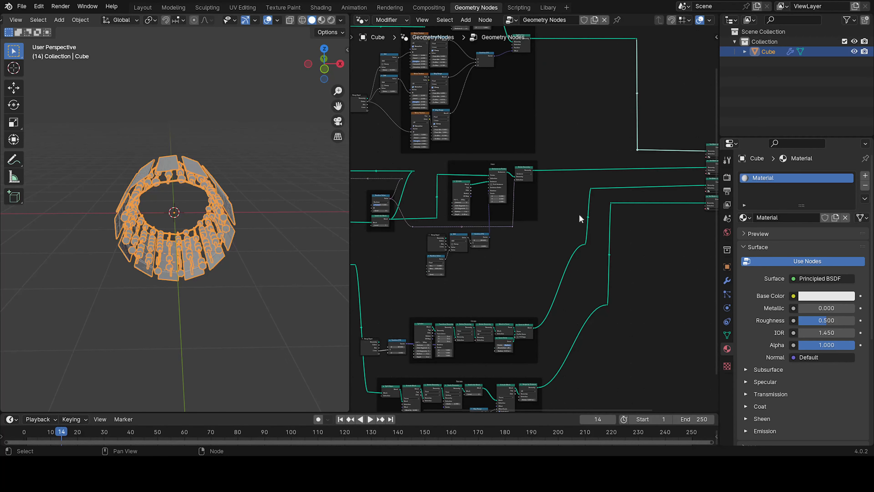
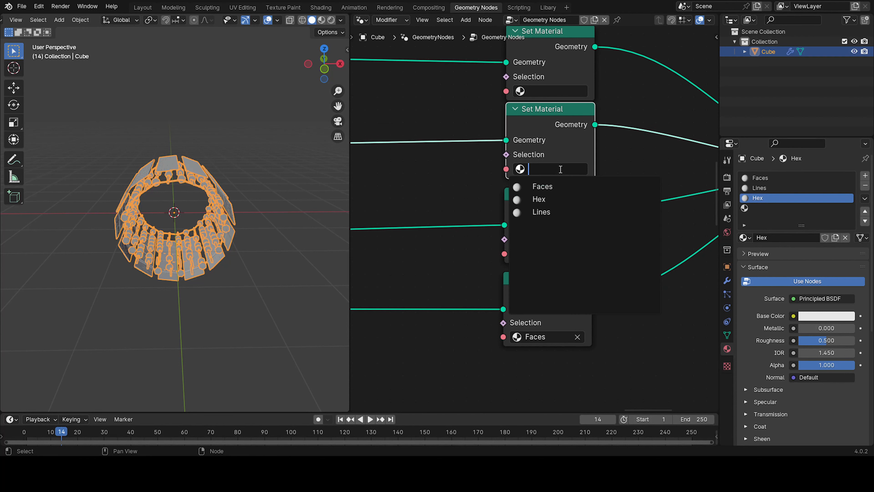
Step: Assign the Hex material to the second Set Material node from the top
left_click(552, 196)
left_click(561, 70)
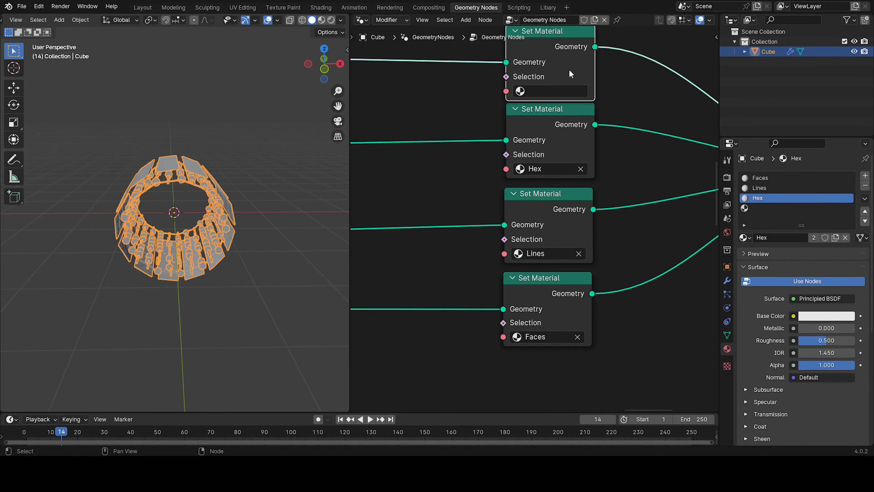
scroll(567, 151, "down", 4)
middle_click_drag(566, 144, 562, 192)
Step: Create a material named Cubes in the empty material slot and assign it to the top Set Material node
left_click(764, 208)
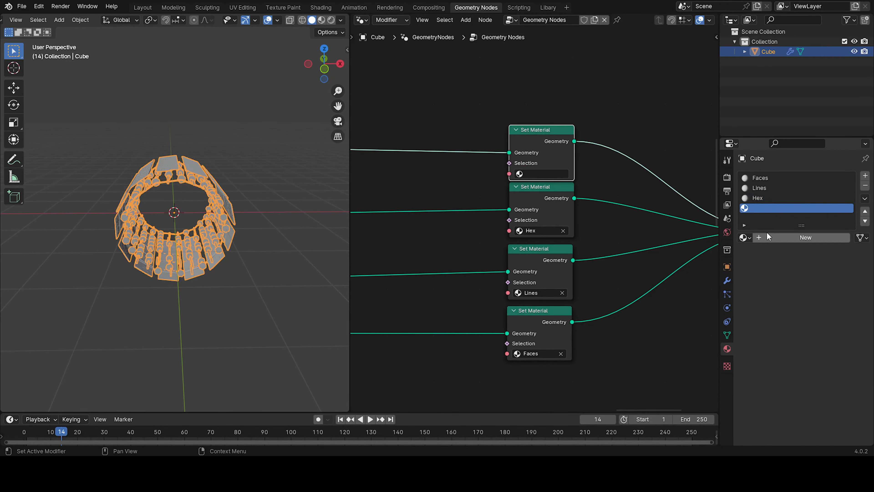
left_click(805, 238)
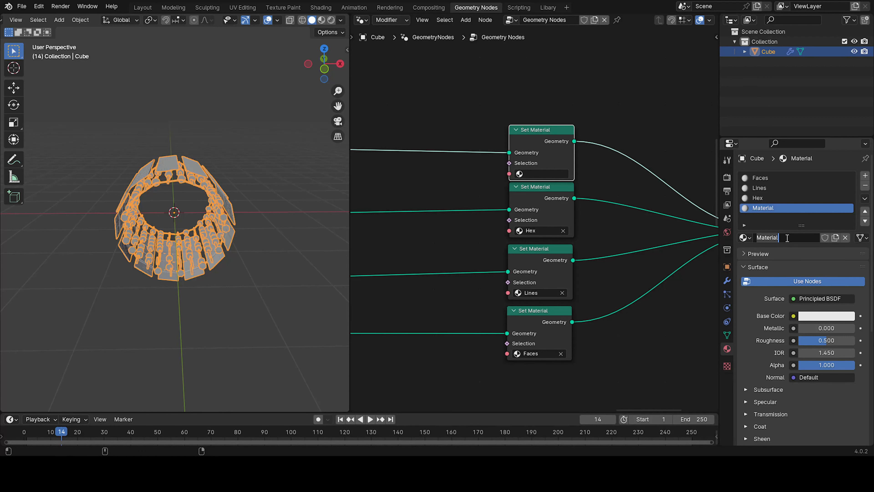
type("Cubes")
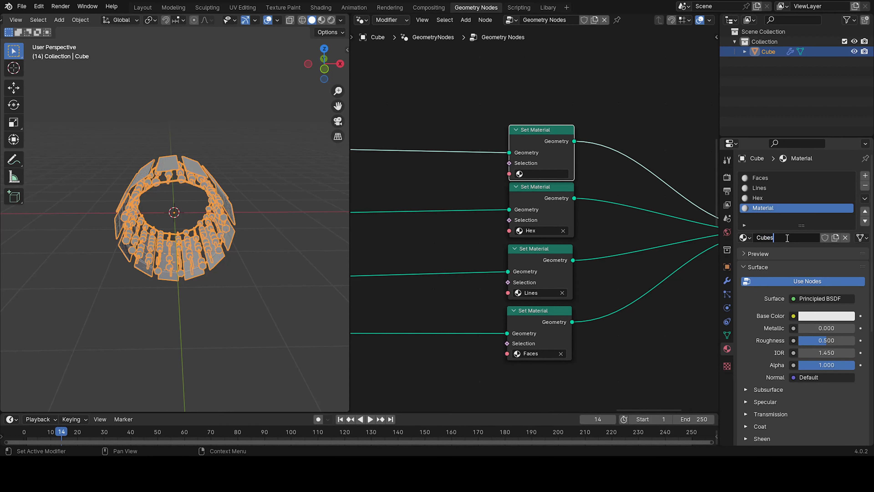
key("Return")
left_click(542, 173)
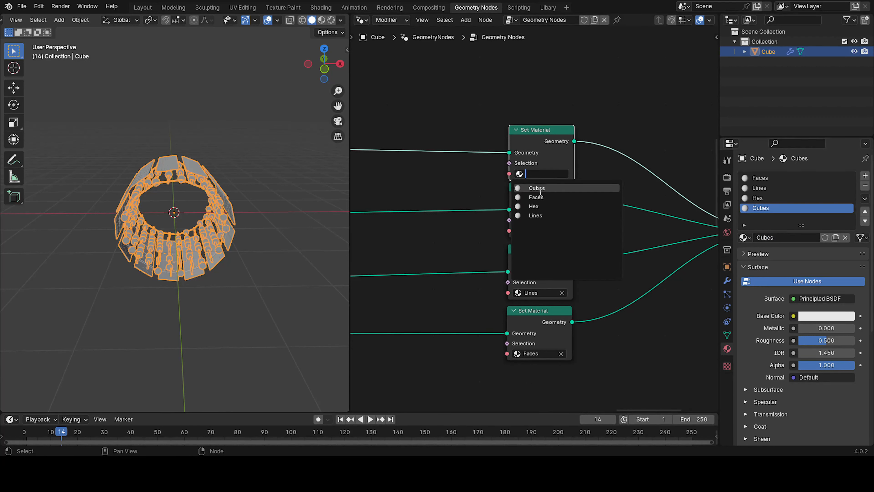
left_click(532, 189)
Step: Nudge the Cubes Set Material node into line and enclose all four Set Material nodes in one frame
scroll(463, 203, "down", 4)
left_click_drag(535, 156, 537, 153)
left_click_drag(506, 116, 598, 329)
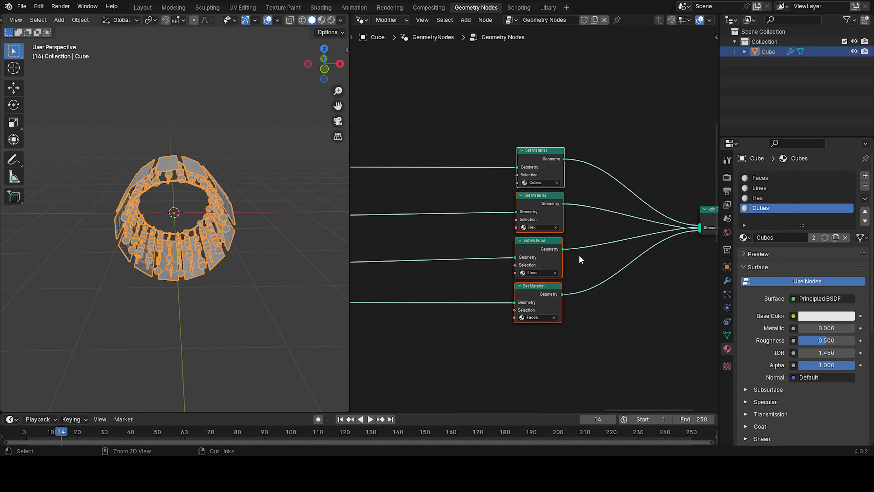
key("ctrl+j")
scroll(482, 307, "down", 4)
scroll(465, 290, "down", 2)
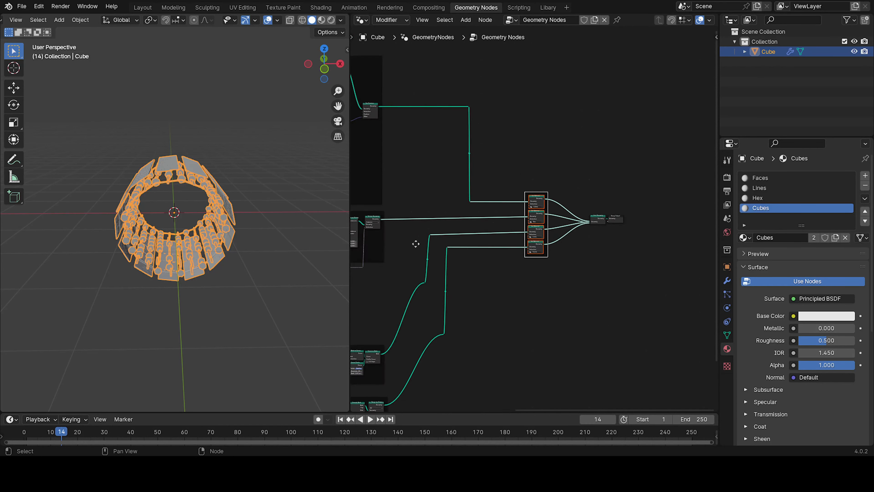
middle_click_drag(414, 242, 560, 224)
Step: Switch to the Shading workspace and close its file browser, image editor and shader editor areas so only the 3D viewport remains
left_click(319, 8)
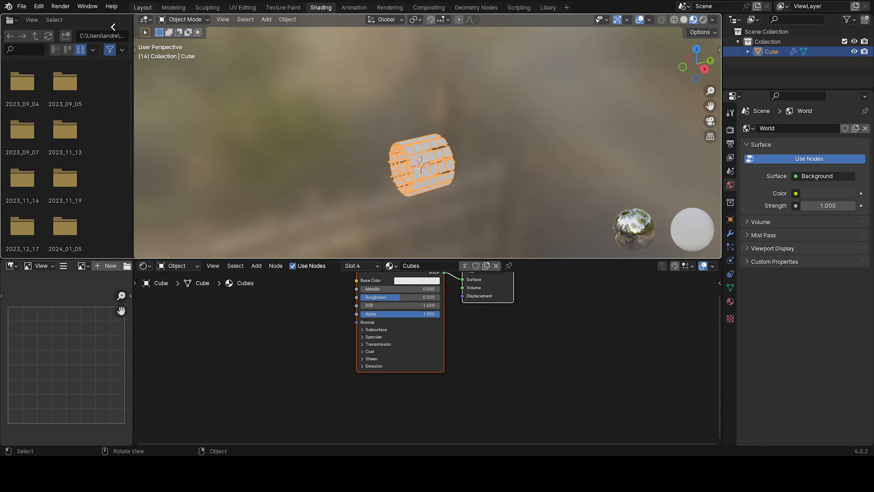
left_click_drag(113, 27, 112, 28)
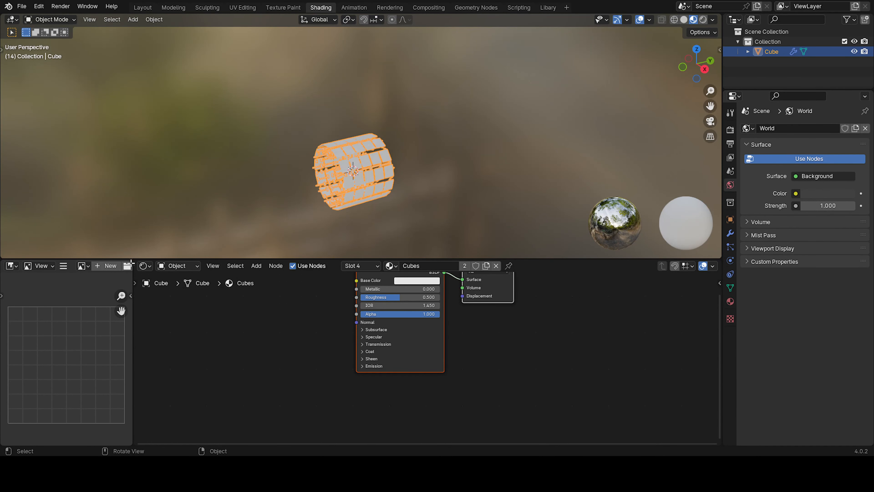
left_click_drag(131, 263, 83, 265)
left_click_drag(1, 257, 22, 290)
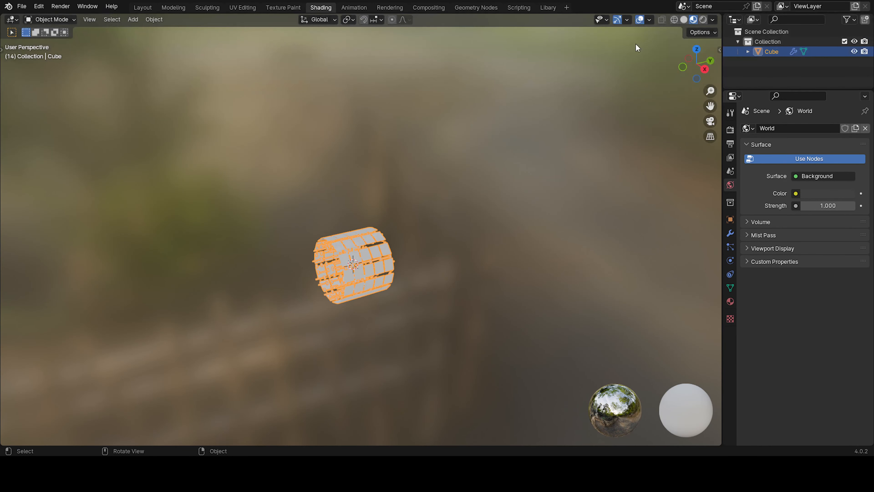
Step: Split the 3D viewport vertically, make the new area a Shader Editor, widen it and hide its sidebar
left_click_drag(726, 12, 461, 55)
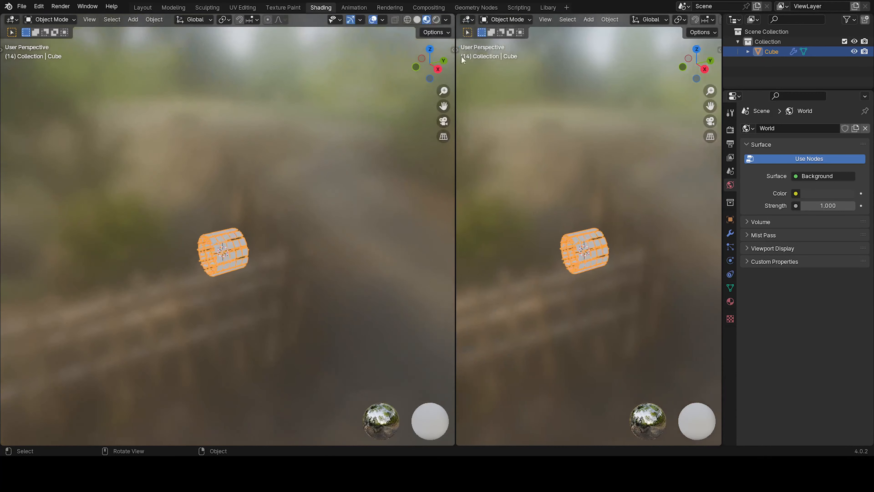
left_click(467, 19)
left_click(503, 100)
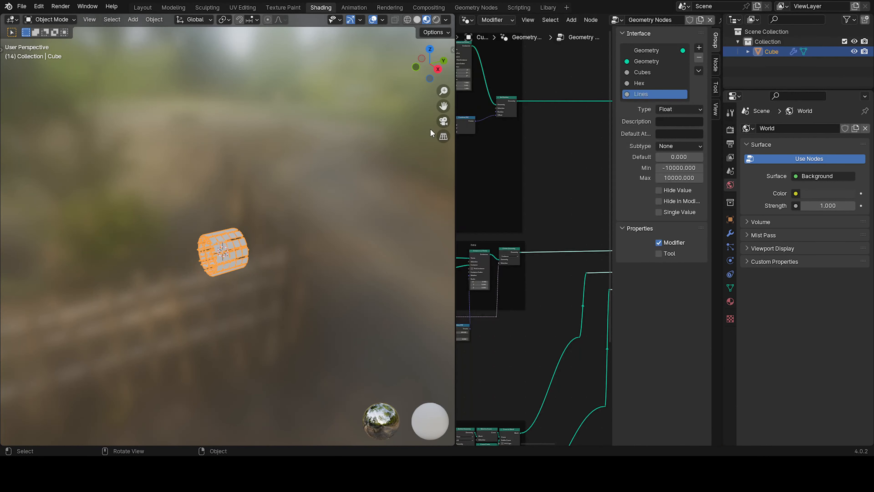
left_click(464, 20)
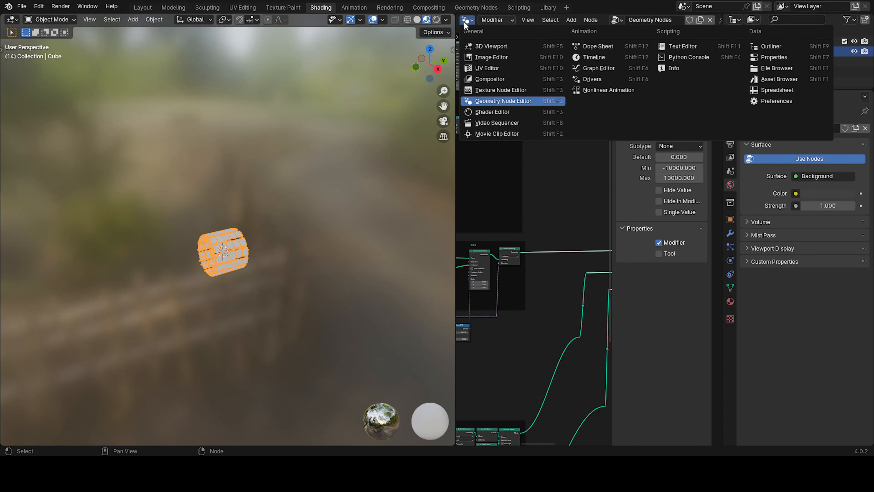
left_click(482, 111)
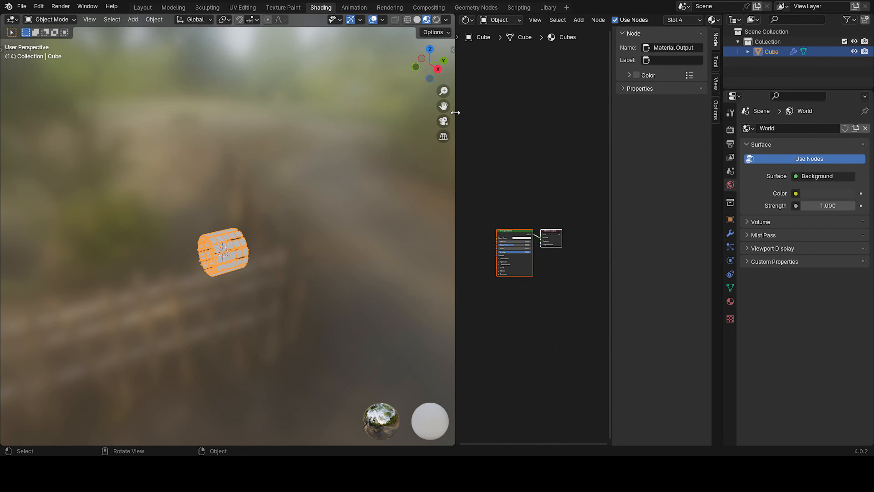
left_click_drag(455, 114, 364, 139)
left_click_drag(613, 62, 640, 23)
Step: Show the Faces material's nodes for editing, deselect the cube and bring the viewport close to the tunnel's opening
left_click(588, 20)
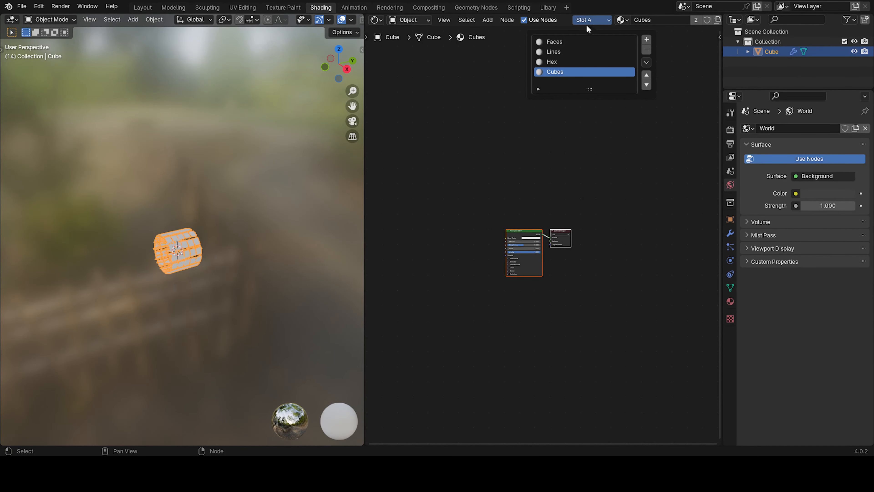
left_click(566, 42)
scroll(209, 275, "up", 3)
middle_click_drag(209, 275, 261, 182)
left_click(261, 228)
scroll(233, 238, "up", 5)
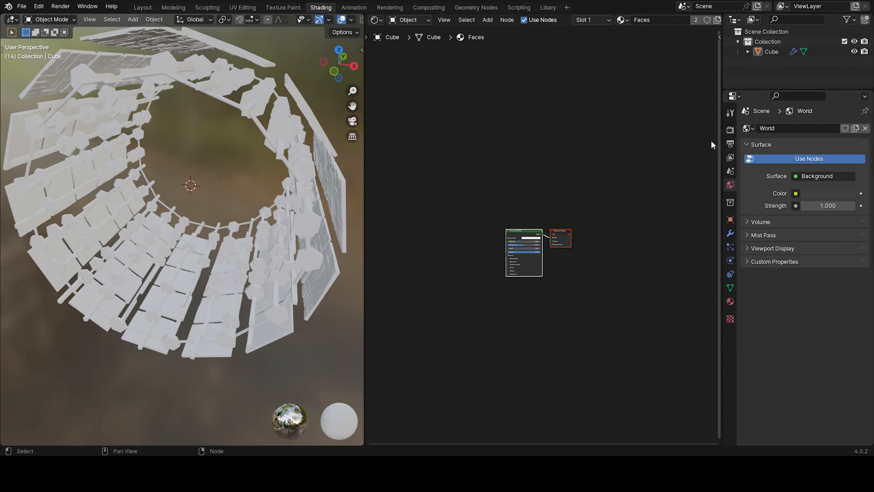
Step: Display the cube's material properties and set the Faces material's Metallic to 1.000 on its Principled BSDF
left_click(731, 129)
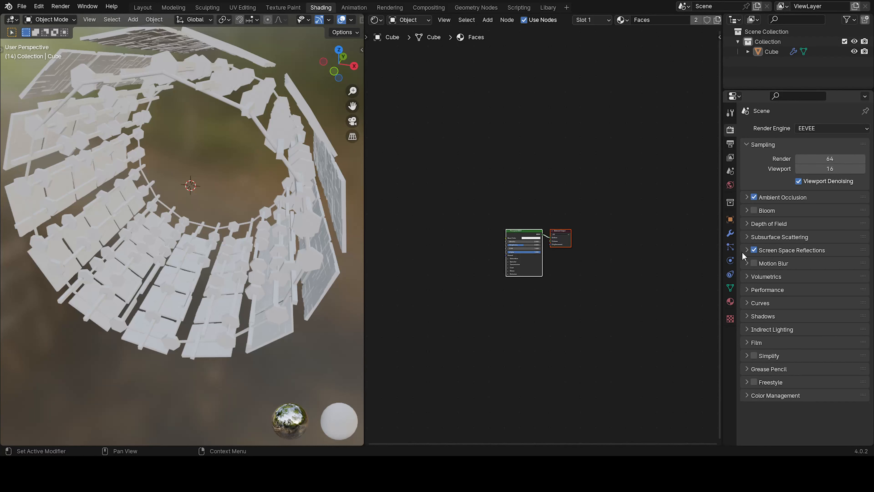
left_click(730, 301)
scroll(563, 270, "up", 1)
scroll(563, 267, "up", 9)
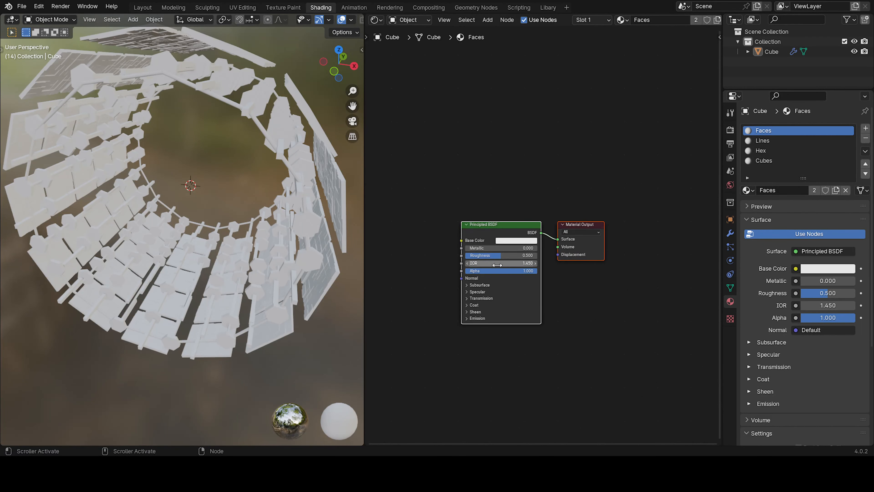
middle_click_drag(482, 259, 516, 237)
scroll(516, 236, "up", 4)
left_click(499, 219)
left_click_drag(498, 218, 582, 218)
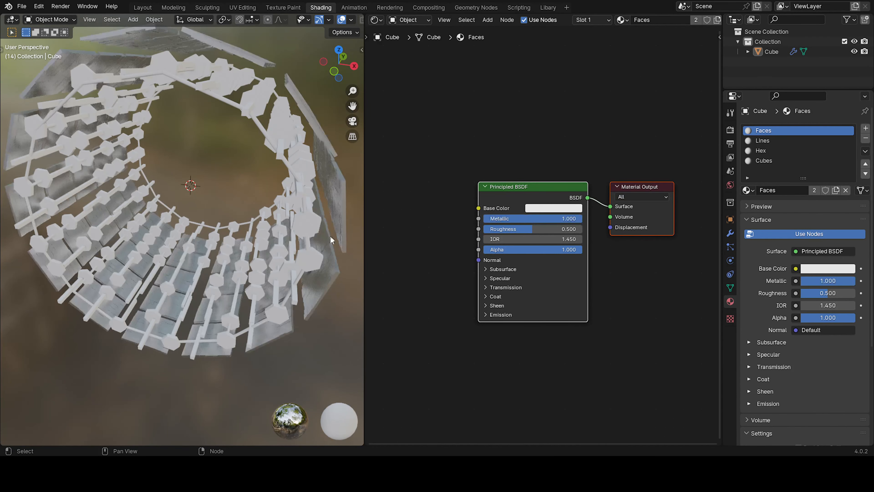
Step: Add a Noise Texture node whose Fac output drives the Roughness of the Faces material's Principled BSDF
middle_click_drag(330, 235, 211, 272)
scroll(211, 271, "up", 3)
middle_click_drag(193, 315, 605, 248)
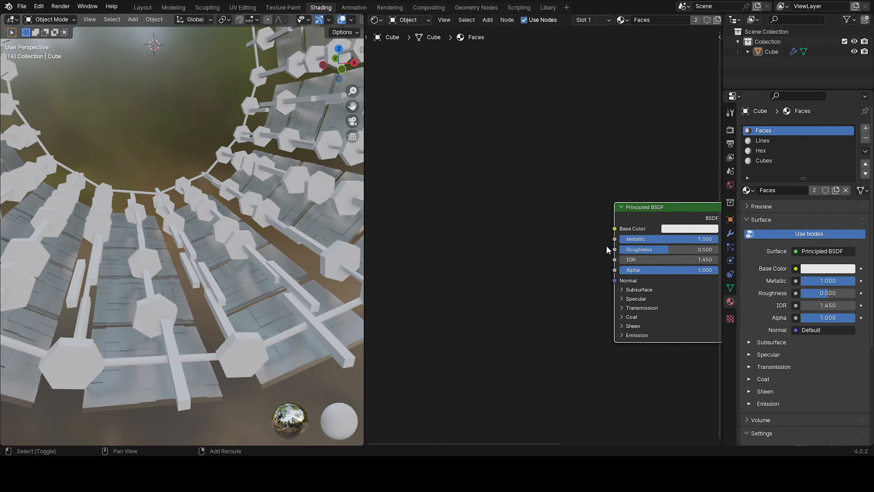
scroll(607, 250, "up", 1)
scroll(607, 251, "down", 1)
middle_click_drag(559, 267, 589, 282)
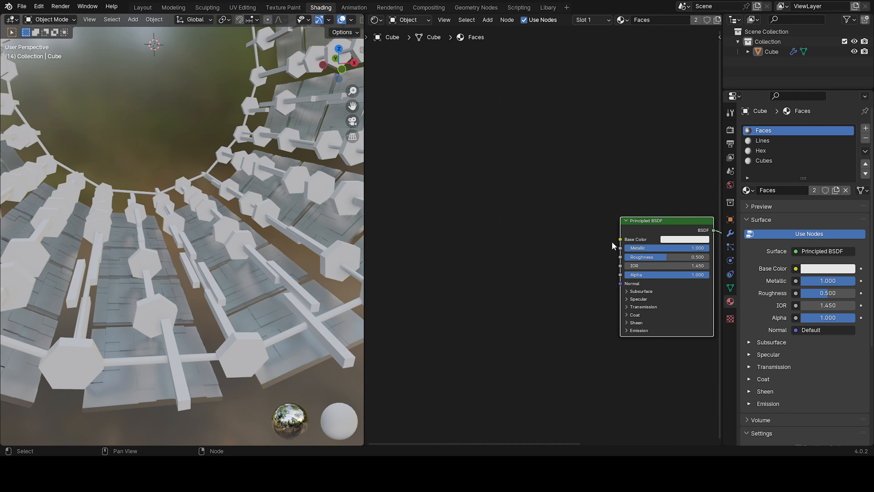
left_click_drag(620, 258, 586, 272)
type("noise")
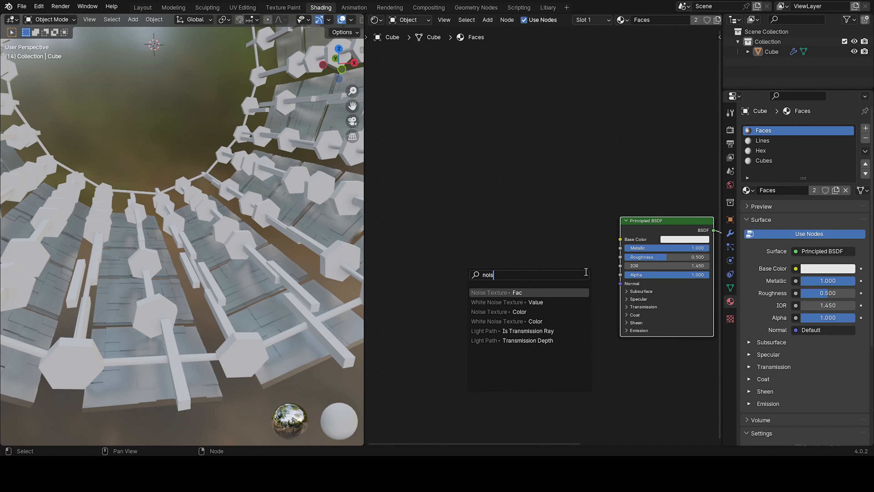
left_click(555, 292)
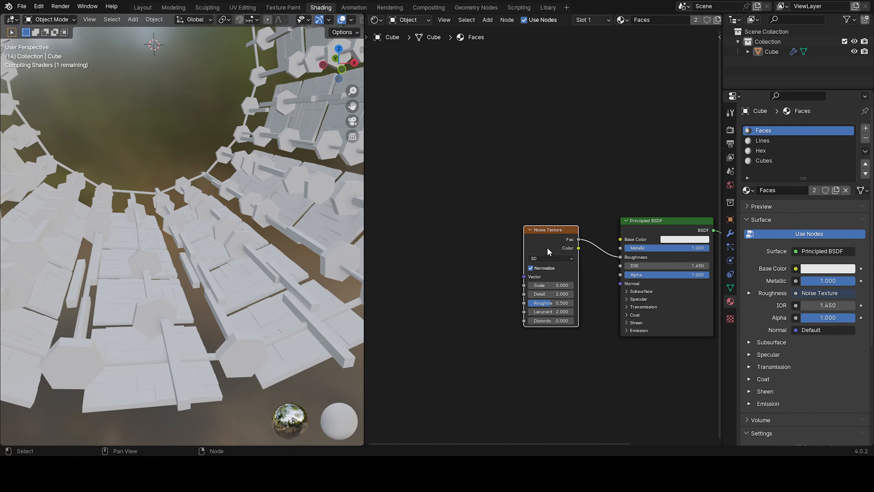
Step: Move the Noise Texture away from the shader and insert a Color Ramp on the link into Roughness
scroll(554, 289, "up", 5)
left_click_drag(564, 254, 468, 266)
key("shift+a")
left_click(585, 244)
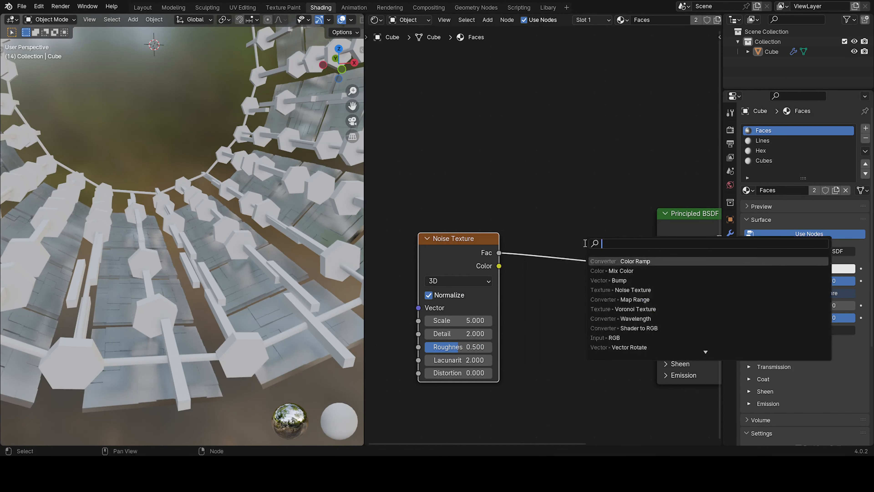
type("colo")
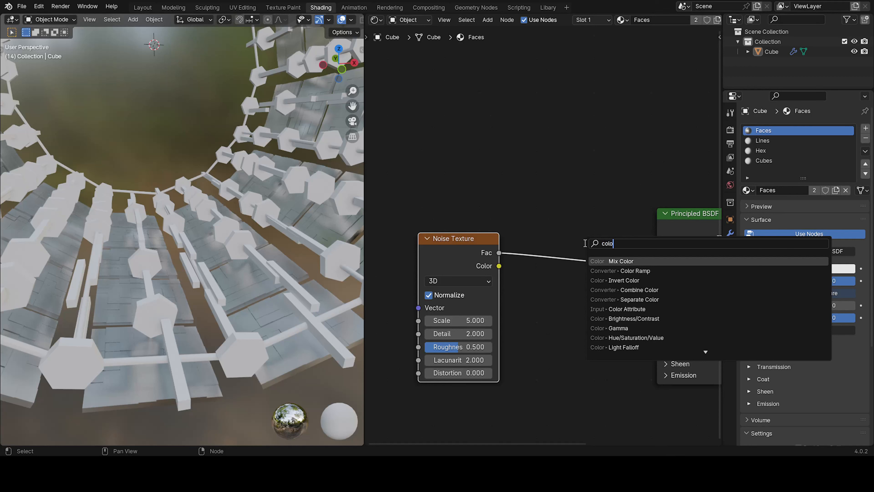
key("Down")
key("Return")
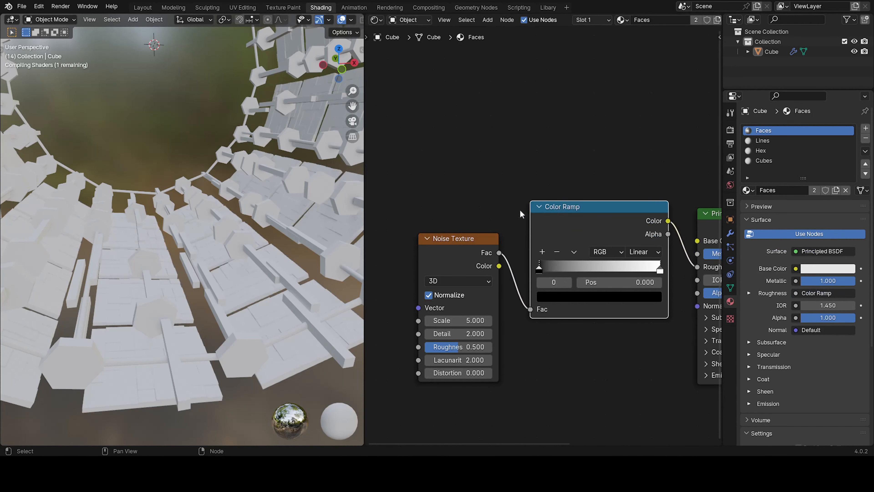
left_click(602, 207)
Step: Set the Color Ramp's black stop to position 0.320 and its white stop to position 0.830
scroll(616, 270, "down", 2)
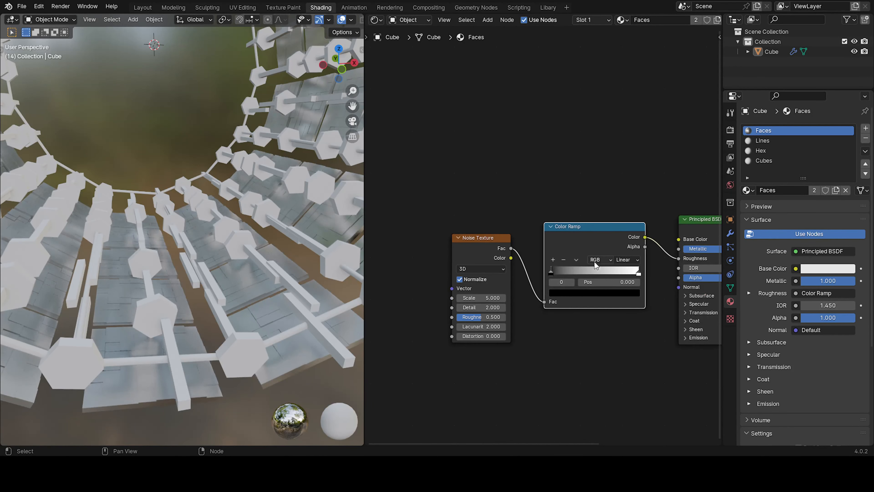
mouse_move(550, 273)
left_mouse_down()
mouse_move(608, 272)
mouse_move(560, 275)
left_mouse_up()
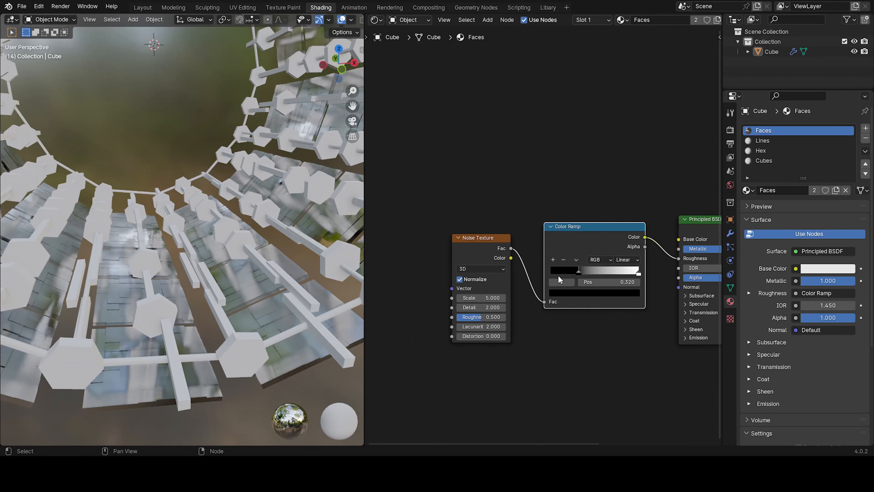
mouse_move(637, 274)
left_mouse_down()
mouse_move(586, 285)
mouse_move(624, 285)
left_mouse_up()
Step: Set the Noise Texture's Scale to 18.700, Detail to 14.400 and Roughness to 1.000, and move the node slightly up
left_click_drag(477, 297, 491, 319)
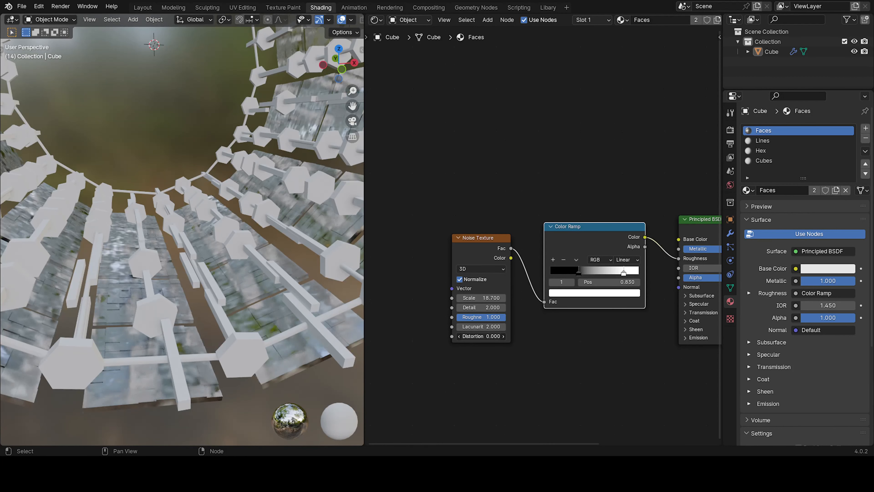
left_click_drag(481, 327, 499, 307)
right_click(481, 327)
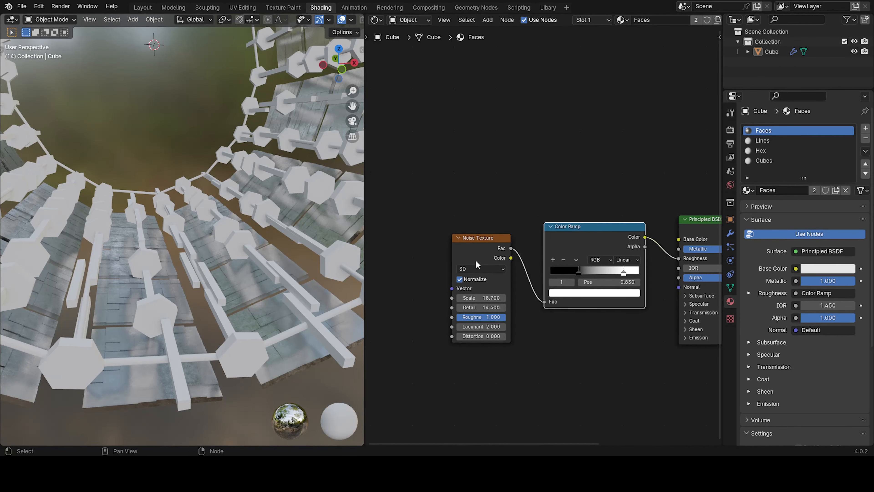
left_click_drag(475, 261, 480, 249)
Step: Add a Voronoi Texture node below the Noise Texture in the Faces material
middle_click_drag(251, 303, 263, 298)
scroll(265, 299, "down", 4)
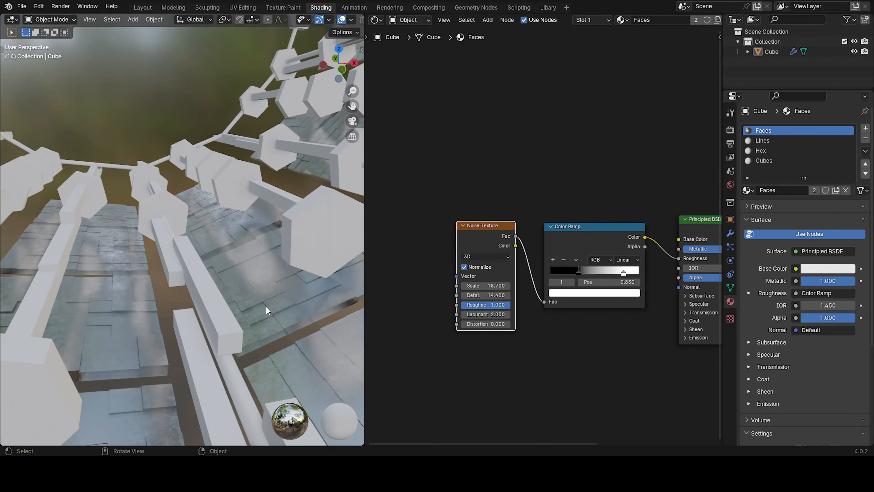
scroll(253, 279, "up", 2)
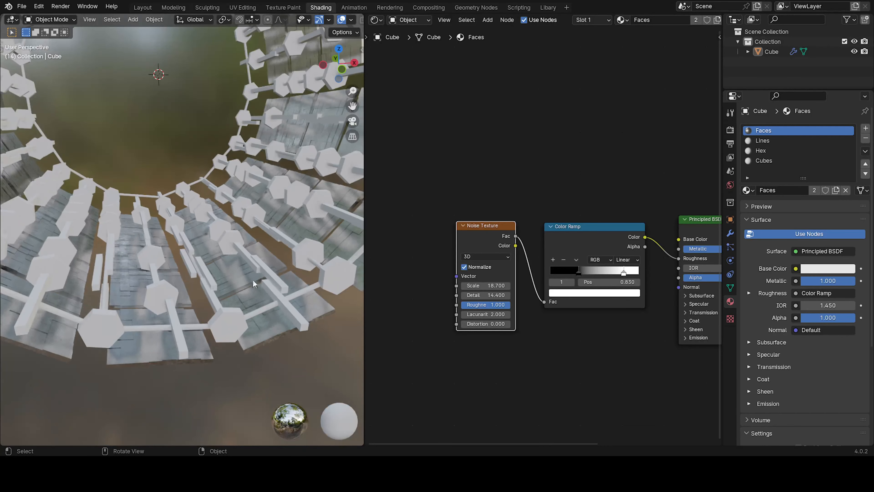
middle_click_drag(239, 292, 322, 318)
scroll(185, 313, "up", 3)
scroll(533, 305, "down", 1)
scroll(532, 304, "down", 3)
middle_click_drag(547, 287, 544, 214)
key("shift+a")
left_click(517, 258)
type("v")
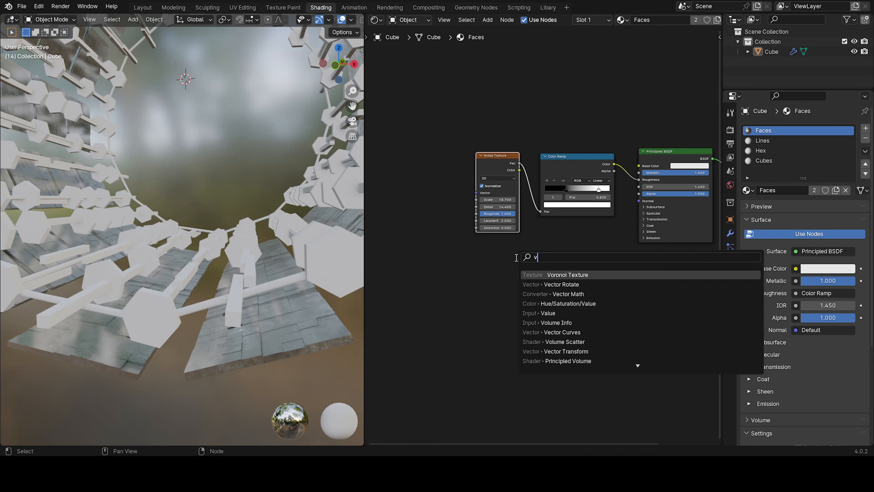
type("oro")
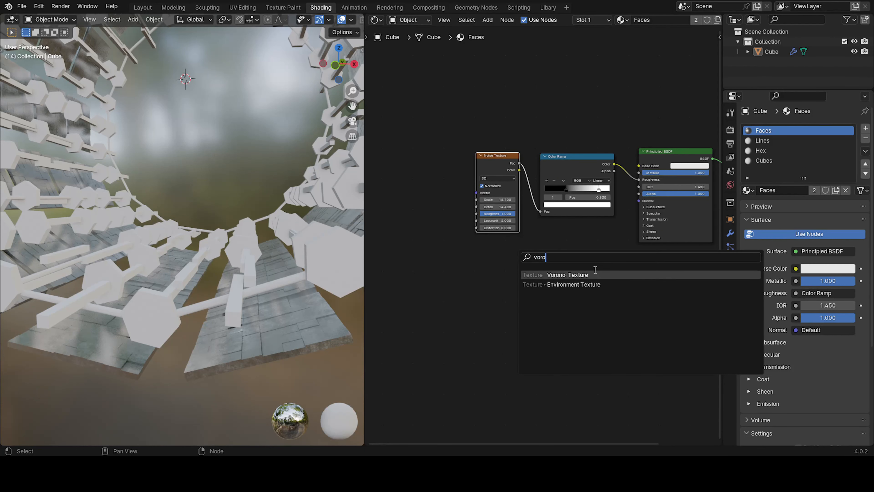
key("Return")
left_click(475, 259)
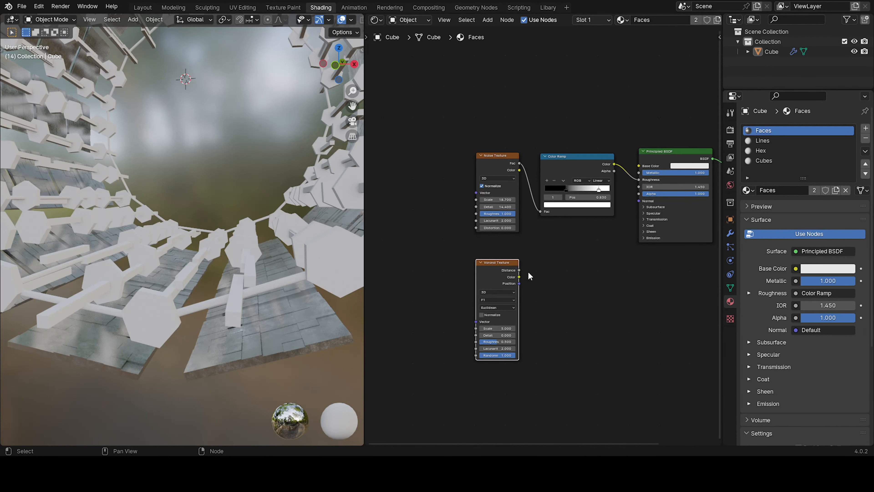
Step: Free the Principled BSDF's Roughness input and drive its Base Color with the Voronoi Texture's Color output
scroll(527, 275, "up", 2)
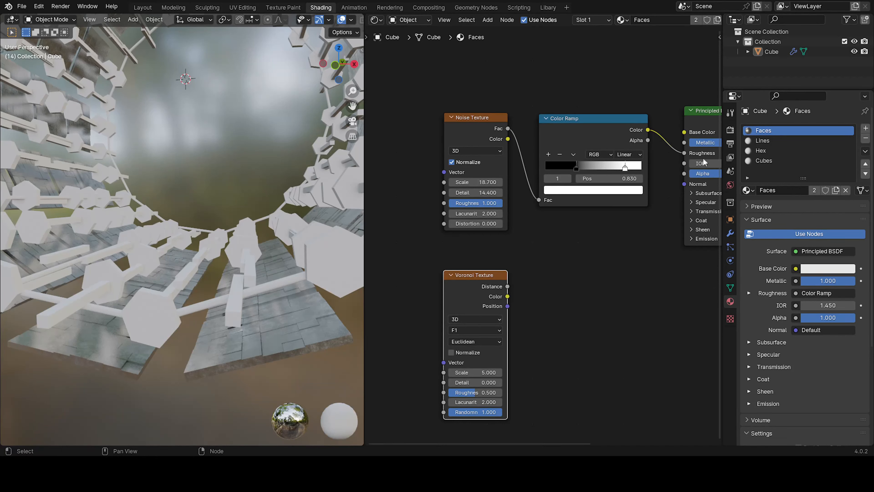
left_click_drag(684, 155, 685, 132)
middle_click_drag(248, 324, 272, 335)
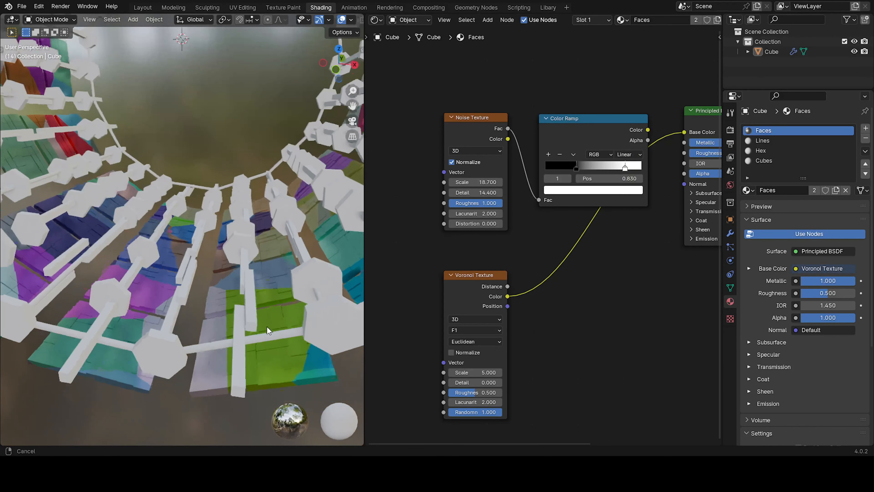
Step: Set the Voronoi Texture's distance metric to Chebychev and its Scale to 17.700, and move the node farther from the shader
left_click(474, 341)
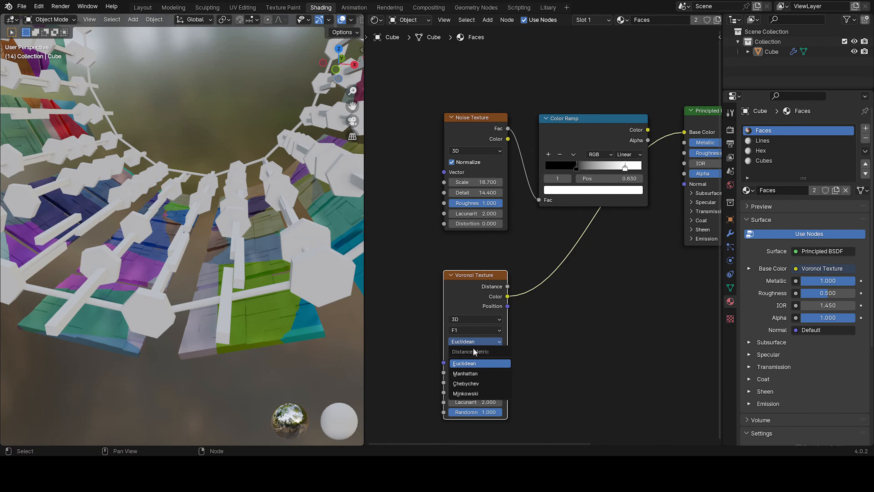
left_click(475, 389)
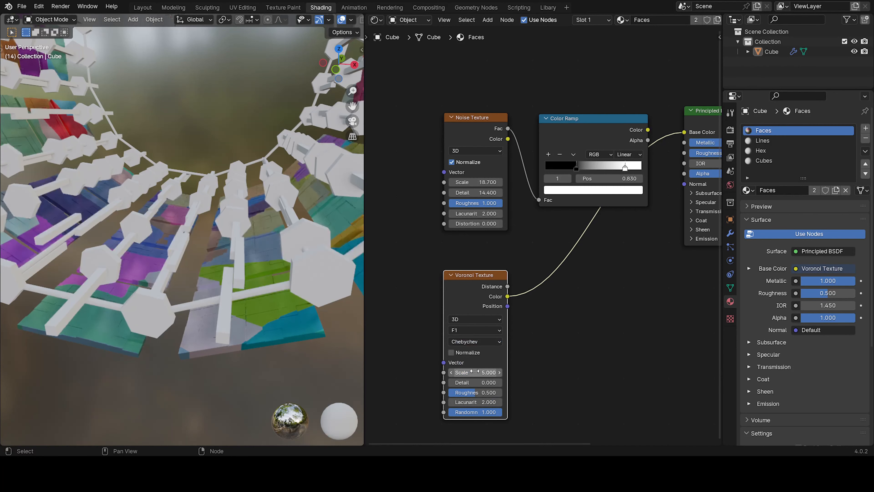
left_click_drag(479, 375, 551, 373, "shift")
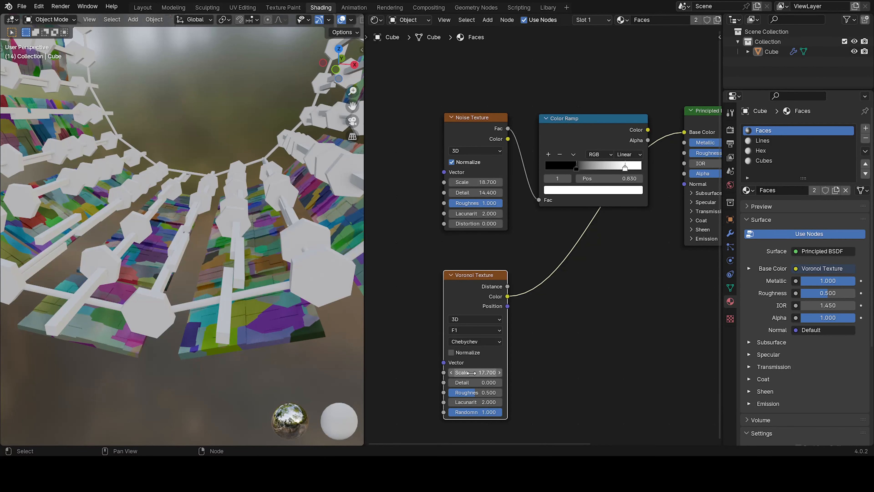
left_click_drag(490, 284, 429, 290)
key("shift+a")
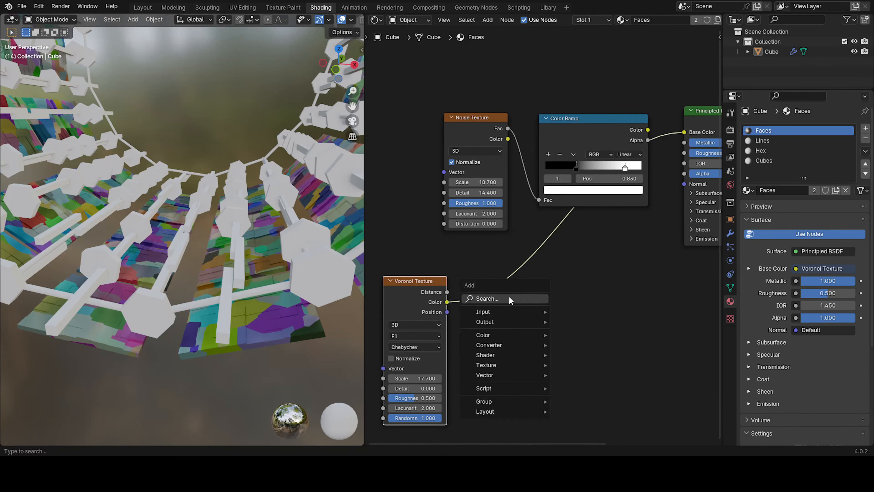
type("color")
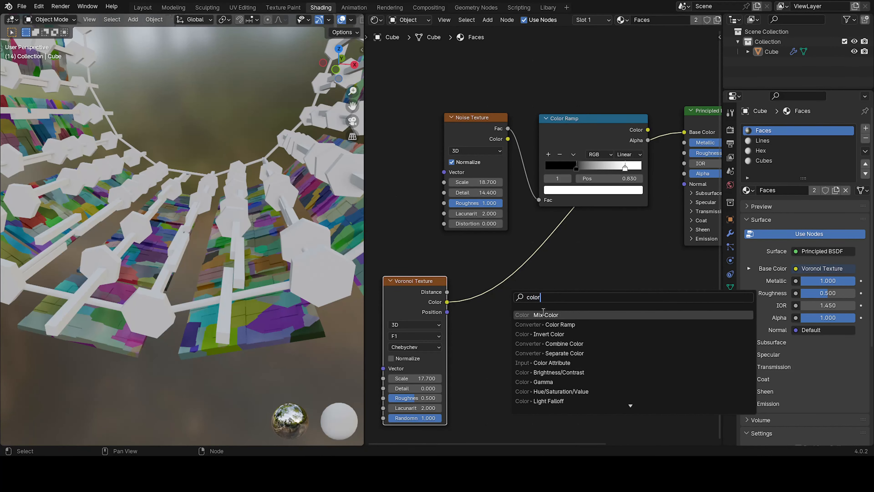
left_click(543, 314)
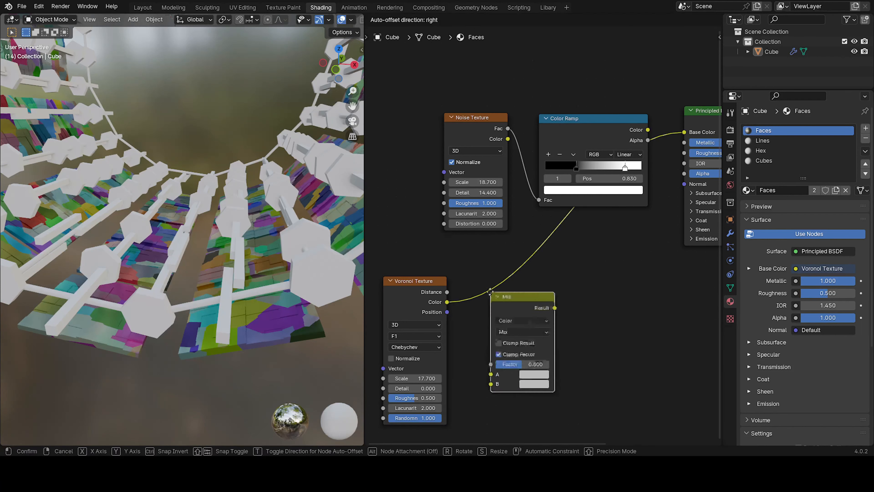
key("x")
Step: Insert a Color Ramp on the link between the Voronoi Texture's Color and the shader's Base Color
key("shift+a")
left_click(560, 324)
type("col")
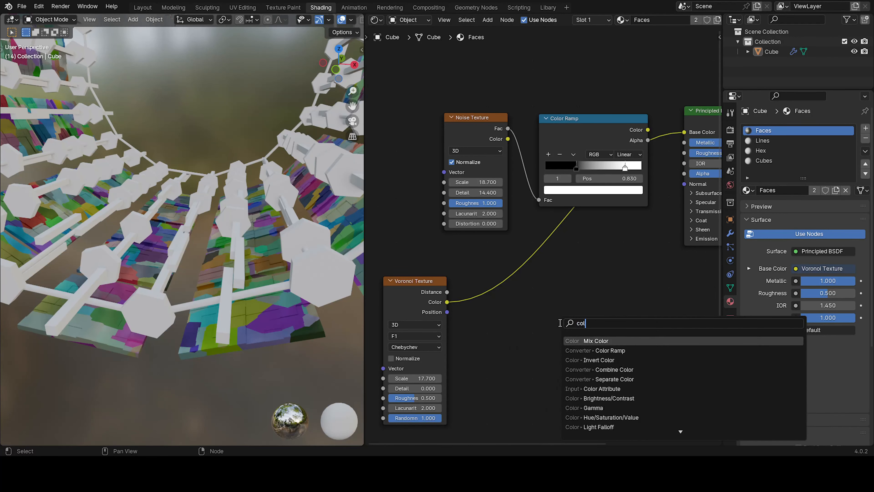
type("orr")
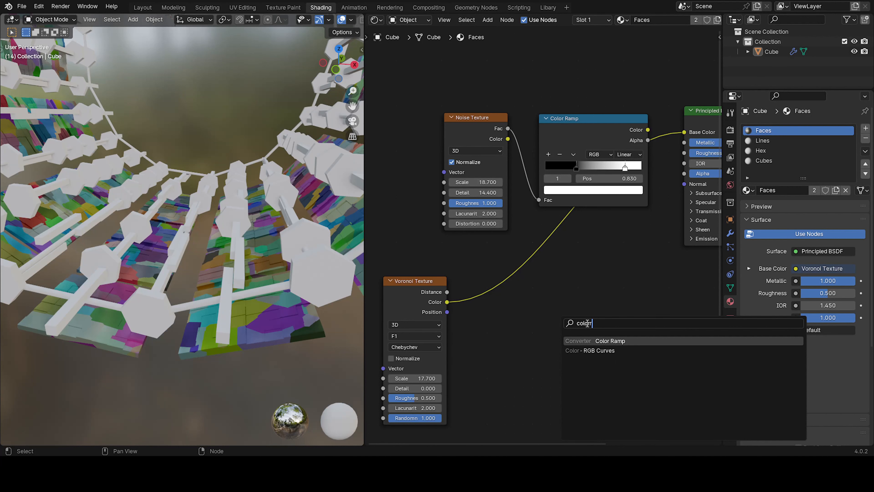
left_click(603, 340)
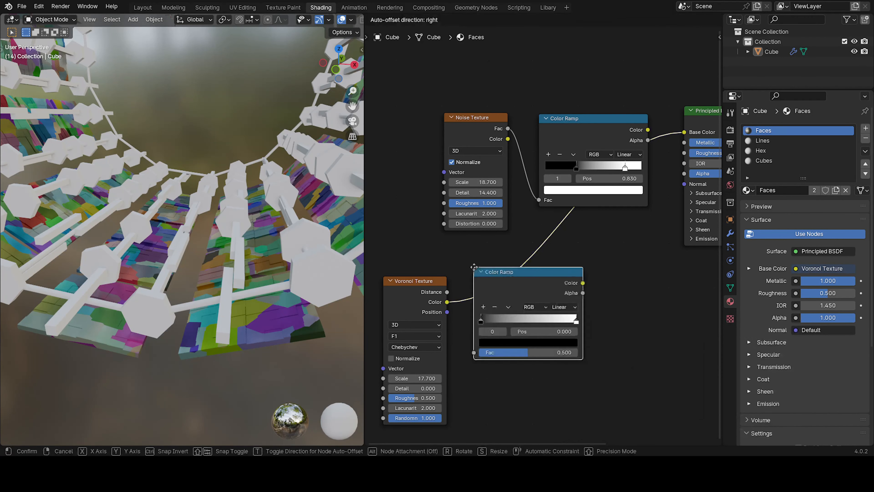
left_click(569, 294)
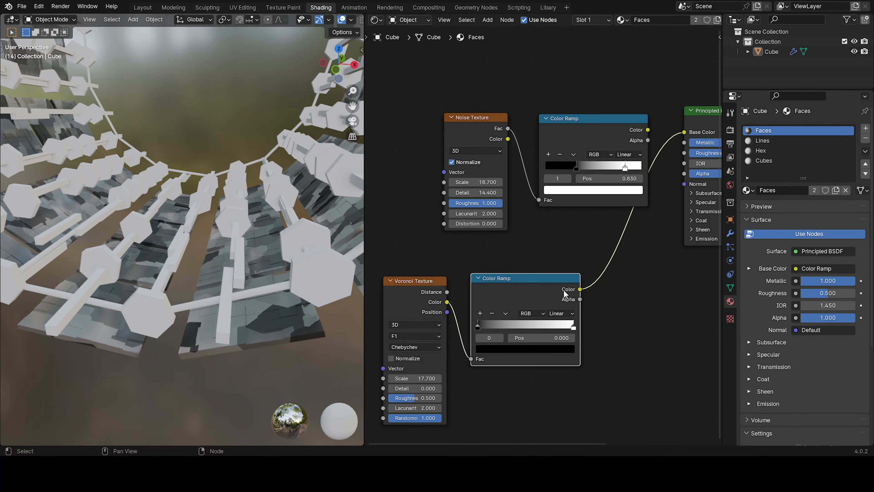
Step: Feed the new Color Ramp's Fac from the Voronoi Texture's Distance output instead of Color
middle_click_drag(618, 293, 526, 297)
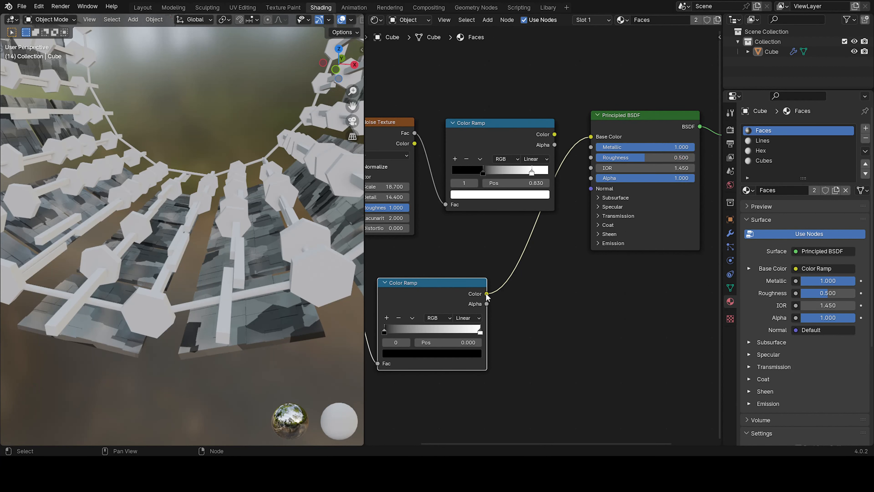
left_click_drag(487, 294, 509, 300)
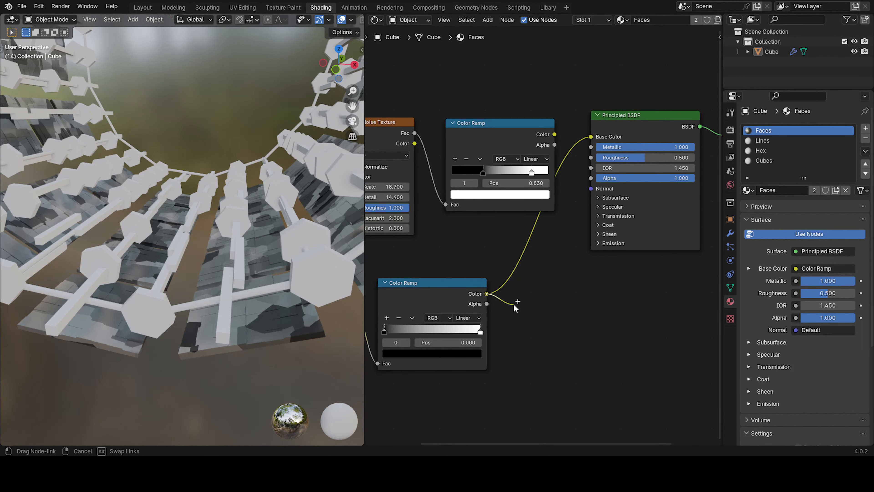
right_click(515, 303)
middle_click_drag(416, 351, 513, 323)
left_click_drag(451, 269, 475, 335)
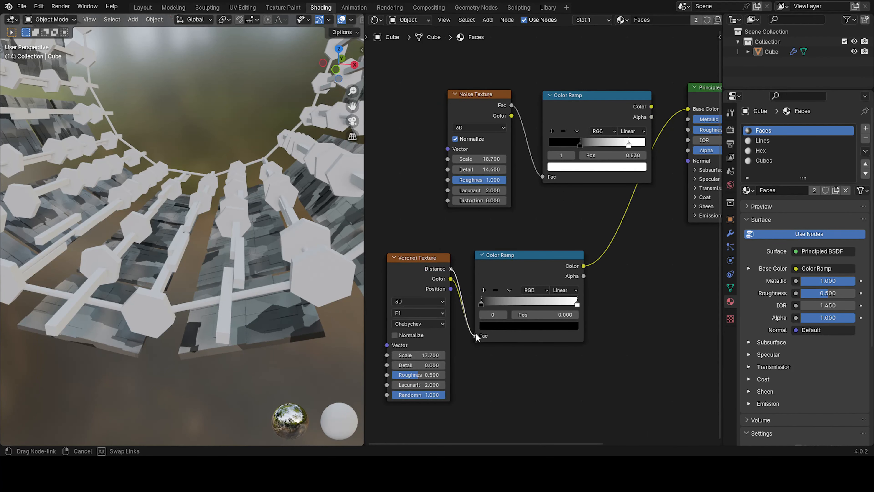
Step: Add a Bump node beside the Voronoi's Color Ramp, with the ramp's Color output driving its Height
middle_click_drag(578, 291, 528, 299)
left_click_drag(534, 275, 545, 294)
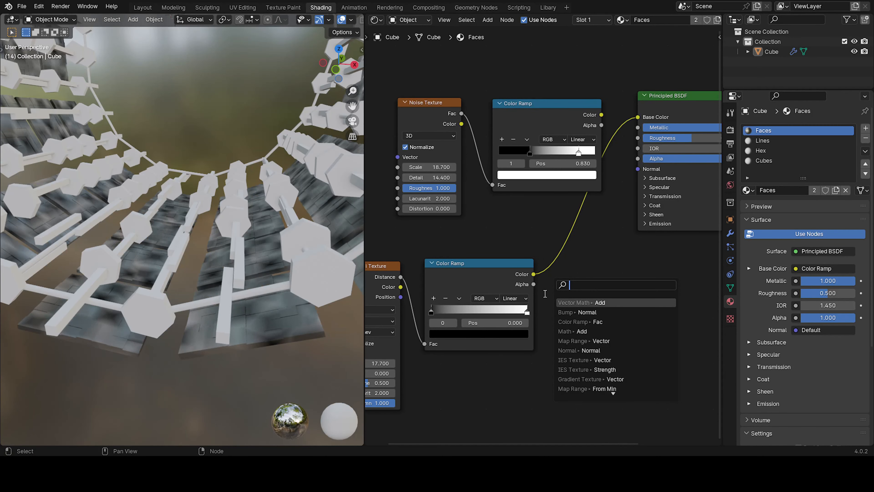
type("bump")
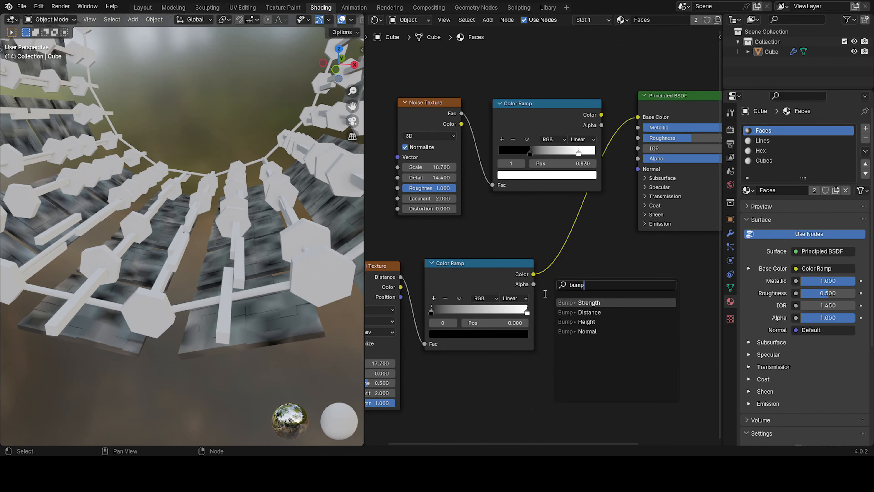
left_click(587, 322)
left_click(610, 272)
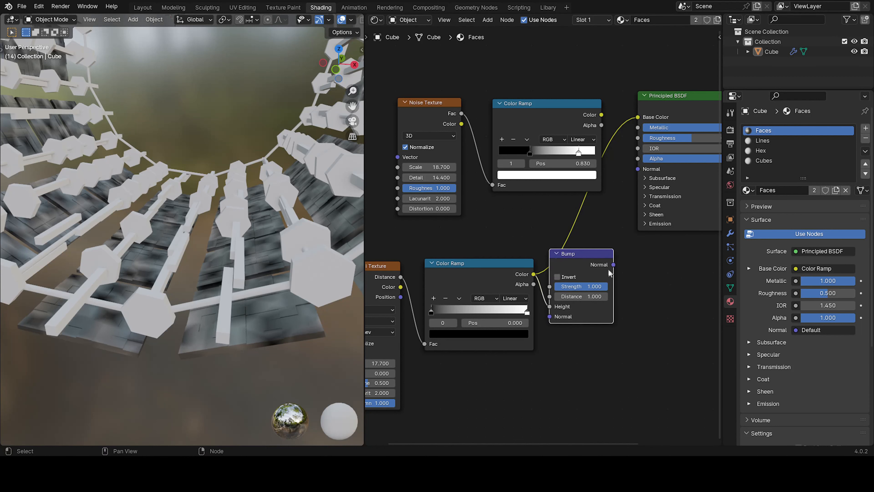
Step: Disconnect the link from Base Color and connect the Bump node's Normal output to the Principled BSDF's Normal
left_click_drag(637, 117, 629, 199)
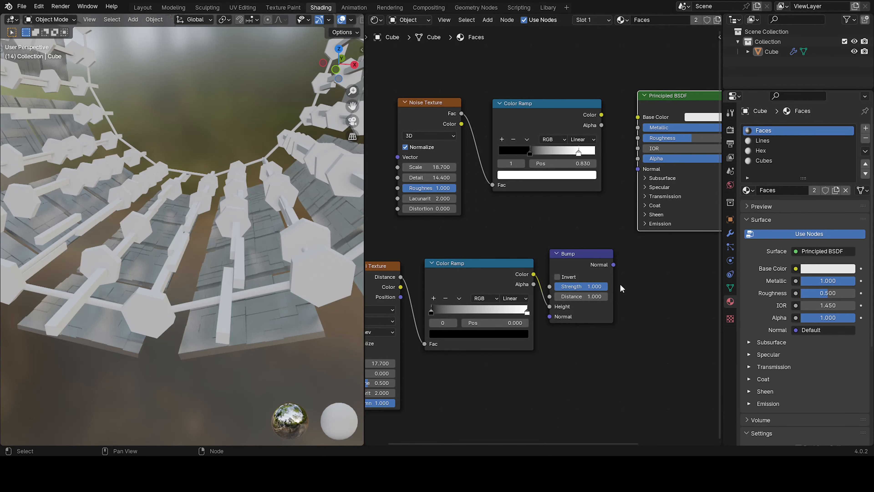
left_click_drag(613, 264, 638, 168)
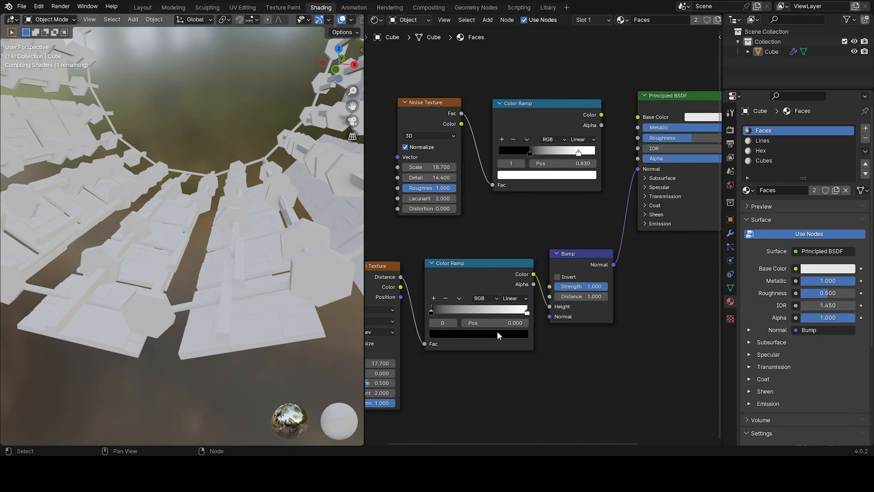
Step: Try the Voronoi Color Ramp's stops close together with the white stop at 0.311, and return both to the ramp's ends
middle_click_drag(499, 325, 618, 234, "shift")
scroll(616, 236, "up", 4)
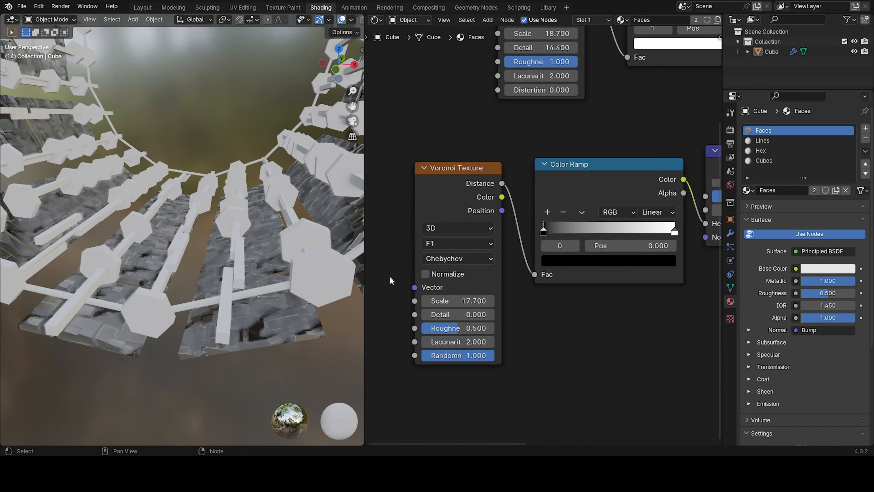
middle_click_drag(293, 327, 253, 262)
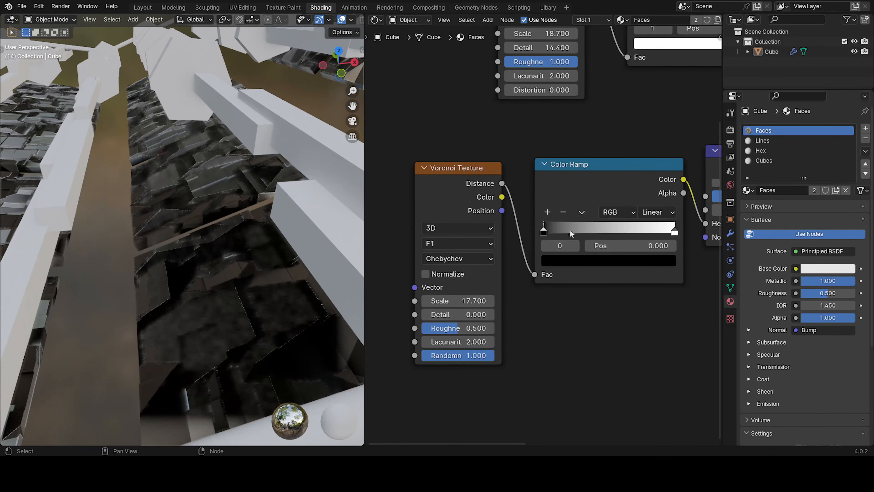
left_click_drag(543, 229, 590, 231)
left_click_drag(675, 230, 584, 232)
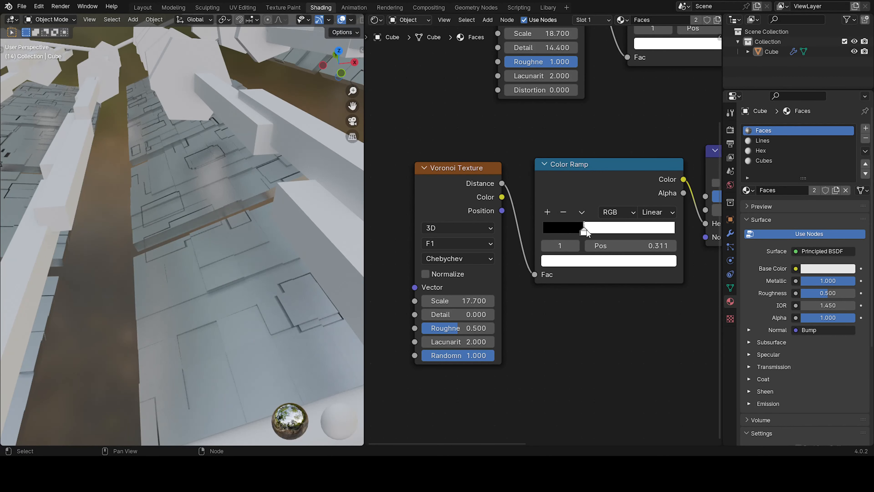
left_click_drag(587, 232, 729, 235)
left_click_drag(594, 232, 502, 231)
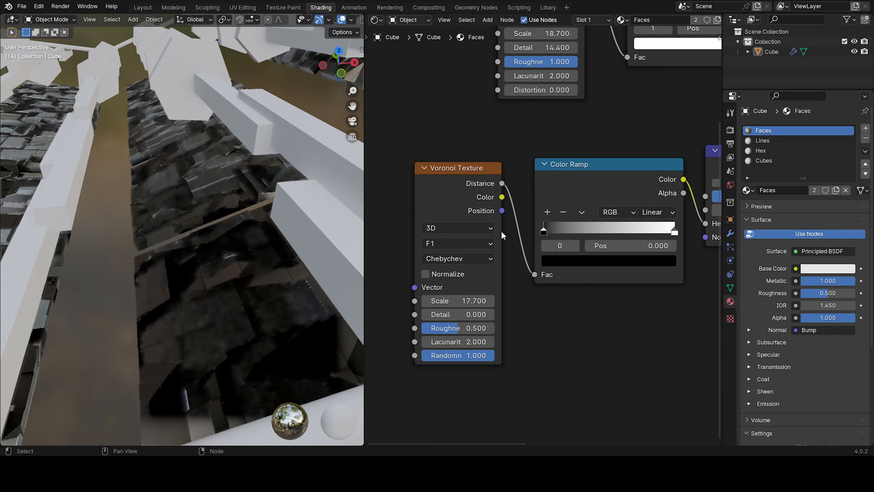
Step: Check the bumpy faces up close and across the whole tunnel, and move the Voronoi Texture slightly closer to its Color Ramp
middle_click_drag(205, 335, 133, 311)
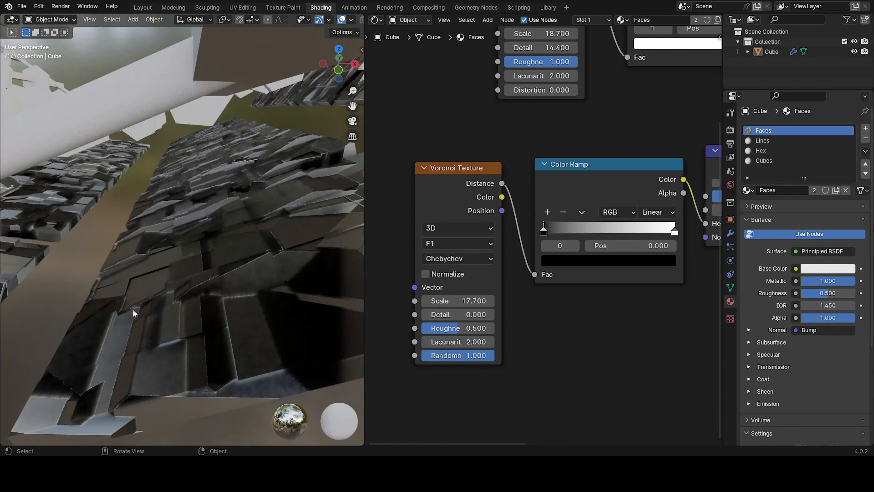
middle_click_drag(207, 281, 258, 249)
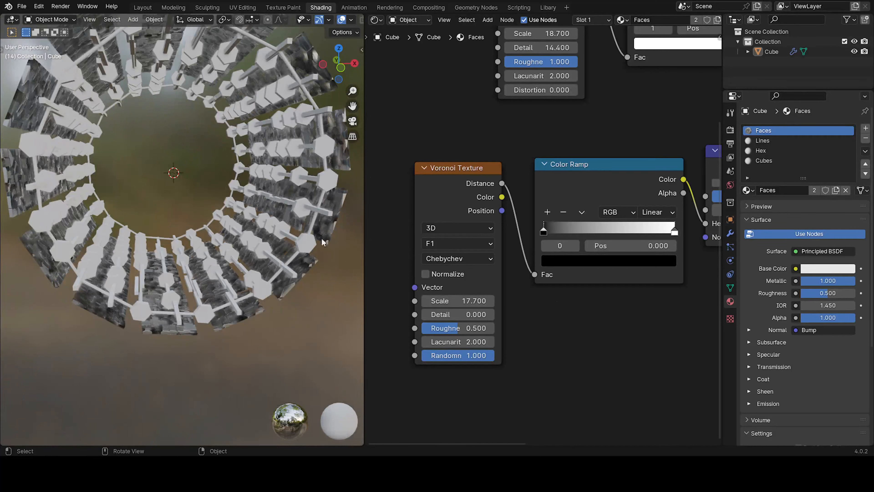
left_click_drag(460, 207, 475, 208)
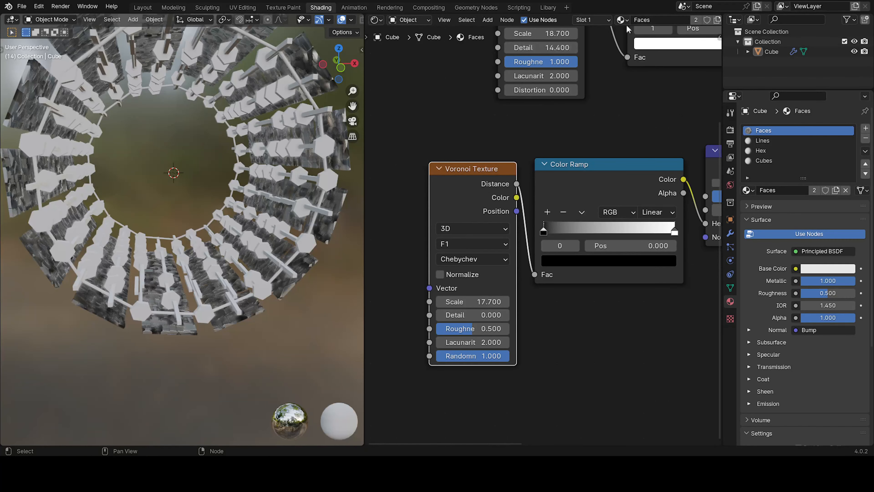
Step: Switch the node editor to the Lines material and bring its Principled BSDF into close view
left_click(592, 20)
left_click(572, 50)
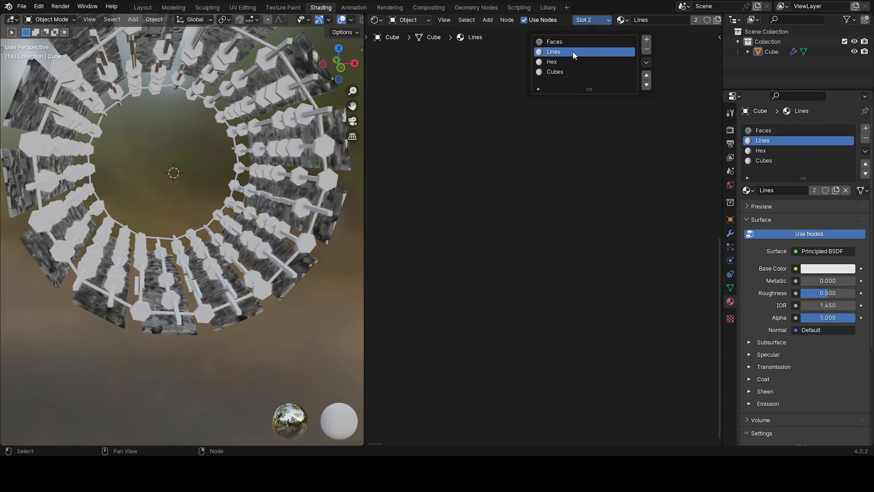
middle_click_drag(633, 165, 453, 265)
scroll(453, 265, "up", 7)
middle_click_drag(378, 211, 439, 237)
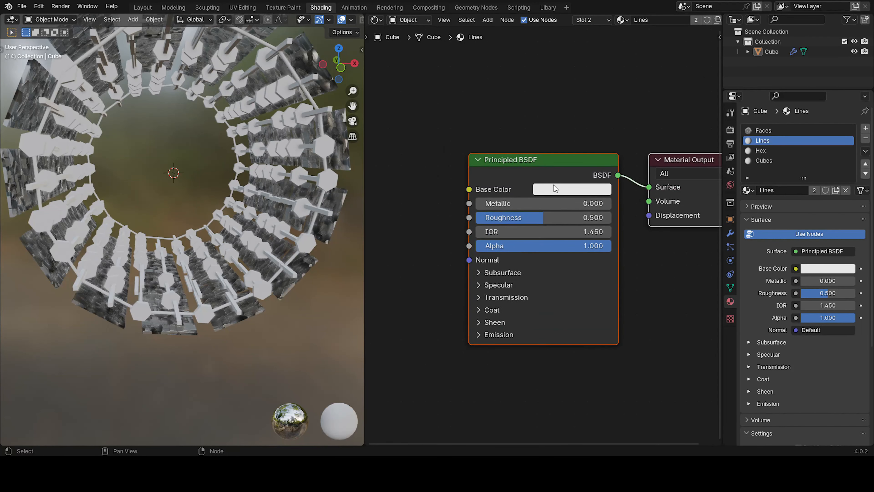
mouse_move(515, 203)
left_mouse_down()
mouse_move(651, 203)
mouse_move(515, 203)
left_mouse_up()
middle_click_drag(314, 277, 345, 262)
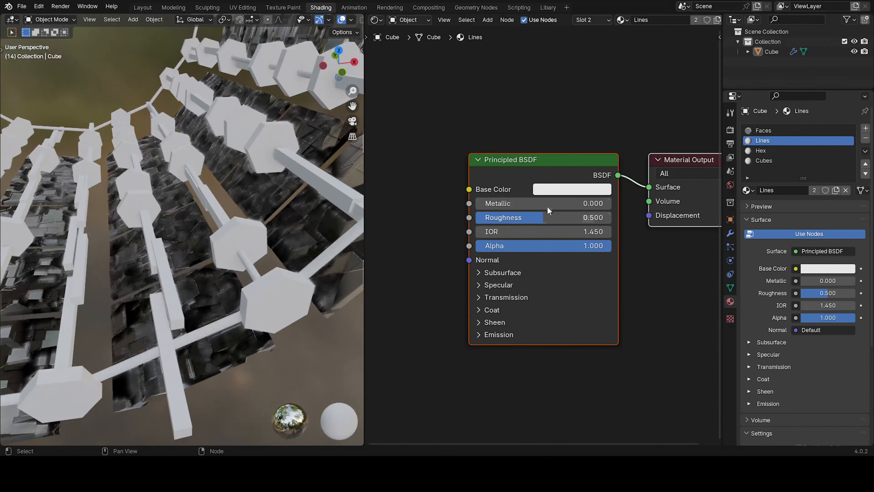
Step: Try a Roughness of 1.000 on the Lines material's Principled BSDF, cancel it, and set Metallic to 1.000
left_click_drag(531, 218, 611, 218)
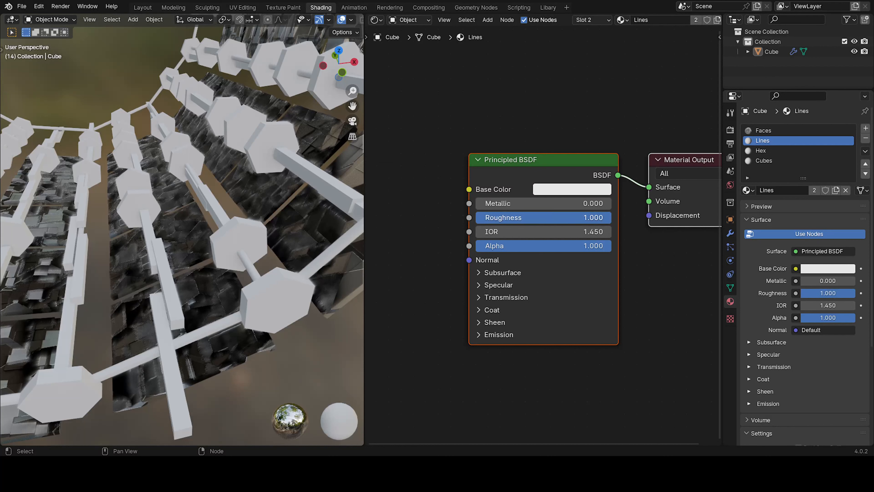
right_click(611, 218)
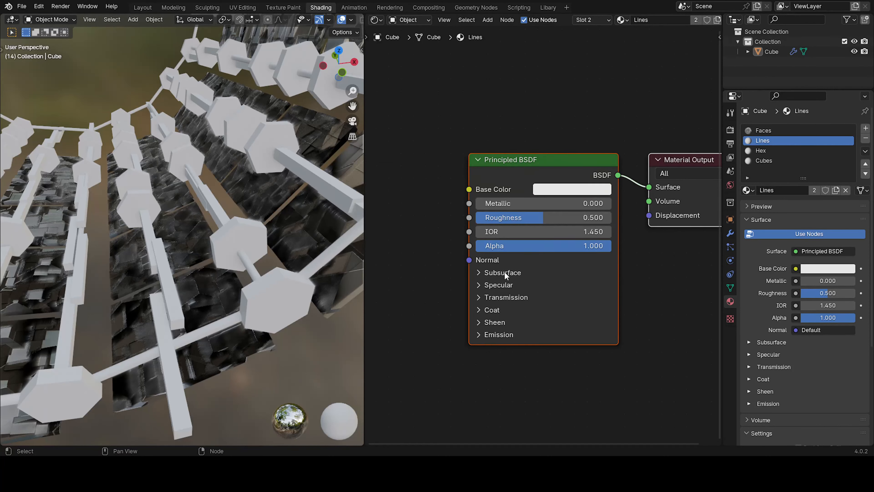
middle_click_drag(505, 275, 594, 287)
left_click(650, 207)
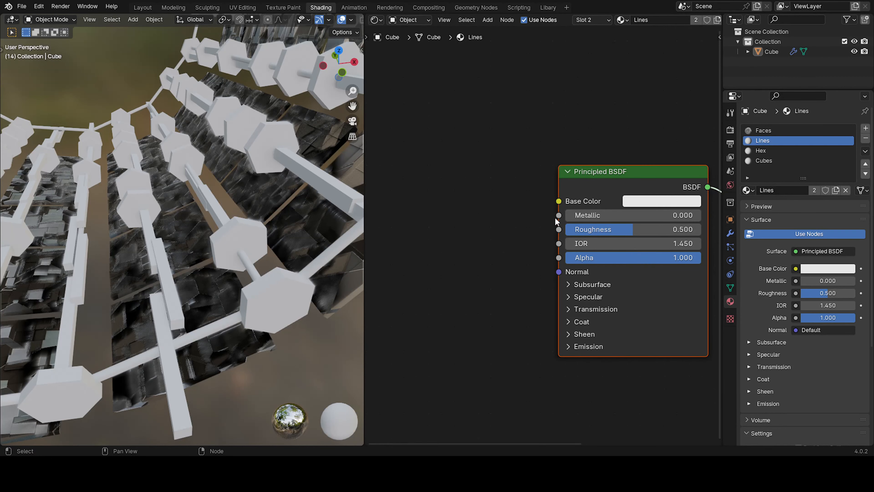
middle_click_drag(525, 239, 545, 244)
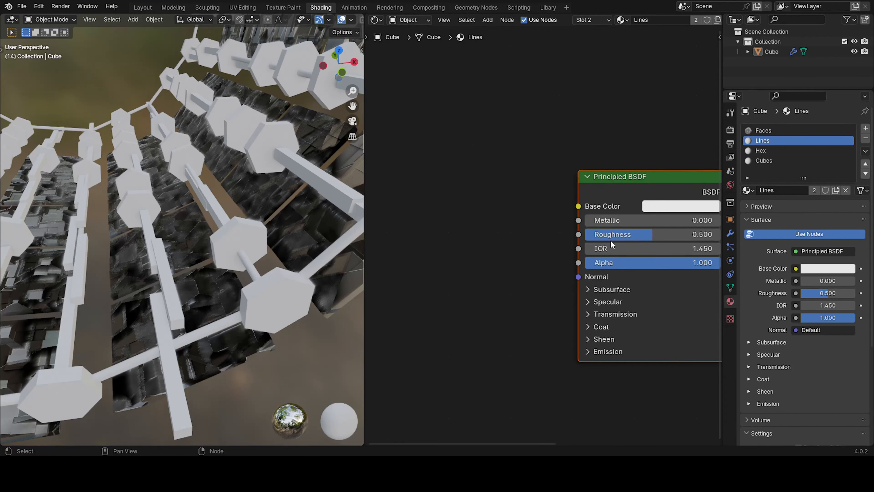
left_click_drag(617, 222, 719, 221)
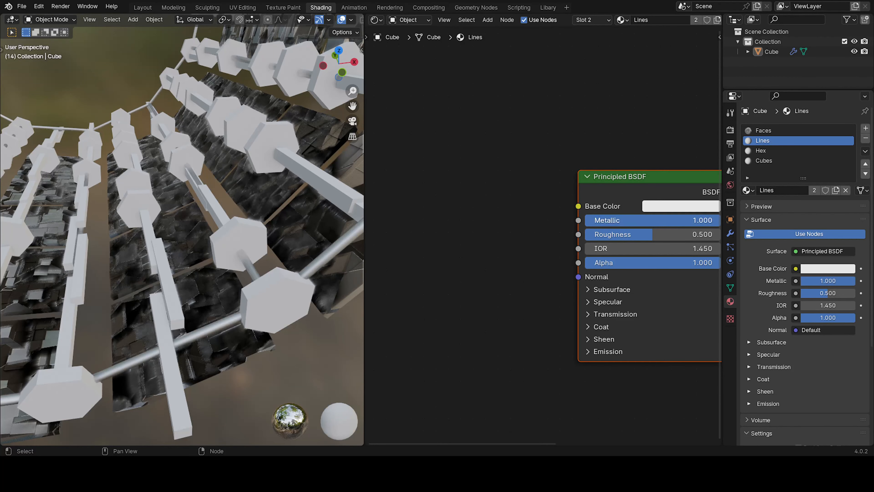
scroll(284, 245, "down", 3)
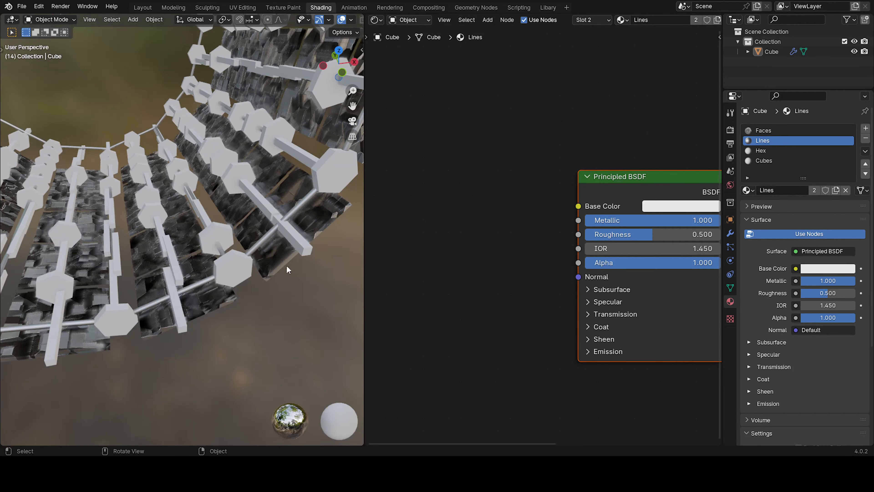
Step: Select the tunnel, return to the Faces material, and connect the Noise Texture's Color Ramp Color output to the Principled BSDF's Roughness
left_click(287, 269)
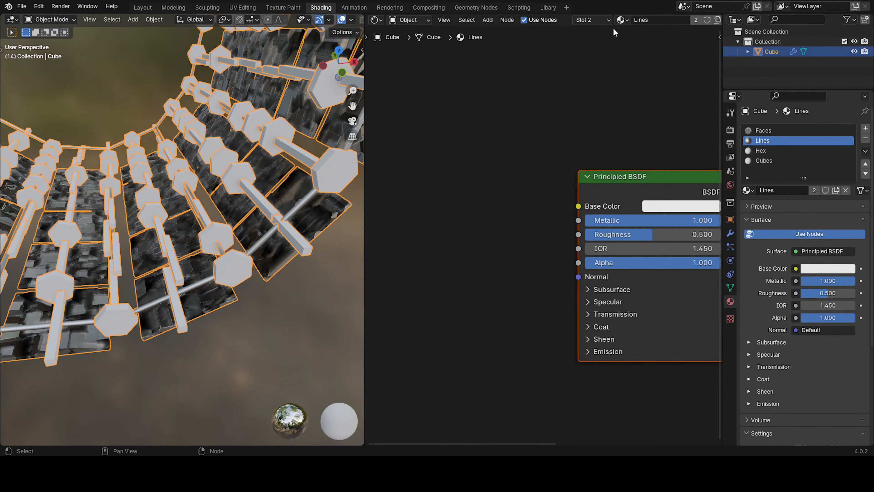
left_click(589, 22)
left_click(580, 41)
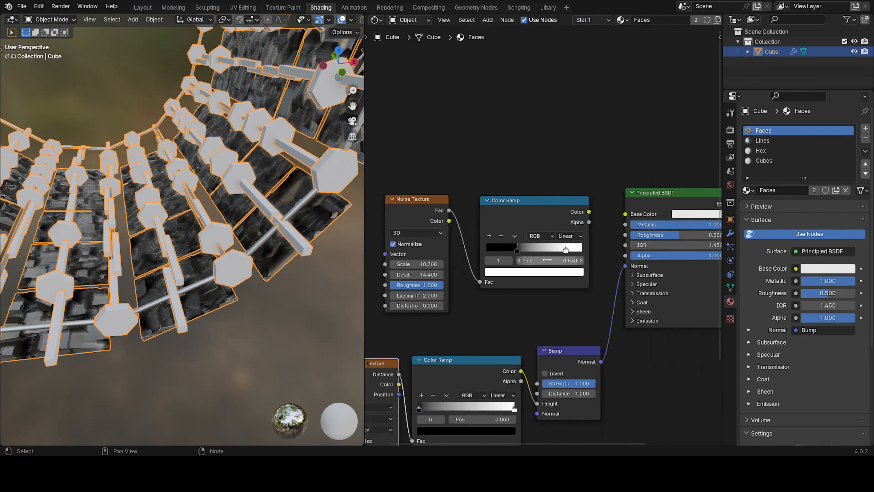
left_click_drag(589, 212, 627, 237)
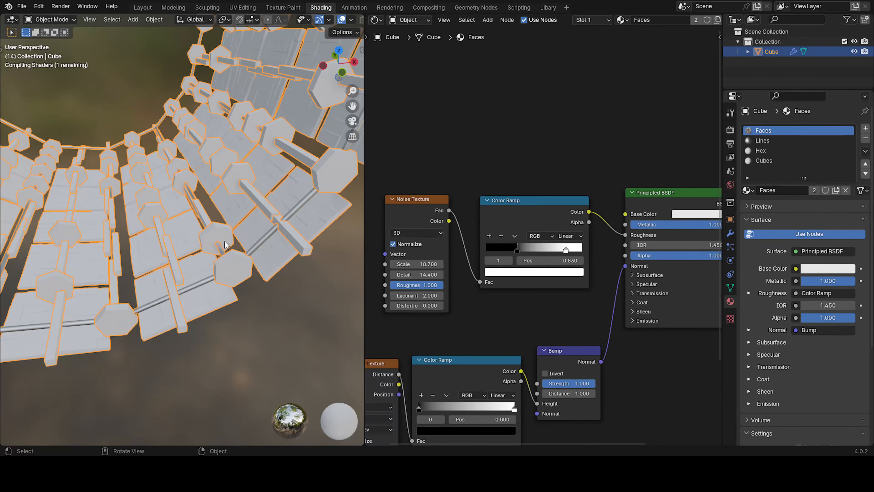
Step: Move the black stop of the roughness Color Ramp to position 0.000 and check the faces from other angles
middle_click_drag(225, 244, 237, 229)
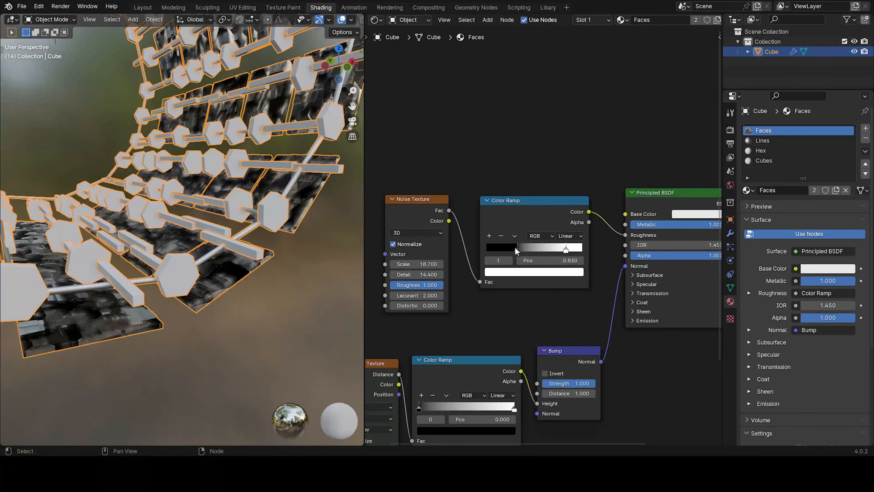
left_click_drag(517, 248, 483, 263)
middle_click_drag(195, 191, 160, 222)
middle_click_drag(287, 155, 317, 140)
Step: Switch the node editor back to the Lines material
left_click(581, 21)
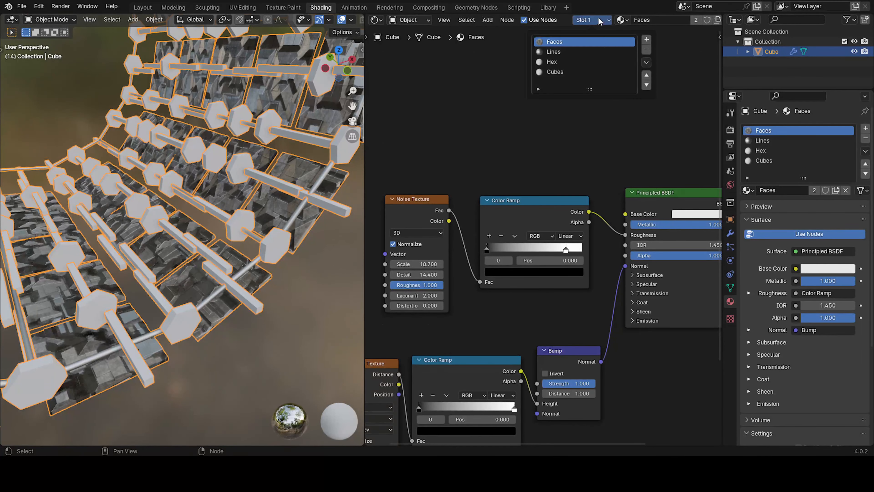
left_click(568, 51)
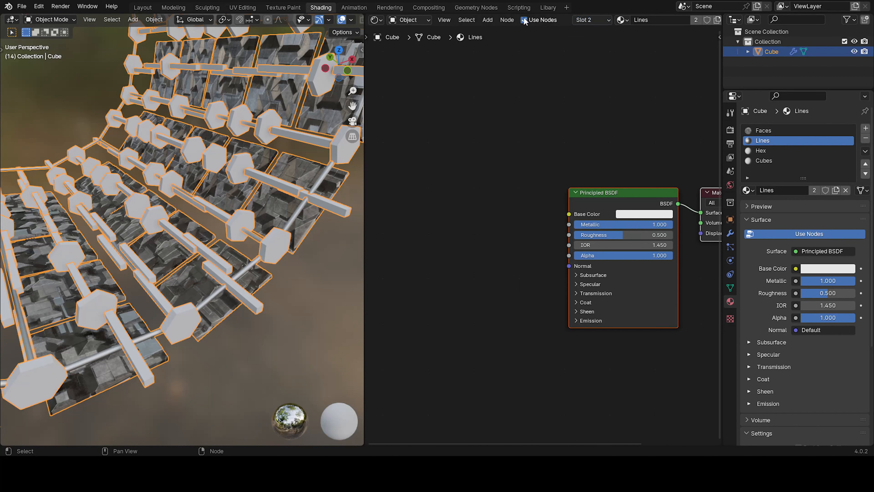
Step: Give the Hex material an orange emission color with hue 0.018 and saturation 1, at emission strength 2
left_click(584, 20)
left_click(561, 62)
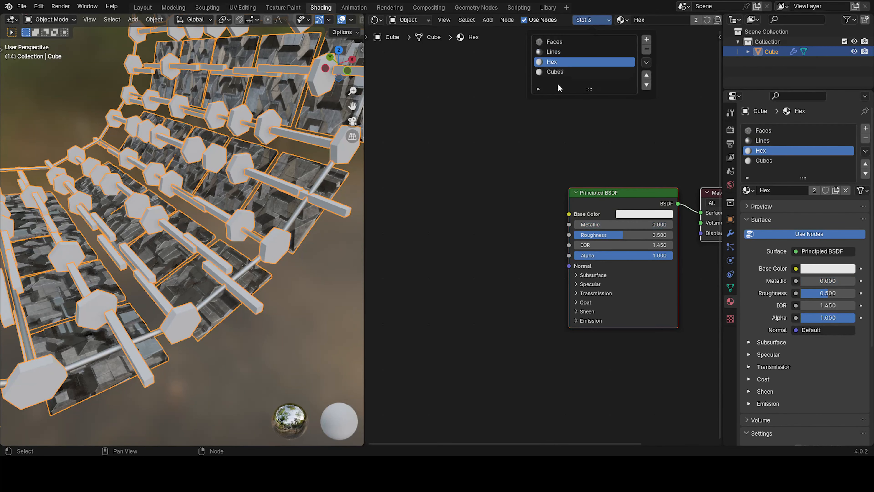
middle_click_drag(261, 207, 198, 211)
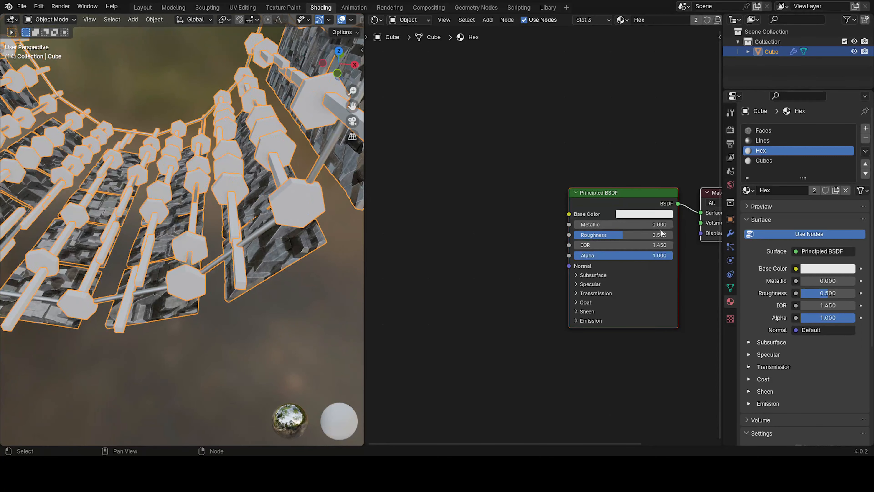
scroll(661, 233, "up", 2)
left_click(560, 305)
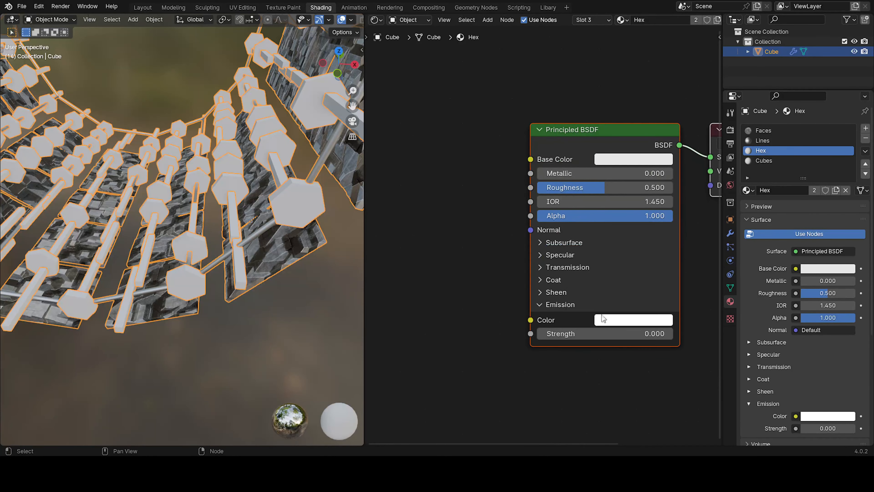
scroll(602, 318, "down", 1)
mouse_move(597, 325)
left_mouse_down()
mouse_move(647, 324)
mouse_move(593, 326)
mouse_move(612, 329)
left_mouse_up()
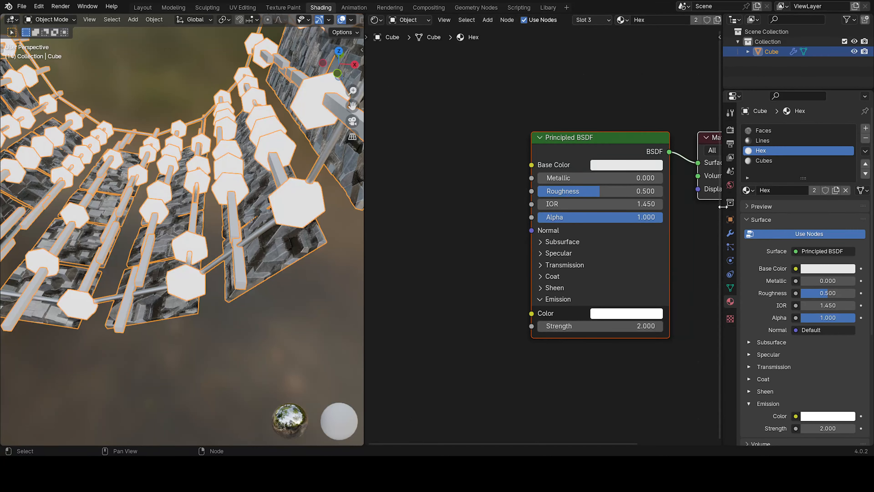
left_click(612, 314)
mouse_move(642, 184)
left_mouse_down()
mouse_move(648, 233)
mouse_move(628, 229)
left_mouse_up()
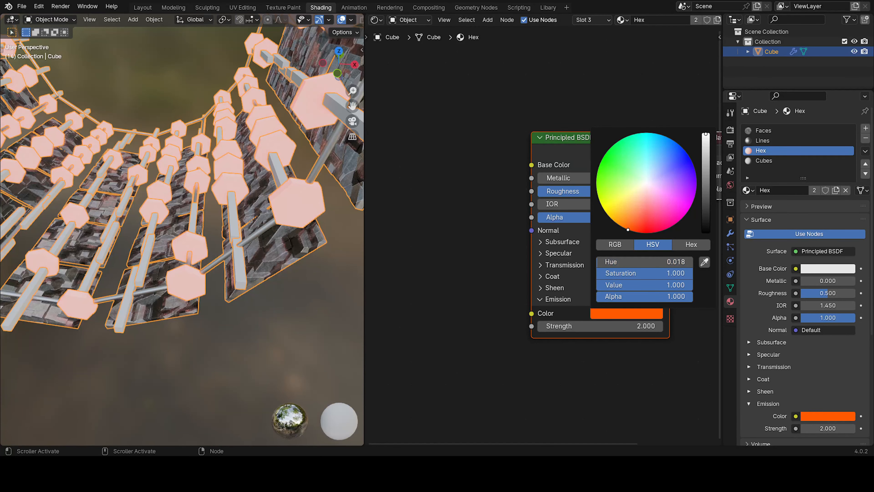
scroll(277, 22, "down", 3)
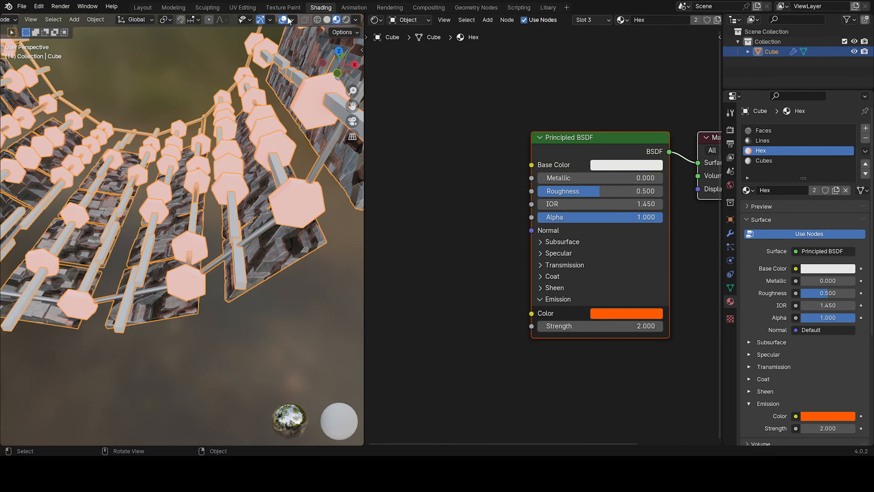
Step: Hide the viewport overlays and set the Hex material's emission strength to 6.3
middle_click_drag(289, 103, 252, 143)
middle_click_drag(270, 175, 250, 183)
left_click_drag(603, 326, 654, 326)
mouse_move(600, 326)
left_mouse_down()
mouse_move(662, 326)
mouse_move(607, 325)
left_mouse_up()
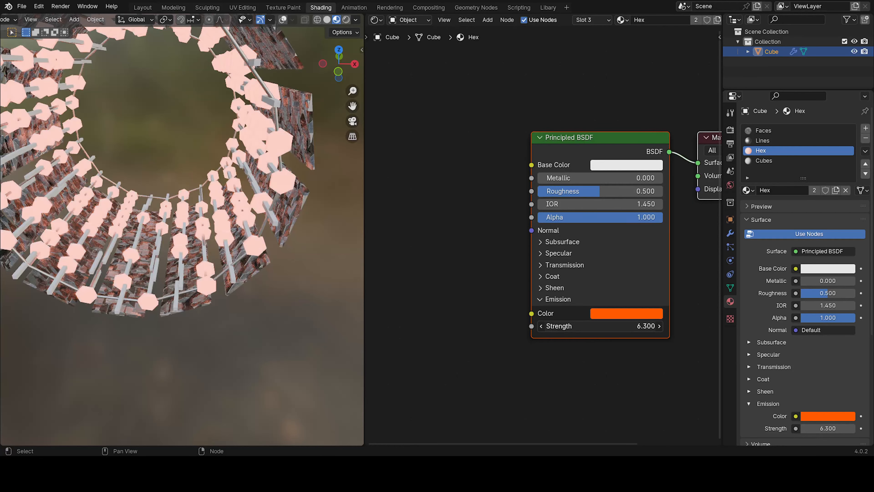
middle_click_drag(303, 312, 289, 270)
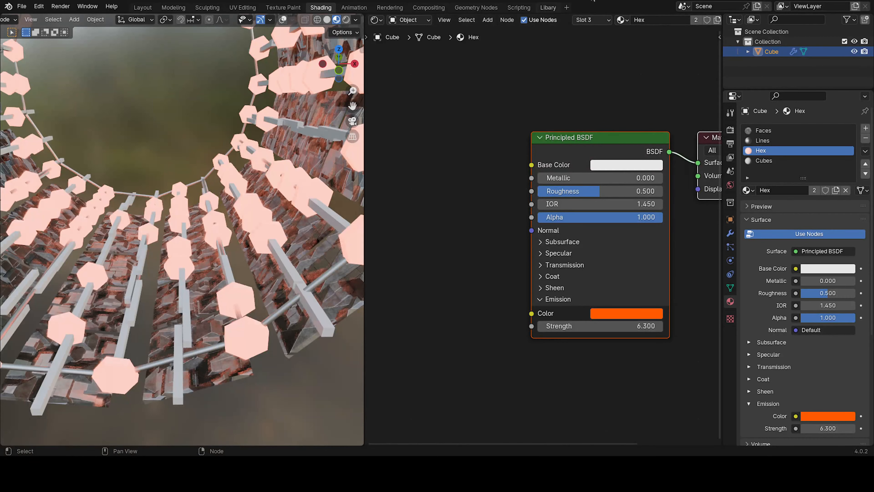
Step: Add a Fresnel node to the Hex material and place it well before the Principled BSDF
left_click(591, 20)
middle_click_drag(532, 325, 616, 294)
mouse_move(615, 296)
left_mouse_down()
mouse_move(519, 298)
mouse_move(613, 306)
left_mouse_up()
scroll(536, 249, "down", 2)
key("shift+a")
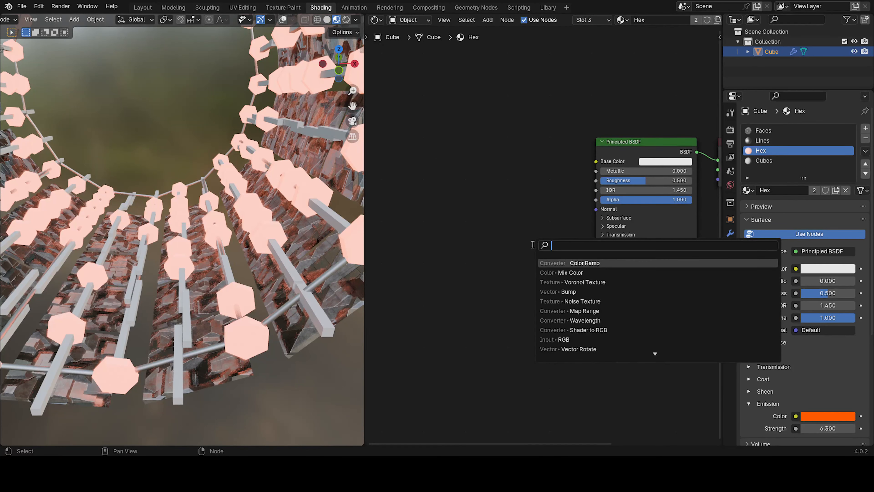
type("fre")
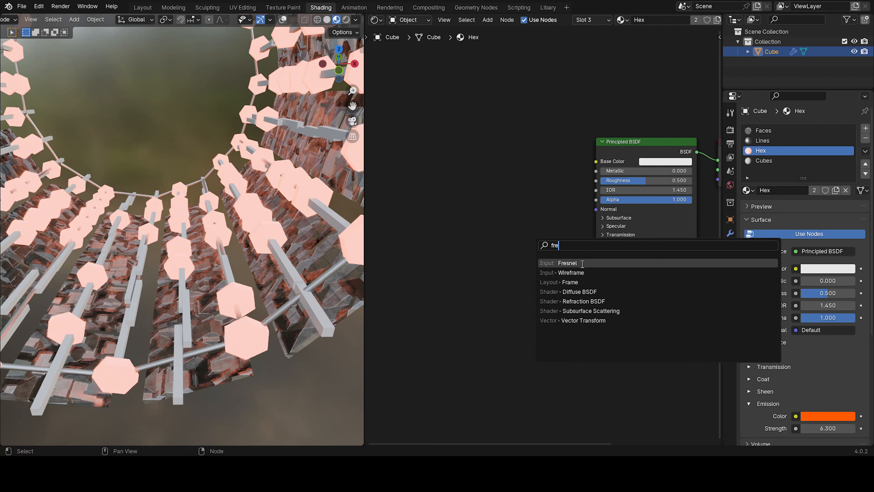
left_click(580, 262)
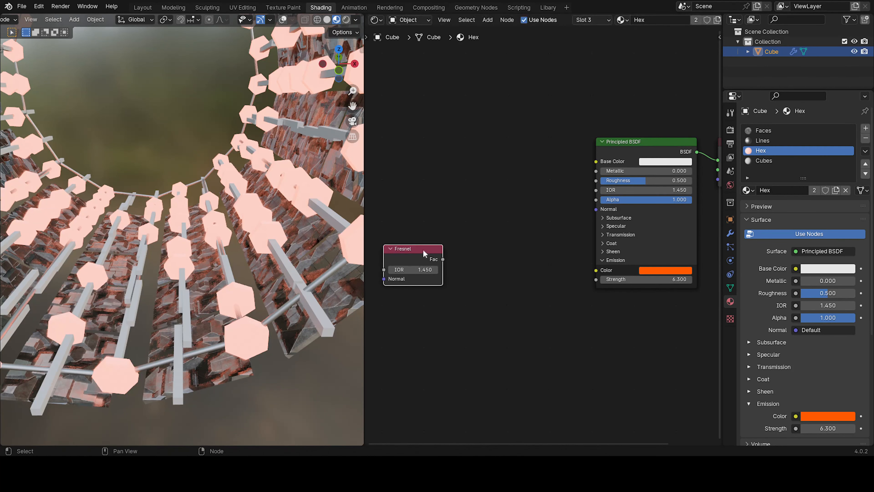
left_click(411, 256)
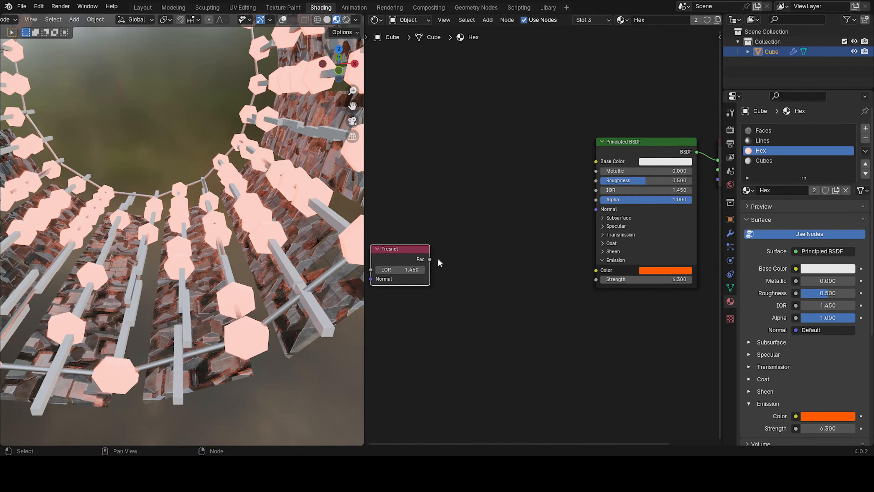
Step: Feed the Fresnel factor through a new Map Range node into the Principled BSDF's emission strength
left_click_drag(430, 259, 467, 268)
type("map")
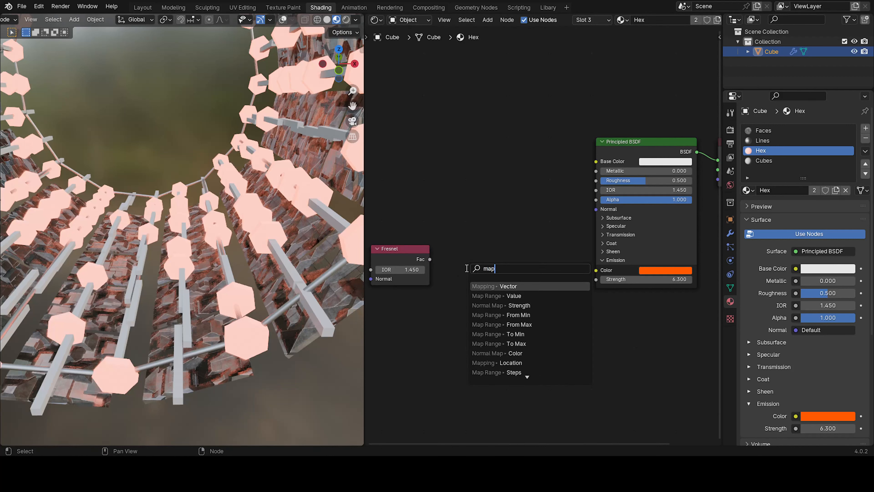
key("Down")
key("Return")
left_click(468, 265)
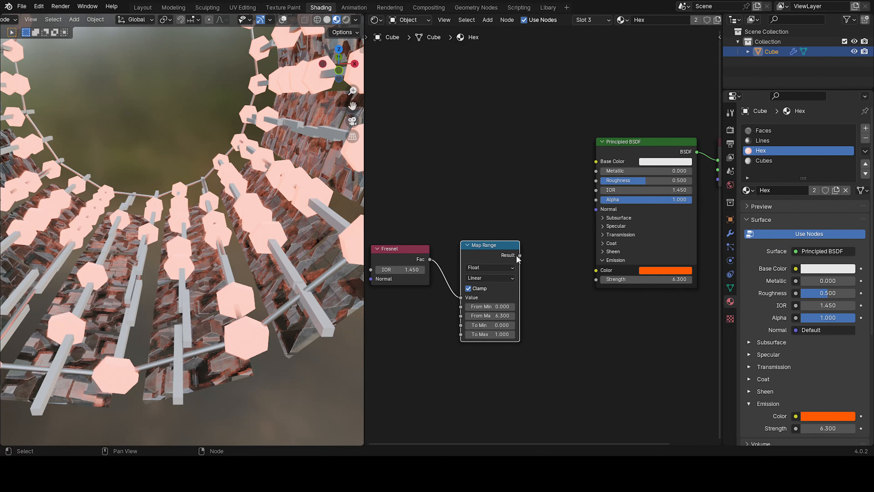
left_click_drag(519, 256, 546, 256)
left_click_drag(596, 278, 596, 279)
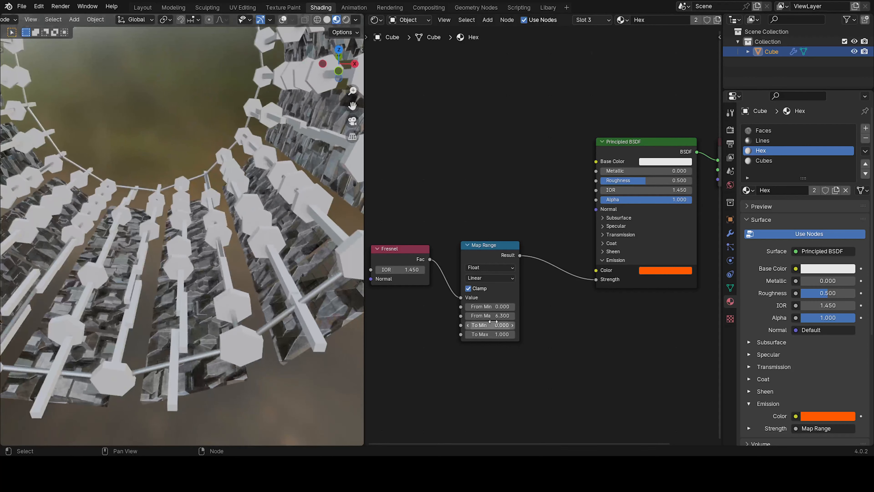
mouse_move(490, 316)
left_mouse_down()
mouse_move(519, 306)
mouse_move(492, 307)
left_mouse_up()
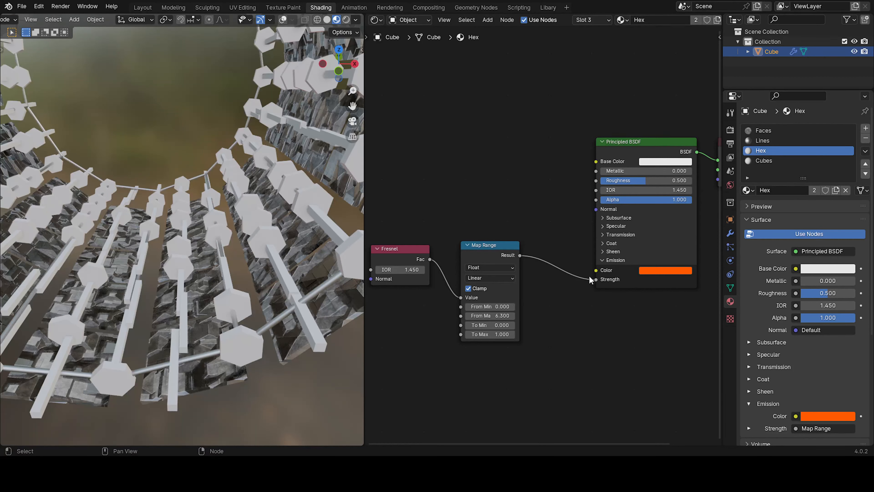
Step: Detach the Map Range node, link the Fresnel factor to the emission color instead, and set the Map Range node aside
left_click_drag(596, 278, 550, 286)
left_click_drag(461, 297, 596, 270)
left_click_drag(482, 253, 505, 317)
Step: Insert a Color Ramp node between the Fresnel factor and the emission color
key("shift+a")
type("color")
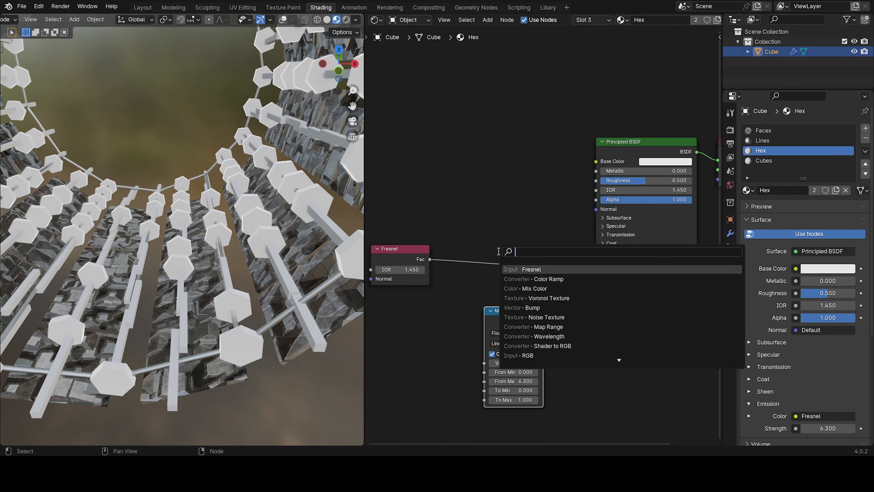
left_click(534, 279)
left_click(487, 264)
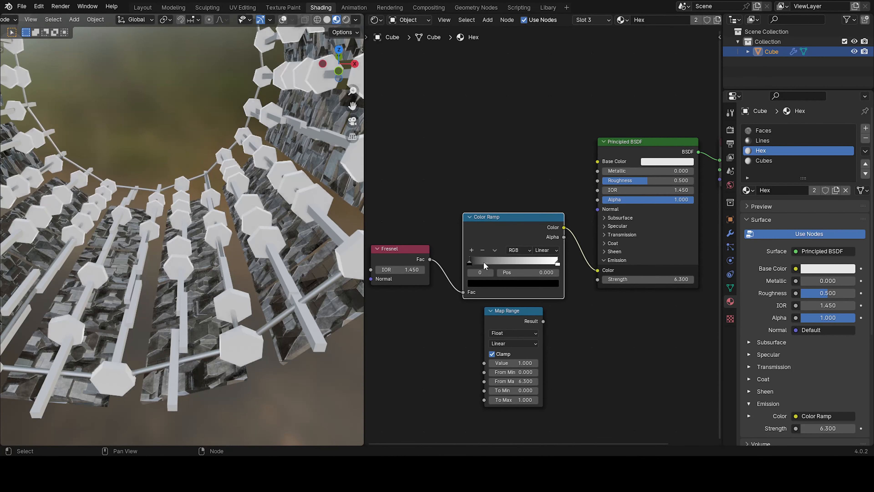
Step: Color the Color Ramp's white stop red-orange and move it to position 0.299
mouse_move(469, 260)
left_mouse_down()
mouse_move(491, 260)
mouse_move(469, 260)
left_mouse_up()
left_click_drag(556, 262, 501, 263)
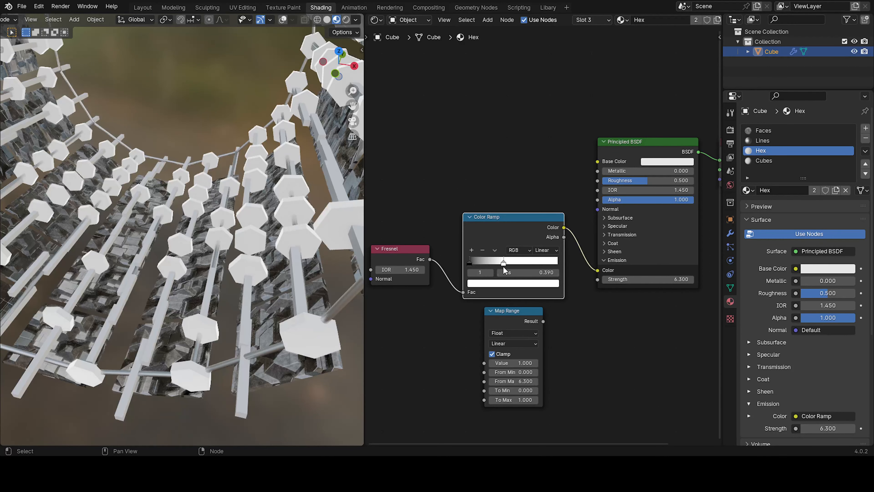
left_click(511, 283)
left_click_drag(508, 224, 502, 224)
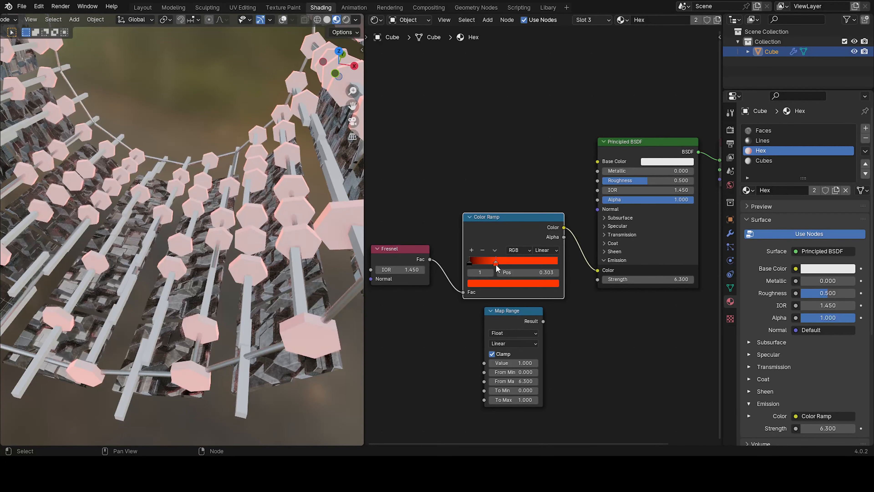
left_click_drag(496, 264, 496, 264)
Step: Set the Hex emission strength to 20.4 and delete the unused Map Range node
left_click_drag(629, 280, 678, 279)
middle_click_drag(191, 241, 208, 90)
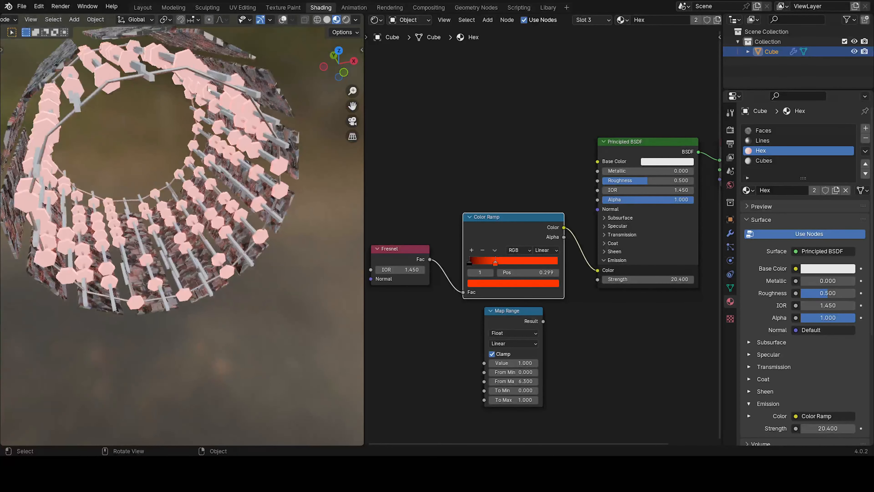
left_click(525, 312)
key("x")
Step: Select the Cubes material slot and set its Principled BSDF's metallic value to 1
left_click(590, 23)
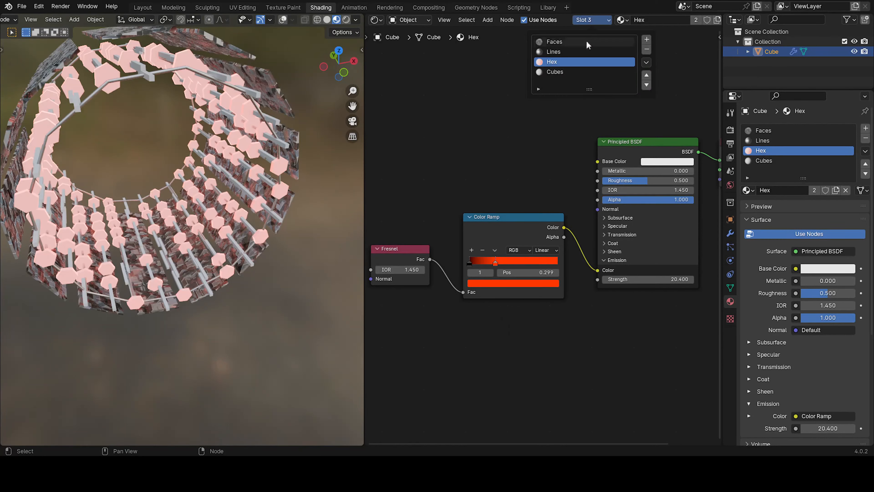
left_click(564, 72)
middle_click_drag(610, 163, 538, 190)
scroll(550, 196, "up", 4)
scroll(278, 214, "up", 4)
middle_click_drag(278, 214, 240, 202)
left_click(598, 187)
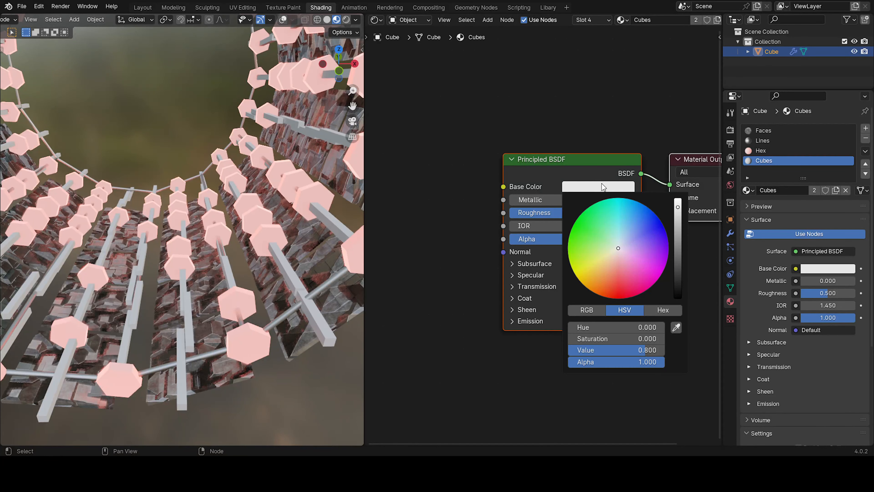
middle_click_drag(493, 282, 530, 281)
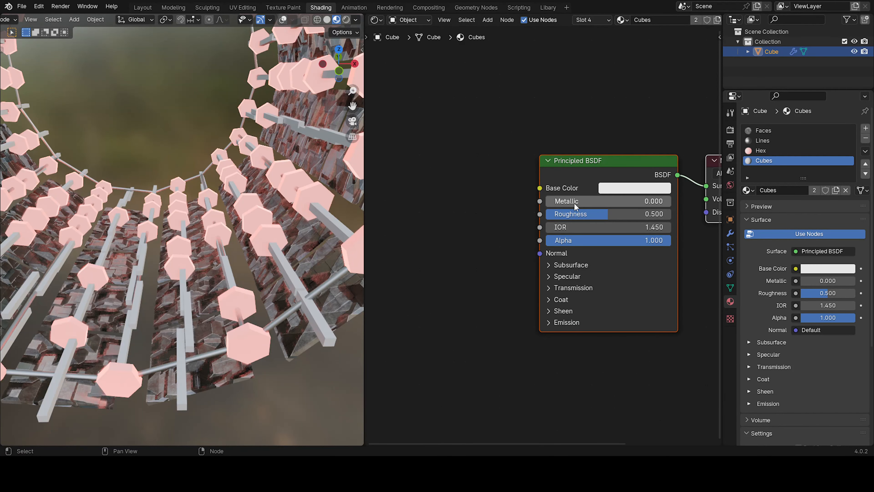
left_click_drag(574, 202, 672, 202)
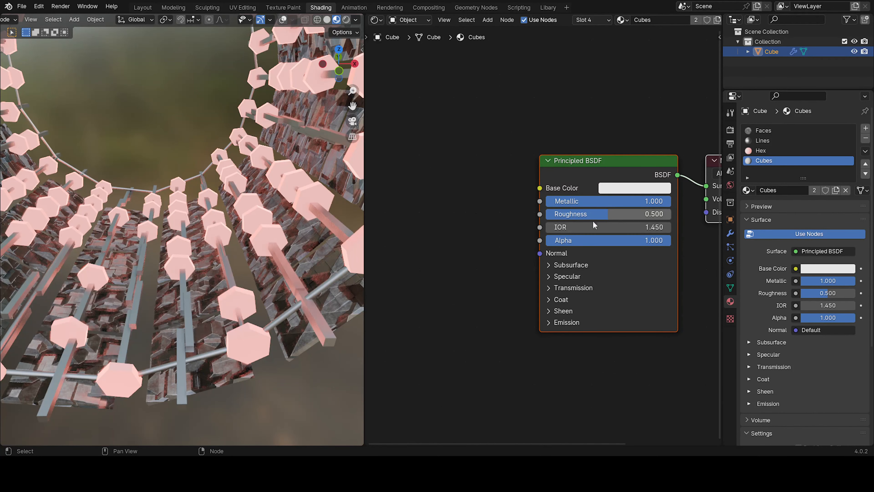
Step: Set the Cubes material's roughness to 0.371
middle_click_drag(284, 288, 260, 295)
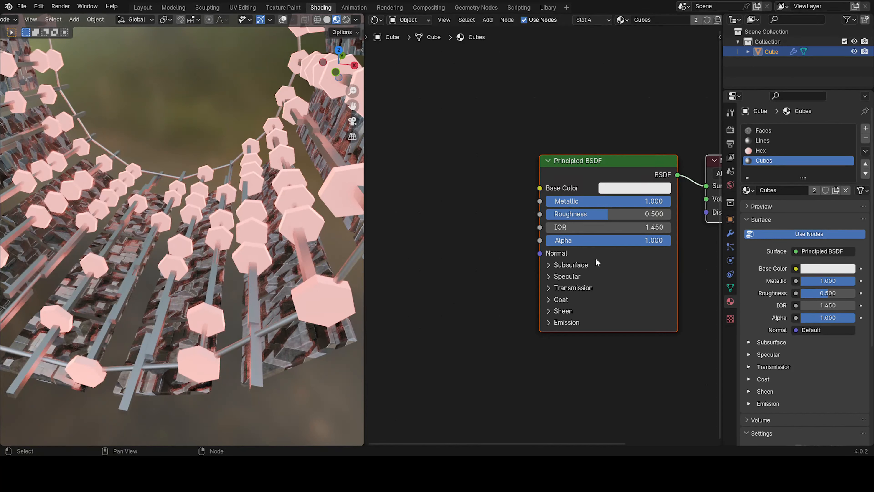
mouse_move(602, 214)
left_mouse_down()
mouse_move(536, 214)
mouse_move(614, 214)
mouse_move(593, 213)
left_mouse_up()
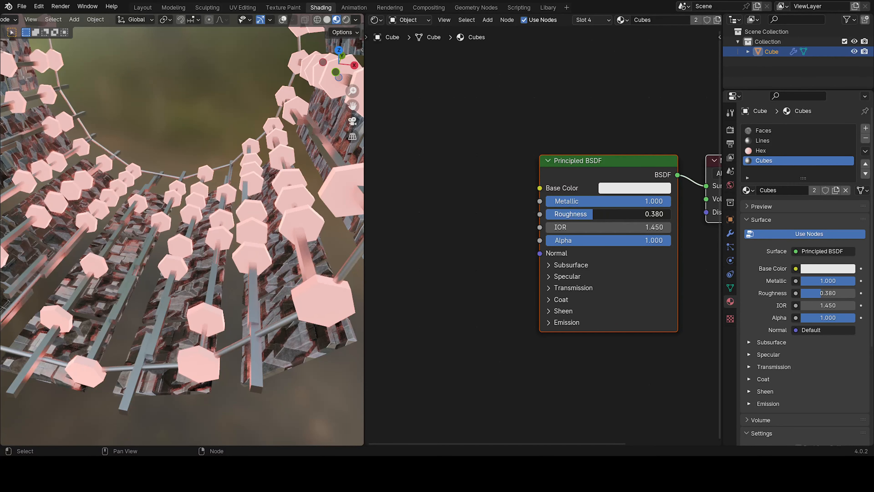
middle_click_drag(281, 313, 234, 306)
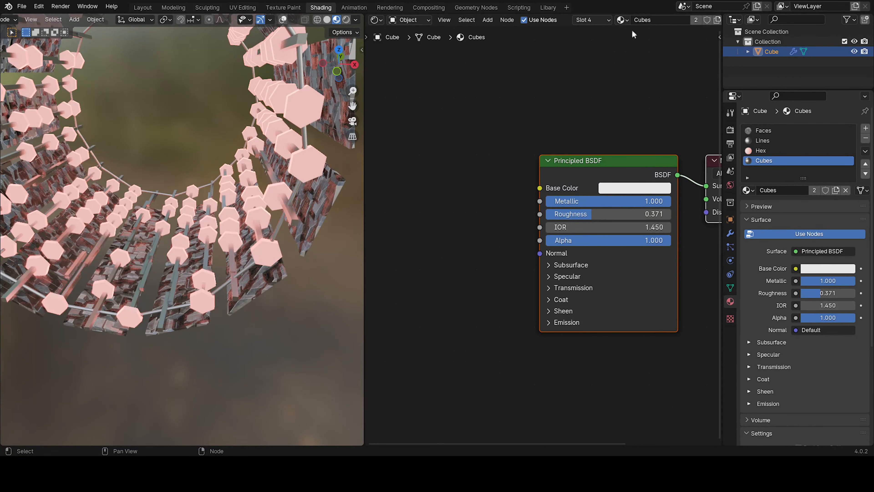
Step: Replace the Cubes material in the fourth slot with the Lines material
left_click(622, 20)
left_click(659, 36)
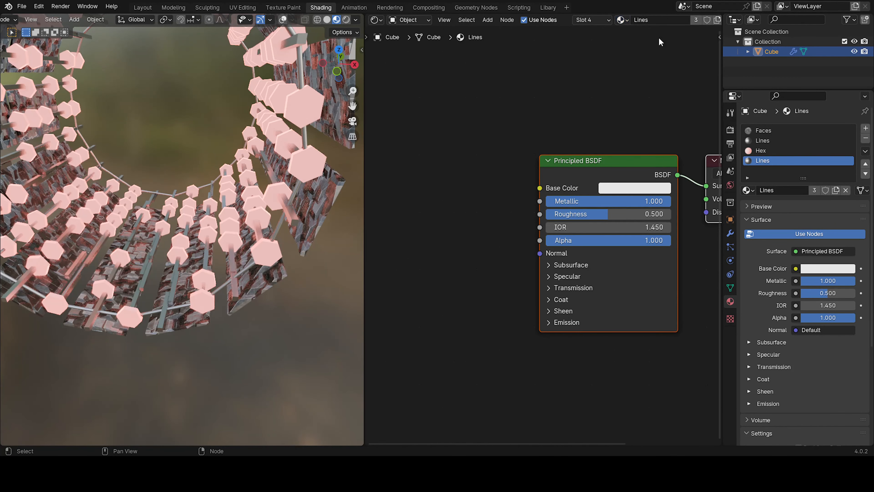
middle_click_drag(255, 271, 243, 237)
Step: Remove the duplicate Lines material slot at the end of the object's slot list
left_click(817, 141)
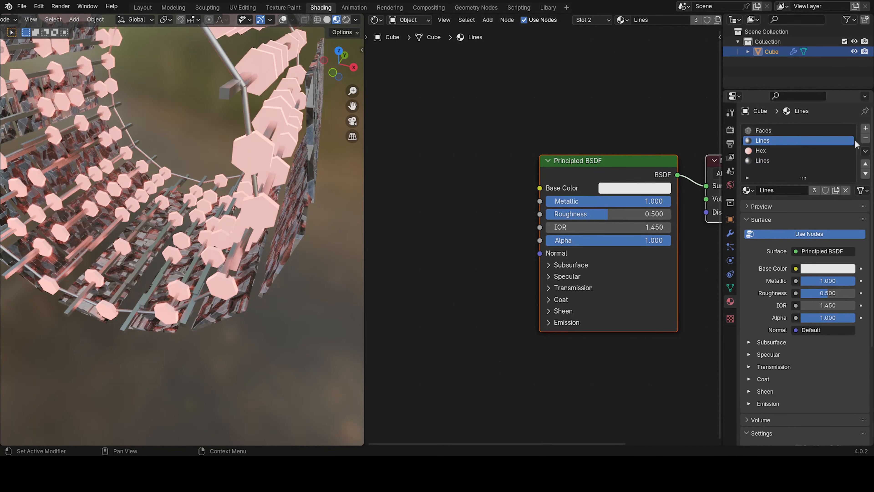
left_click(810, 163)
left_click(765, 139)
left_click(769, 160)
left_click(866, 138)
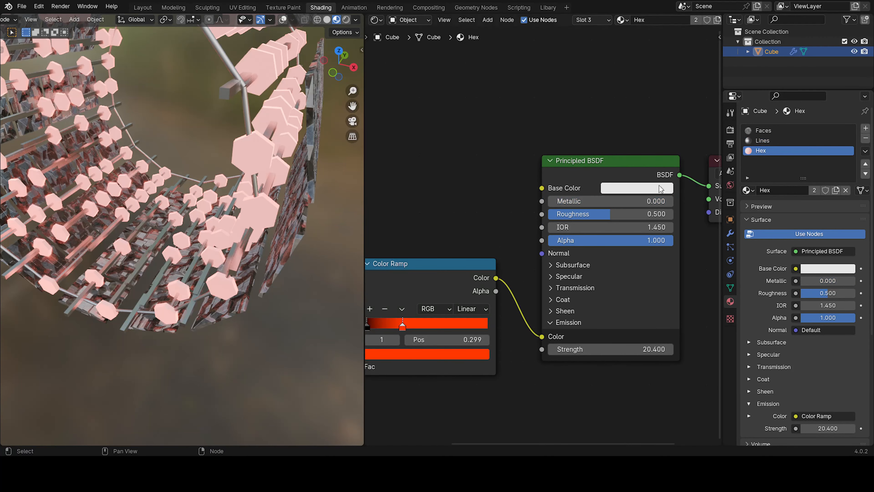
Step: Switch to the Layout workspace and view the cylindrical structure from the front, close up
middle_click_drag(234, 239, 268, 244)
scroll(205, 211, "down", 3)
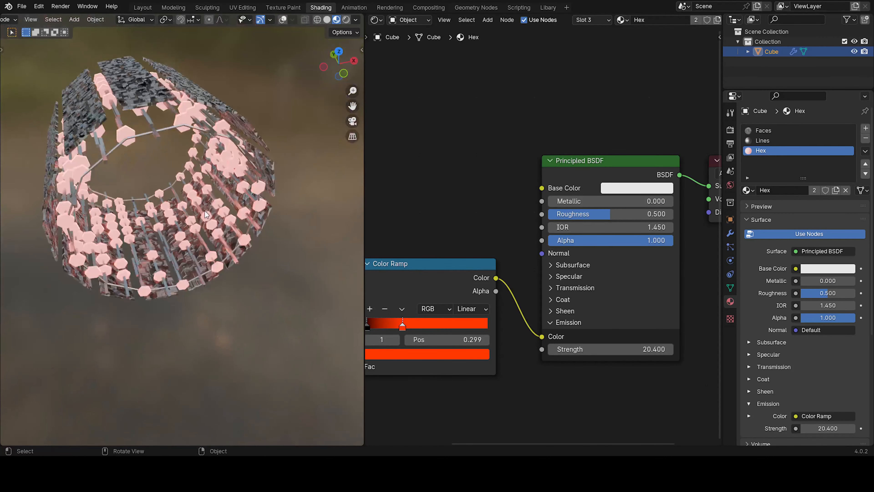
middle_click_drag(205, 214, 242, 24)
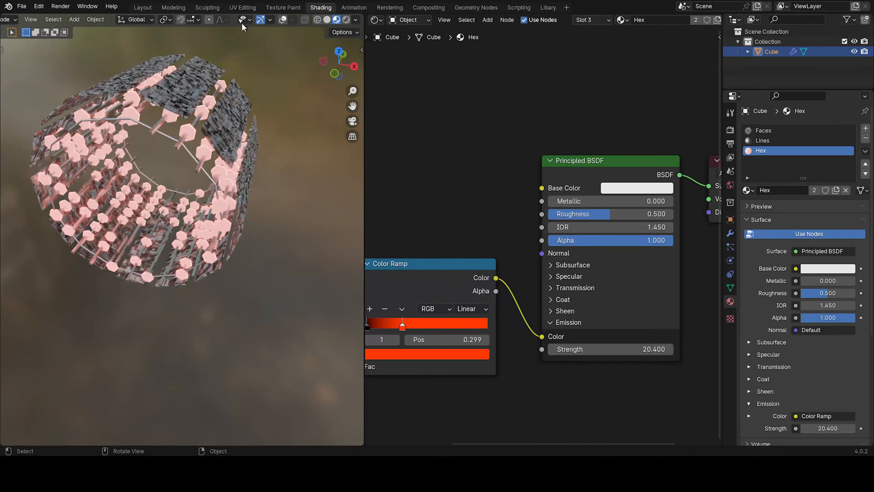
left_click(142, 7)
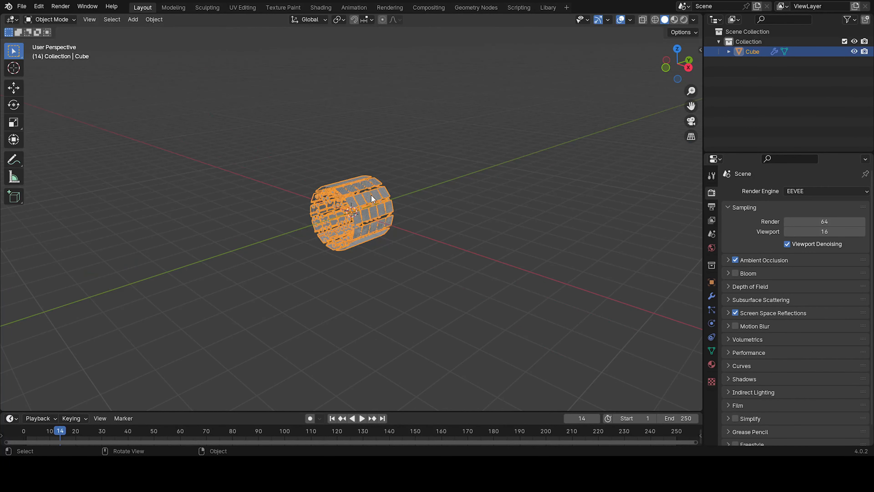
key("KP_1")
scroll(369, 214, "up", 10)
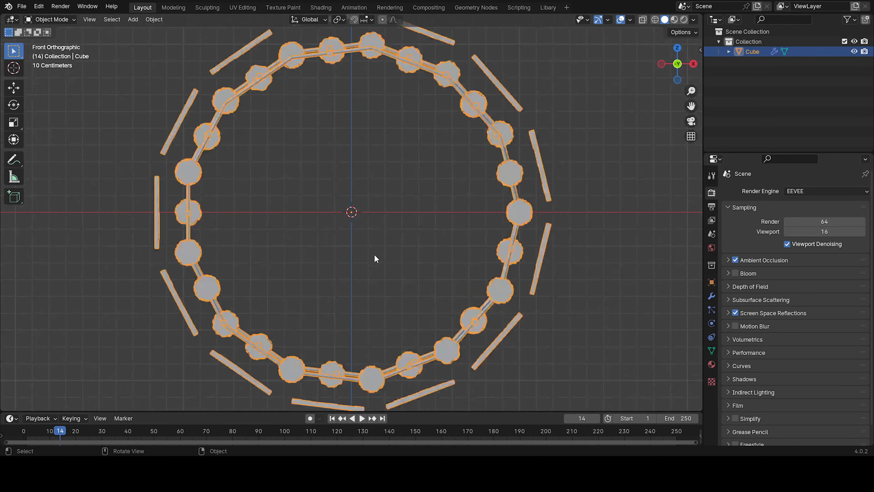
Step: Save the blend file and collapse the main Collection in the outliner
mouse_move(374, 254)
middle_mouse_down()
mouse_move(395, 238)
mouse_move(358, 258)
middle_mouse_up()
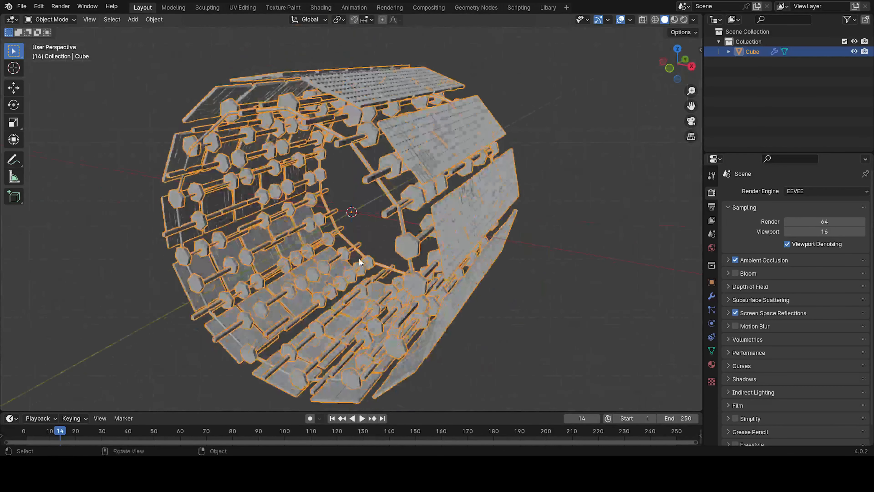
key("KP_7")
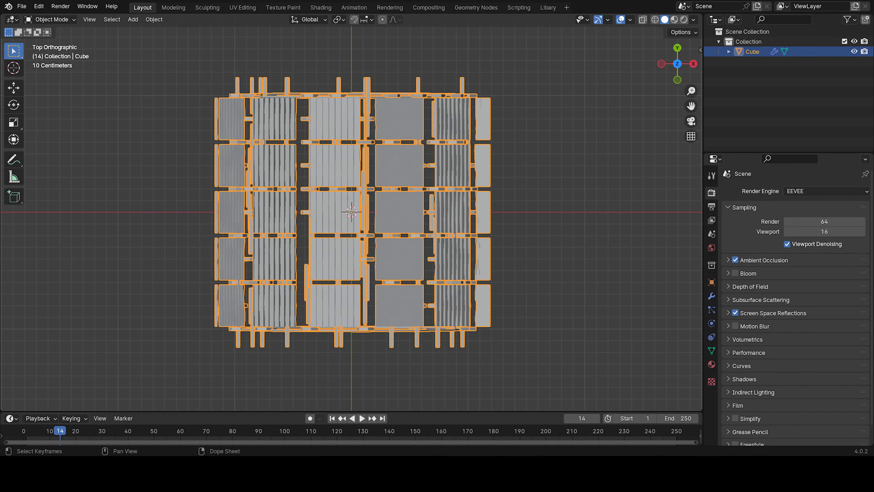
scroll(457, 298, "down", 4)
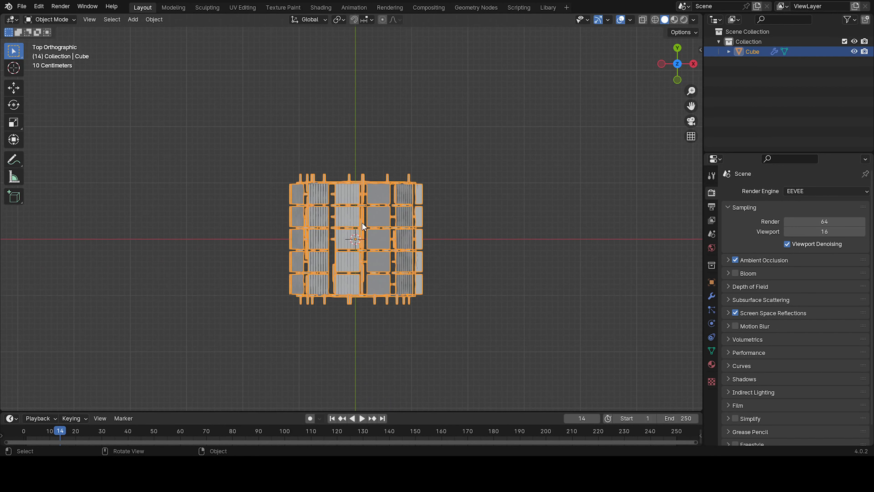
scroll(359, 220, "down", 4)
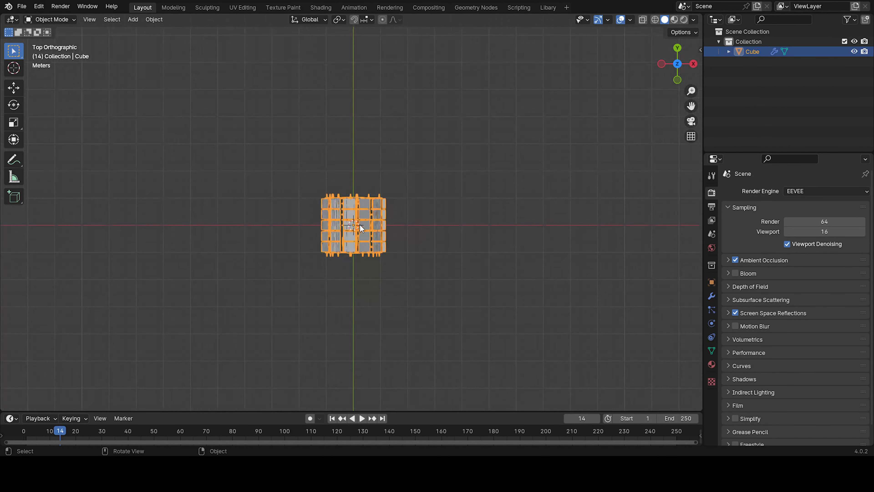
middle_click_drag(372, 222, 365, 243, "shift")
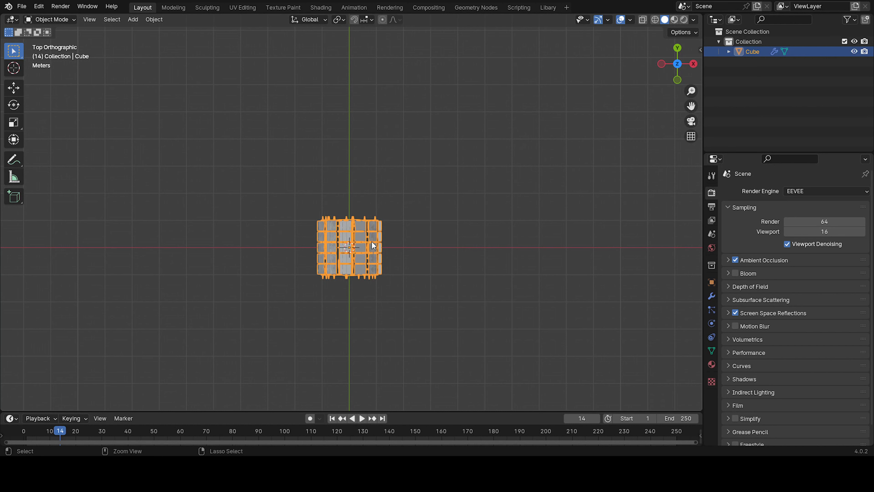
key("ctrl+s")
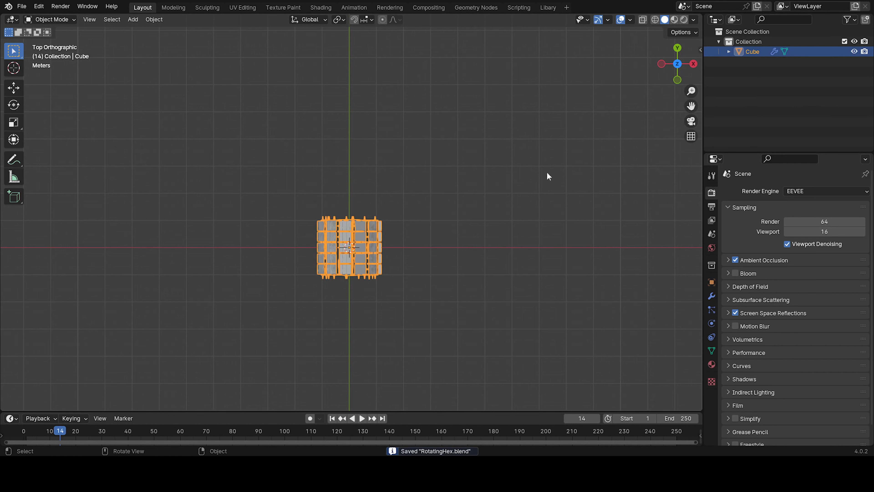
left_click(739, 41)
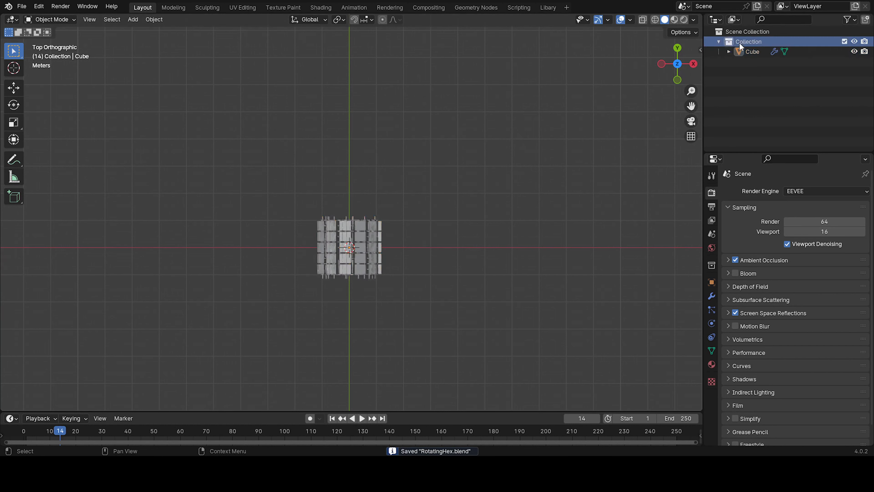
left_click(718, 41)
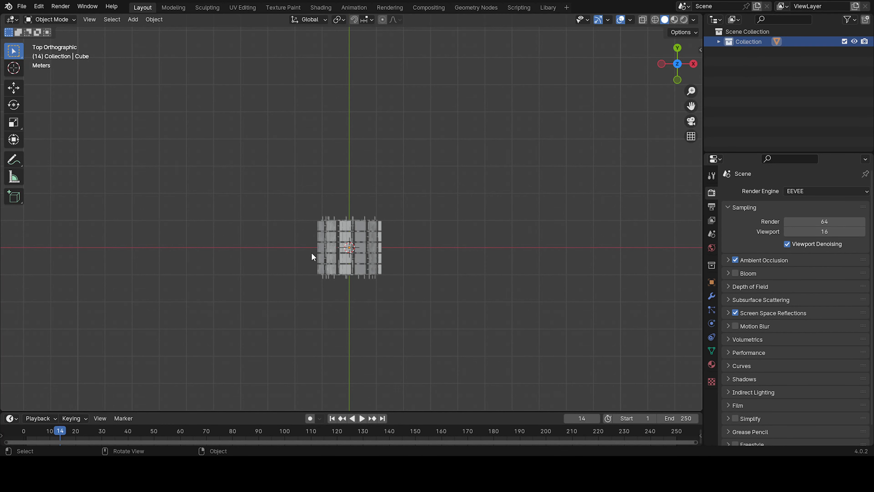
Step: Make a linked duplicate of the cylindrical structure and move it along the global Y axis to line up end to end
left_click(373, 263)
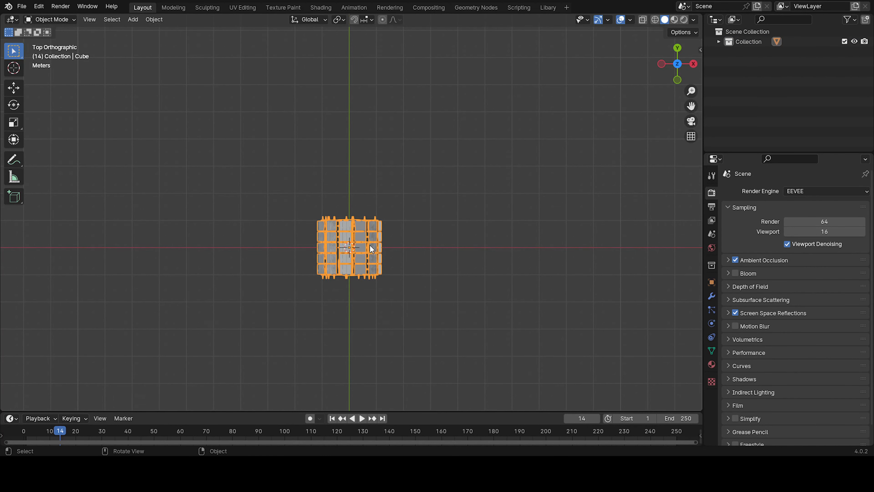
middle_click_drag(370, 245, 372, 100)
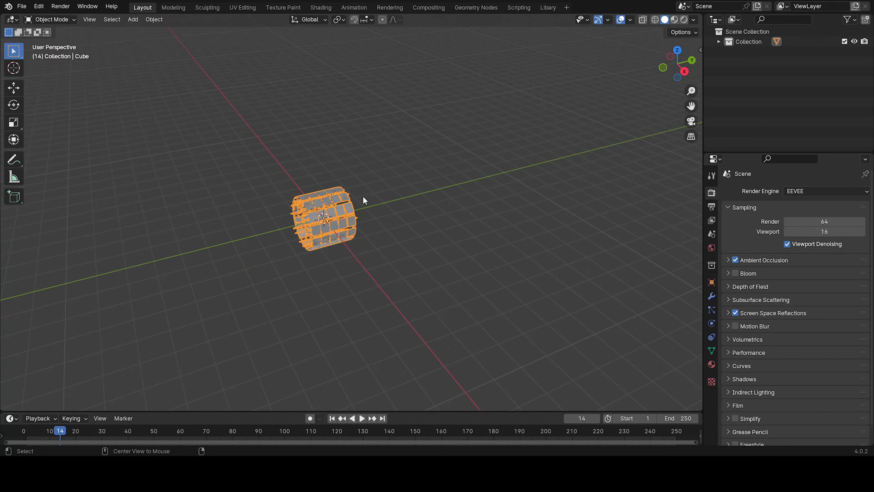
key("shift+d")
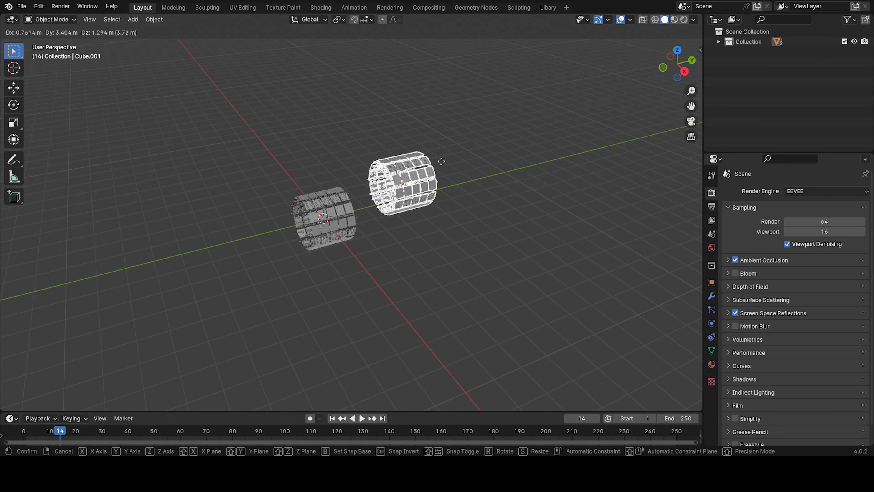
right_click(407, 180)
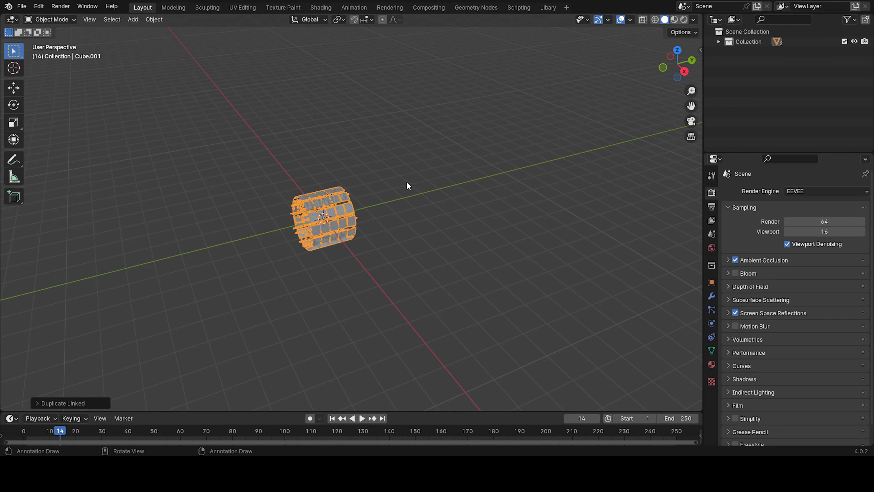
key("KP_7")
scroll(336, 244, "up", 3)
key("g")
key("y")
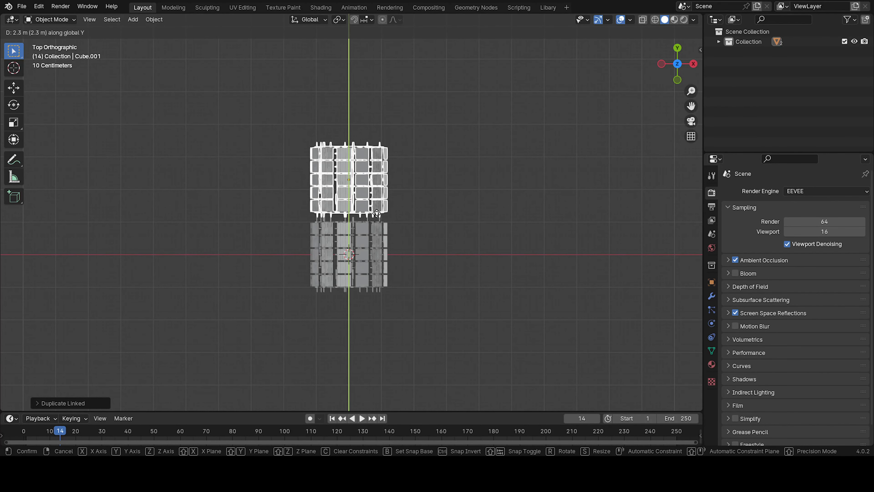
left_click(403, 222)
scroll(402, 223, "up", 5)
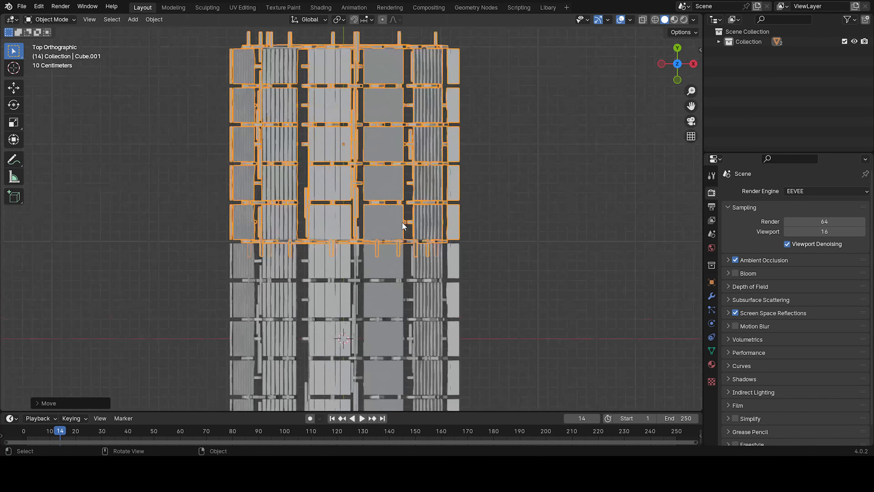
scroll(401, 222, "down", 5)
middle_click_drag(404, 226, 345, 231)
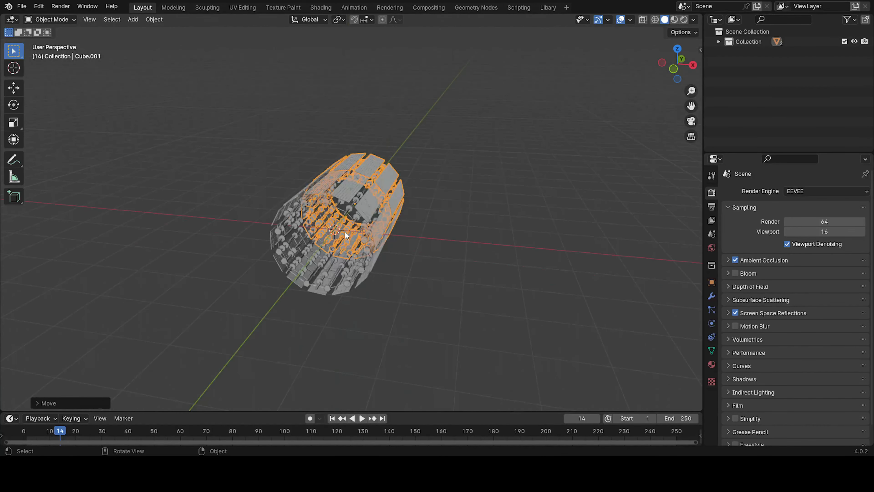
Step: Delete the linked duplicate, keeping only the original cylindrical structure
left_click(365, 190)
middle_click_drag(365, 190, 455, 231)
key("g")
right_click(488, 235)
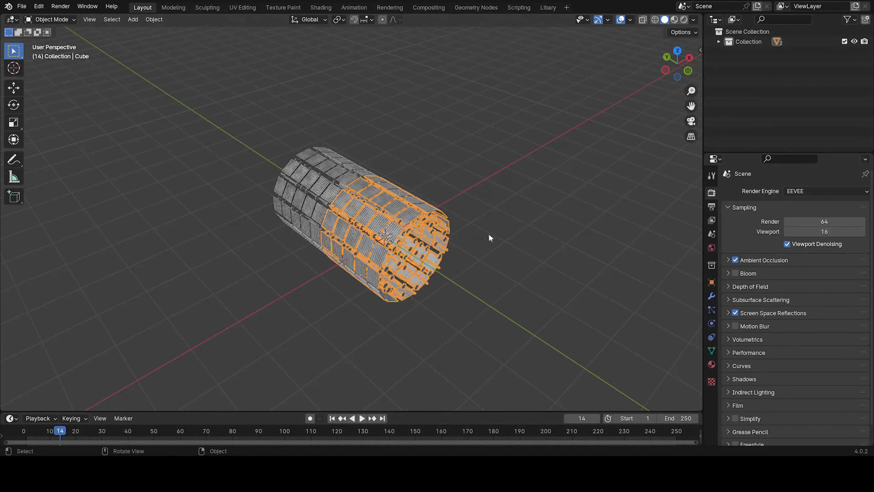
left_click(301, 160)
key("Delete")
Step: Add a collection instance of Collection to the scene
middle_click_drag(413, 181, 387, 178)
key("shift+a")
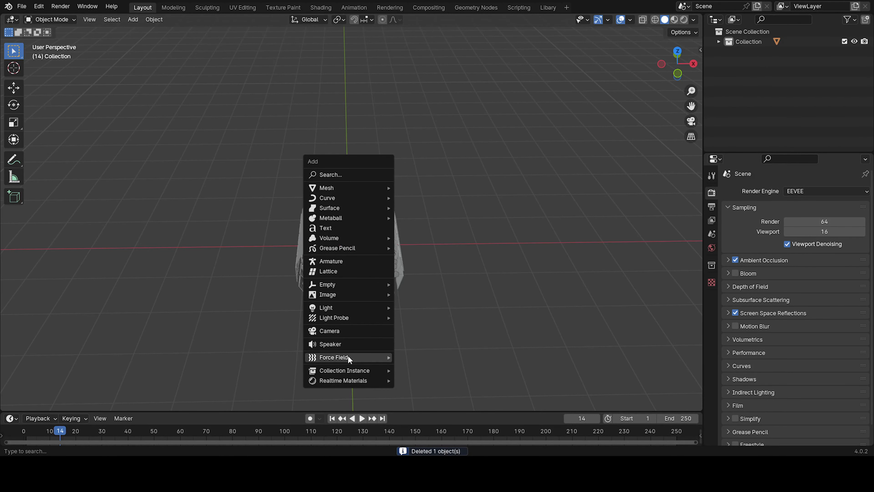
mouse_move(362, 371)
left_click(428, 371)
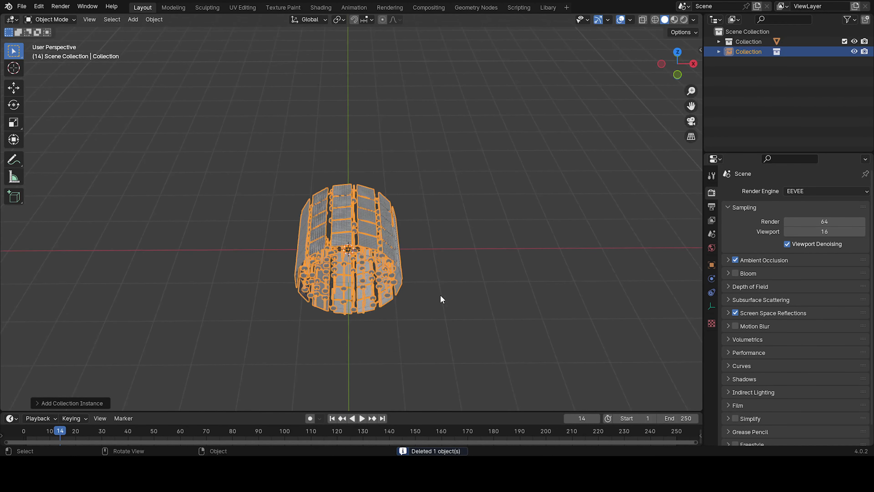
key("KP_7")
key("shift+d")
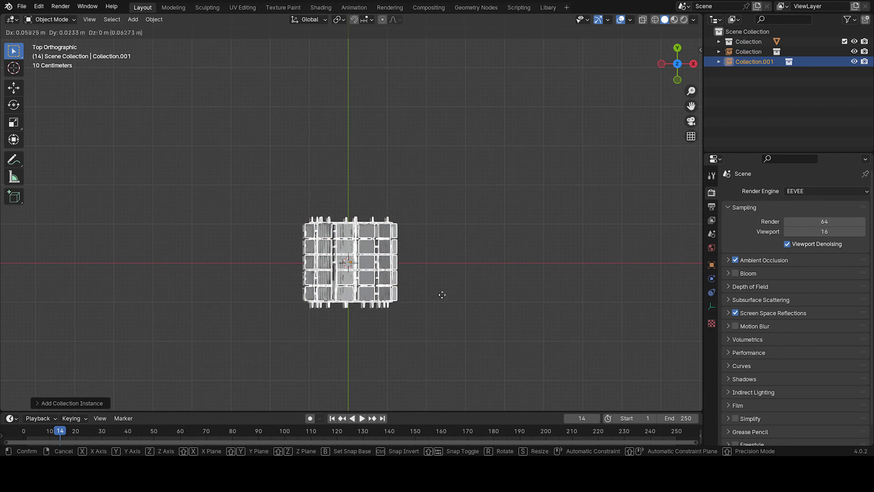
right_click(444, 293)
key("ctrl+z")
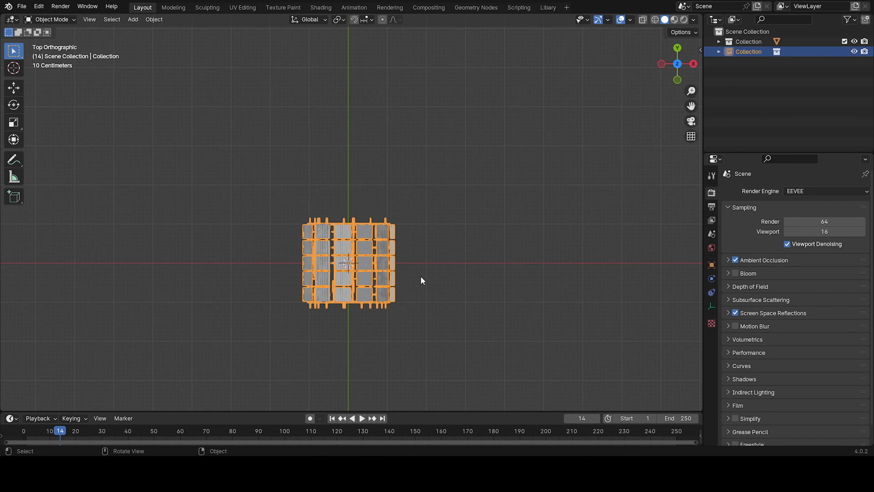
Step: Move the collection instance along the global Y axis so that it continues the original structure end to end
key("shift+d")
key("y")
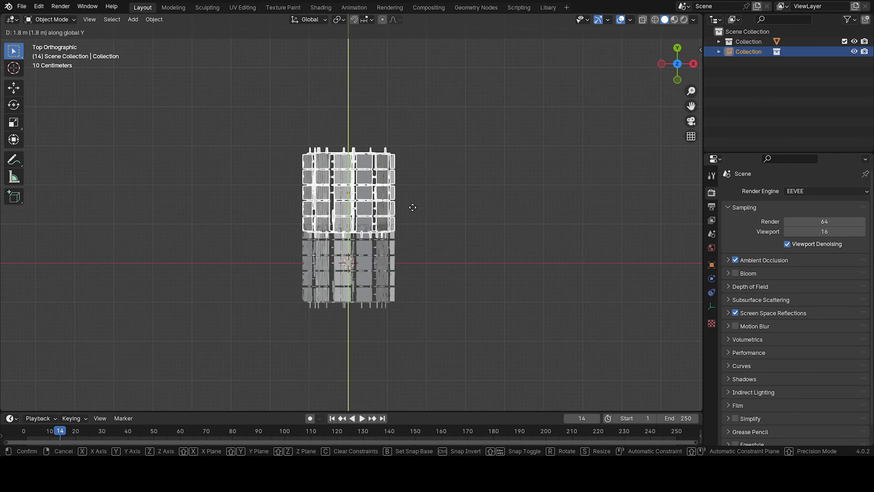
left_click(413, 199)
middle_click_drag(473, 275, 473, 175)
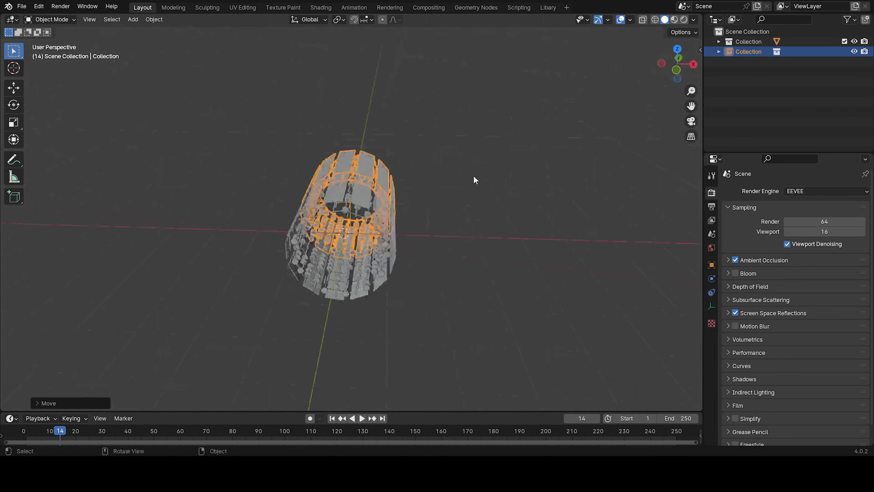
left_click(473, 175)
left_click(375, 209)
key("g")
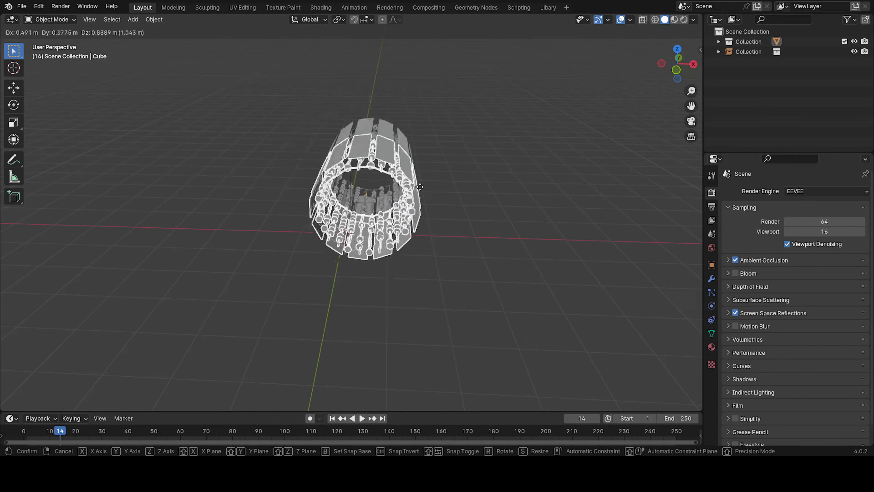
key("Escape")
mouse_move(449, 205)
middle_mouse_down()
mouse_move(459, 180)
mouse_move(398, 203)
mouse_move(439, 206)
middle_mouse_up()
left_click(497, 208)
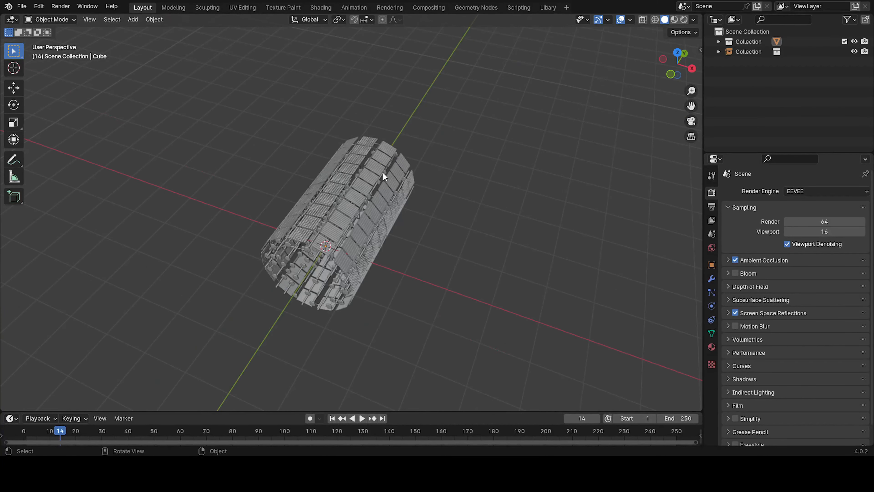
key("shift+a")
middle_click_drag(399, 174, 363, 168)
Step: Make a linked duplicate of the collection instance, offset 2 m along the global Y axis
left_click(413, 185)
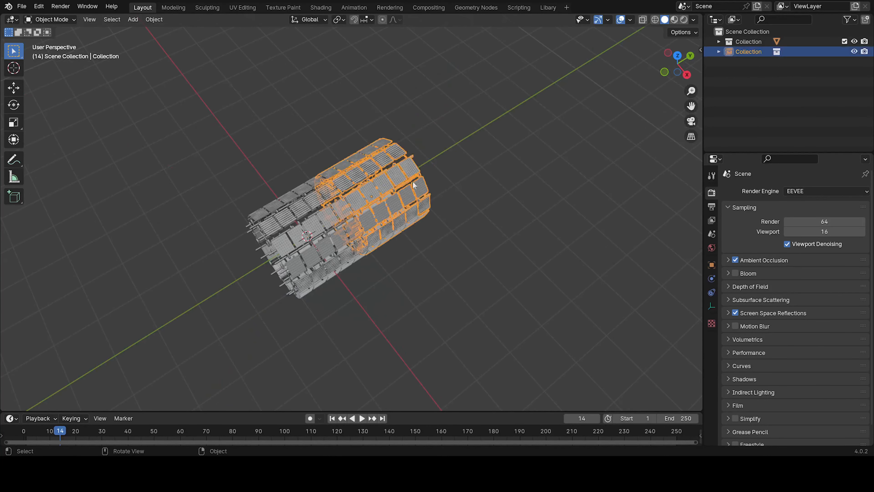
middle_click_drag(413, 185, 286, 129)
middle_click_drag(386, 203, 472, 248)
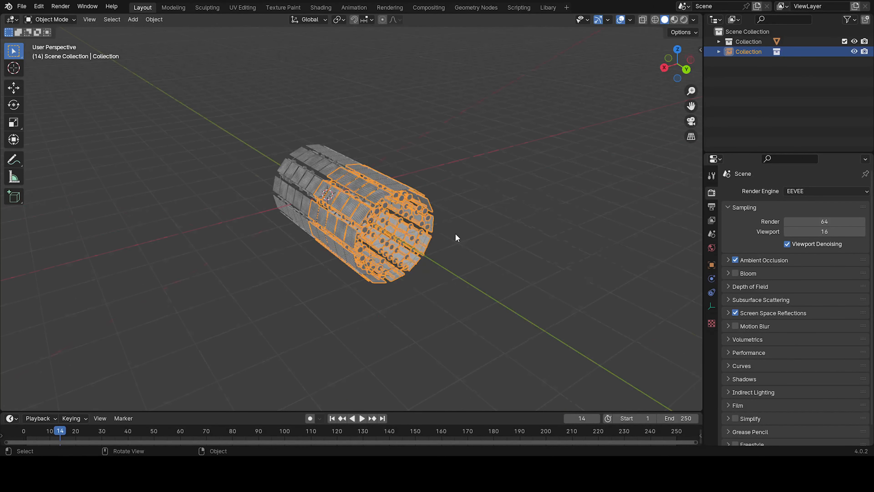
key("KP_7")
scroll(369, 152, "down", 4)
scroll(359, 203, "up", 5)
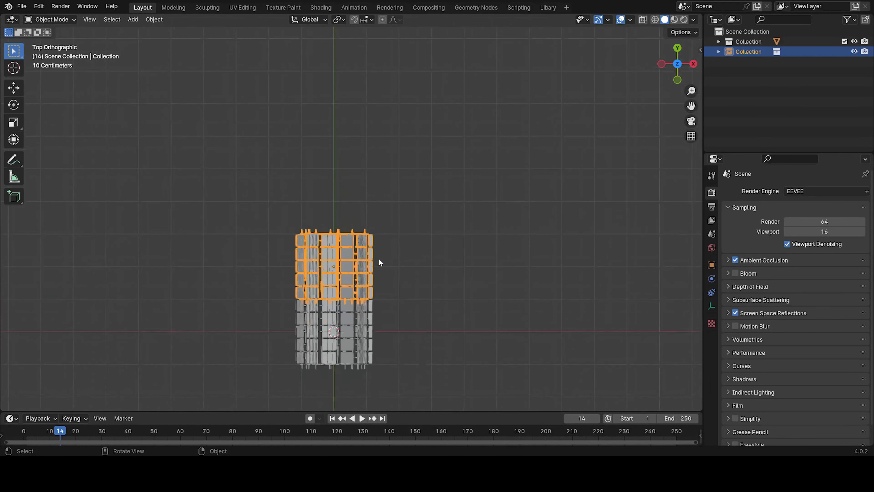
key("shift+d")
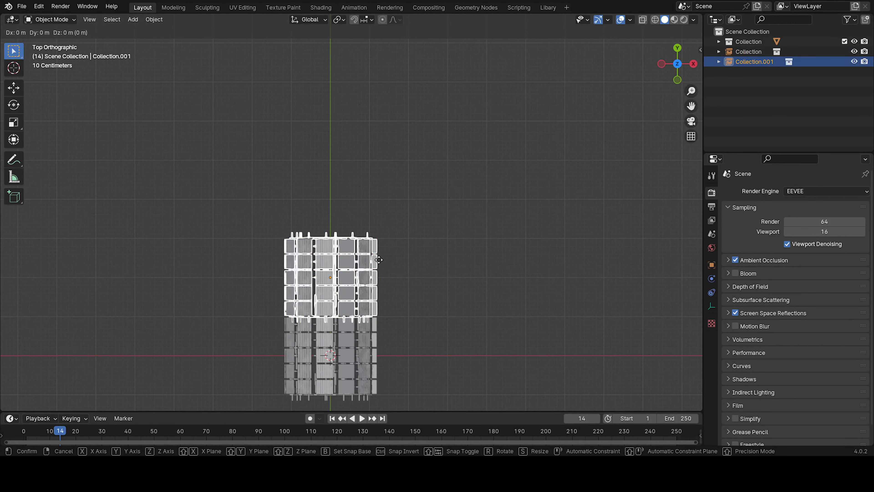
key("y")
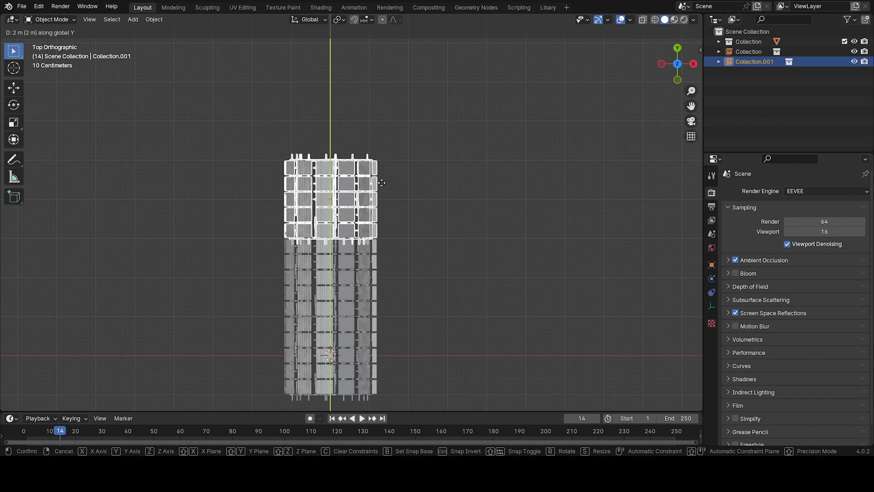
left_click(383, 180)
scroll(441, 223, "down", 3)
middle_click_drag(440, 224, 390, 185)
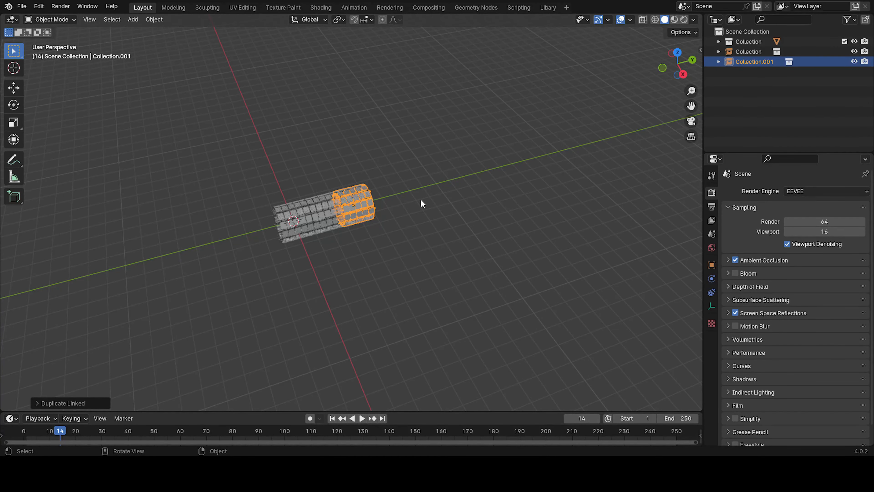
Step: Repeat the linked duplication eight more times to extend the tunnel along Y, and deselect everything
key("shift+r")
key("shift+r")
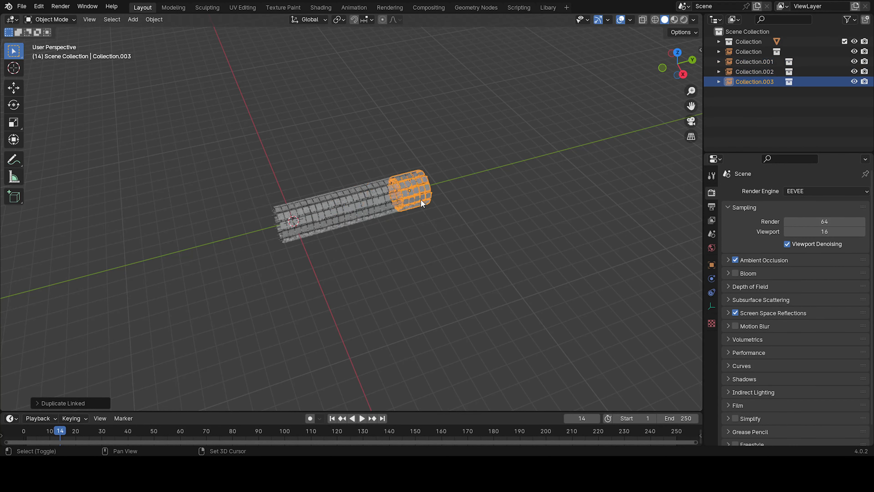
key("shift+r")
key("shift+r")
key("shift+r")
key("shift+r")
key("shift+r")
key("shift+r")
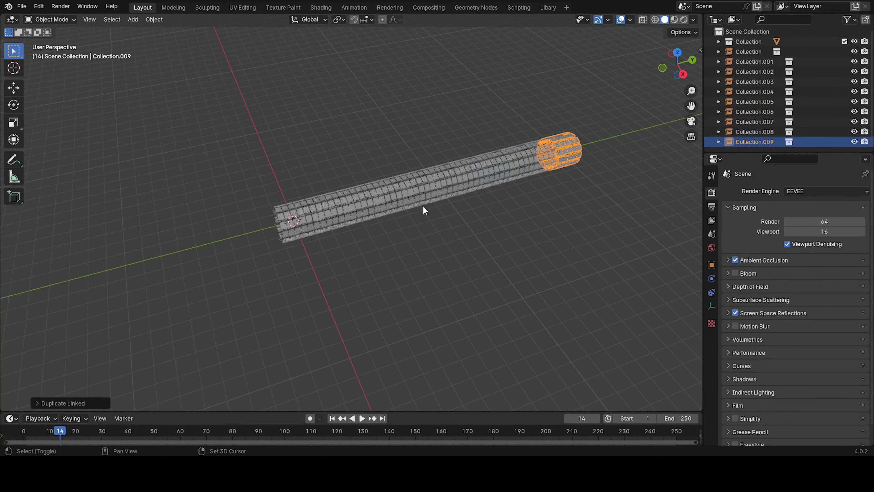
middle_click_drag(423, 209, 493, 234)
left_click(493, 234)
Step: Add a mesh cube at the 3D cursor near the front end of the tunnel
scroll(344, 247, "up", 3)
middle_click_drag(343, 246, 382, 227)
scroll(326, 200, "up", 4)
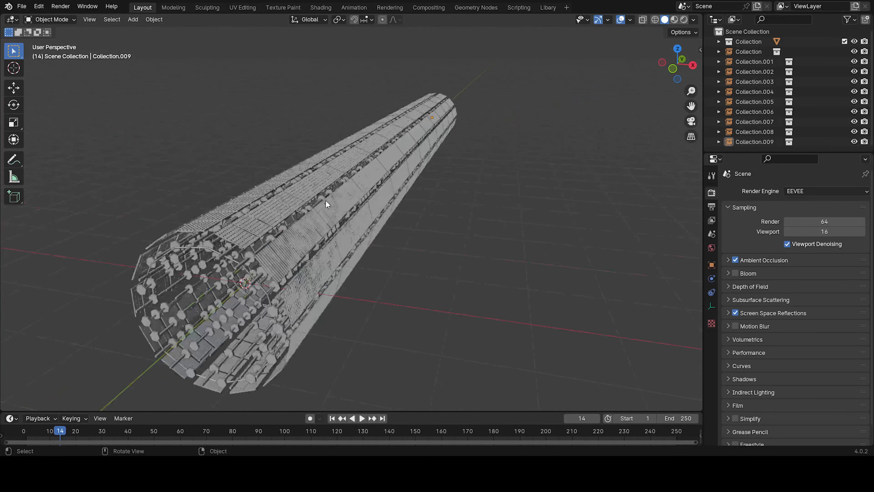
middle_click_drag(326, 199, 316, 161)
key("shift+a")
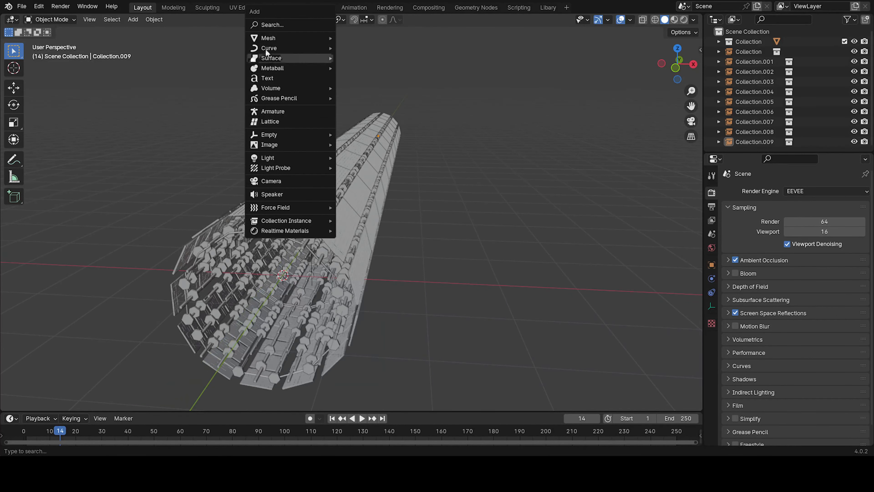
mouse_move(298, 38)
left_click(371, 43)
middle_click_drag(436, 143, 423, 171)
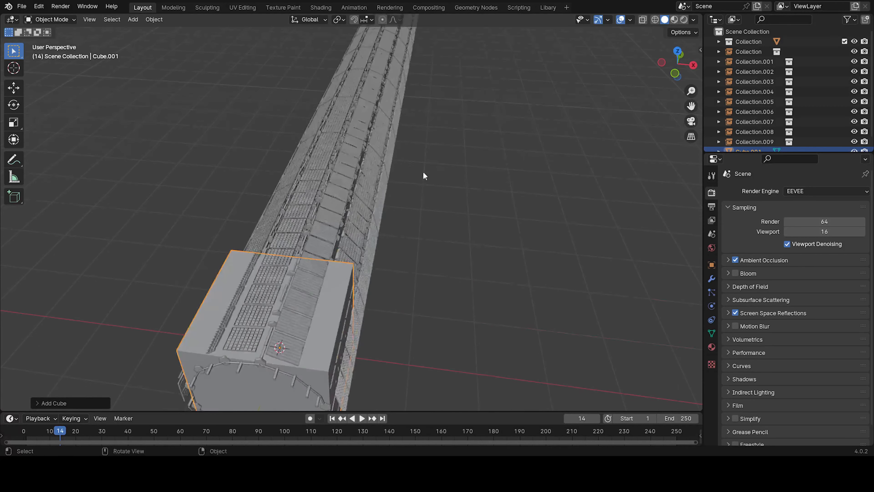
Step: Scale the cube slightly wider than the tunnel and stretch it about 5.5 times along the global Y axis
key("KP_7")
scroll(409, 198, "down", 5)
key("s")
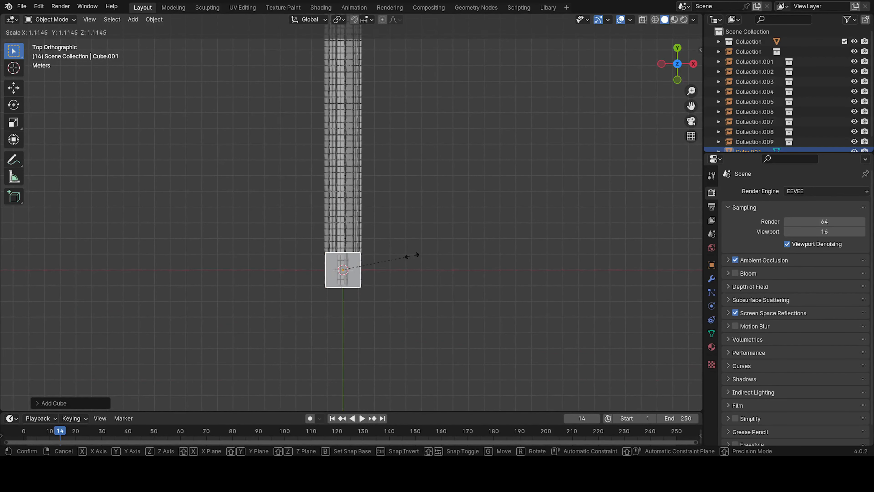
left_click(428, 255)
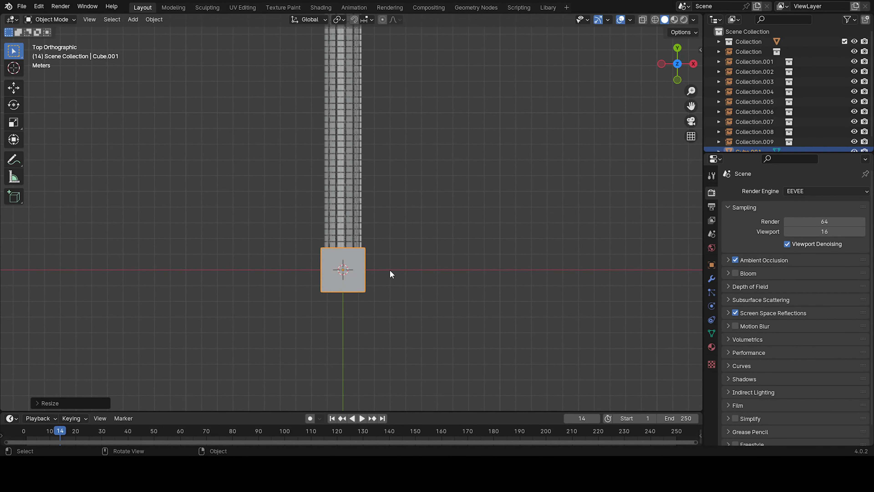
key("s")
key("y")
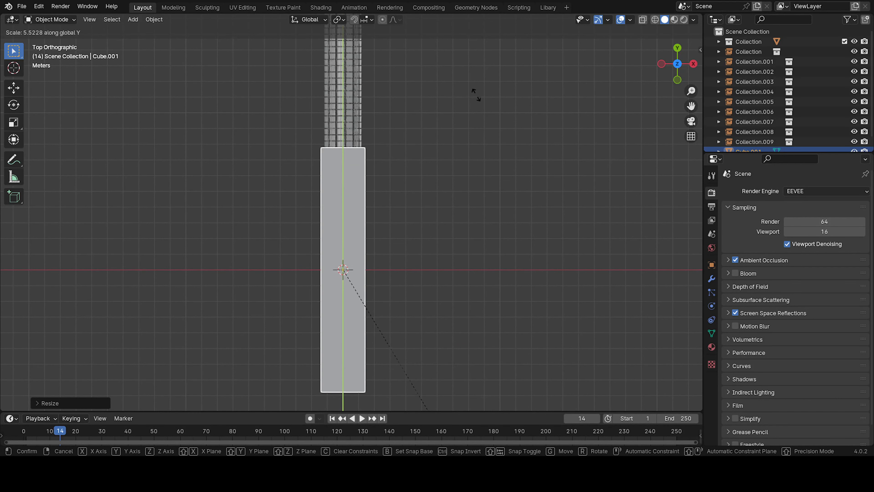
left_click(425, 251)
Step: Move the stretched cube about 7 m along the global Y axis so that it encloses the front part of the tunnel
key("g")
key("y")
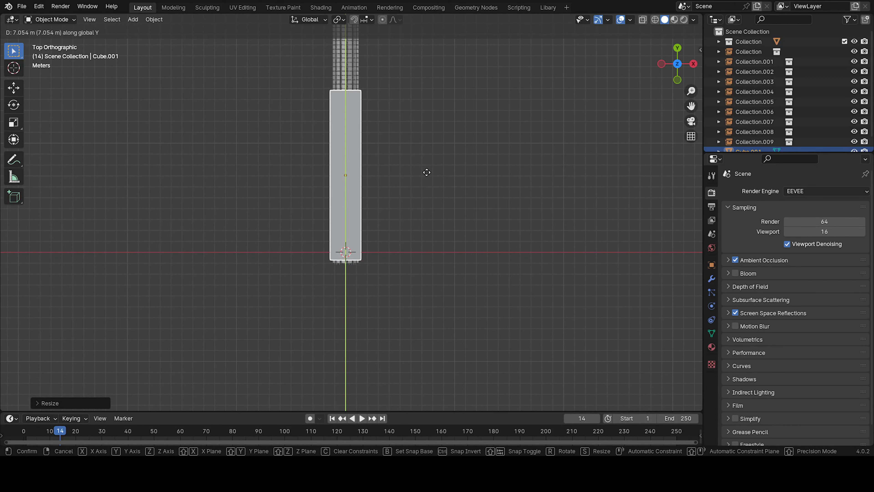
left_click(427, 174)
middle_click_drag(426, 175, 500, 178)
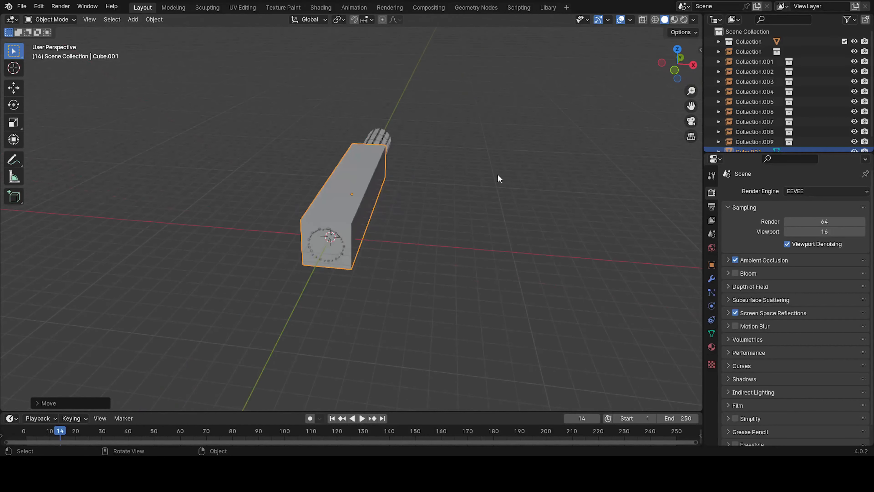
scroll(450, 250, "up", 3)
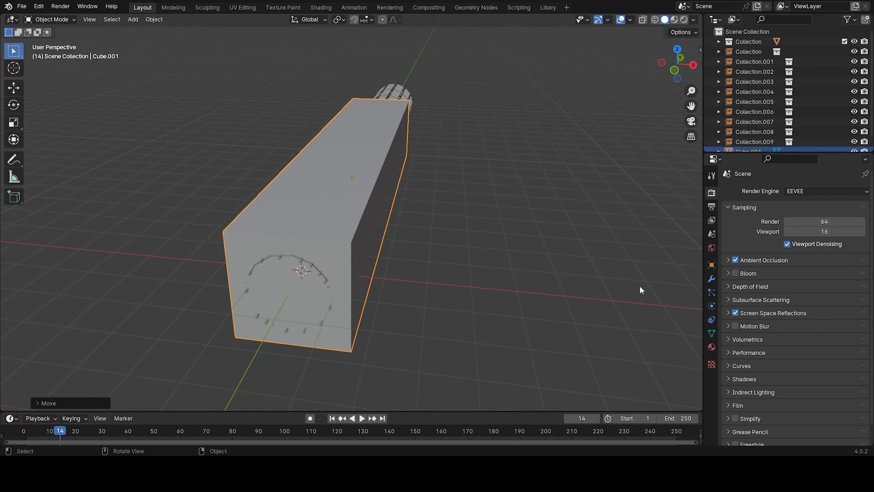
middle_click_drag(437, 220, 645, 229)
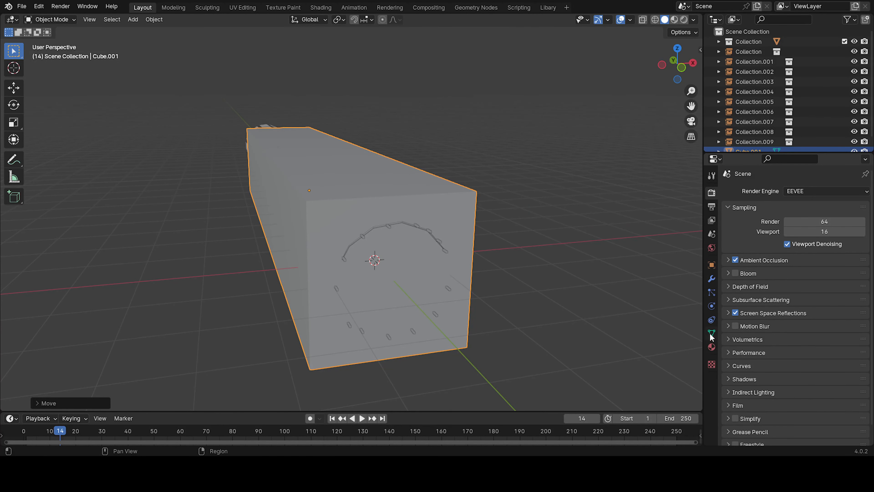
Step: Create a new material on the stretched cube and set its surface shader to Principled Volume
left_click(711, 347)
middle_click_drag(357, 227, 404, 232)
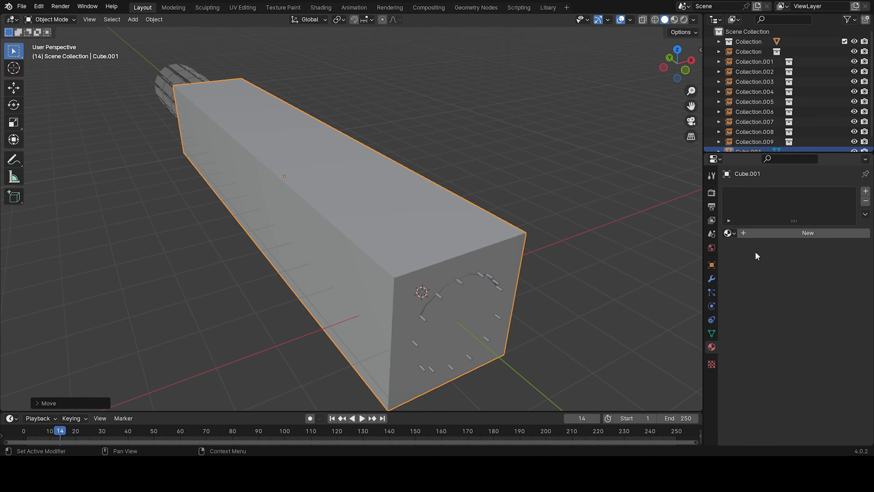
left_click(776, 234)
left_click(795, 294)
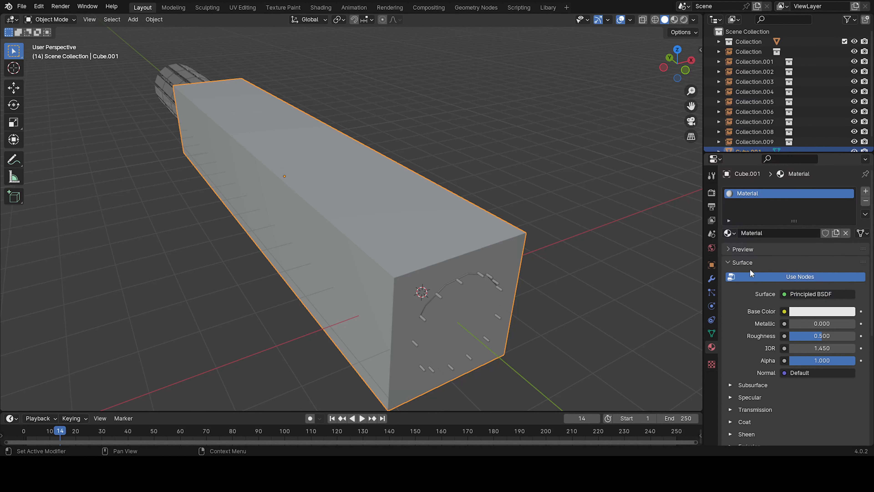
left_click(798, 294)
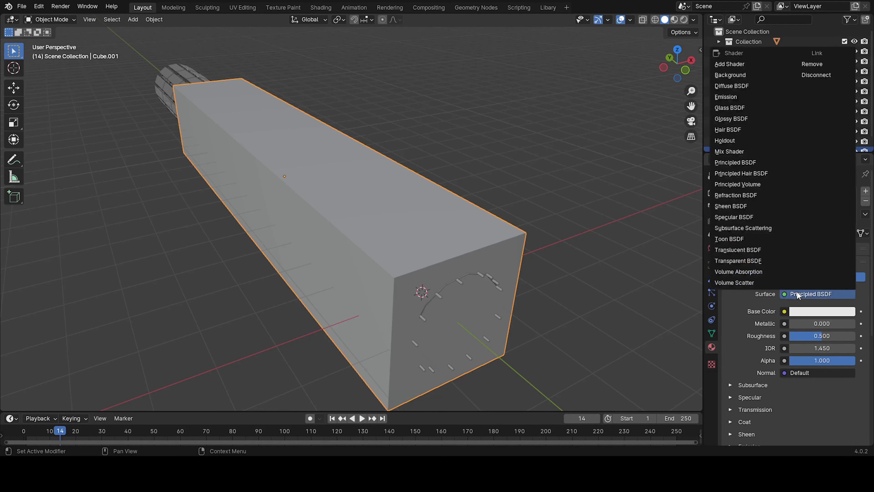
left_click(755, 185)
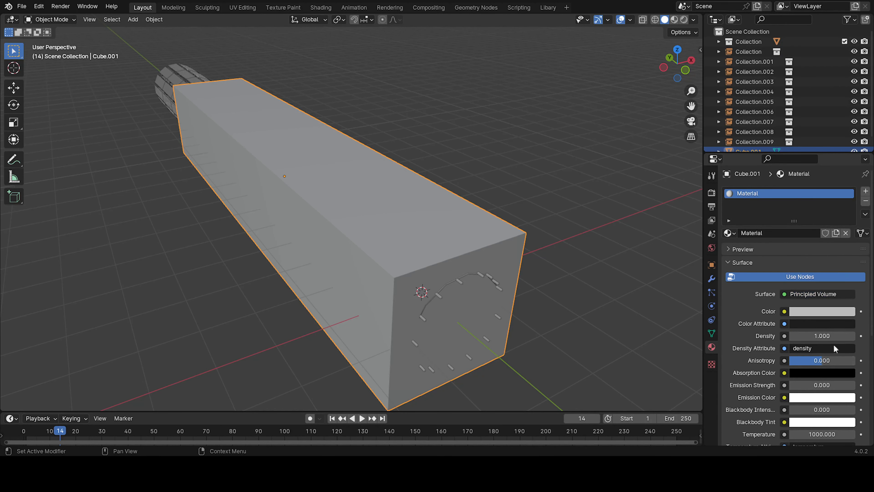
Step: Display the viewport in rendered shading and examine the cube from several angles
middle_click_drag(620, 305, 619, 152)
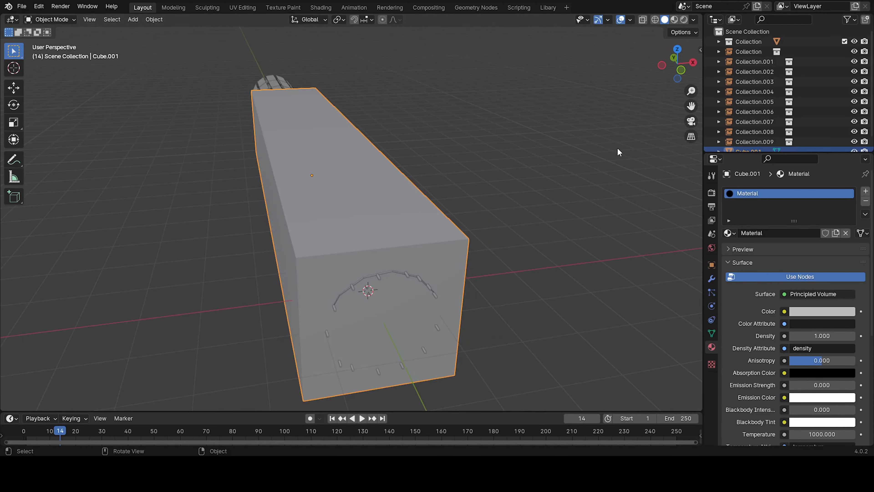
left_click(684, 19)
mouse_move(537, 179)
middle_mouse_down()
mouse_move(424, 255)
mouse_move(408, 254)
mouse_move(431, 228)
mouse_move(365, 252)
mouse_move(385, 190)
middle_mouse_up()
left_click(712, 192)
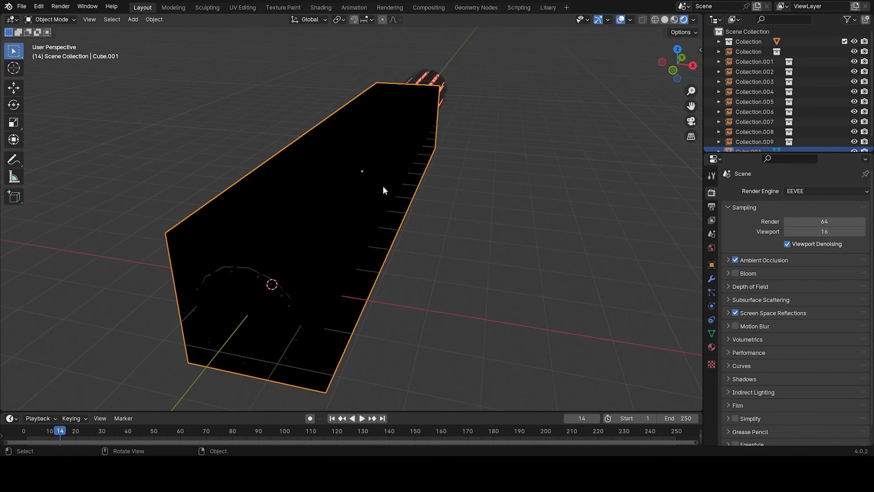
left_click(666, 20)
left_click(684, 20)
mouse_move(459, 230)
middle_mouse_down()
mouse_move(479, 211)
mouse_move(386, 186)
middle_mouse_up()
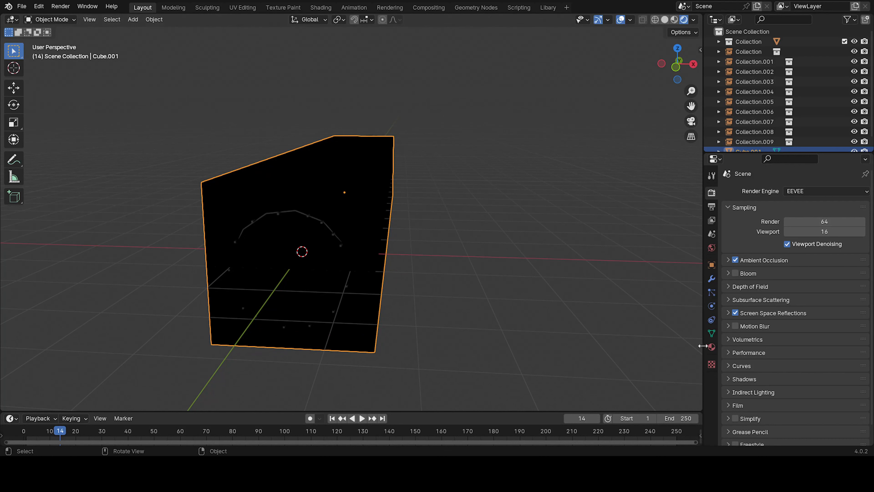
Step: Set the volume density of the cube's material to 0.001 and choose Principled Volume again as its surface shader
left_click(712, 346)
left_click(816, 334)
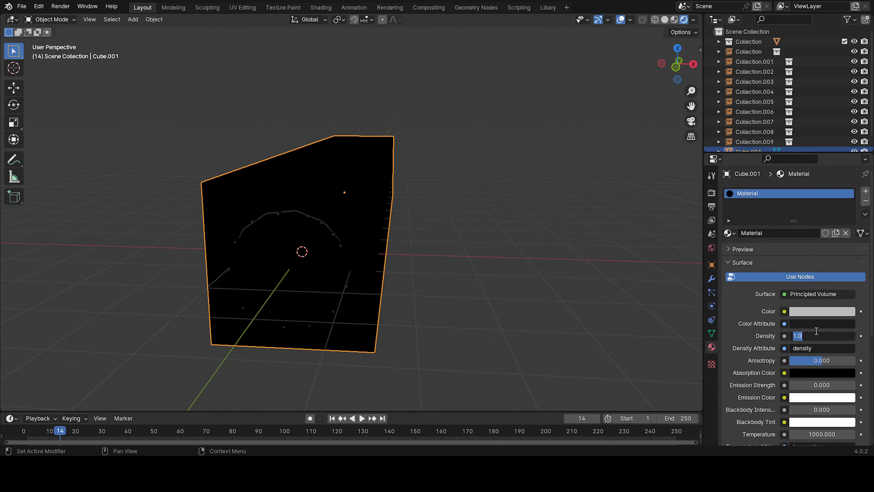
type(".001")
key("Return")
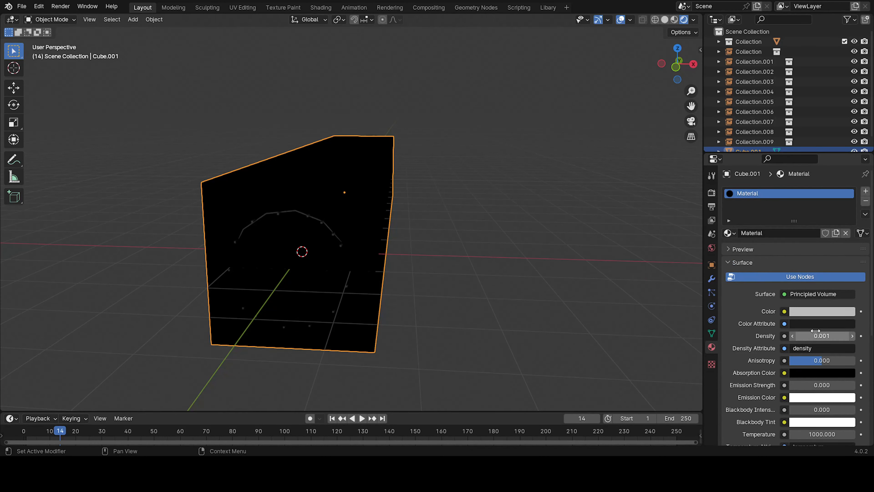
middle_click_drag(659, 317, 570, 270)
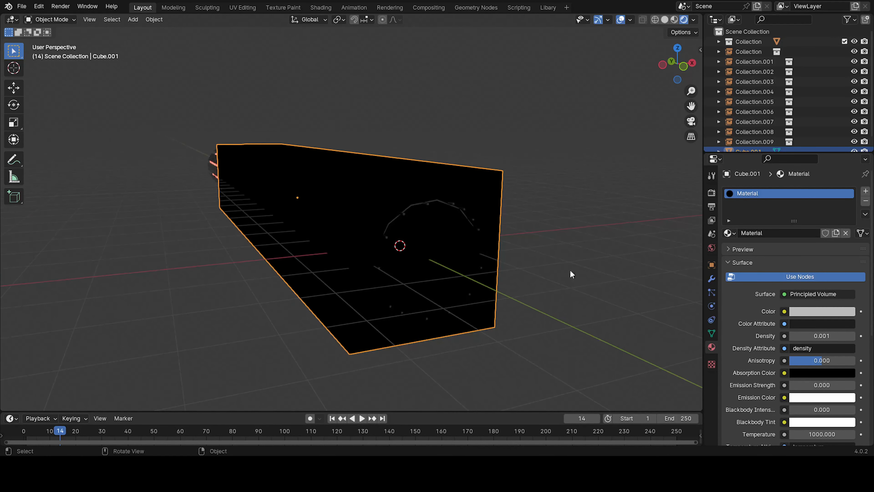
left_click(818, 293)
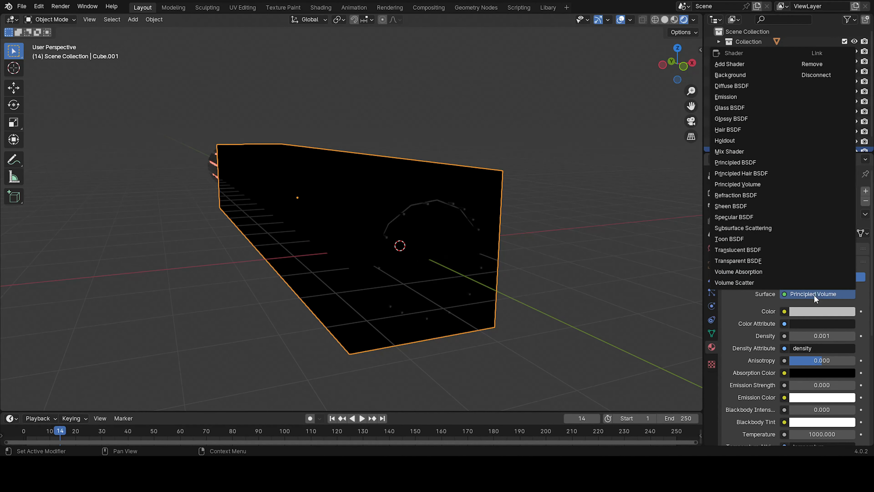
left_click(771, 186)
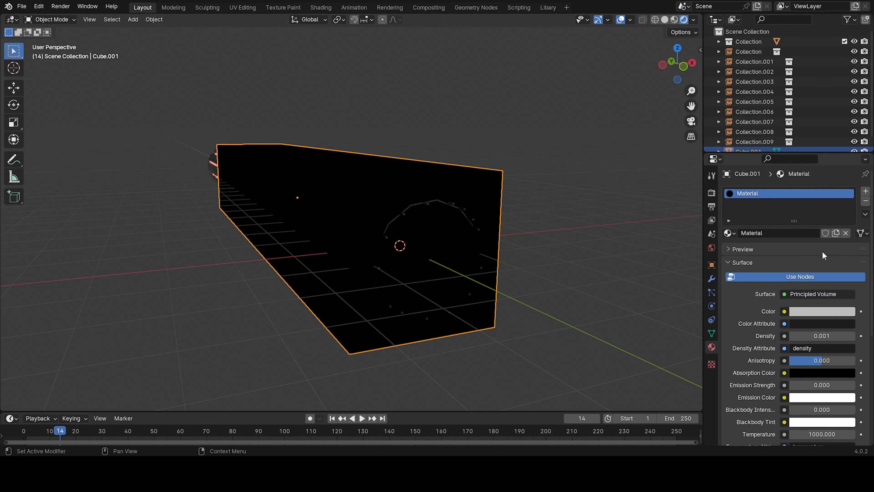
Step: Try the Workbench render engine, switch to Cycles, and look at the cube's front face
left_click(712, 193)
left_click(825, 192)
left_click(817, 214)
left_click(810, 192)
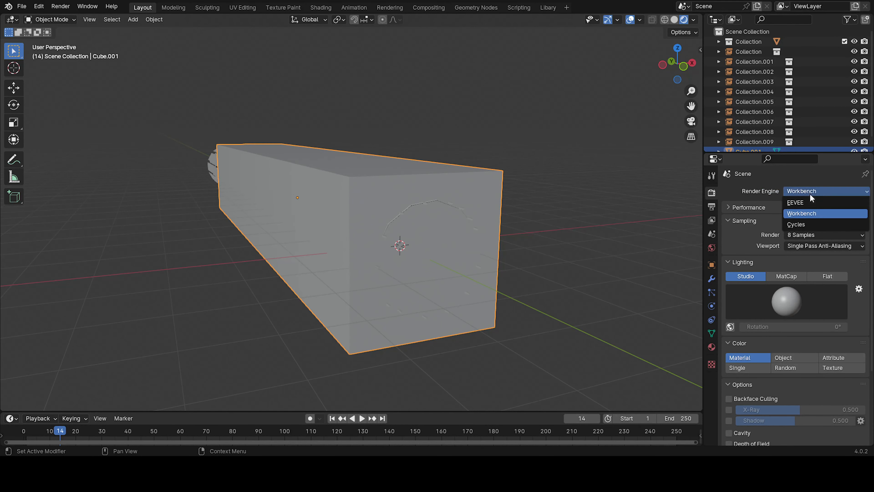
left_click(818, 225)
middle_click_drag(422, 243, 392, 233)
Step: Review the Principled Volume settings of the cube's material and examine how the cube renders around the tunnel
left_click(712, 347)
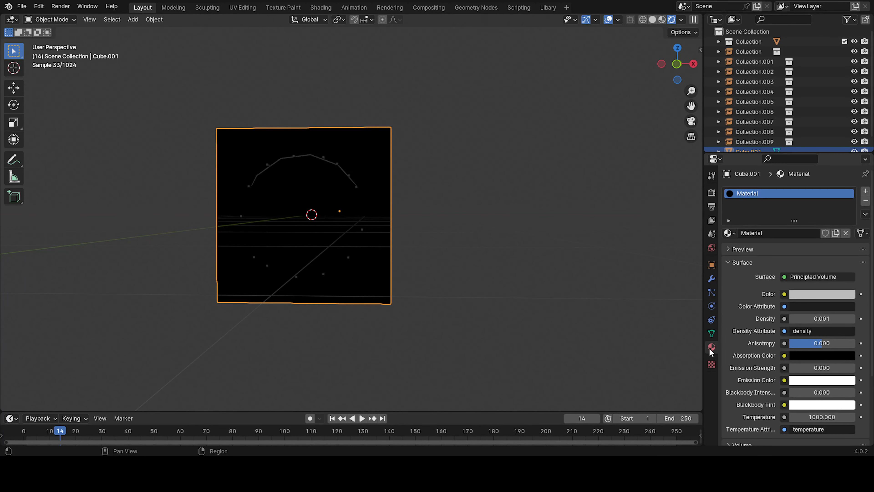
middle_click_drag(513, 211, 543, 262)
middle_click_drag(471, 280, 445, 287)
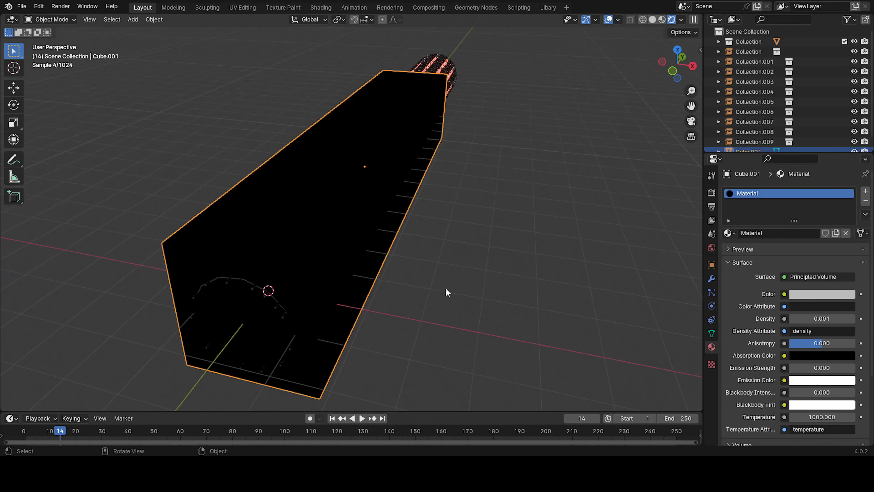
left_click_drag(816, 322, 820, 302)
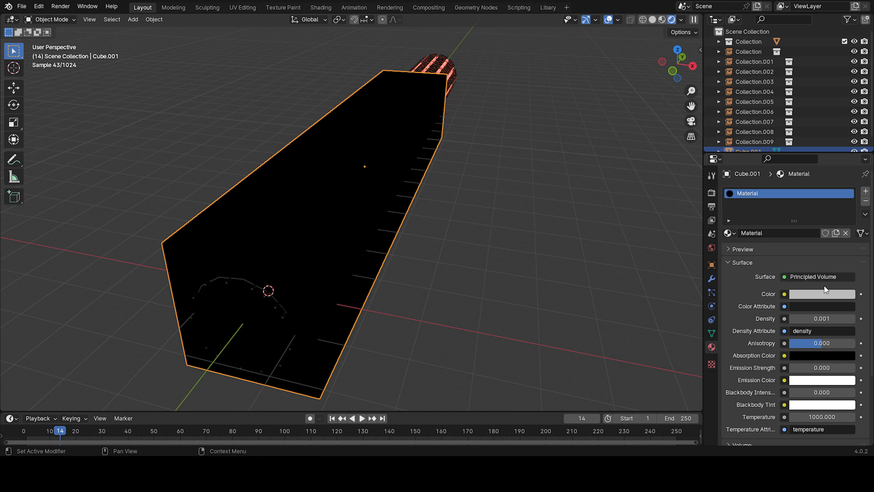
scroll(740, 364, "down", 4)
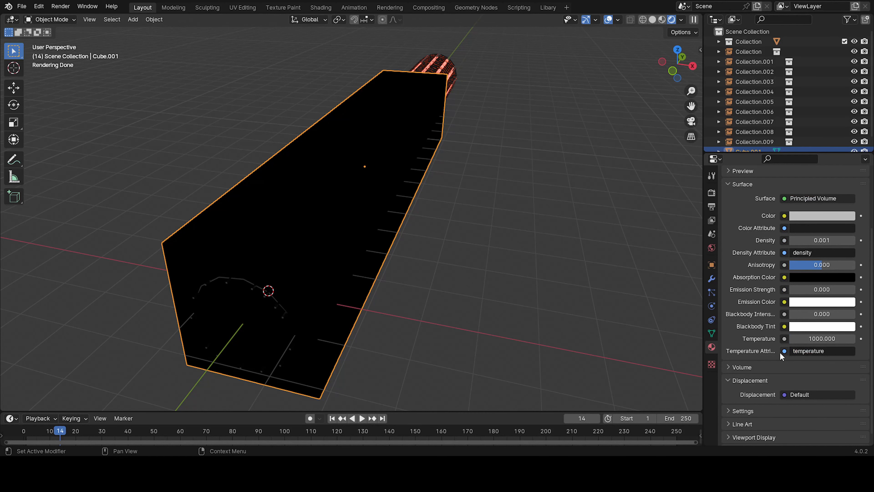
scroll(756, 261, "up", 4)
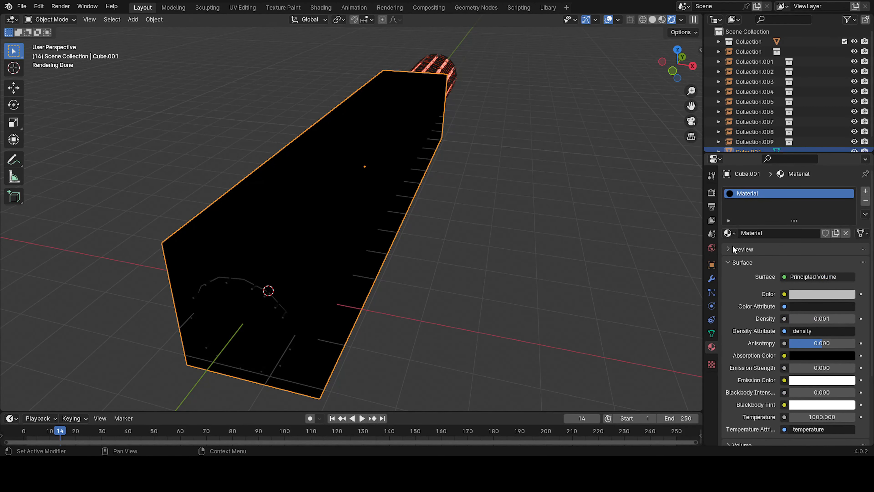
middle_click_drag(516, 243, 494, 255)
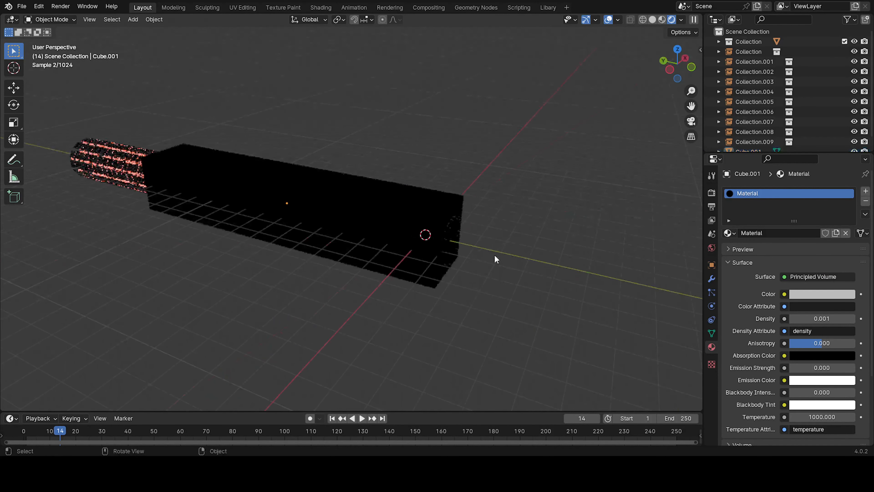
Step: Add a point light at the 3D cursor and select the volume cube again
key("shift+a")
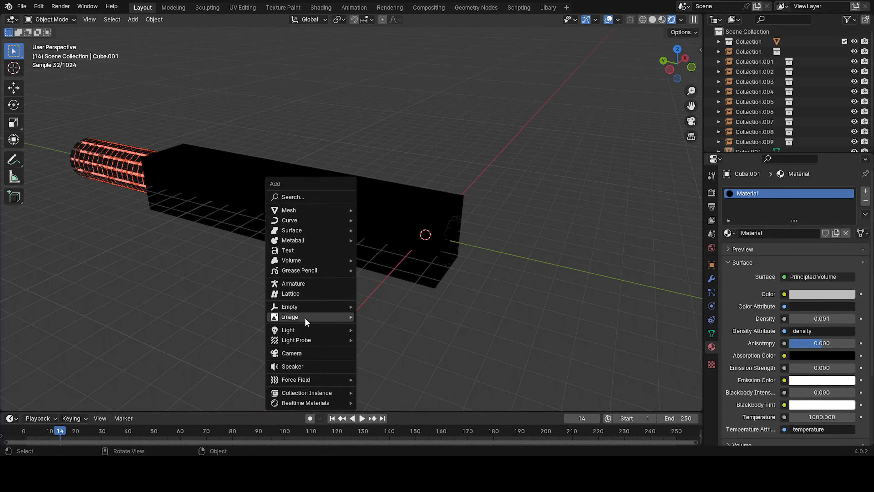
mouse_move(331, 329)
left_click(370, 330)
middle_click_drag(370, 330, 481, 232)
left_click(496, 207)
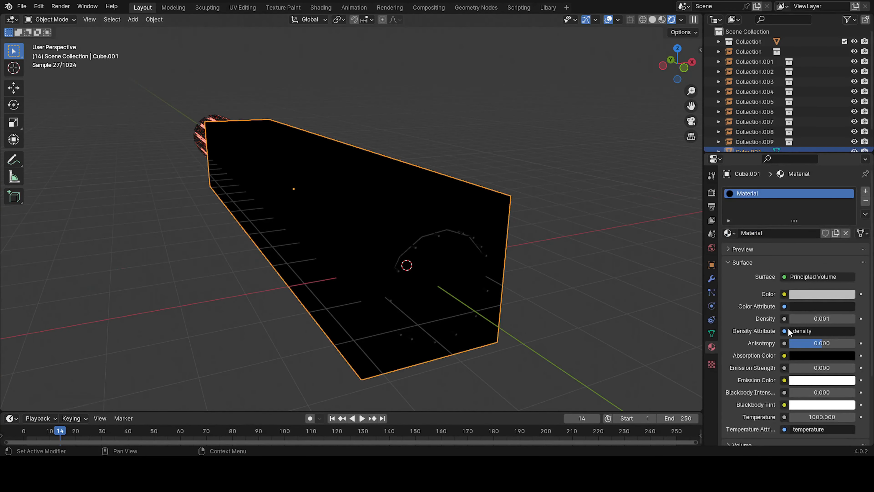
Step: Try deleting the volume cube, undo the deletion, and inspect the inside of the tunnel
left_click_drag(818, 319, 790, 319)
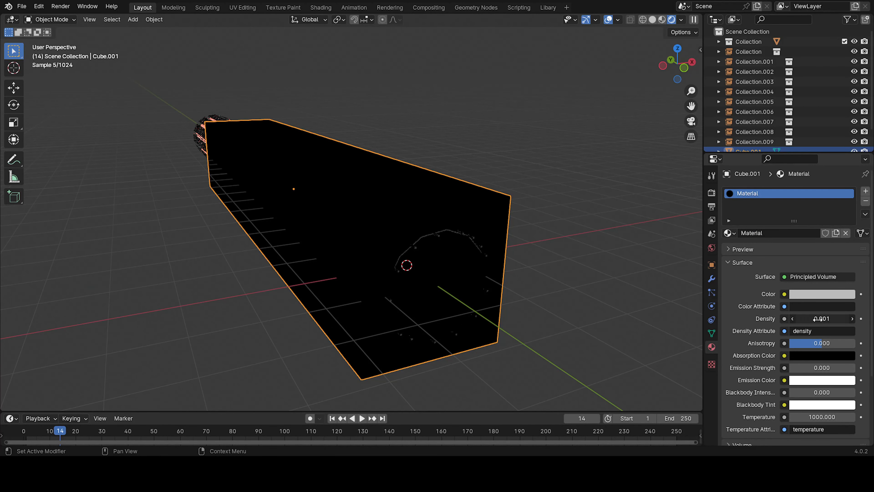
middle_click_drag(558, 243, 369, 243)
key("Delete")
key("ctrl+z")
scroll(402, 243, "up", 6)
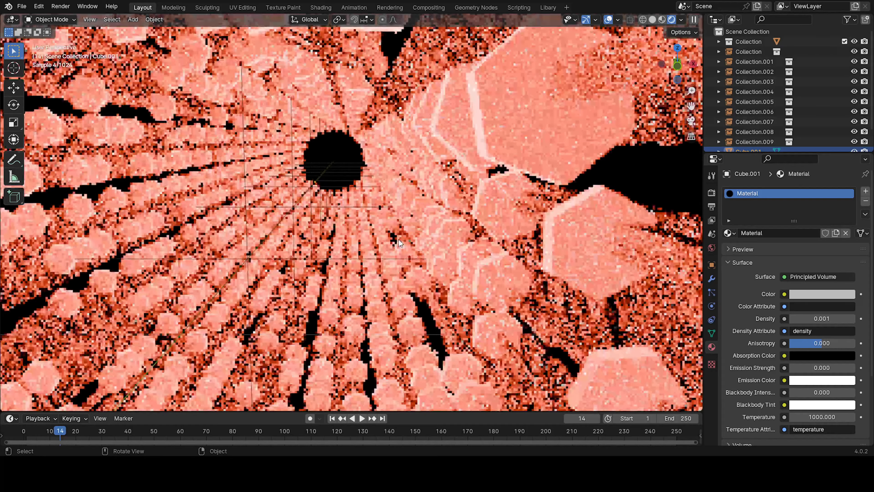
middle_click_drag(398, 239, 405, 237)
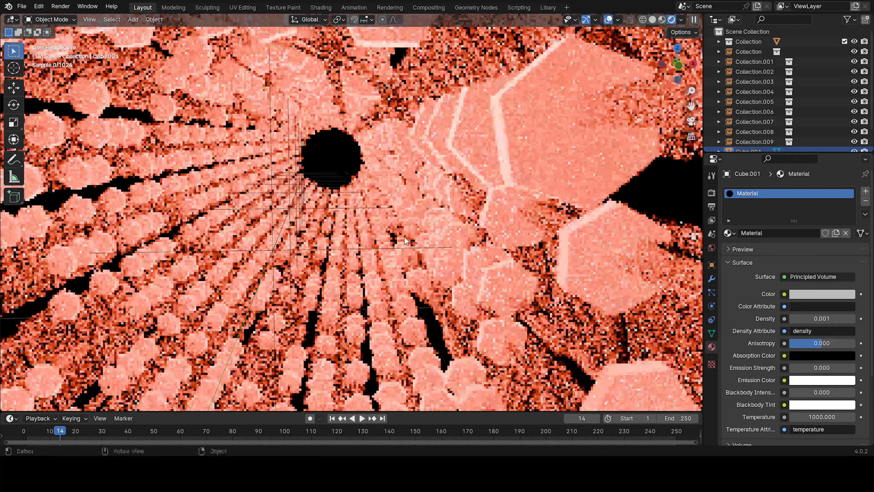
scroll(424, 238, "down", 8)
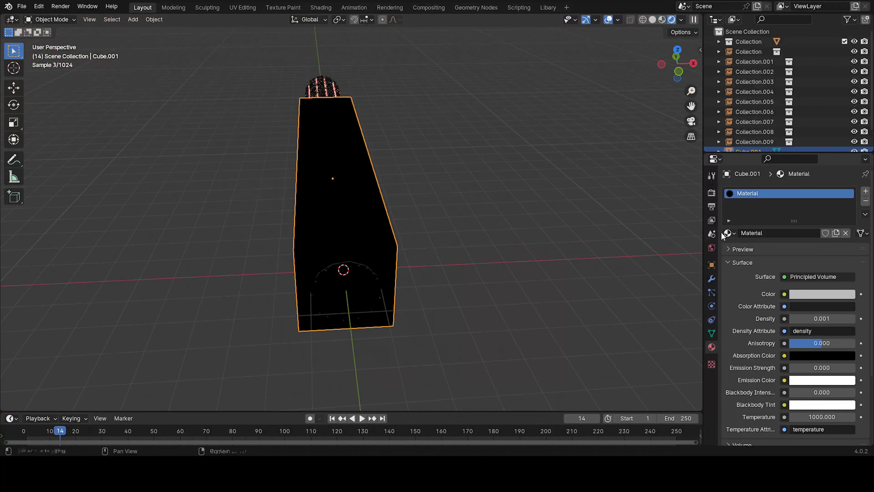
Step: Switch the render engine back to EEVEE
left_click(711, 191)
left_click(791, 191)
left_click(793, 207)
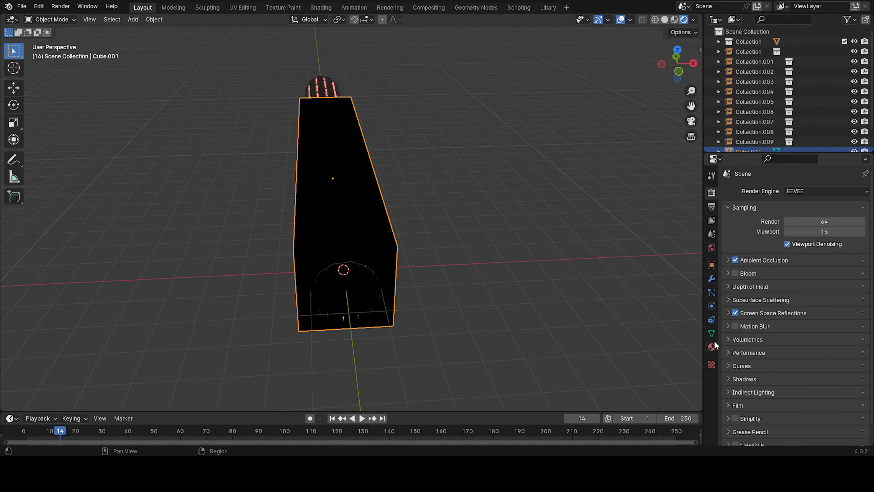
Step: Delete the volume cube surrounding the tunnel
left_click(712, 347)
middle_click_drag(483, 251, 576, 231)
key("Delete")
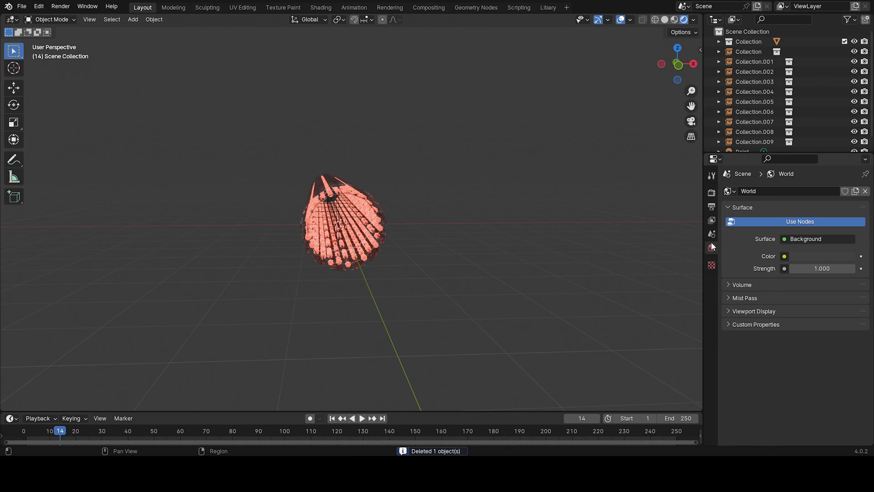
Step: Set the world's surface shader to Principled Volume and check how the tunnel looks in it
left_click(792, 239)
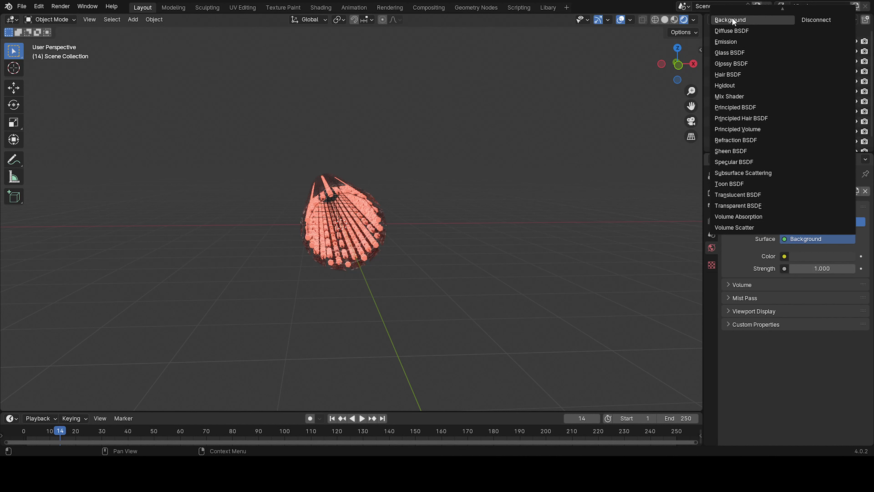
left_click(757, 127)
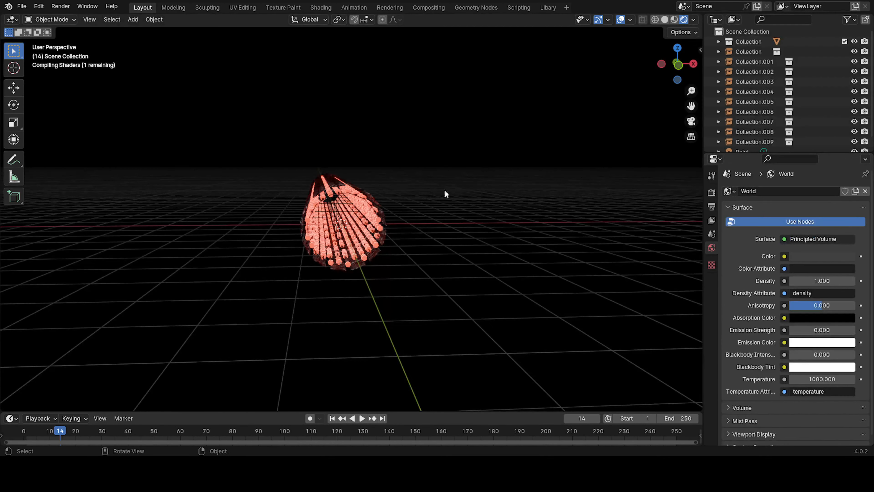
middle_click_drag(446, 193, 567, 219)
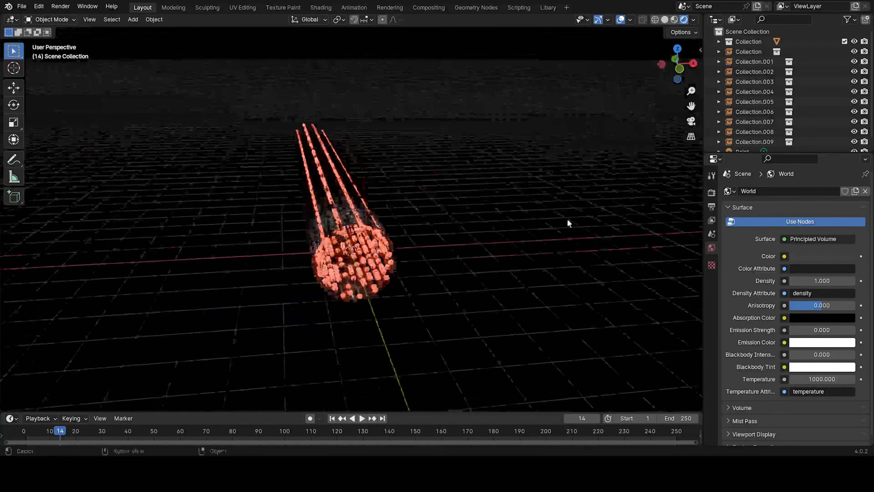
middle_click_drag(523, 260, 558, 246)
left_click_drag(825, 280, 873, 280)
right_click(825, 280)
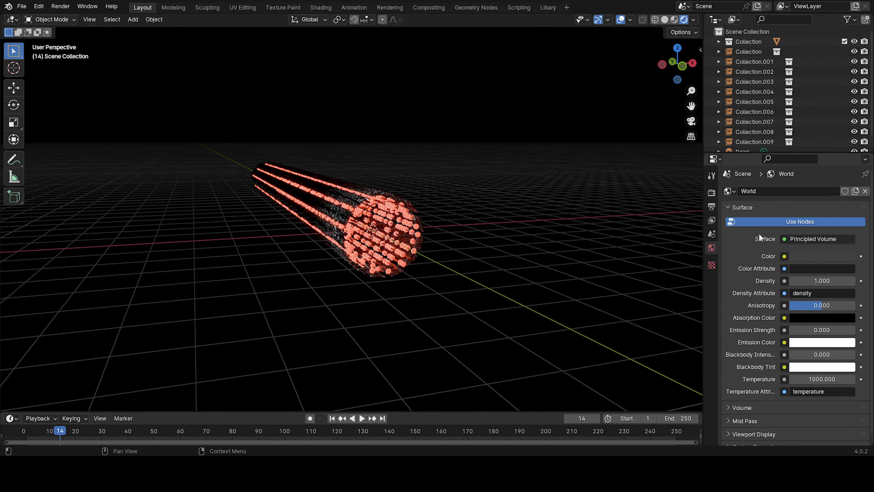
Step: Add a camera at the tunnel's centre, aligned to the front view down its length
middle_click_drag(551, 186, 398, 222)
key("KP_1")
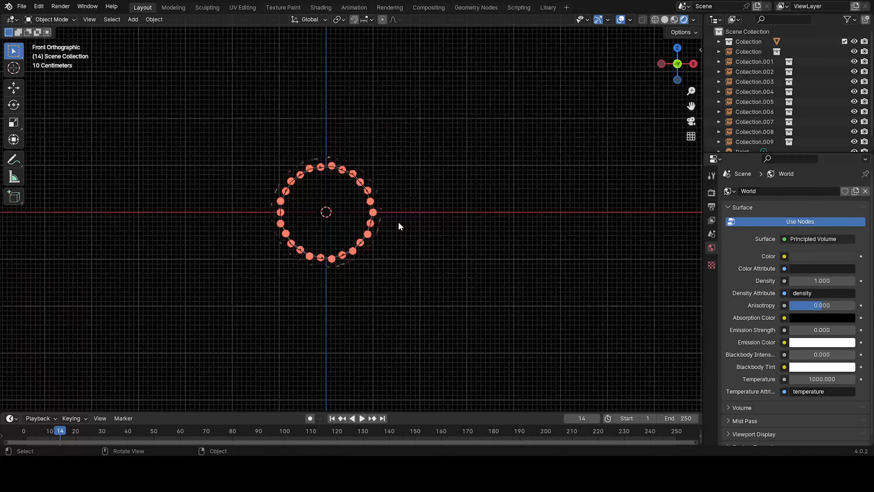
scroll(370, 240, "up", 4)
key("shift+a")
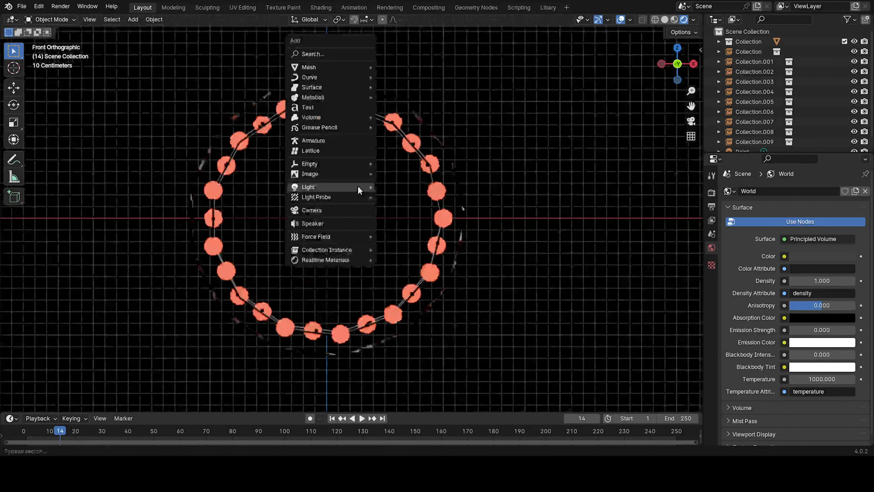
left_click(334, 206)
Step: Insert a location keyframe for the camera at frame 0
middle_click_drag(398, 198, 365, 260)
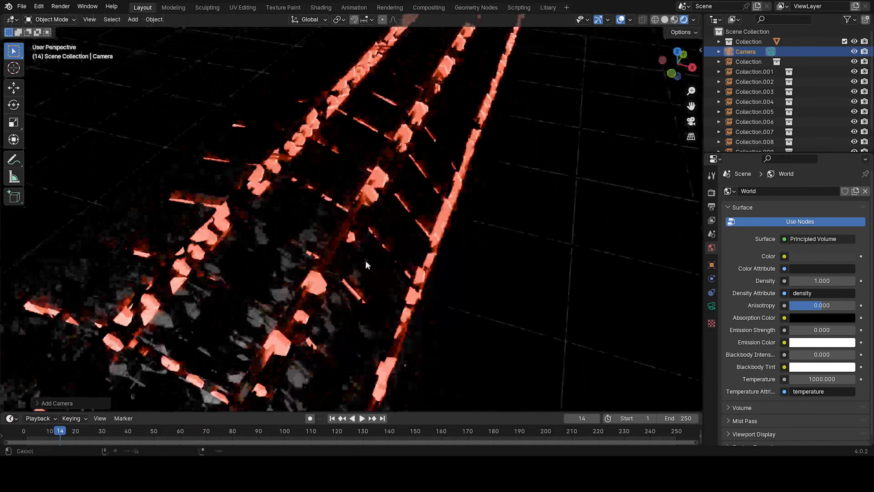
key("KP_7")
scroll(369, 273, "down", 1)
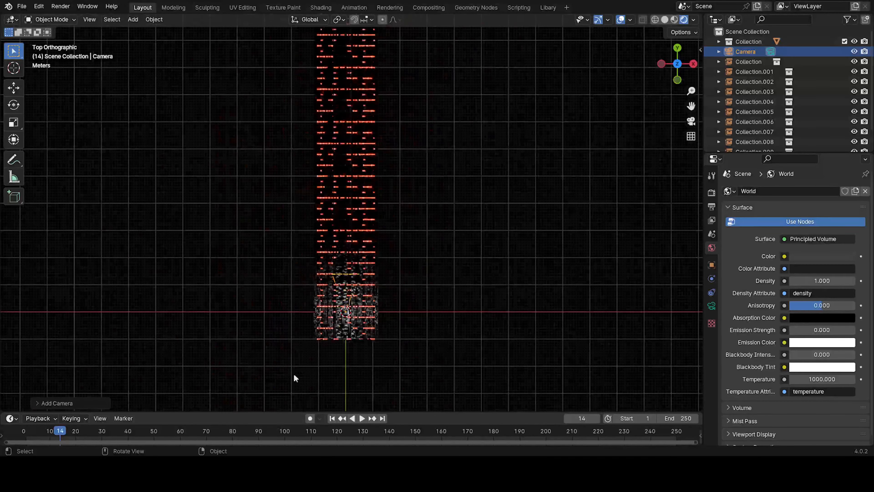
left_click(332, 417)
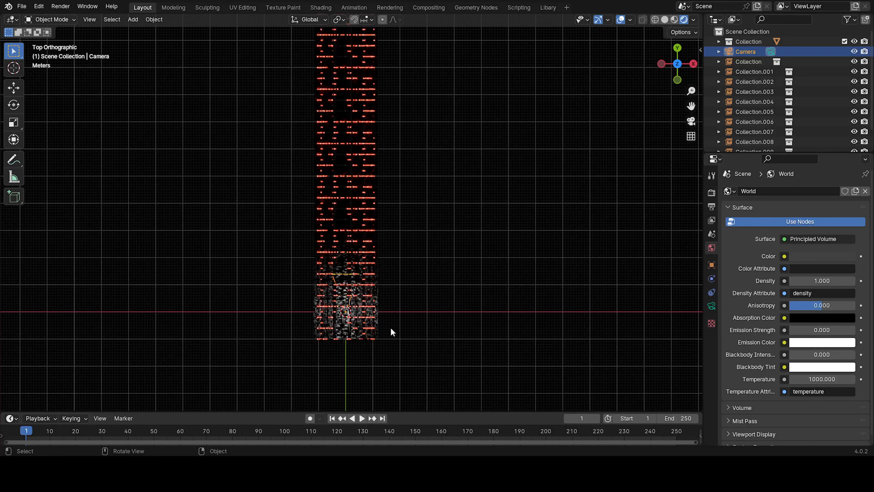
key("Left")
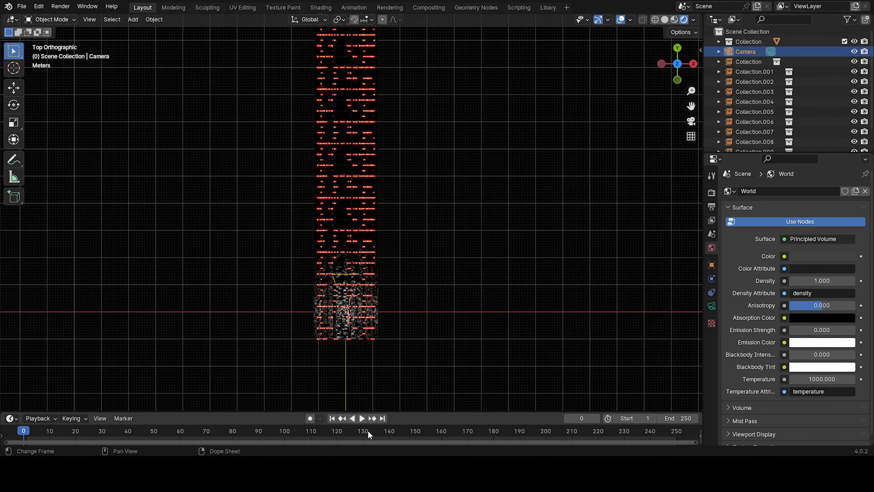
key("i")
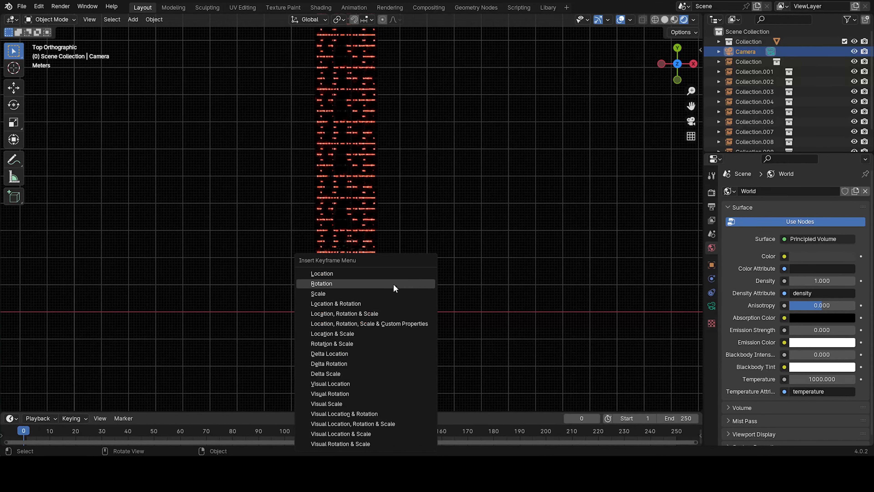
left_click(387, 274)
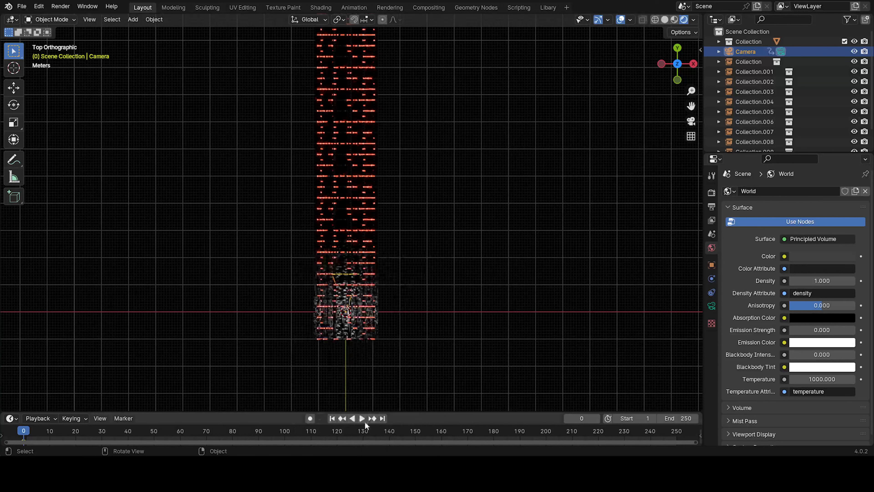
Step: Go to frame 250 and show the tunnel from above in wireframe shading
left_click(676, 430)
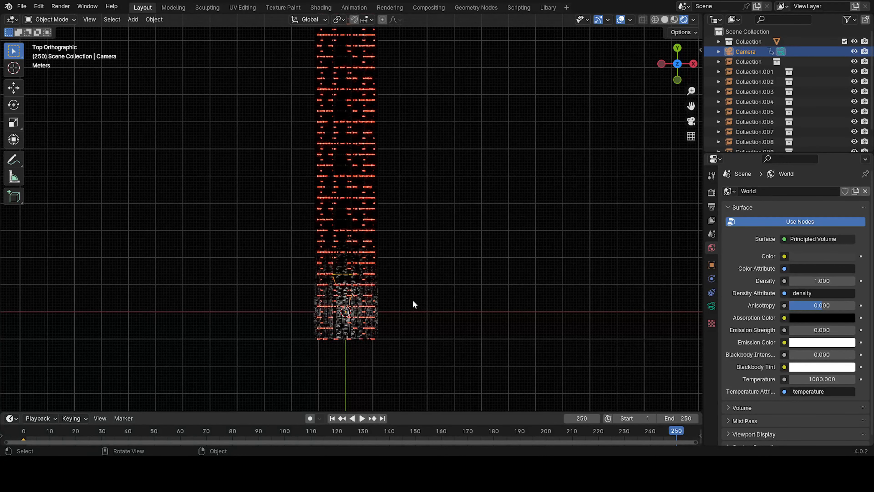
left_click(665, 19)
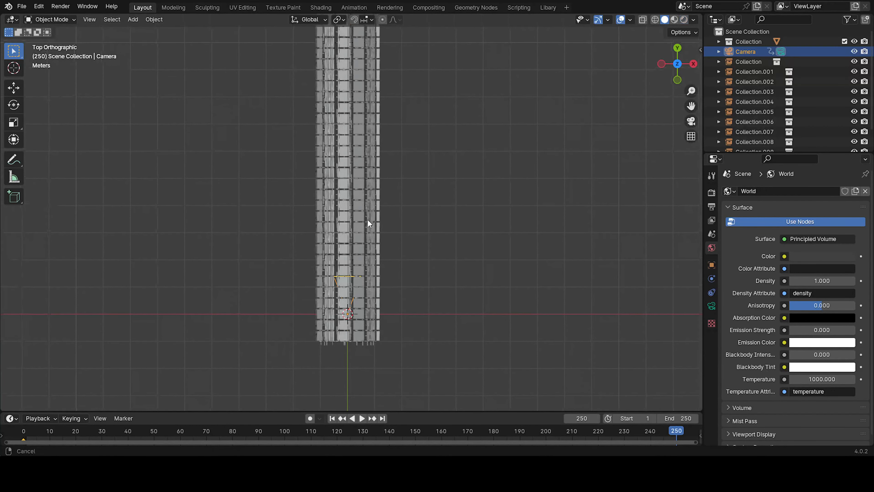
middle_click_drag(367, 221, 362, 241, "shift")
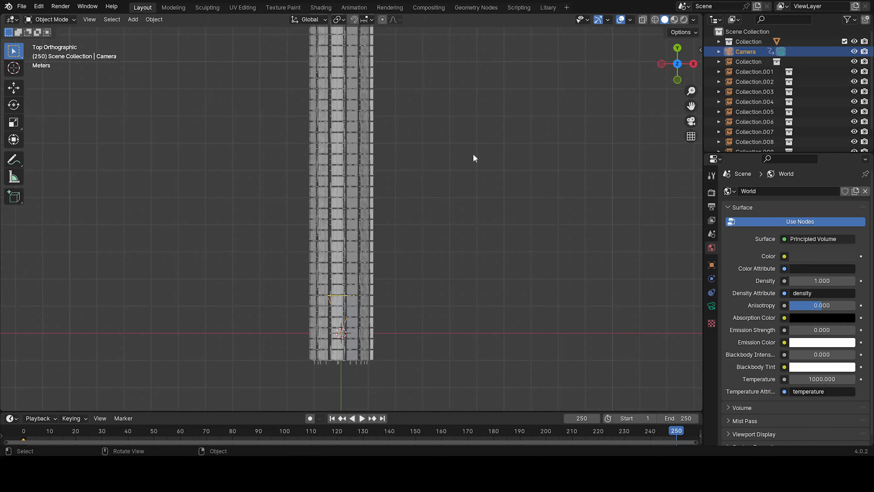
left_click(655, 19)
scroll(408, 275, "down", 3)
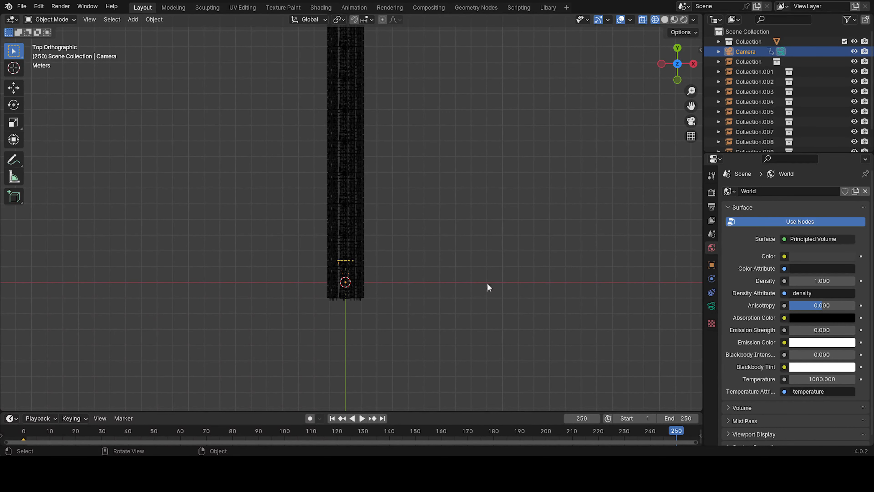
Step: Examine the tunnel's repeating segments by selecting the original and its successive collection instances
left_click(363, 281)
scroll(360, 281, "up", 3)
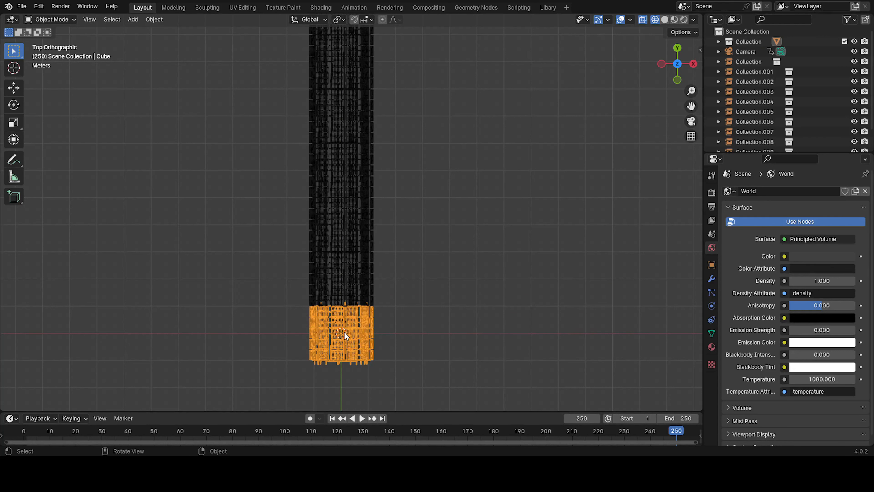
left_click(364, 275)
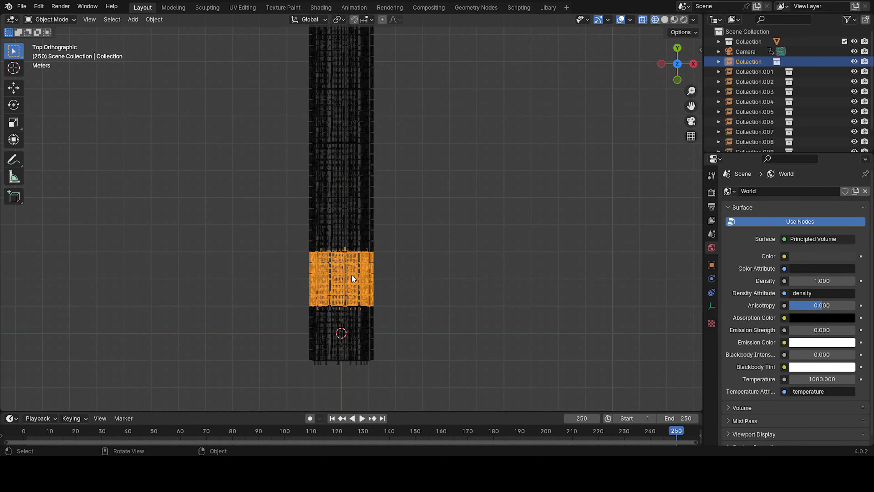
left_click(351, 220)
left_click(348, 175)
left_click(353, 106)
left_click(357, 73)
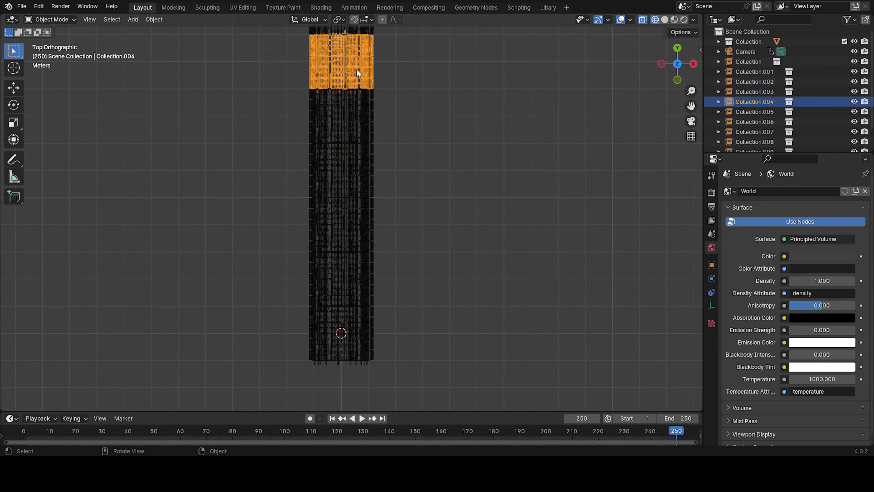
left_click(336, 310)
left_click(335, 302)
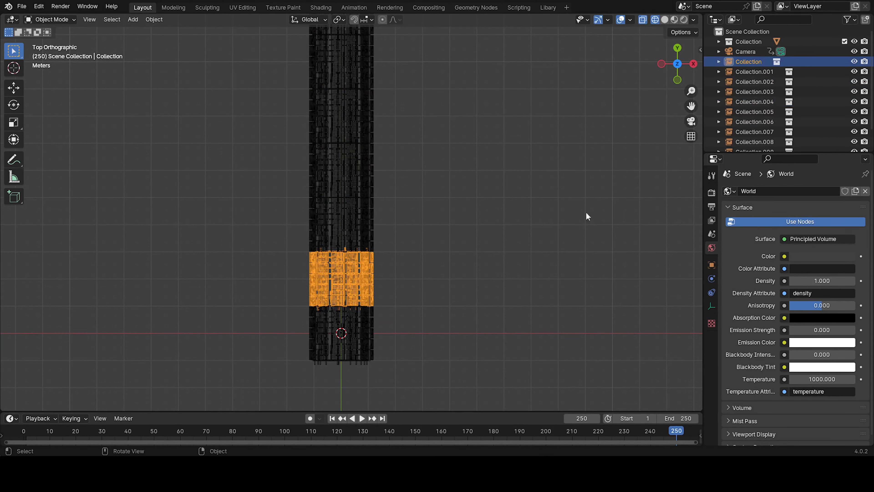
Step: Move the camera 2 m along the global Y axis and insert a location keyframe at frame 250
left_click(746, 51)
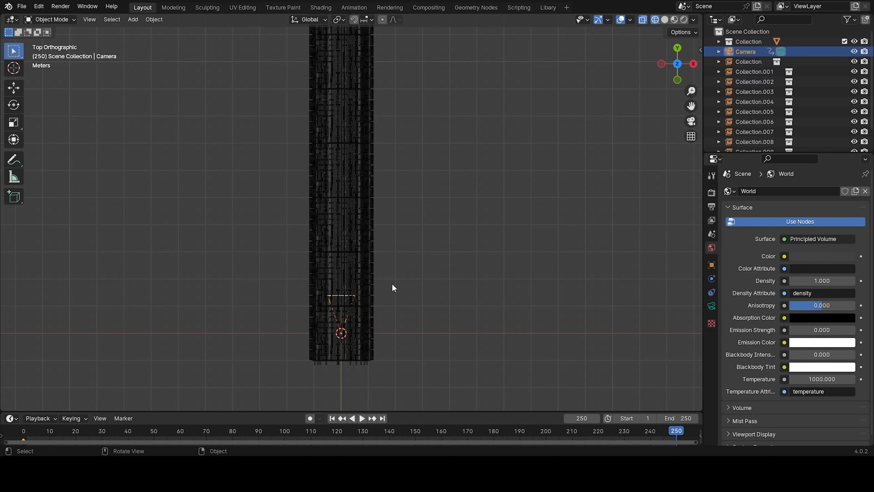
key("g")
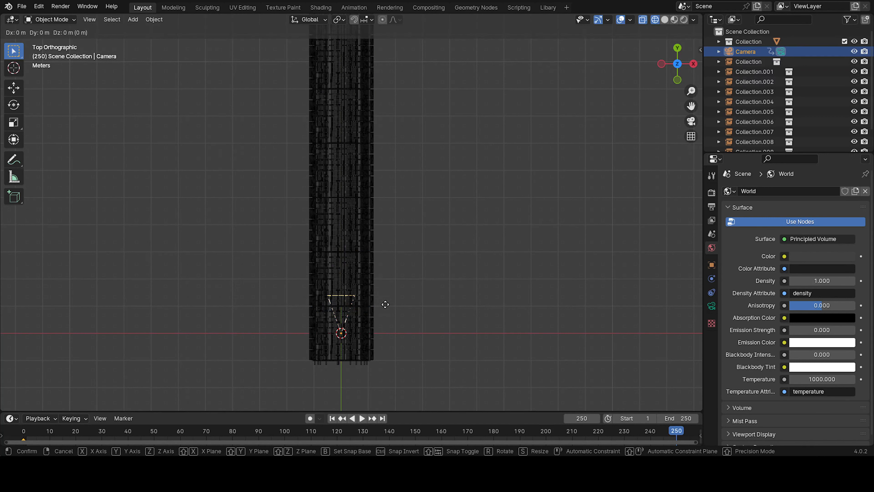
key("y")
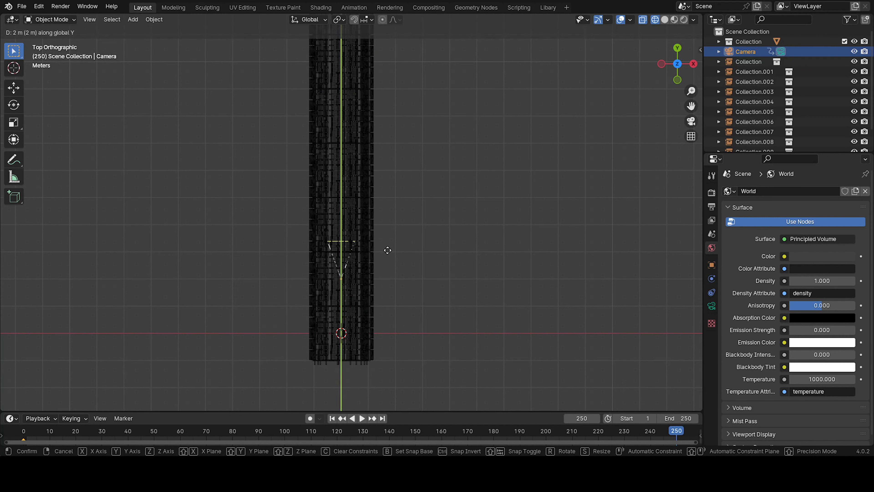
left_click(388, 250)
key("i")
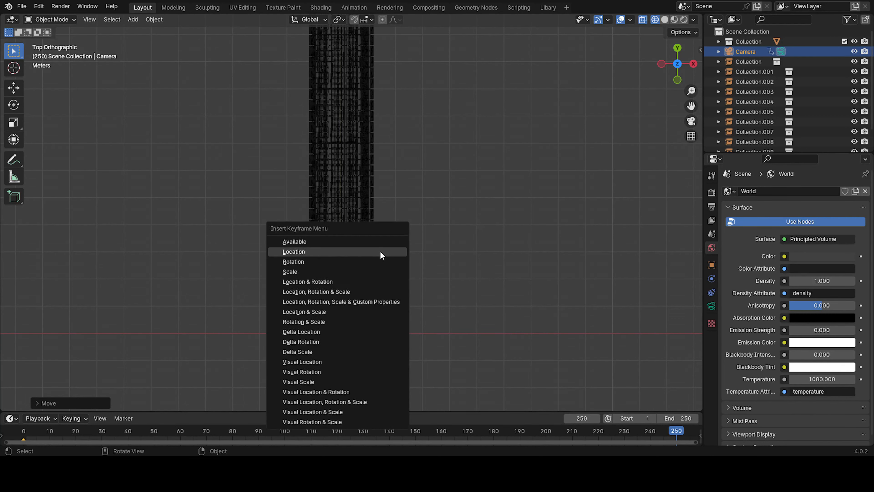
left_click(379, 251)
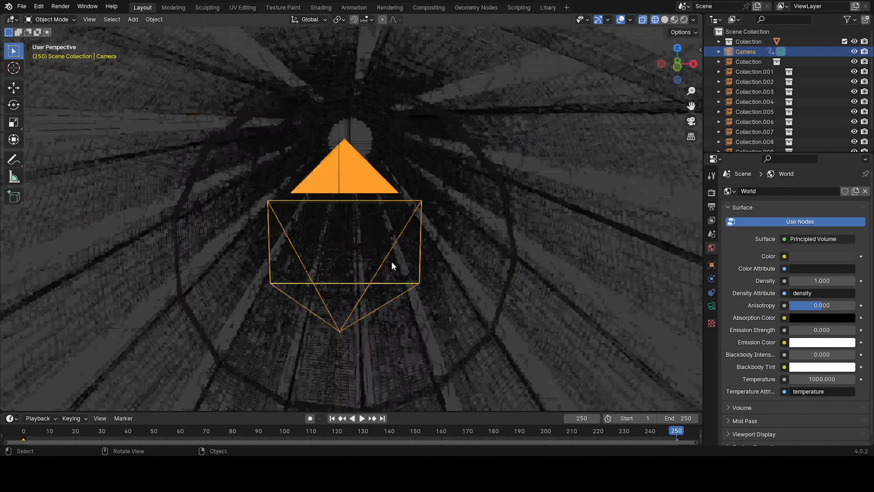
Step: Play the animation from frame 1 through the camera in solid shading and set the keyframe interpolation to Linear
key("KP_0")
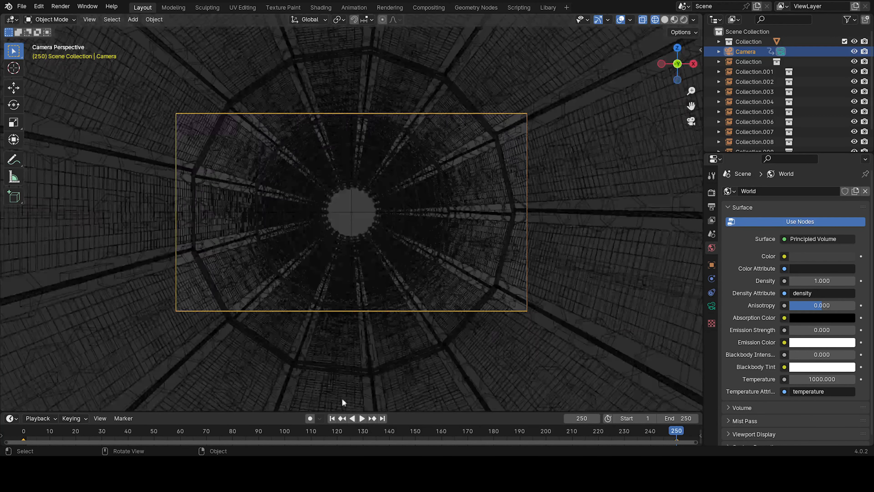
key("shift+Left")
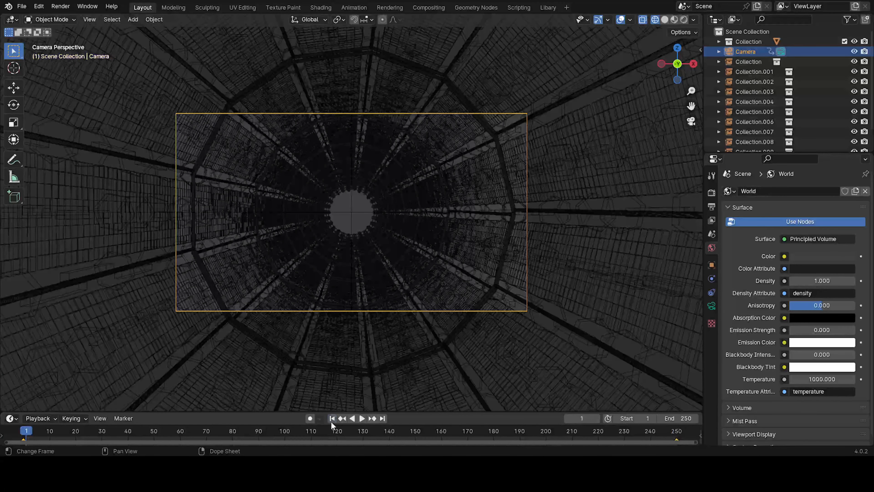
left_click(667, 19)
key("space")
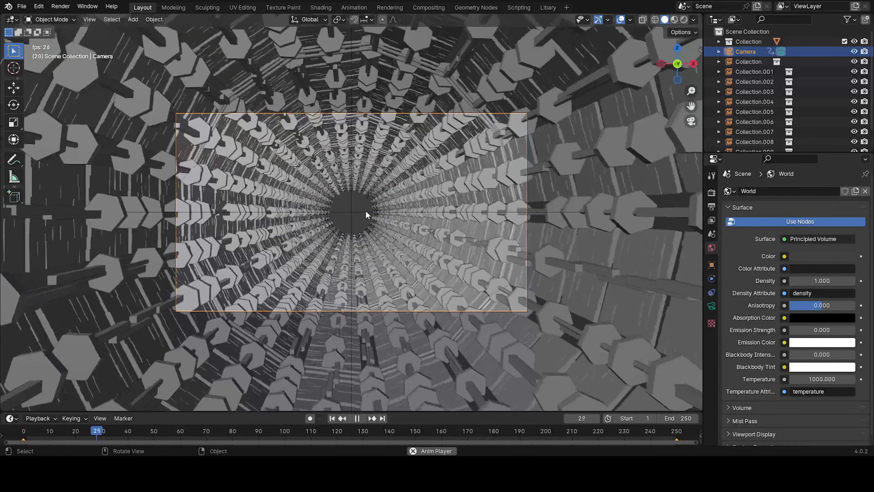
key("t")
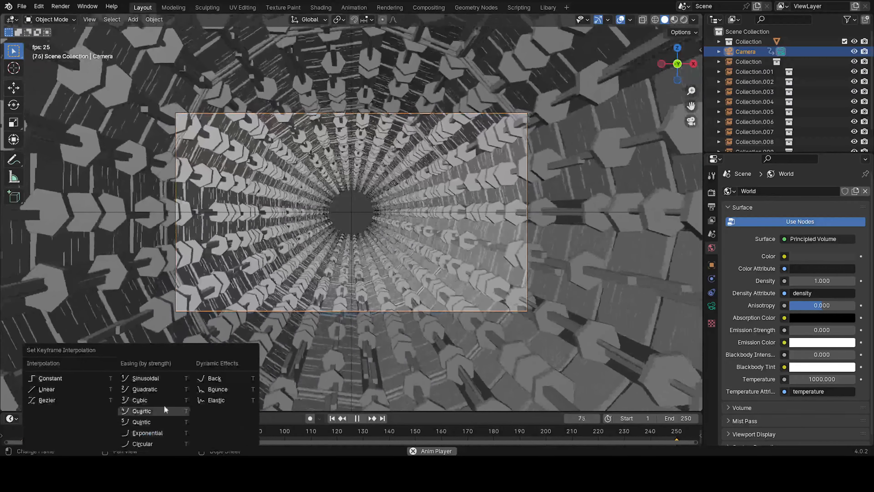
left_click(69, 389)
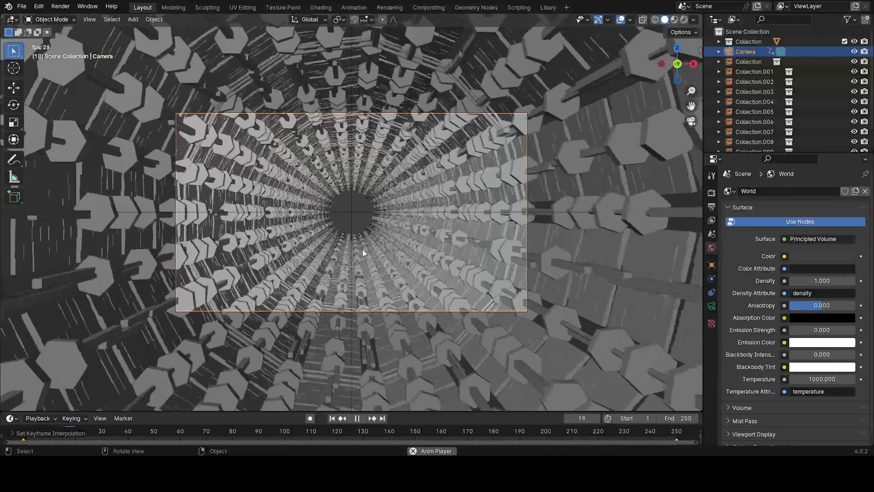
Step: Examine the playing camera movement from above against the original tunnel segment and its first instance
middle_click_drag(357, 253, 347, 283)
key("KP_7")
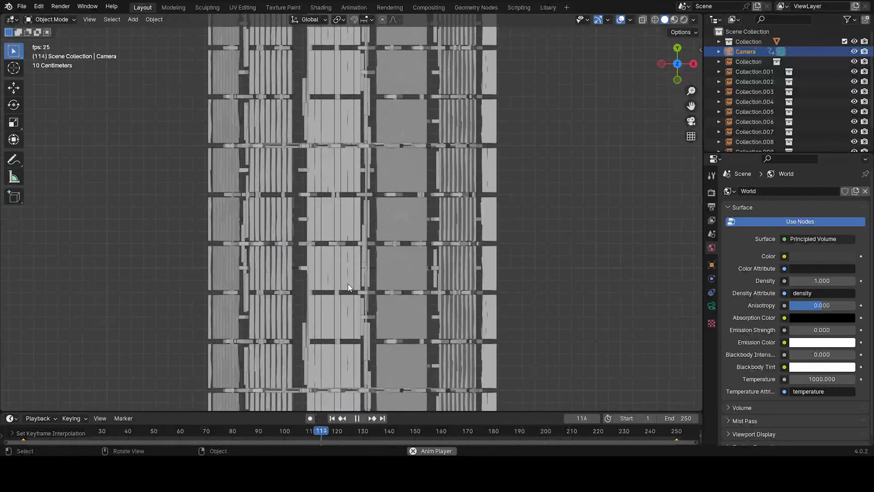
scroll(348, 283, "down", 7)
middle_click_drag(439, 348, 330, 286, "shift")
scroll(266, 289, "up", 4)
scroll(275, 294, "down", 4)
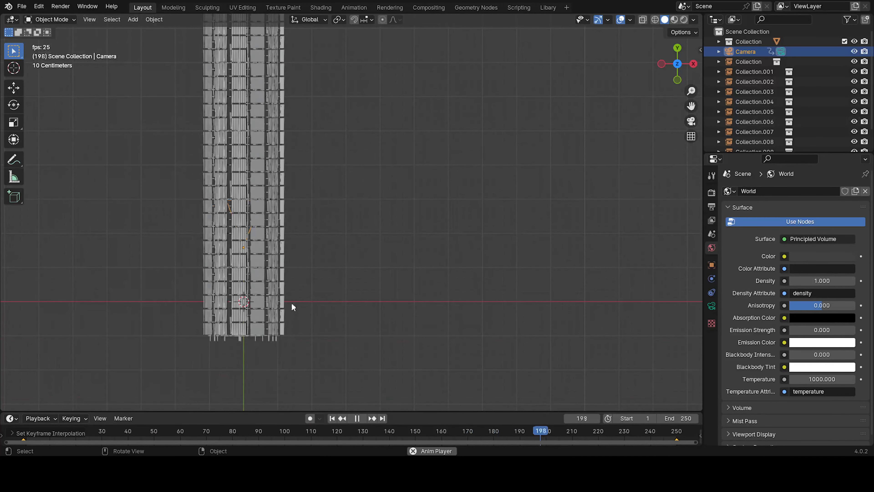
left_click(278, 296)
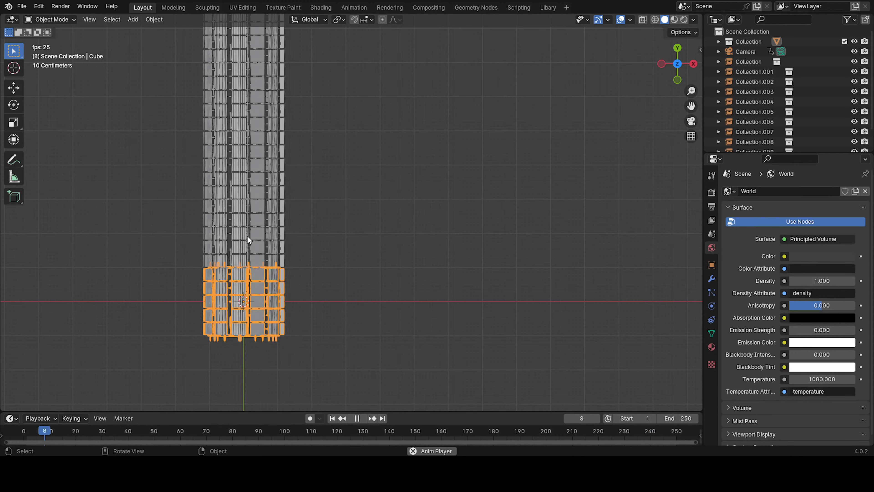
left_click(235, 232)
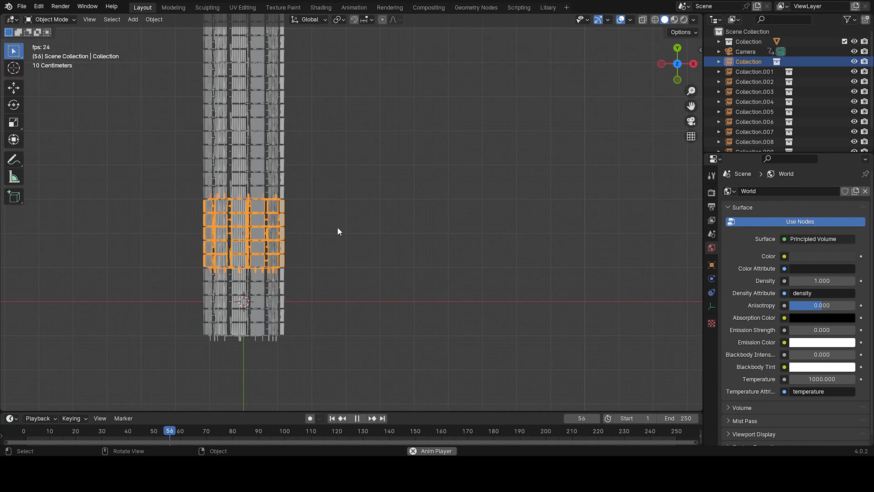
scroll(338, 227, "down", 4)
middle_click_drag(319, 162, 347, 216, "shift")
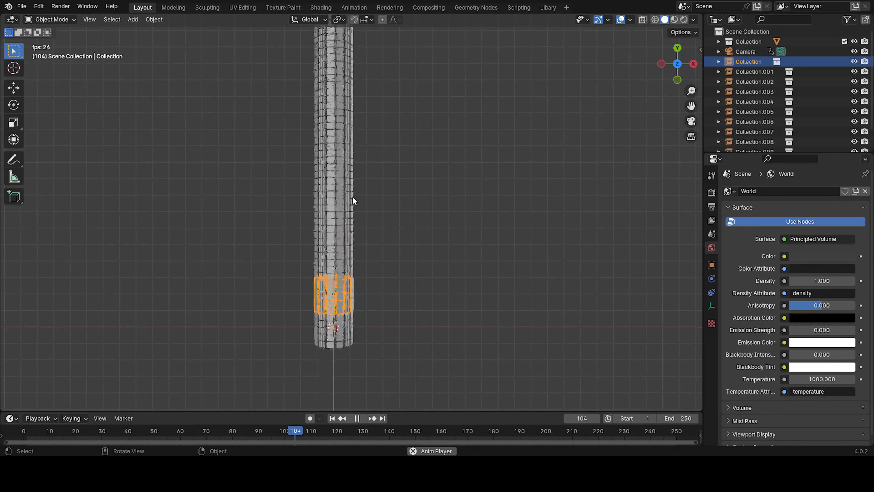
Step: Examine the playing flight through the camera and the tunnel from outside, stopping playback at the first frame
key("KP_0")
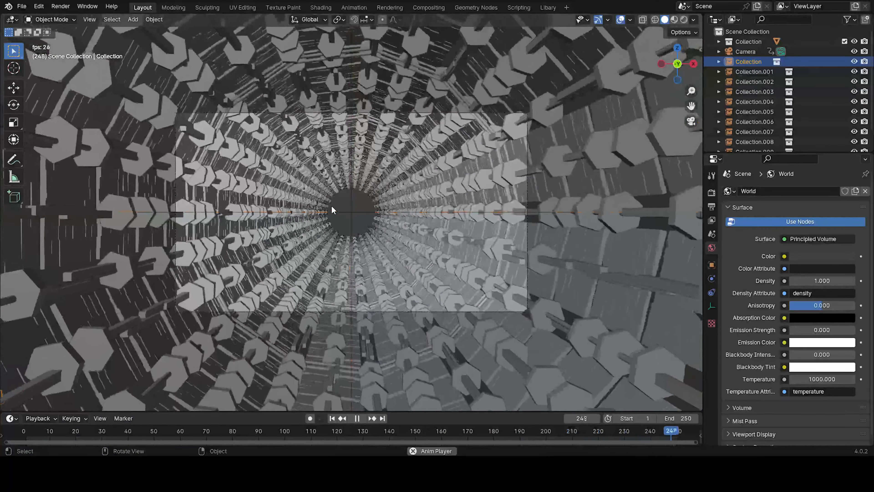
key("a")
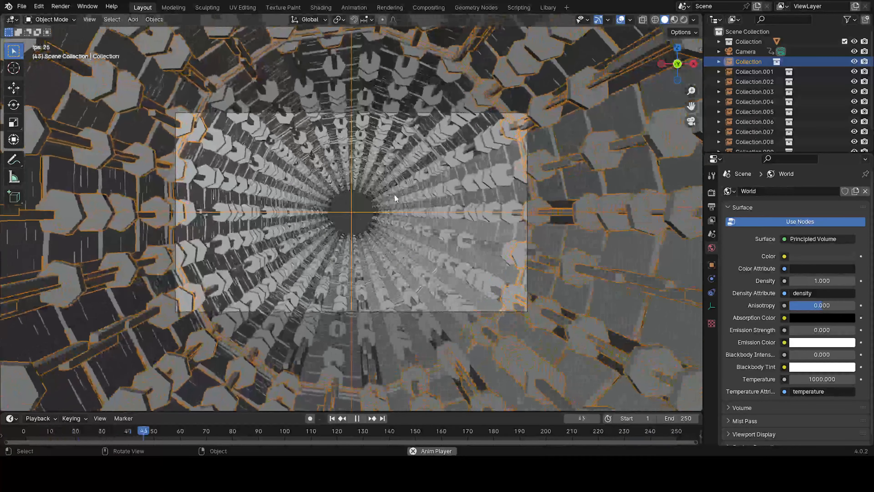
middle_click_drag(394, 194, 394, 206)
scroll(402, 216, "down", 6)
left_click(451, 220)
middle_click_drag(451, 224, 435, 209)
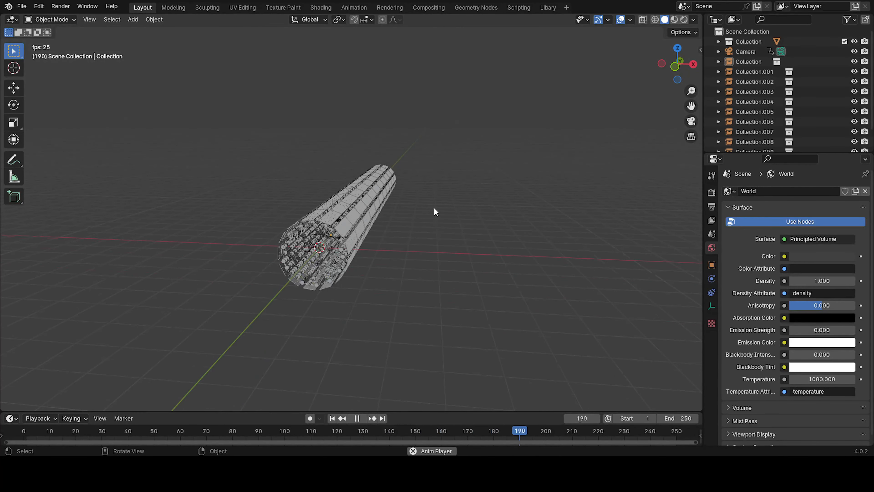
key("KP_0")
key("space")
left_click(331, 418)
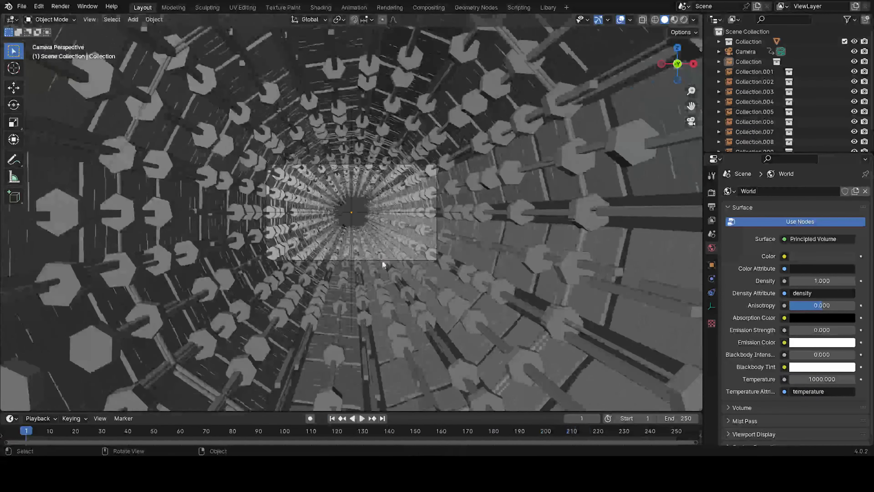
Step: Add a point light at the world origin inside the tunnel, working from the top view
middle_click_drag(431, 212, 413, 266)
key("KP_7")
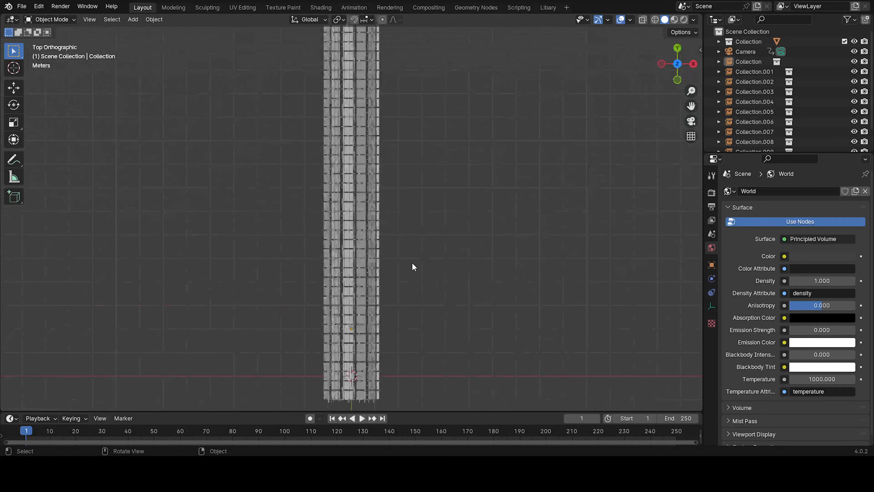
key("shift+a")
mouse_move(375, 255)
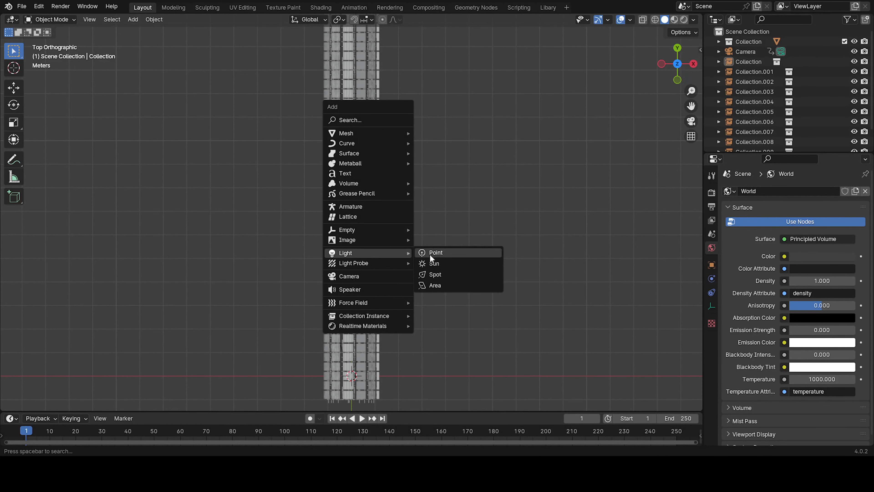
left_click(434, 253)
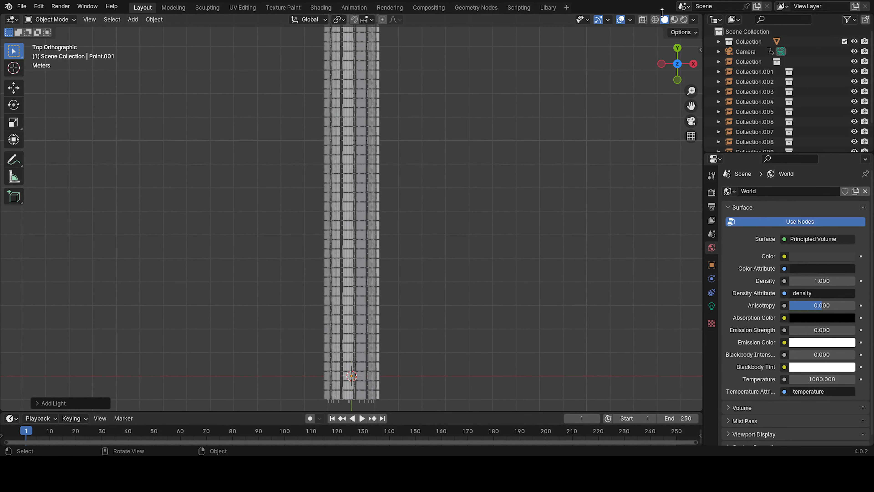
Step: Move the new point light about 3.1 m along the global Y axis, using wireframe shading to see it
left_click(654, 20)
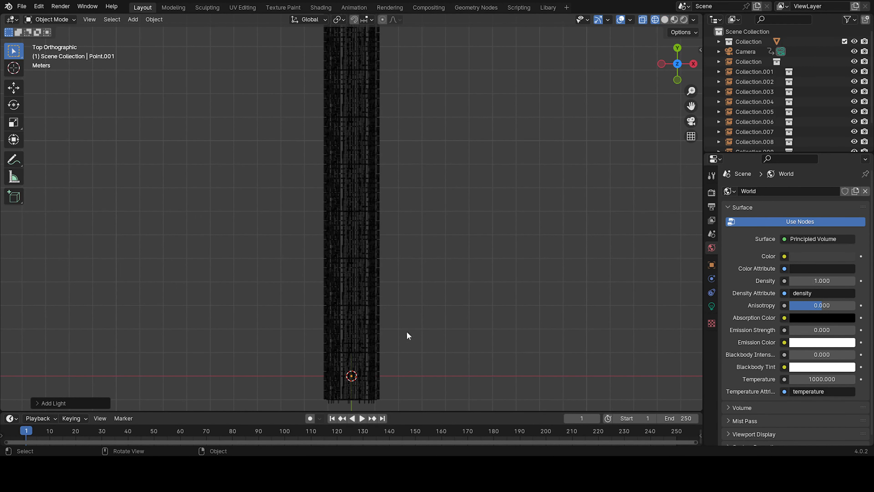
key("g")
key("z")
key("y")
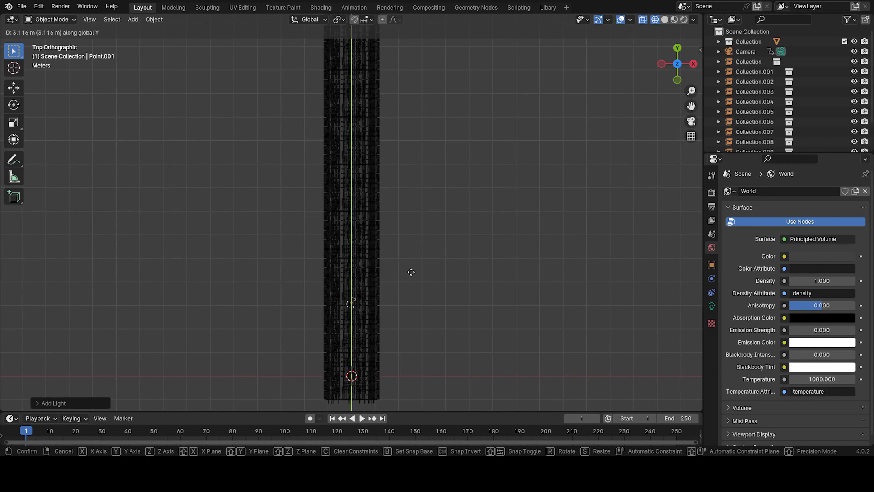
key("Return")
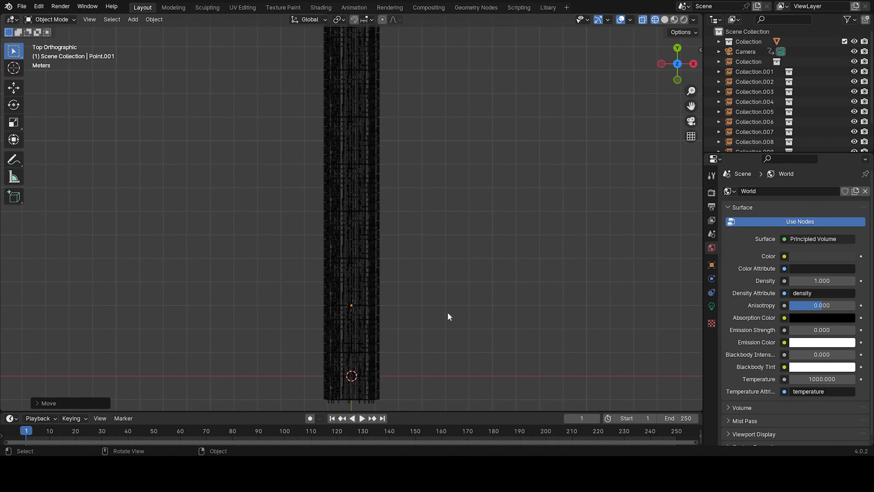
Step: Tint the new point light's colour a very pale pink
left_click(712, 306)
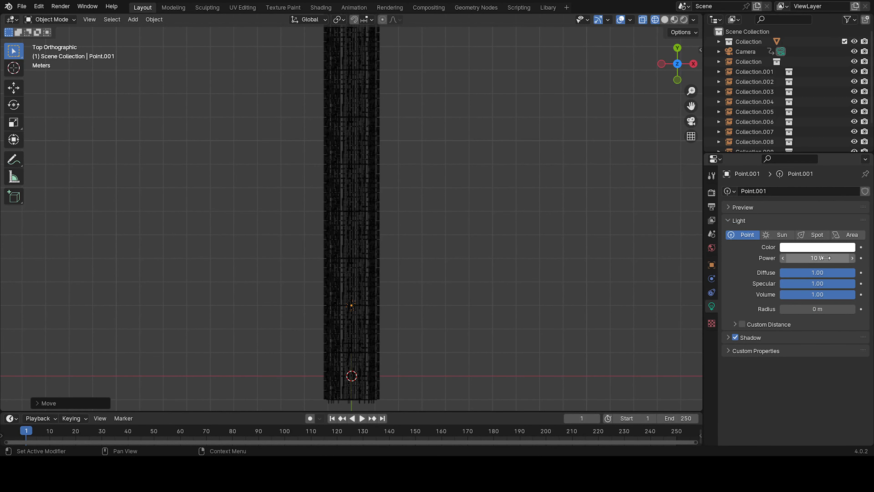
left_click(809, 248)
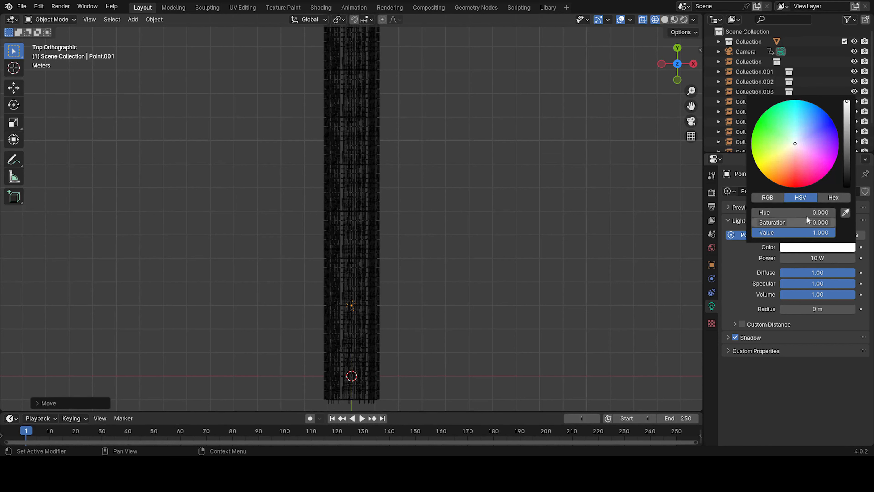
mouse_move(771, 156)
left_mouse_down()
mouse_move(792, 164)
mouse_move(790, 179)
mouse_move(795, 145)
left_mouse_up()
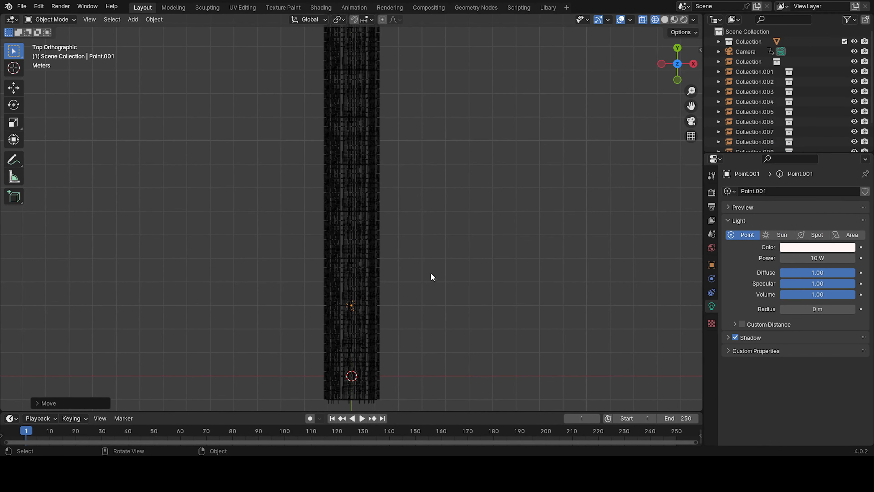
Step: Raise the point light's power to 56.2 W while viewing the tunnel through the camera in rendered shading
key("KP_0")
left_click(664, 19)
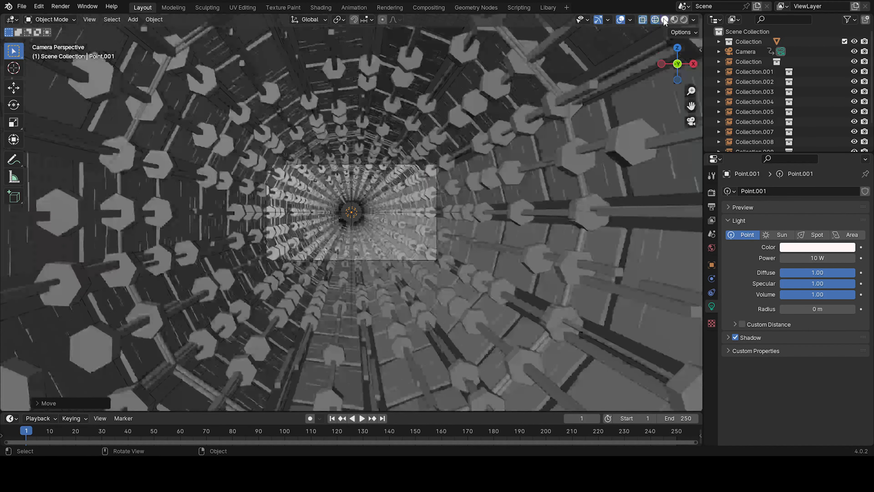
left_click(684, 19)
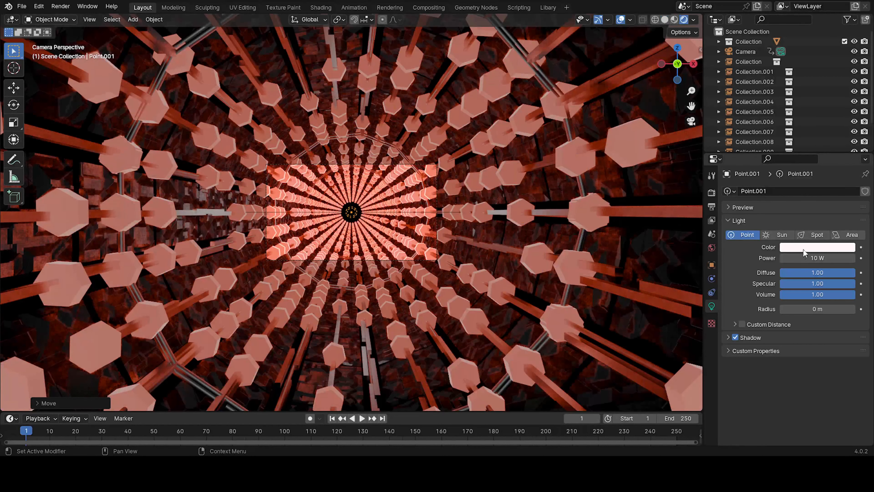
left_click_drag(818, 257, 843, 258)
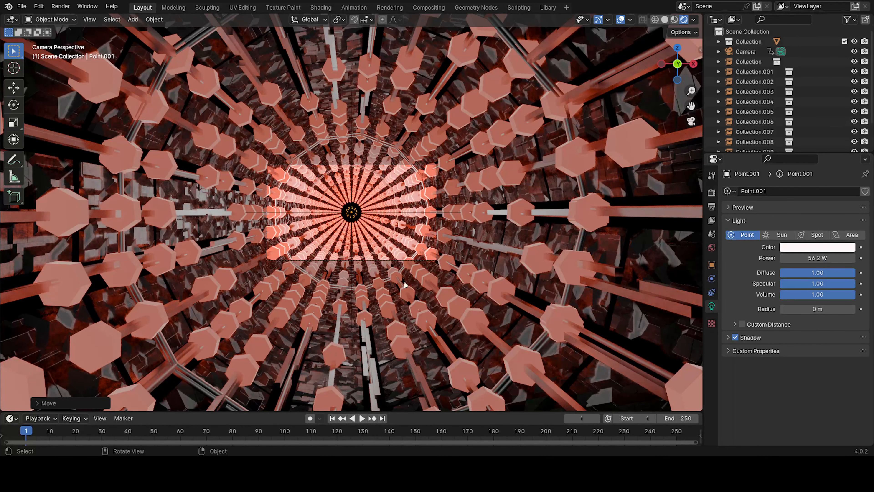
Step: Select the original tunnel segment and set its Hex material's emission strength to 5.1
left_click(480, 317)
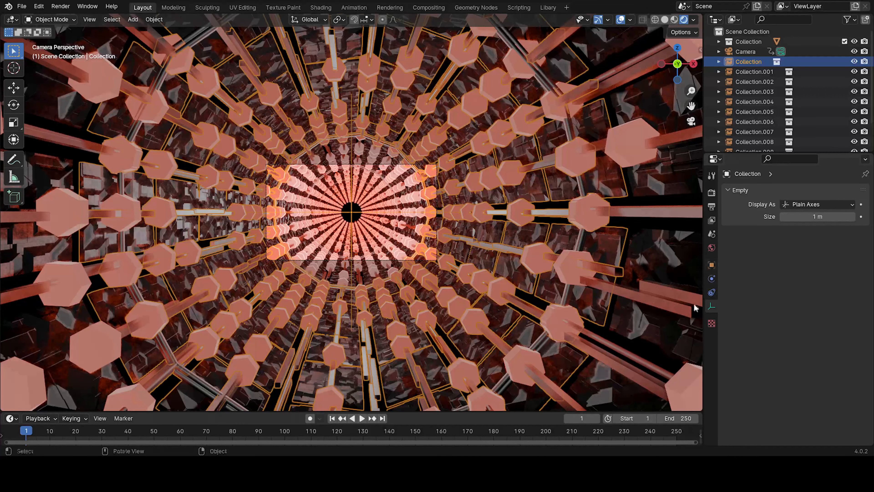
middle_click_drag(603, 255, 556, 271)
scroll(555, 271, "down", 6)
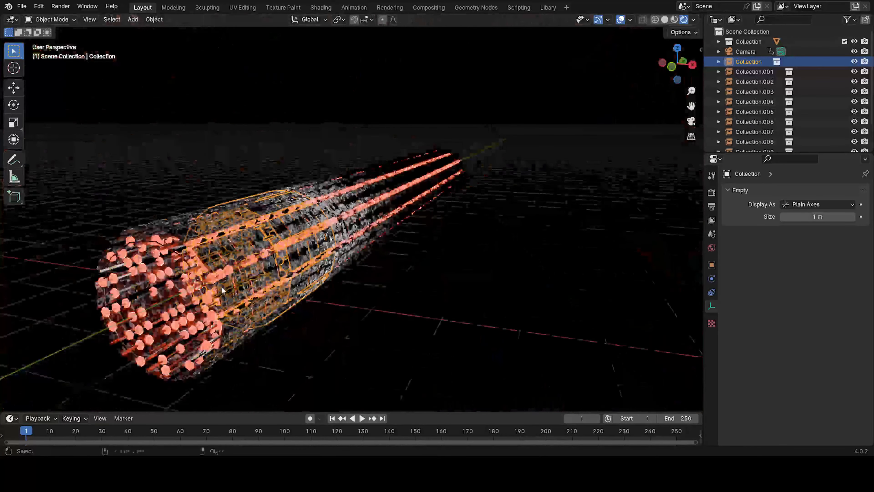
left_click(179, 281)
key("KP_0")
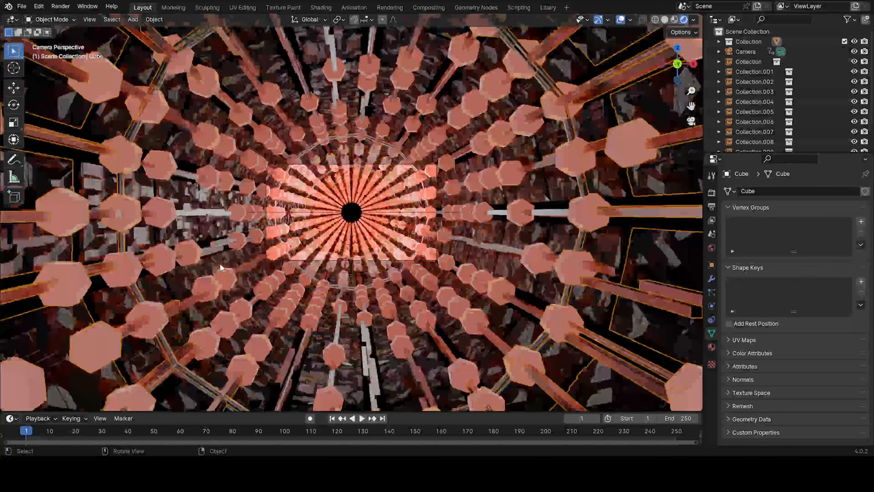
left_click(709, 346)
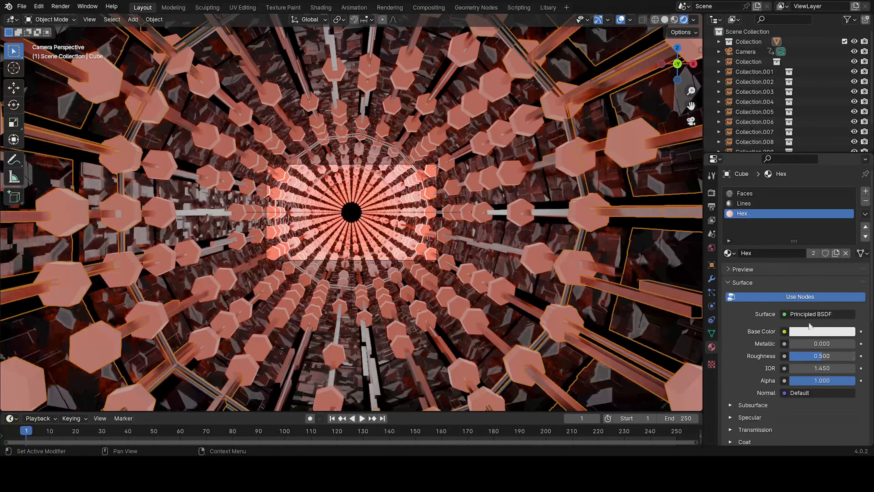
scroll(776, 413, "down", 5)
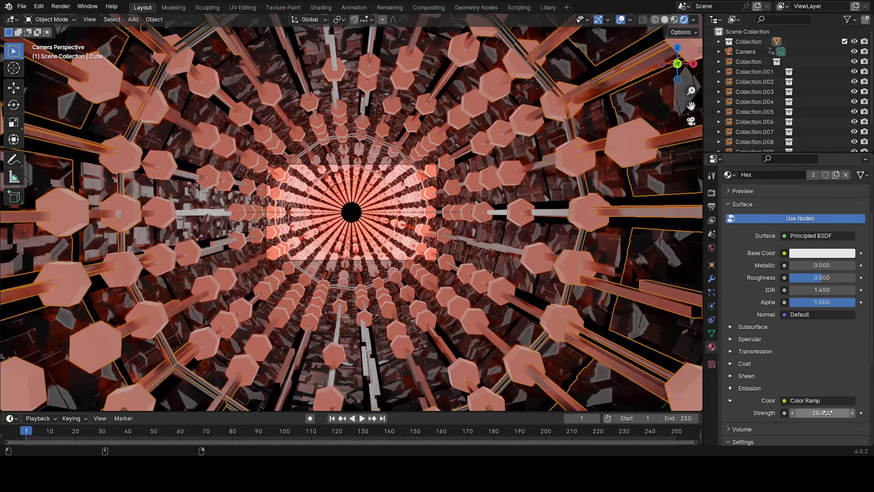
left_click_drag(827, 412, 792, 413)
left_click_drag(822, 412, 842, 412)
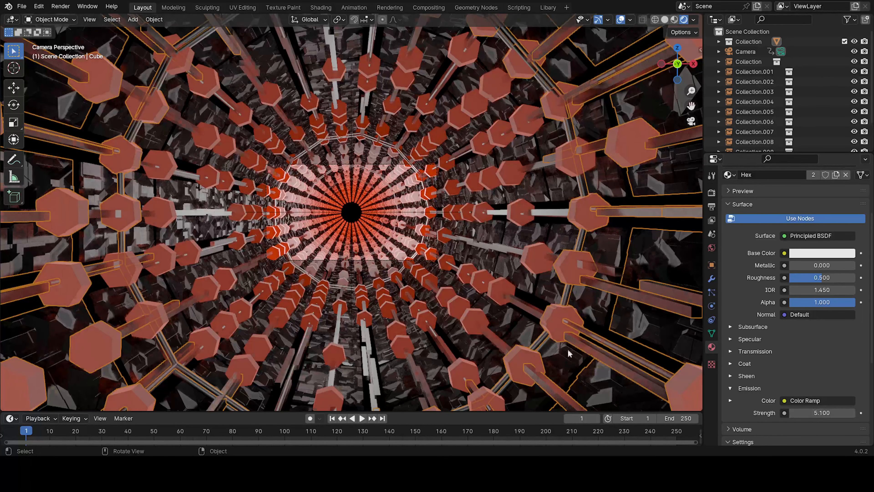
Step: Try the Cycles render engine on the tunnel in the camera view and switch back to EEVEE
scroll(526, 347, "up", 6)
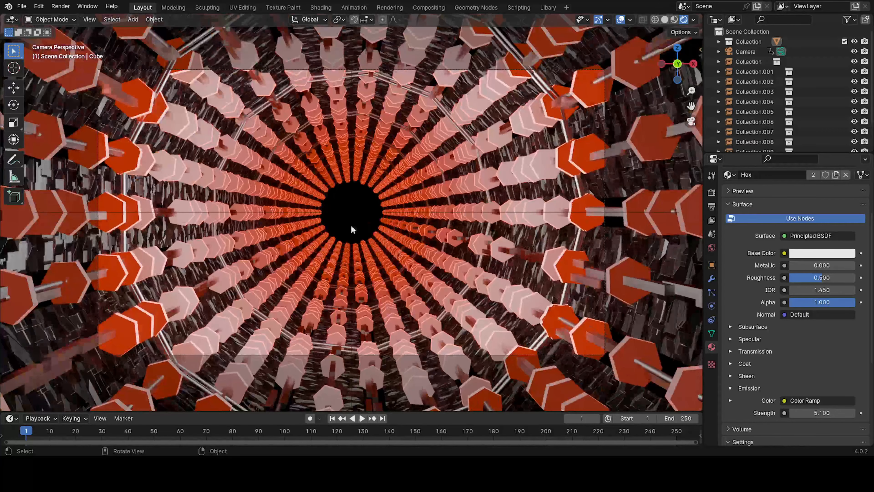
scroll(484, 289, "down", 1)
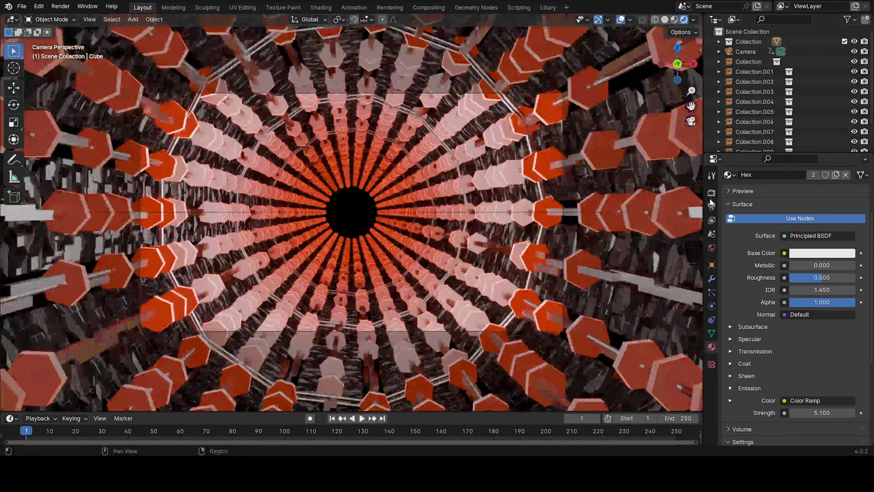
left_click(712, 192)
left_click(806, 205)
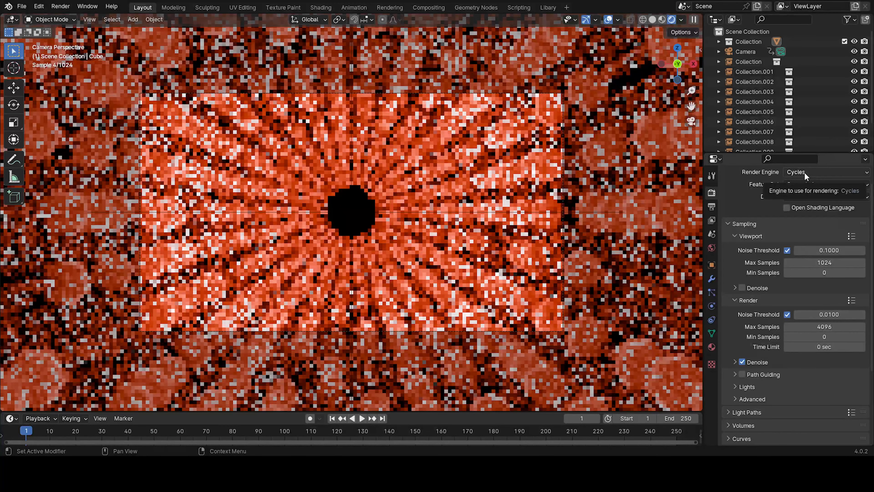
left_click(804, 172)
left_click(798, 184)
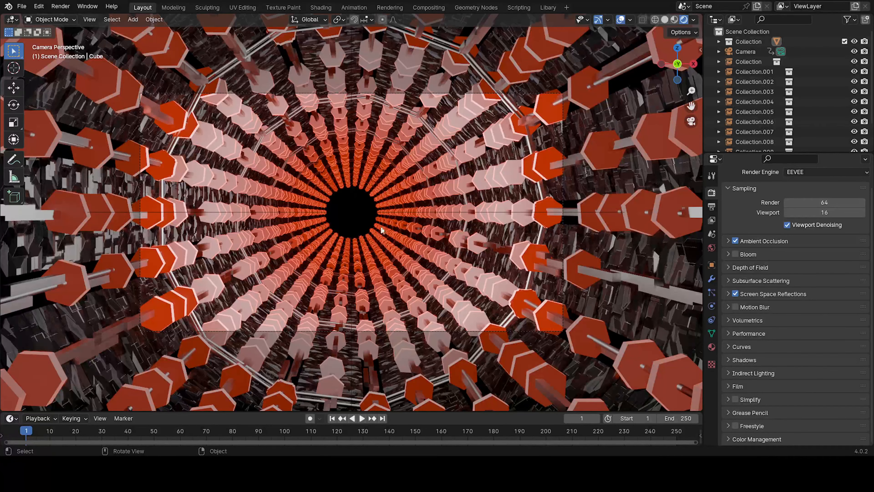
Step: Look through the World's available surface shaders, keeping Principled Volume
scroll(387, 239, "up", 2)
scroll(388, 239, "down", 3)
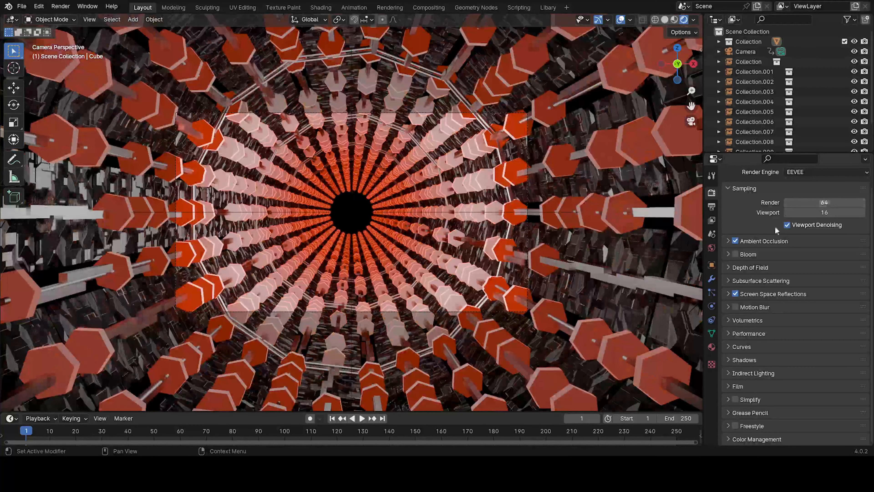
left_click(712, 248)
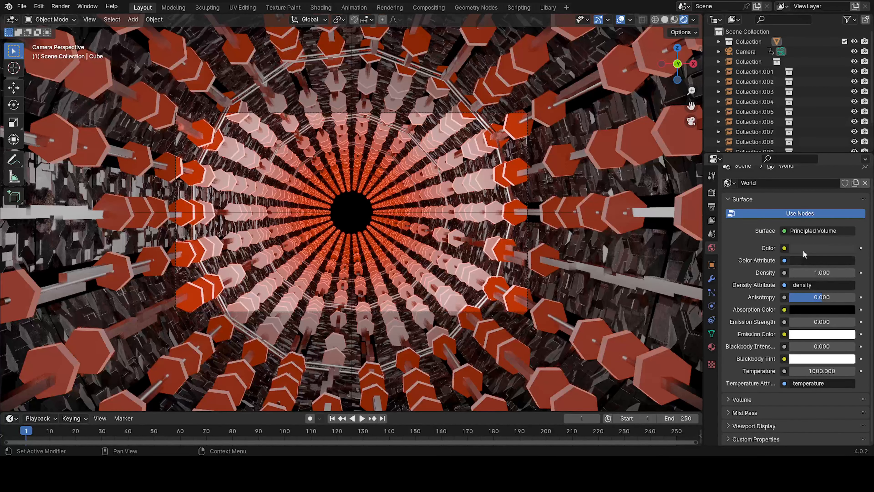
left_click(802, 227)
left_click(802, 230)
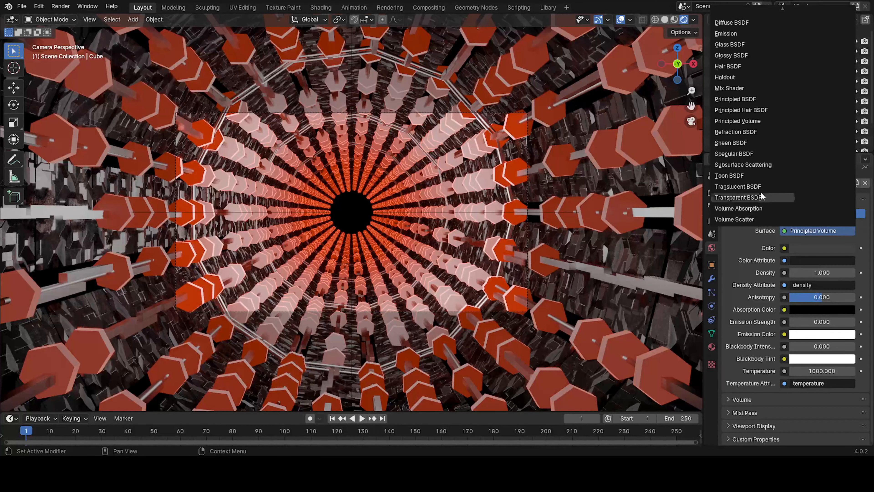
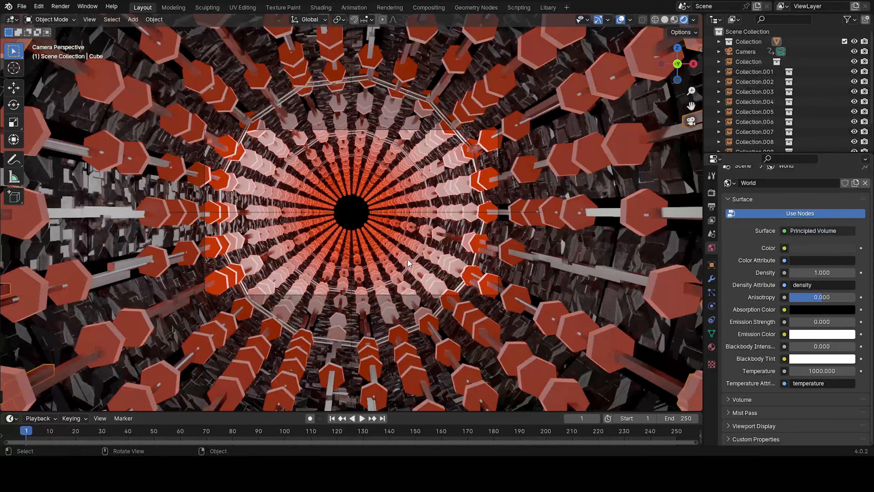
Step: Select the original tunnel segment and keyframe its Geometry Nodes Cubes value from 0 at frame 0 to pi at frame 250
mouse_move(408, 259)
middle_mouse_down()
mouse_move(383, 292)
mouse_move(360, 285)
mouse_move(383, 275)
mouse_move(355, 276)
mouse_move(424, 259)
middle_mouse_up()
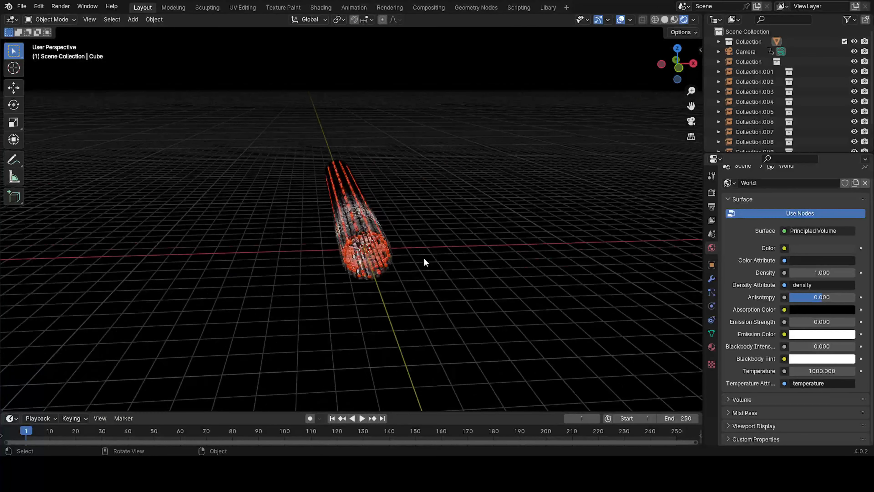
left_click(368, 227)
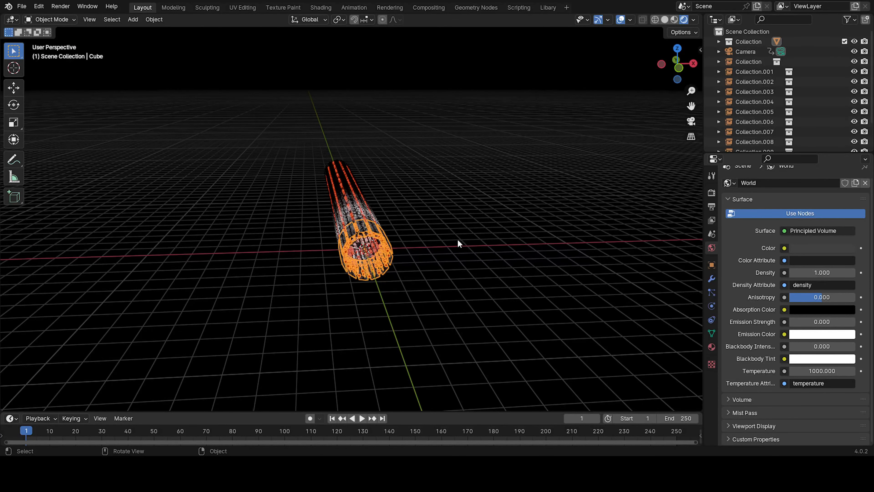
left_click(712, 282)
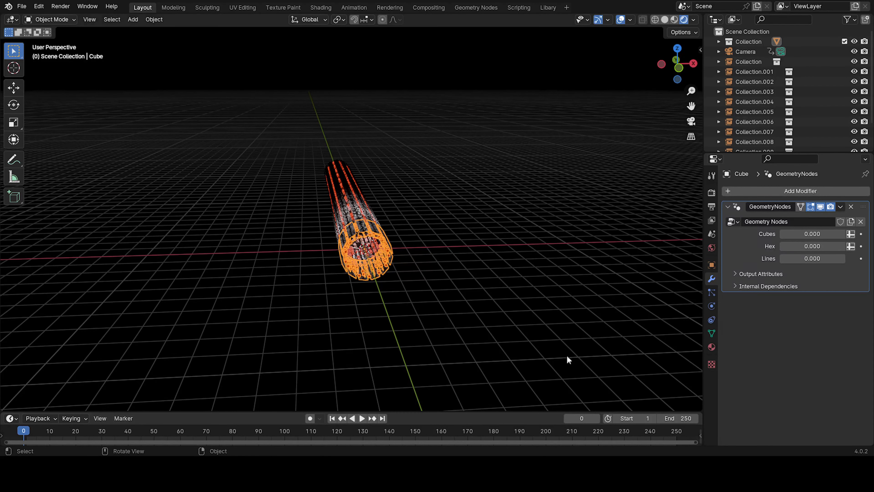
scroll(475, 275, "up", 5)
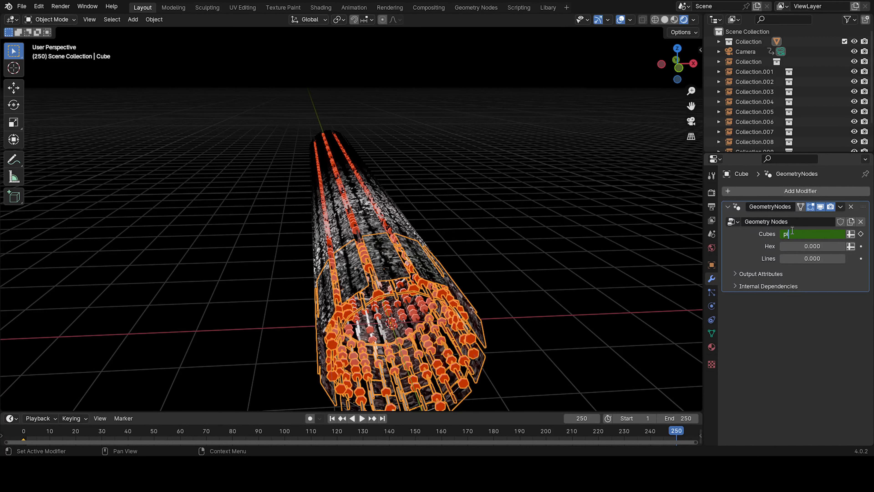
key("Return")
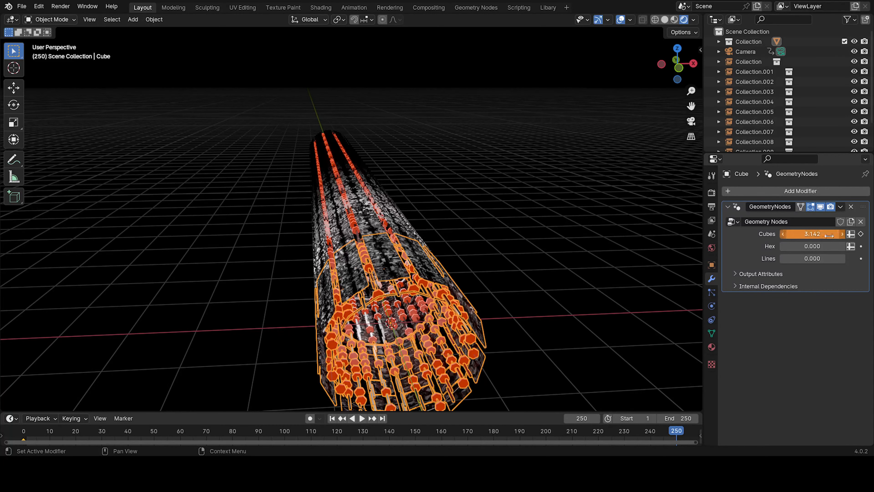
Step: Set the Cubes keyframes to linear interpolation while playing the animation through the camera
key("space")
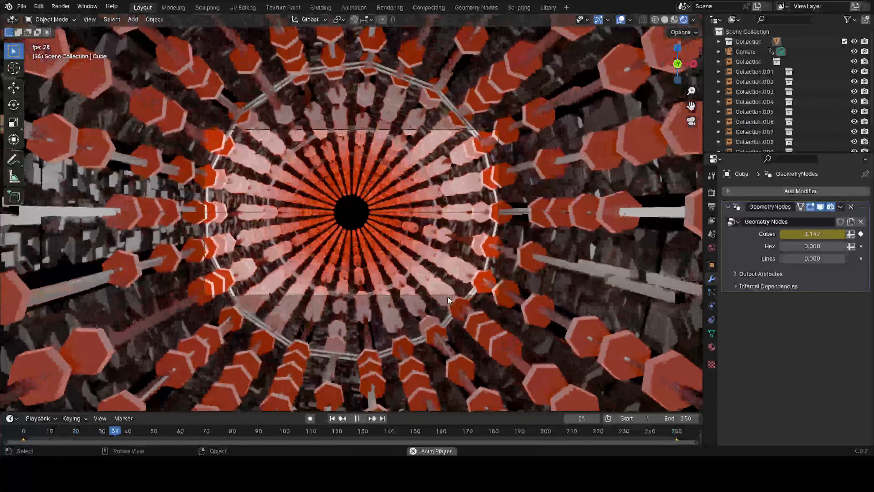
key("t")
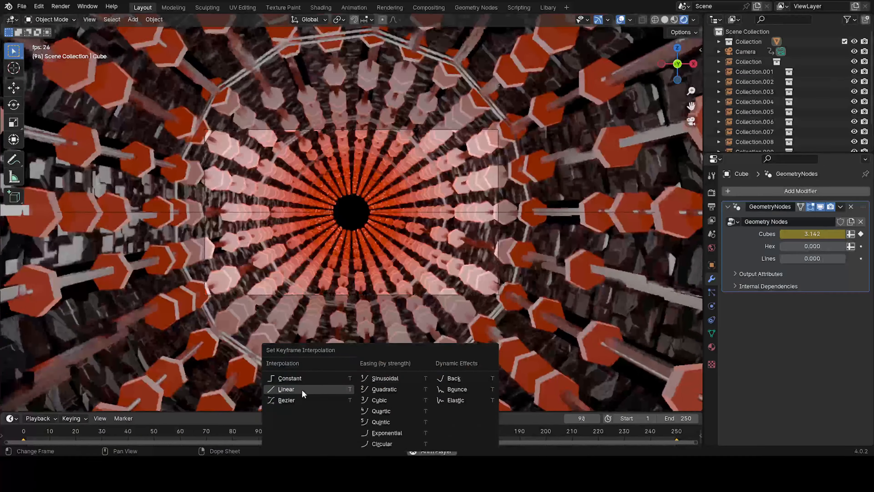
left_click(286, 388)
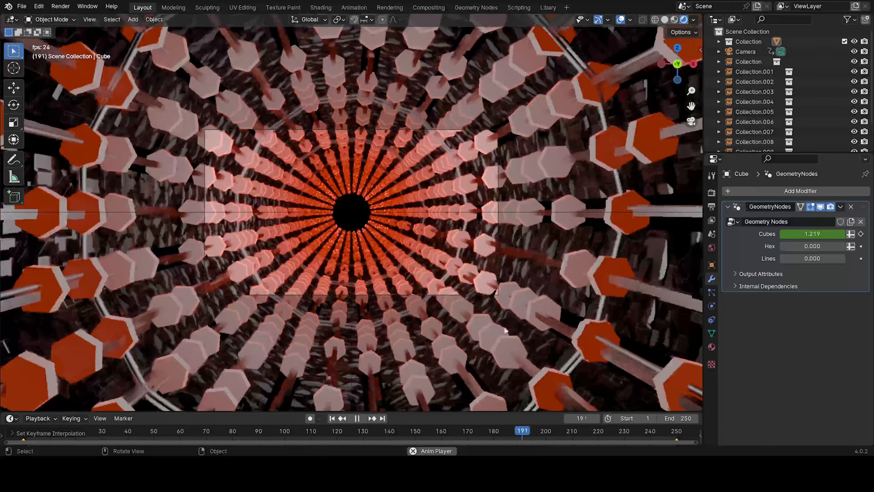
key("space")
Step: Keyframe the modifier's Hex value from 0 at frame 0 to 360 at frame 250
left_click(332, 418)
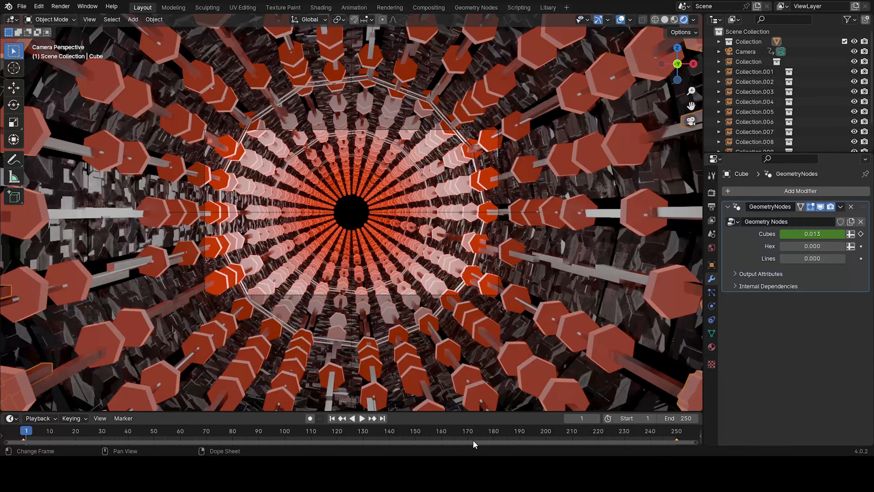
key("Left")
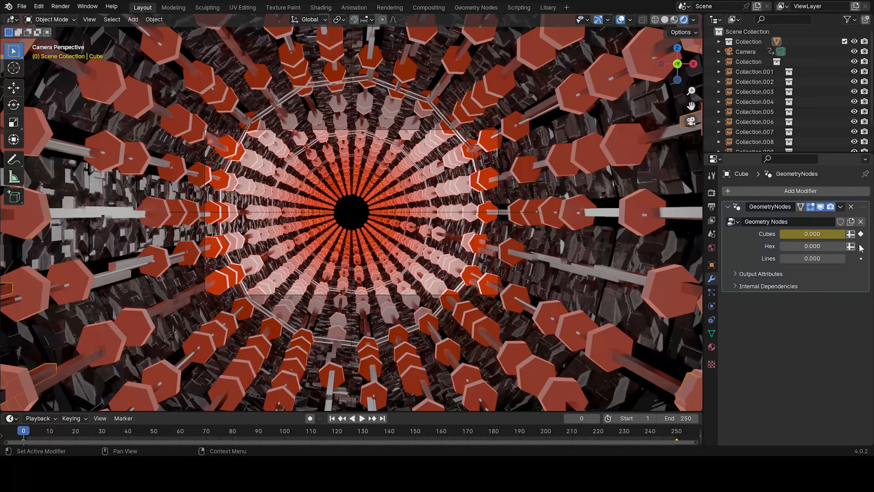
left_click(676, 433)
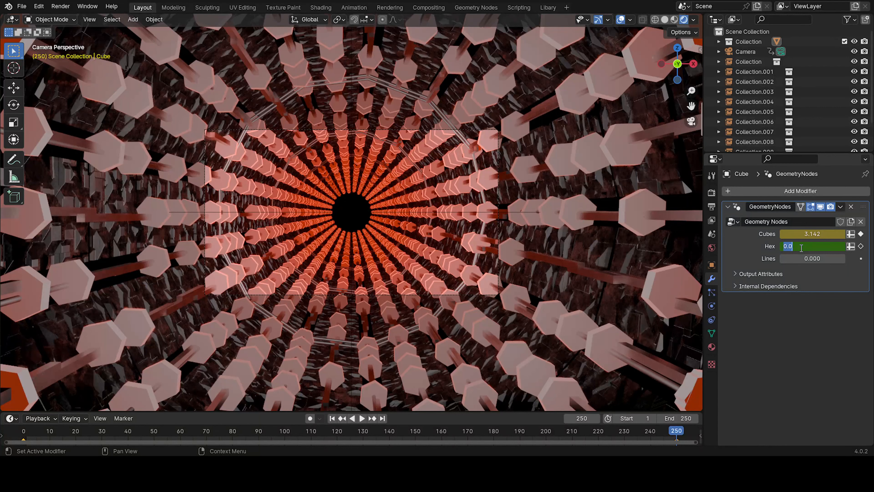
key("Return")
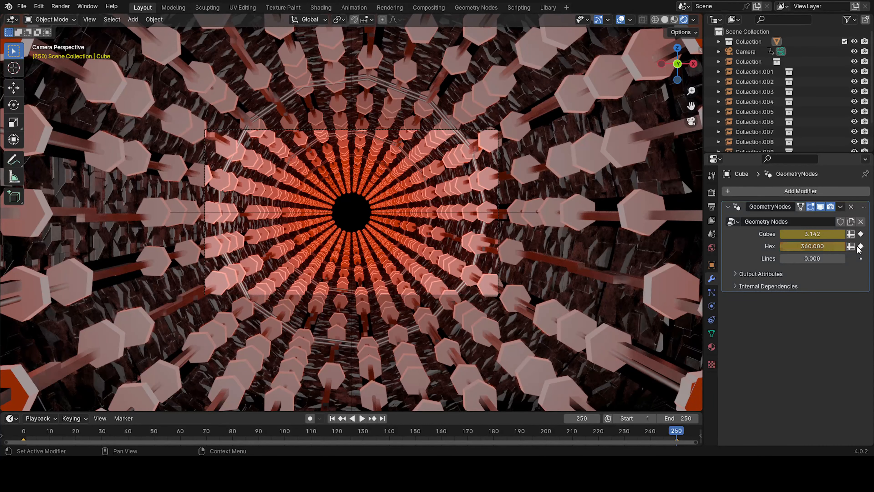
Step: Give the Hex keyframes linear interpolation and play the animation to check the hexagons' motion
left_click(332, 418)
key("space")
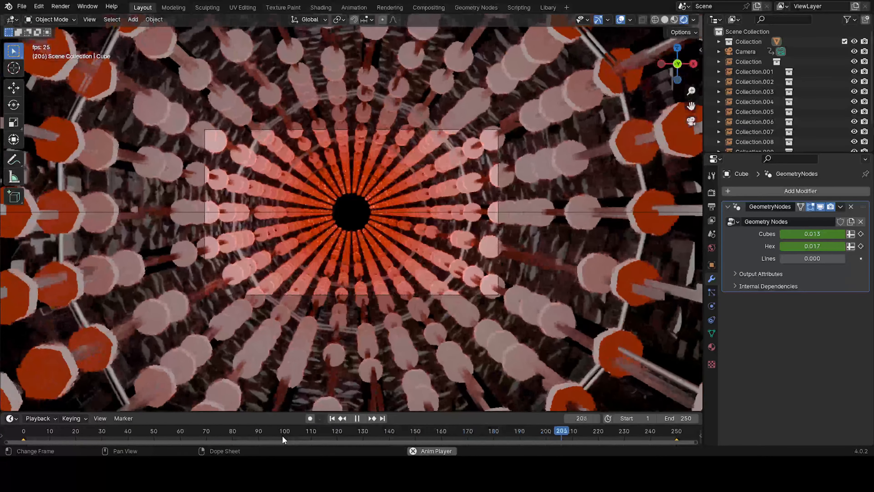
key("t")
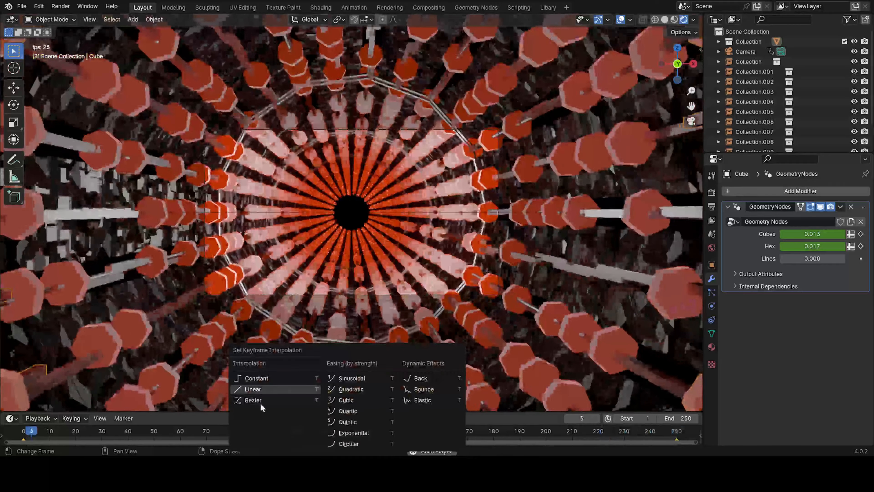
left_click(267, 388)
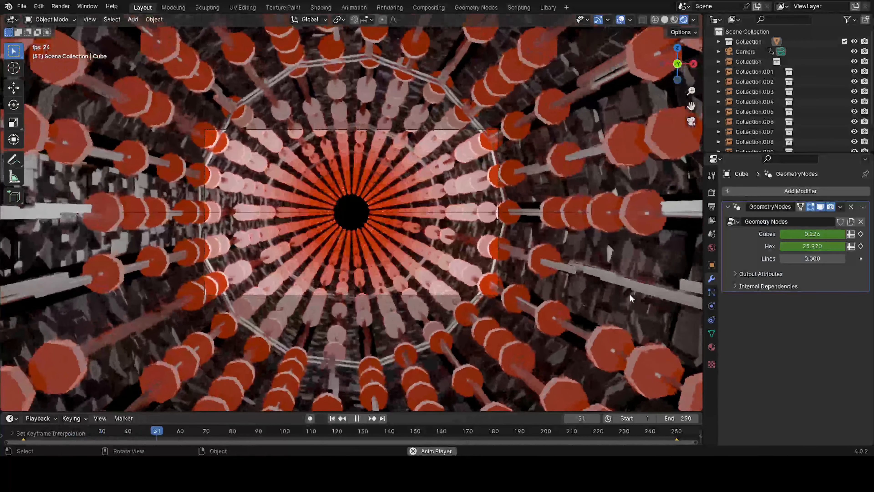
key("space")
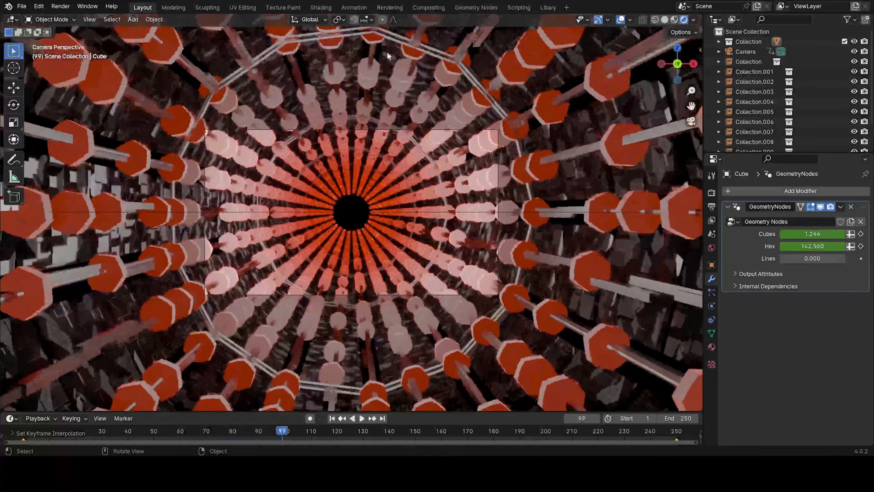
Step: Set Max to 360 on the Random Value node added to the Hex input, and preview the result in rendered playback
left_click(478, 7)
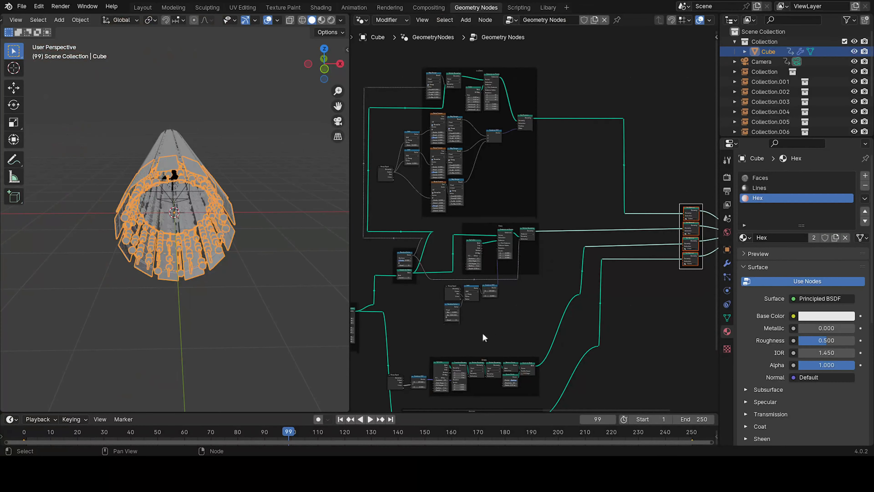
scroll(482, 333, "up", 5)
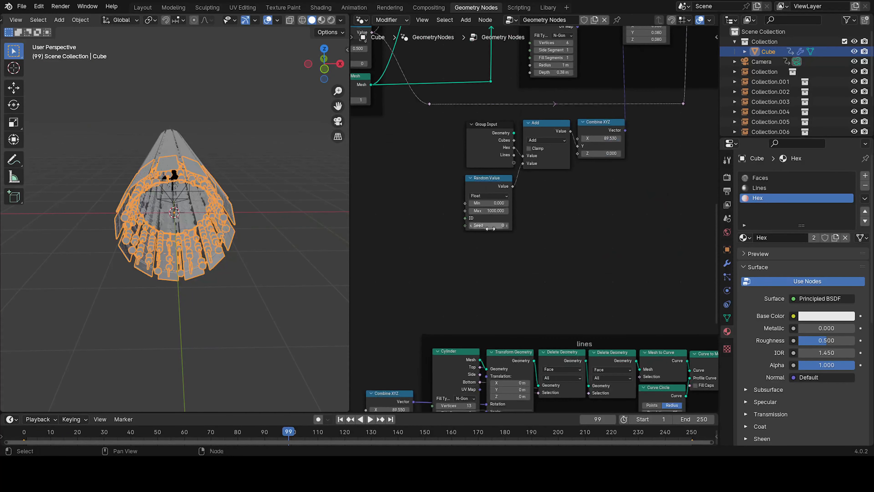
scroll(490, 229, "up", 2)
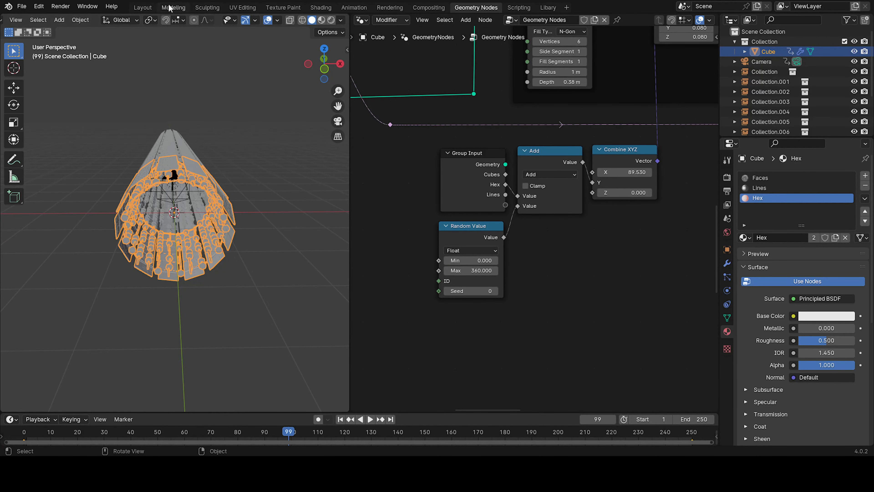
left_click(143, 8)
key("space")
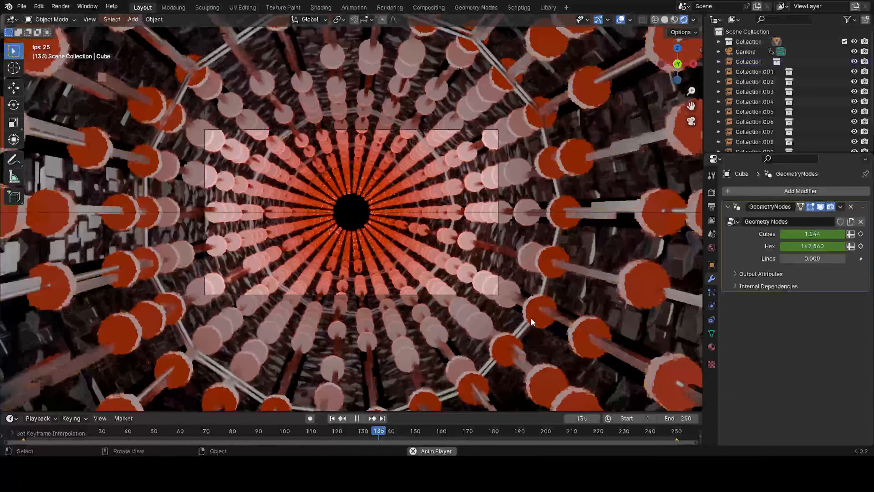
left_click(524, 360)
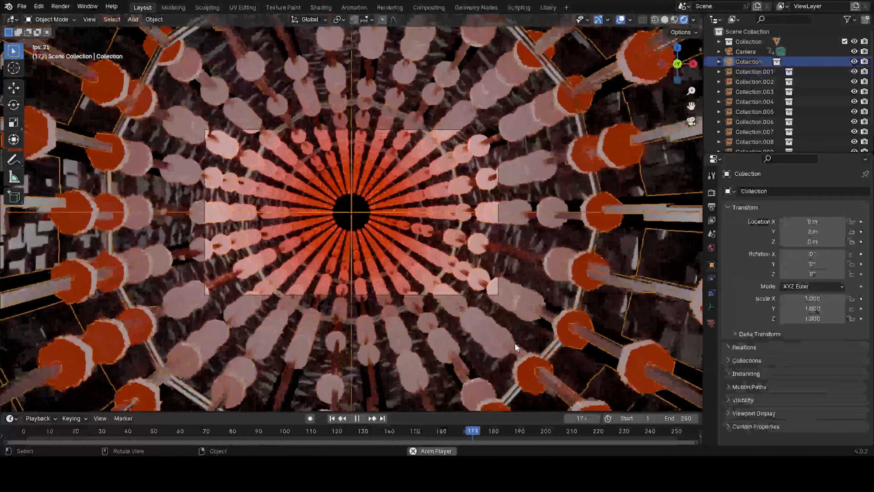
left_click(514, 346)
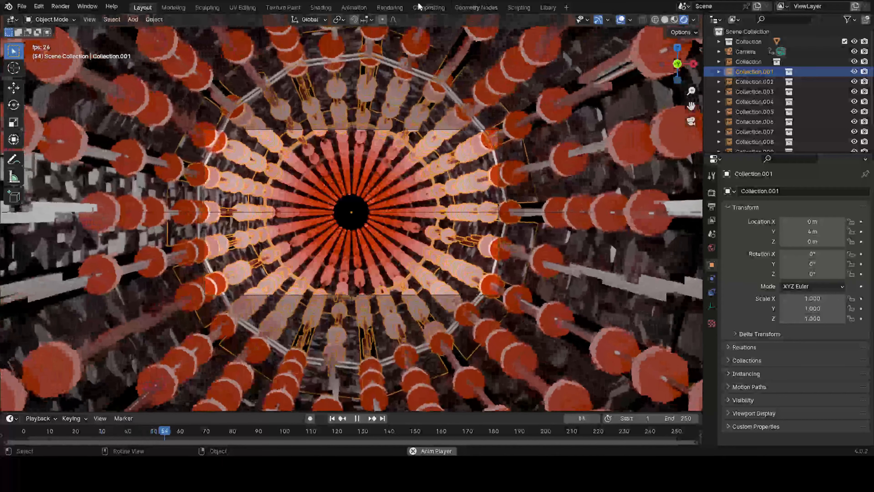
Step: In the original segment's node tree, try lower Max values such as 33 on the Hex Random Value node, ending with 0
left_click(418, 7)
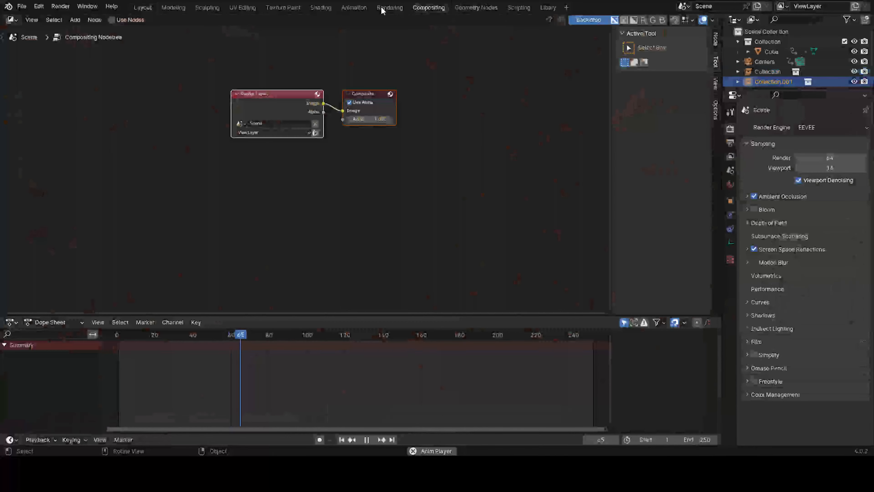
left_click(381, 9)
left_click(351, 8)
left_click(324, 7)
left_click(484, 9)
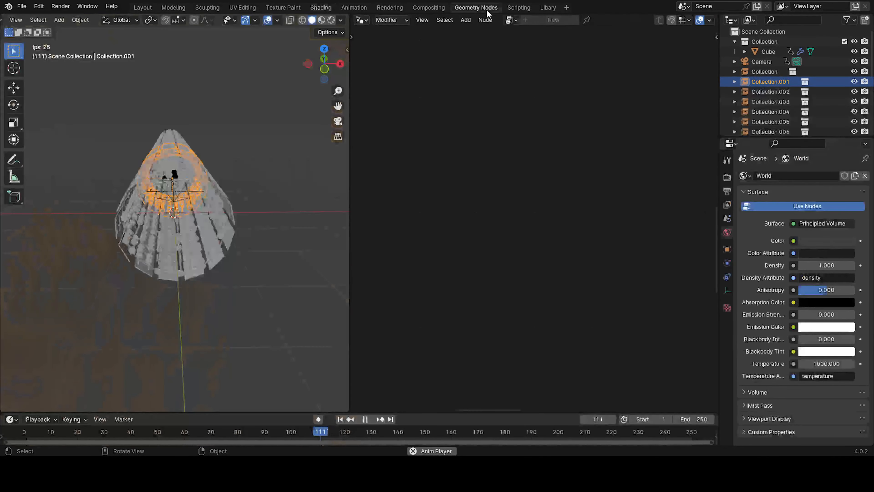
left_click(212, 180)
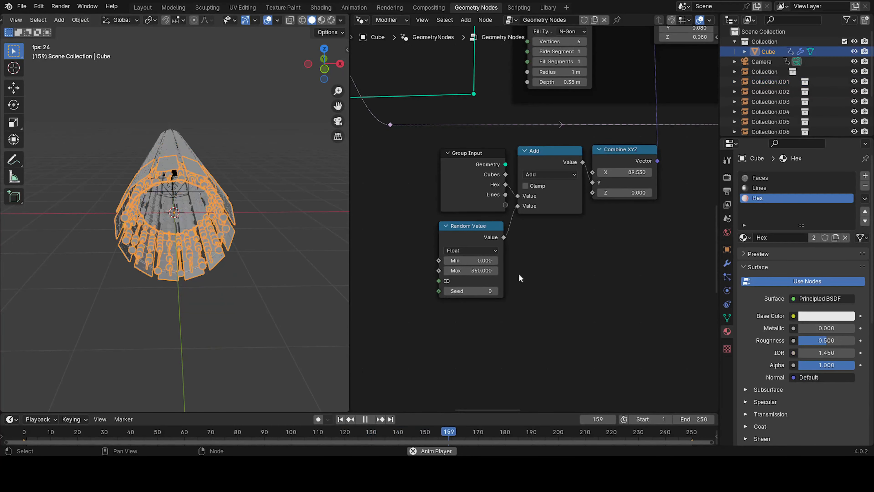
scroll(520, 279, "up", 1)
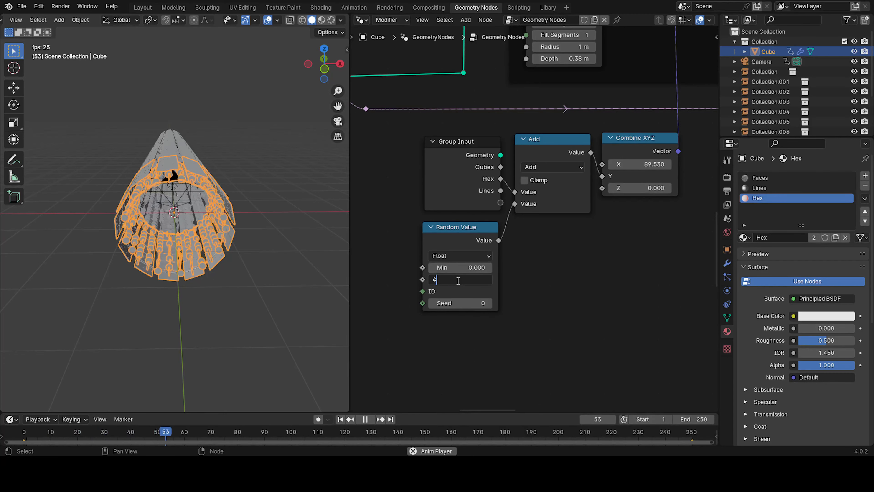
key("KP_0")
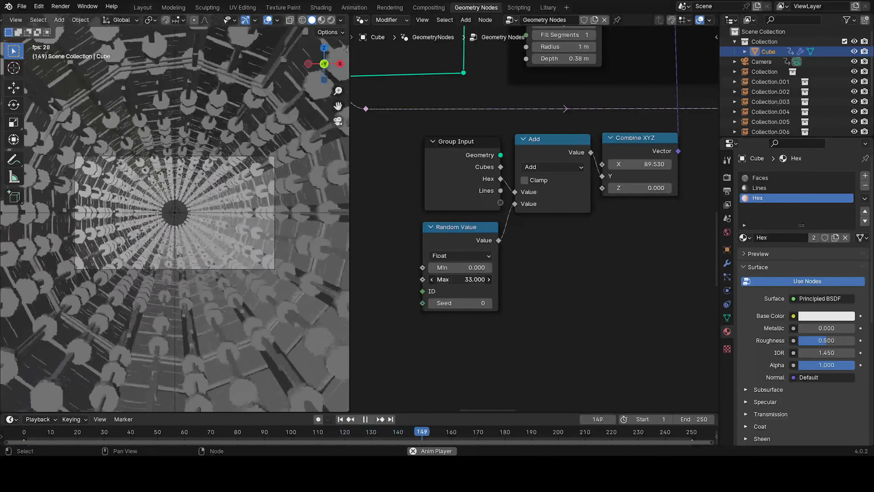
mouse_move(468, 279)
left_mouse_down()
mouse_move(441, 279)
mouse_move(463, 278)
left_mouse_up()
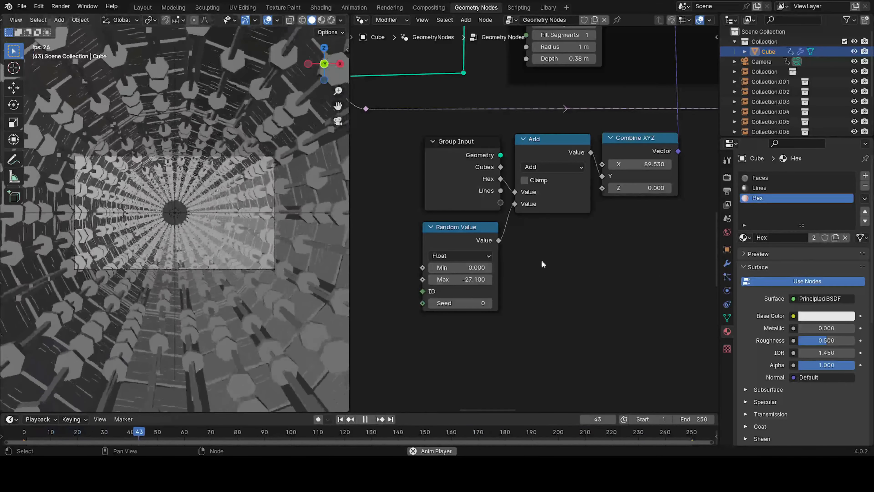
left_click(470, 279)
type("0")
key("Return")
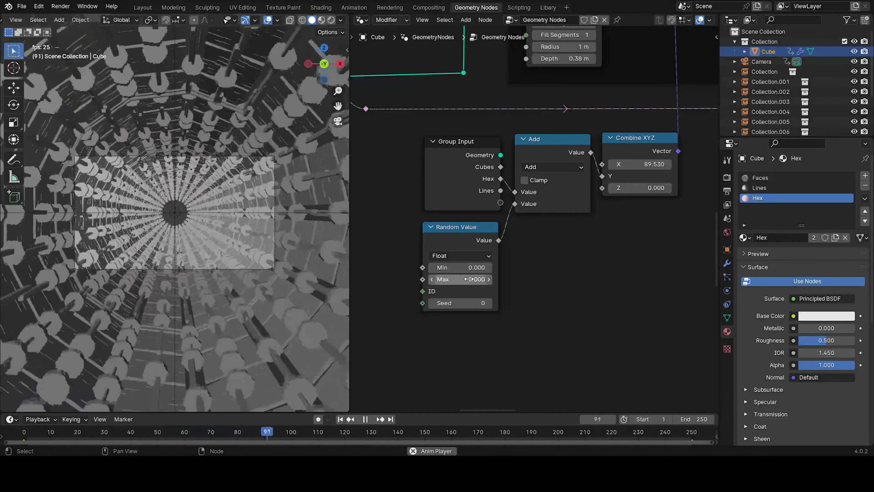
Step: Switch to the Layout workspace to watch the tunnel animation in rendered view
left_click(128, 341)
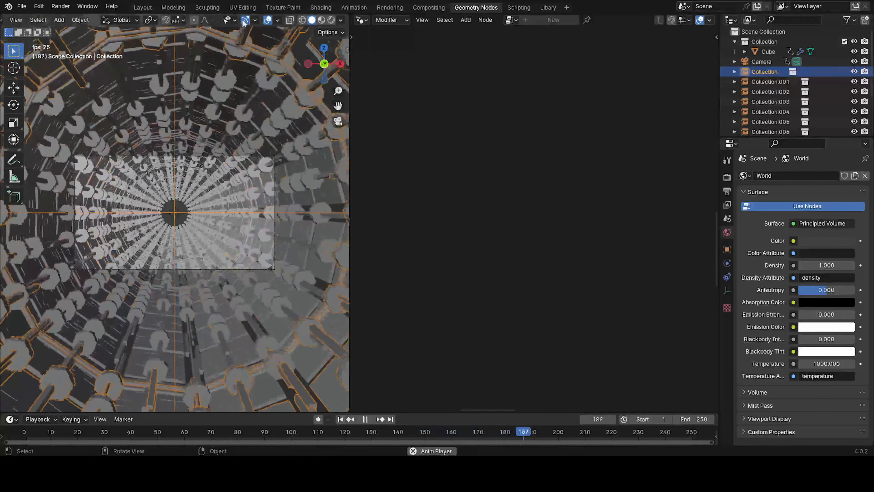
left_click(143, 8)
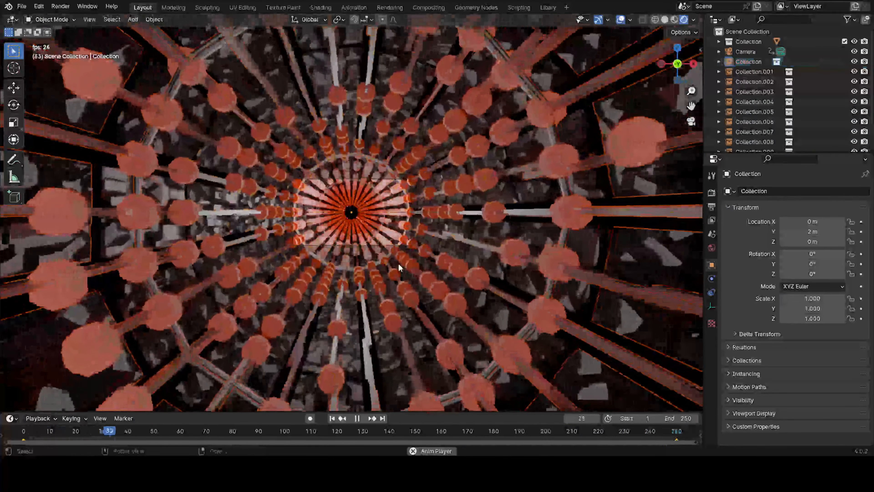
left_click(398, 263)
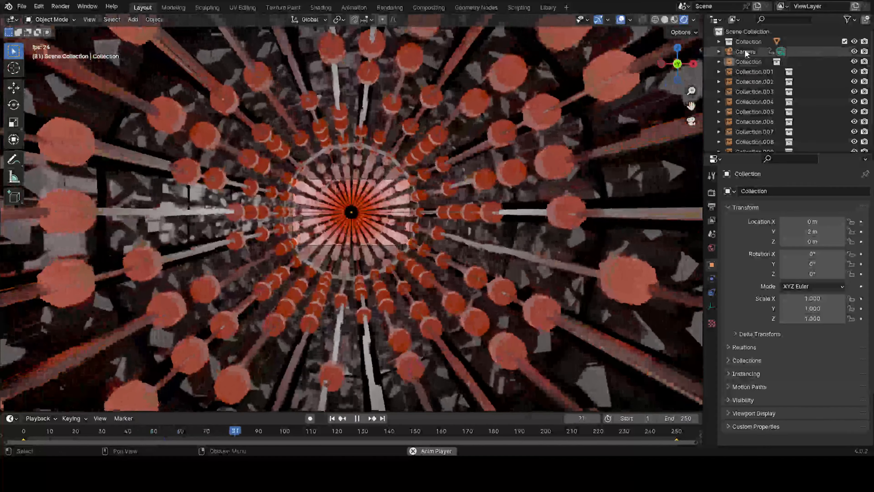
Step: Stop playback and show the Geometry Nodes modifier settings of the Cube in the first collection
left_click(740, 62)
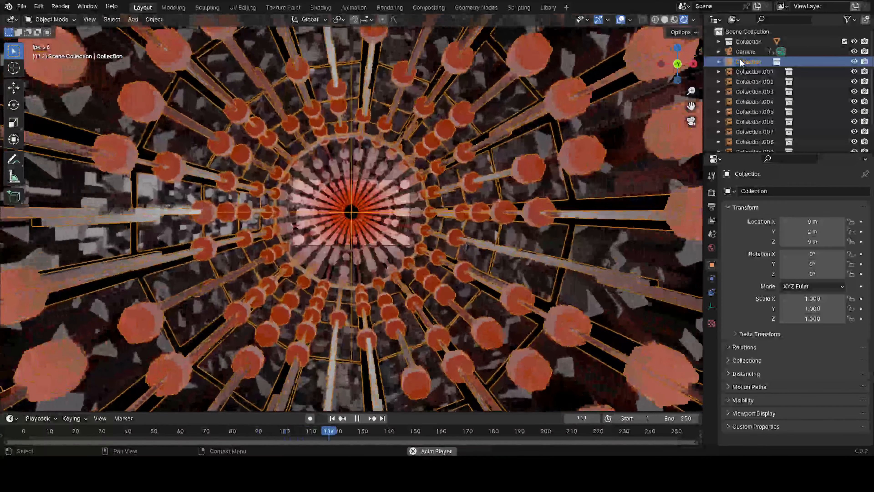
left_click(740, 50)
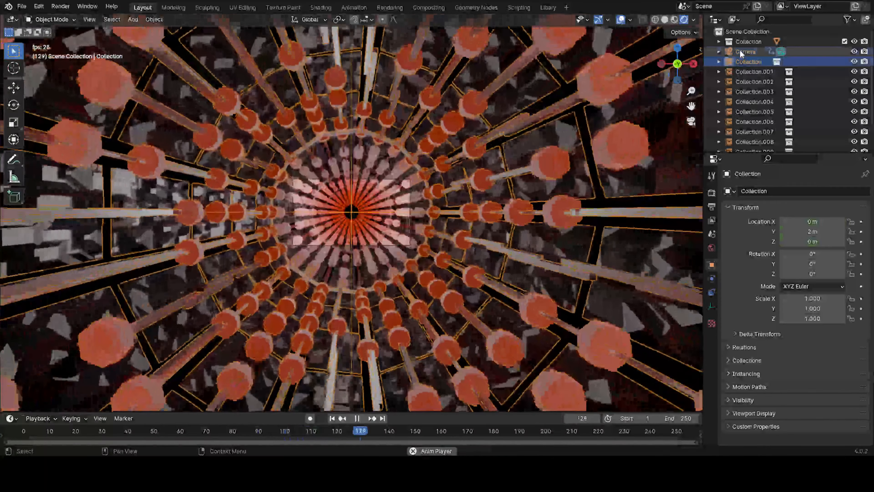
left_click(741, 40)
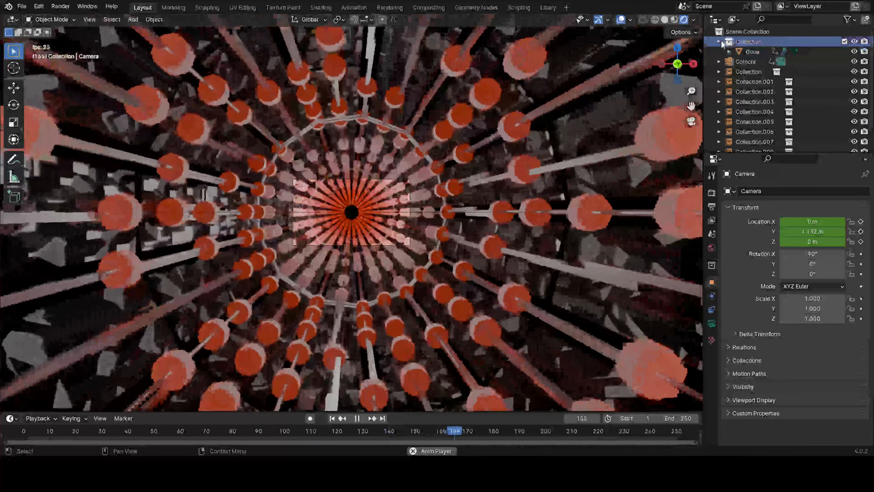
left_click(719, 41)
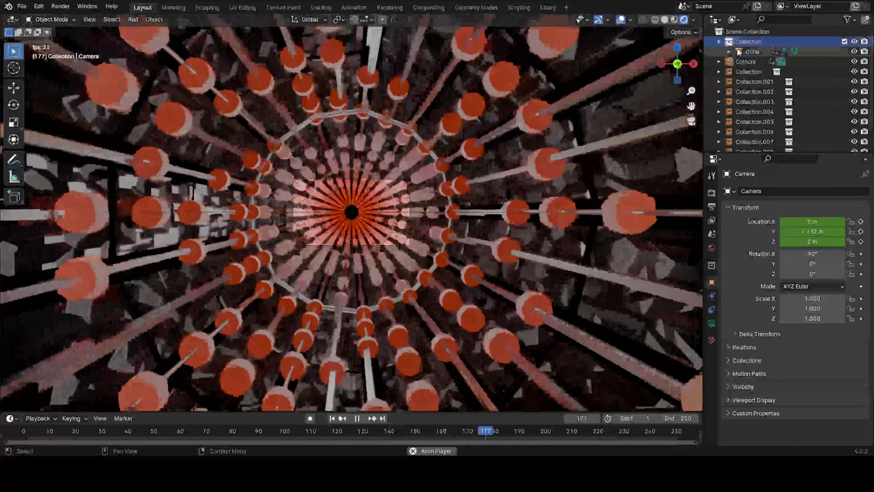
left_click(744, 51)
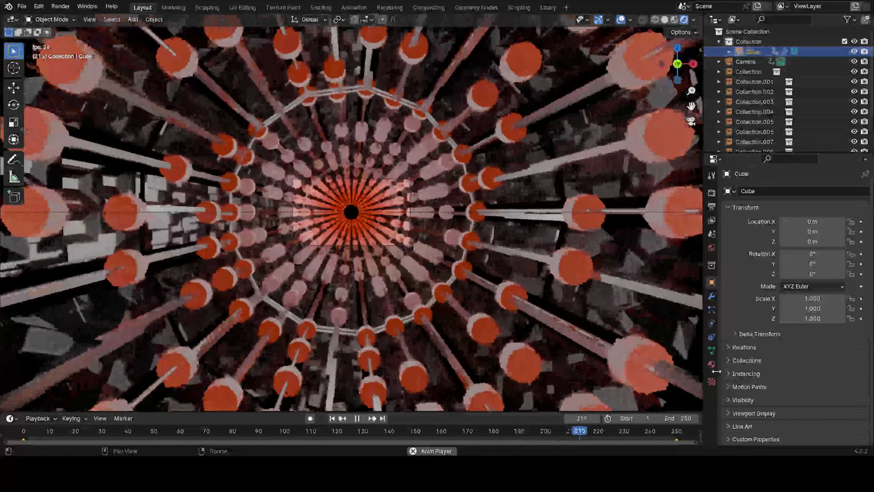
left_click(712, 363)
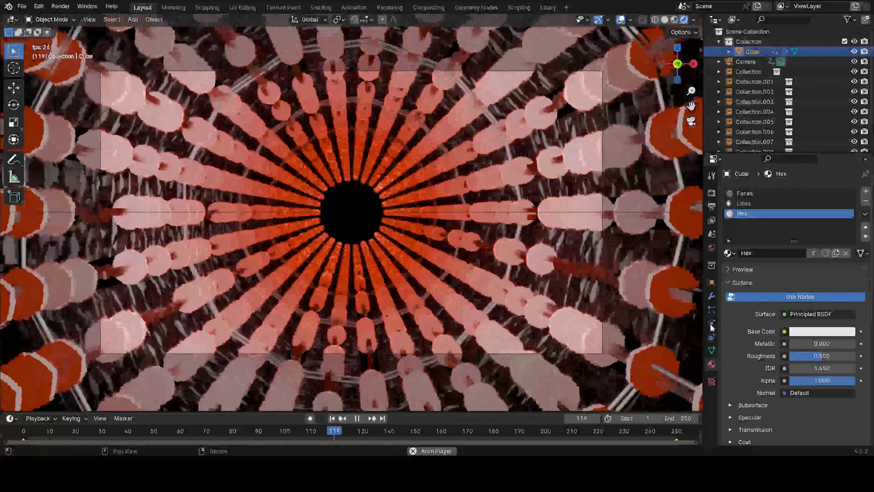
left_click(712, 296)
key("space")
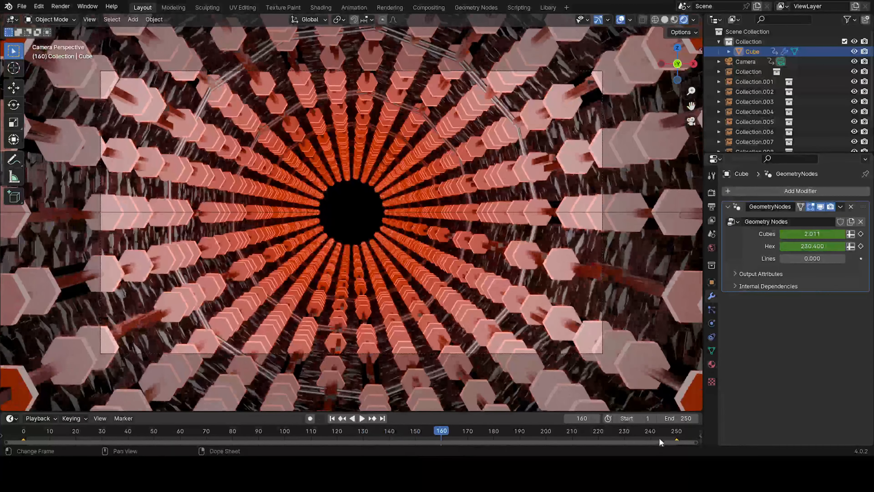
Step: Keyframe the modifier's Hex value at 45 on frame 250 and play the animation
left_click(676, 436)
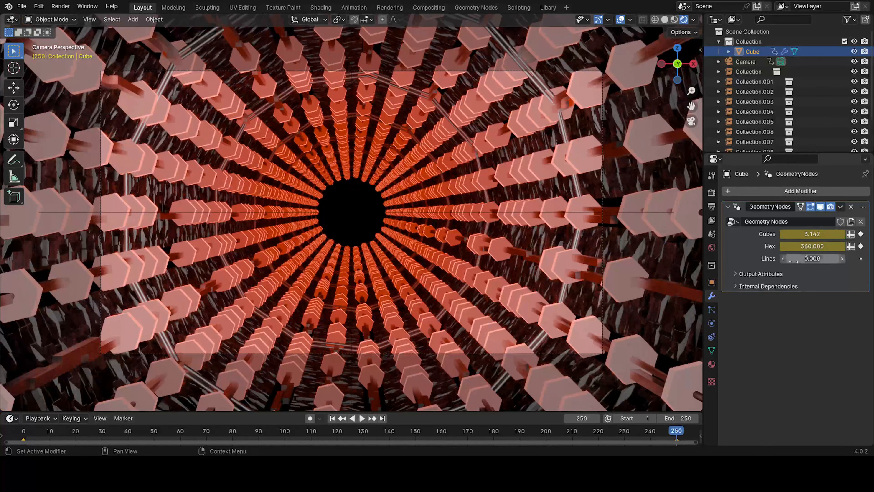
left_click(808, 247)
type("45")
key("Return")
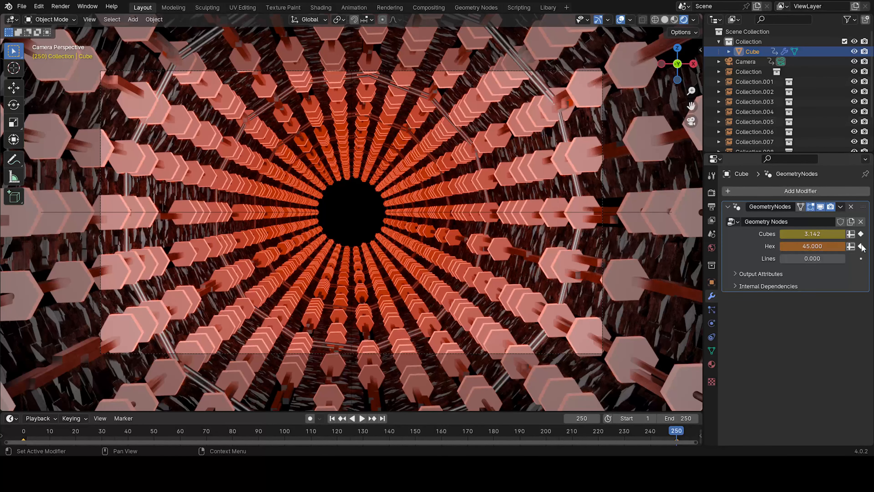
key("space")
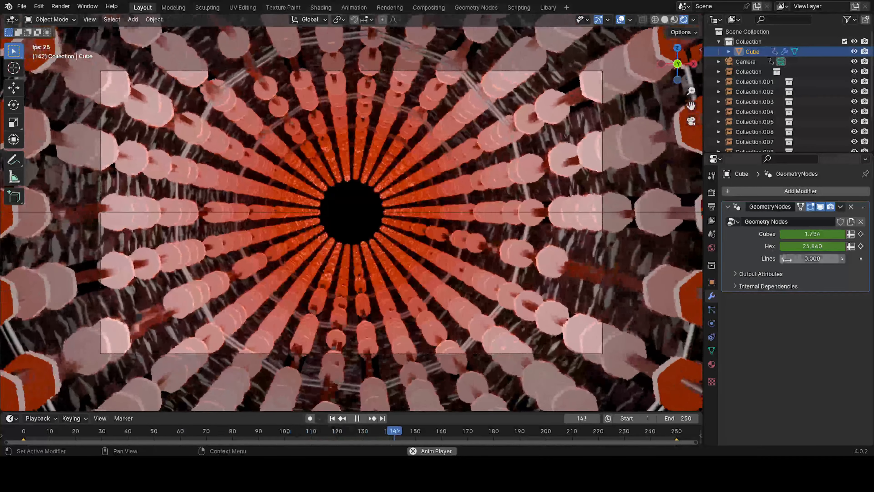
Step: Keyframe the modifier's Lines value from 0 at frame 0 to 45 at frame 250 and play the animation
left_click_drag(802, 257, 826, 258)
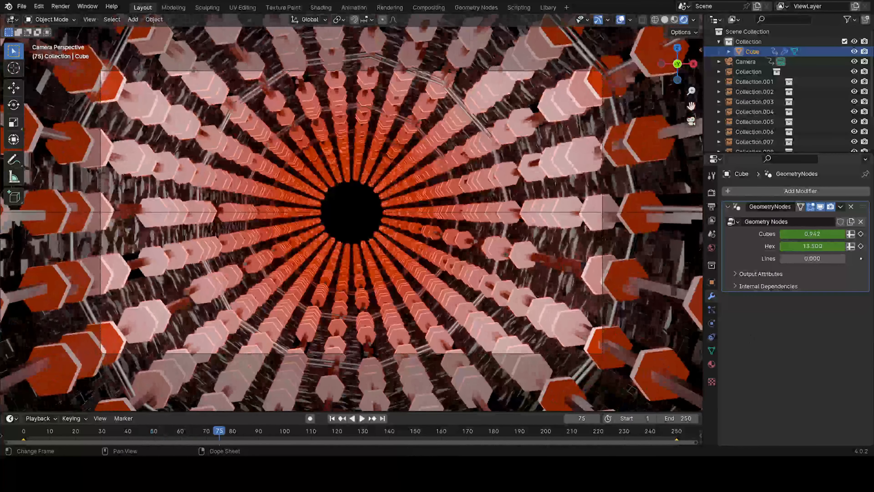
left_click(23, 435)
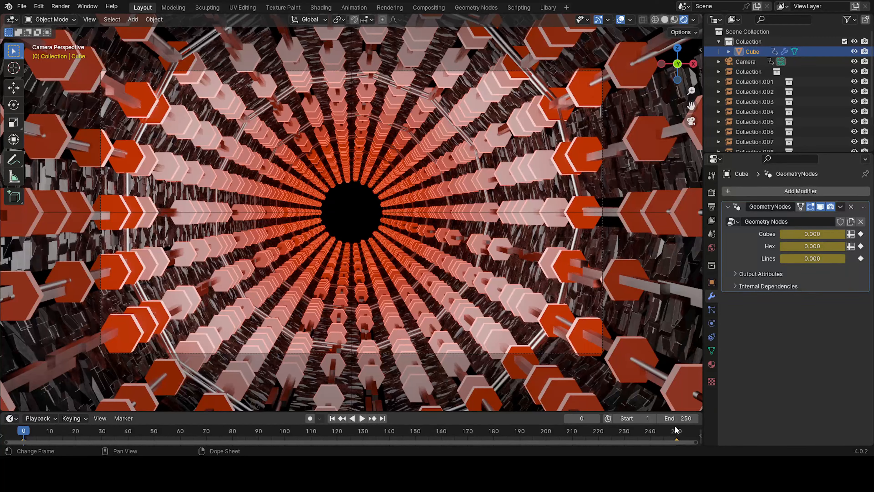
left_click_drag(676, 429, 678, 429)
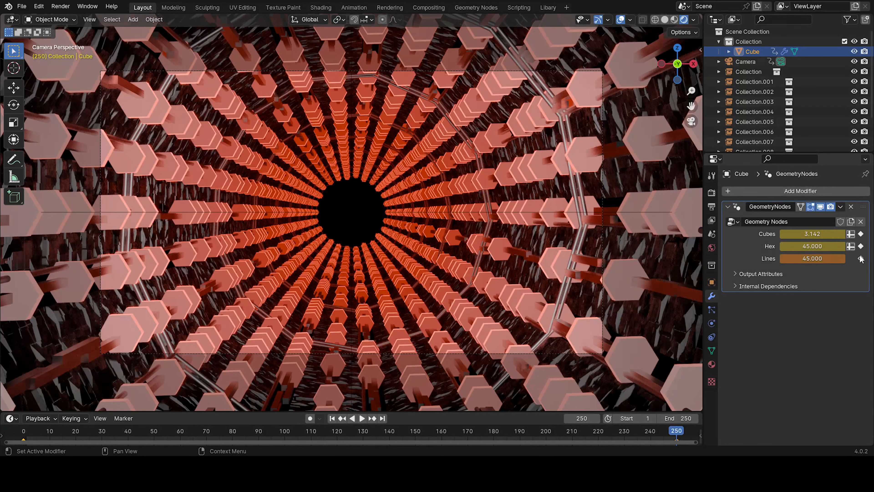
key("space")
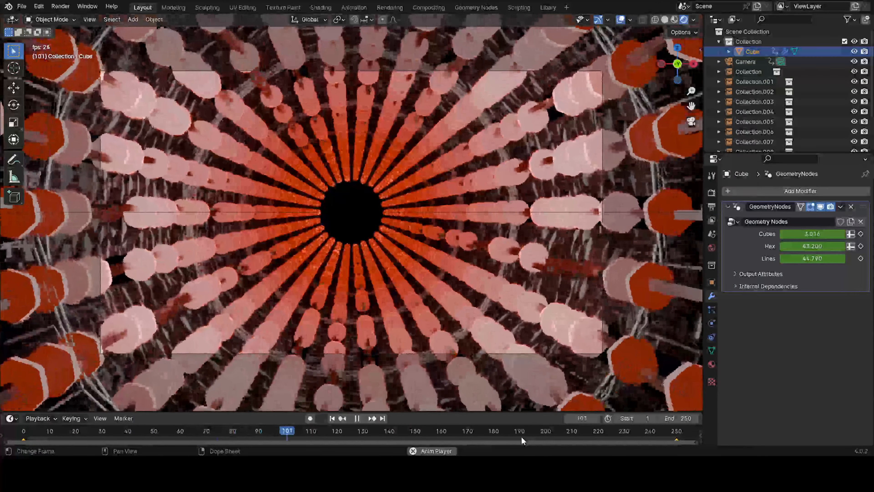
Step: Give the Lines keyframes linear interpolation and replay the animation from the start
key("t")
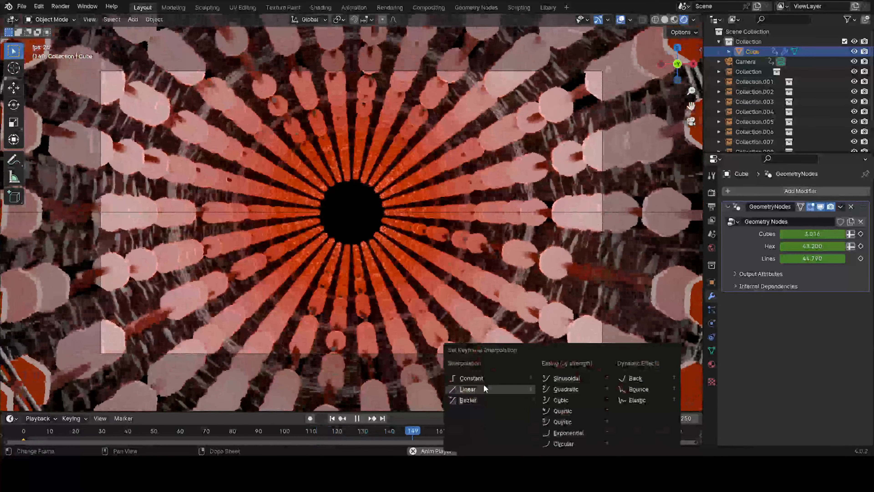
left_click(484, 388)
key("space")
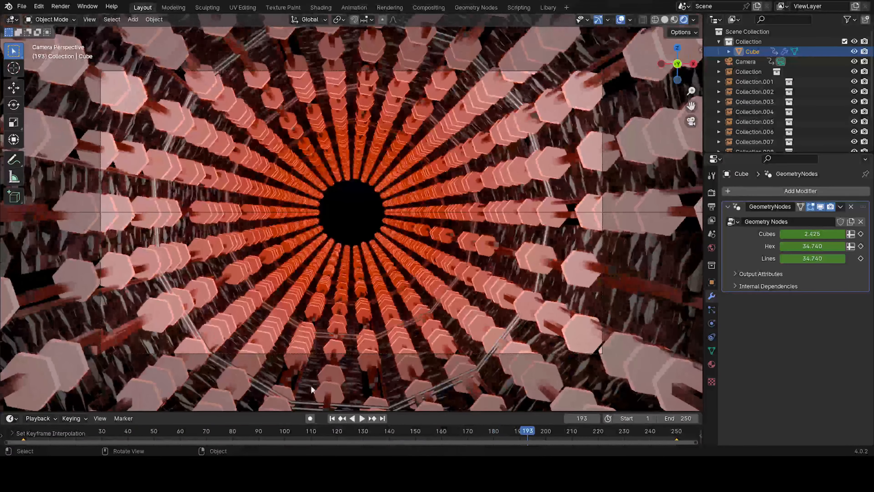
left_click(331, 418)
key("space")
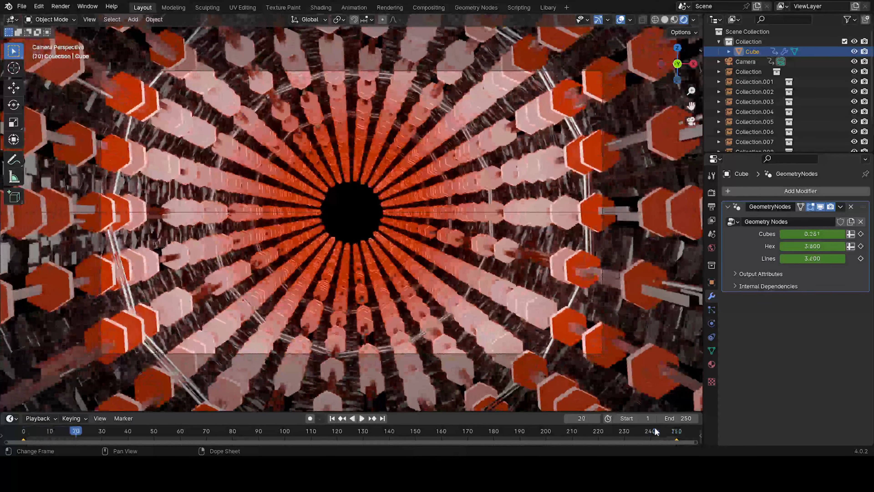
key("space")
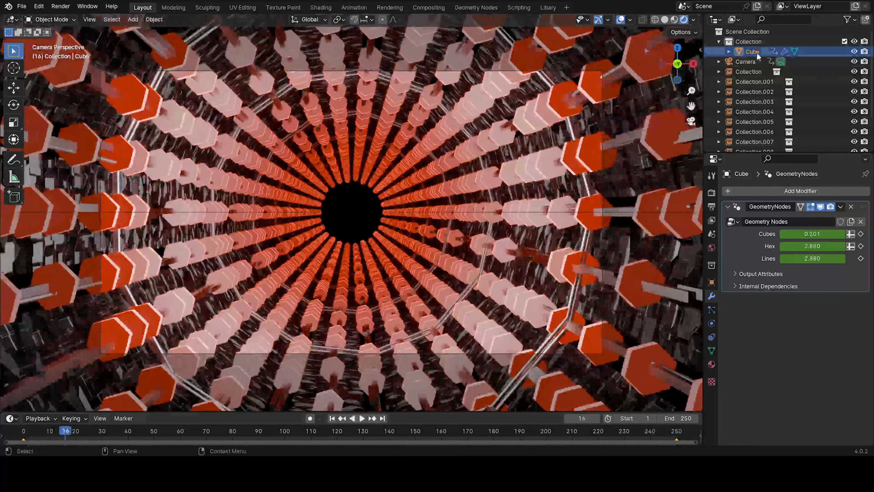
Step: Parent the lights Point and Point.001 to the Camera, then play the animation from the start
scroll(770, 101, "down", 3)
left_click(743, 132)
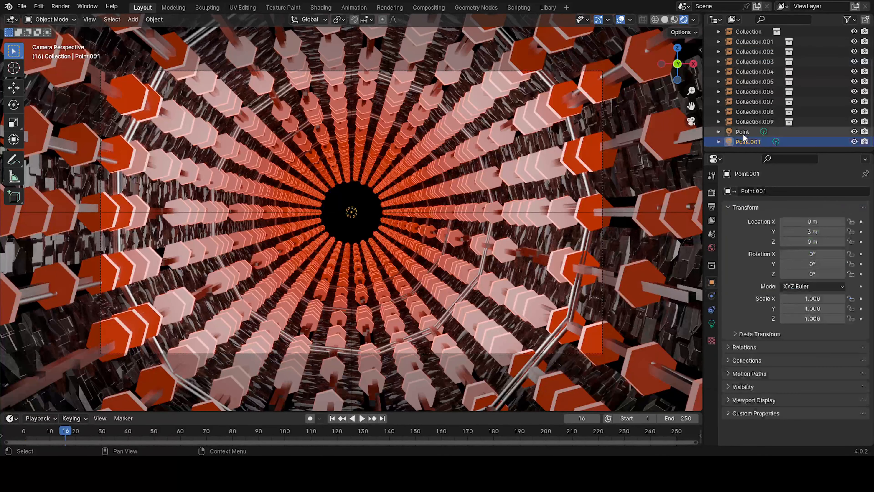
left_click(744, 141)
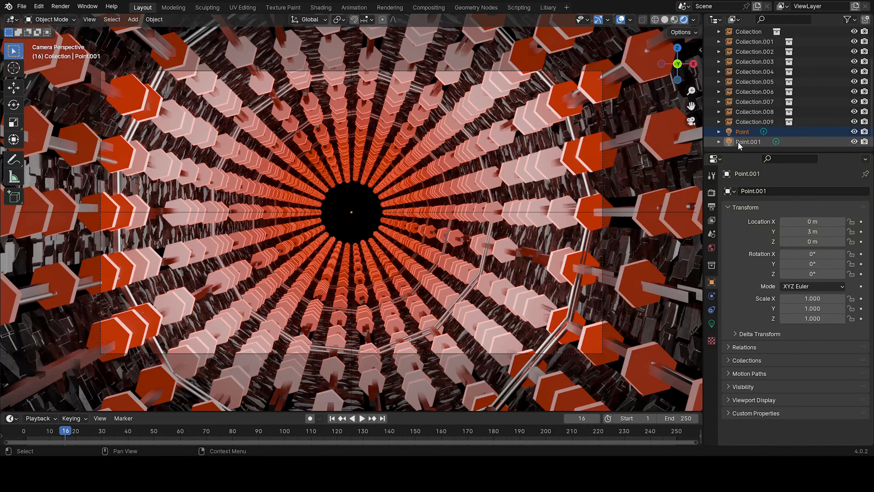
scroll(743, 104, "up", 3)
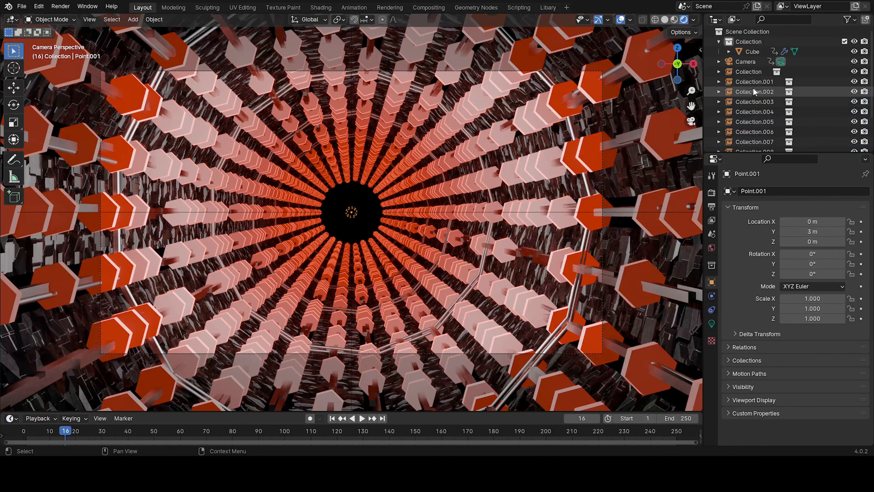
left_click(743, 62)
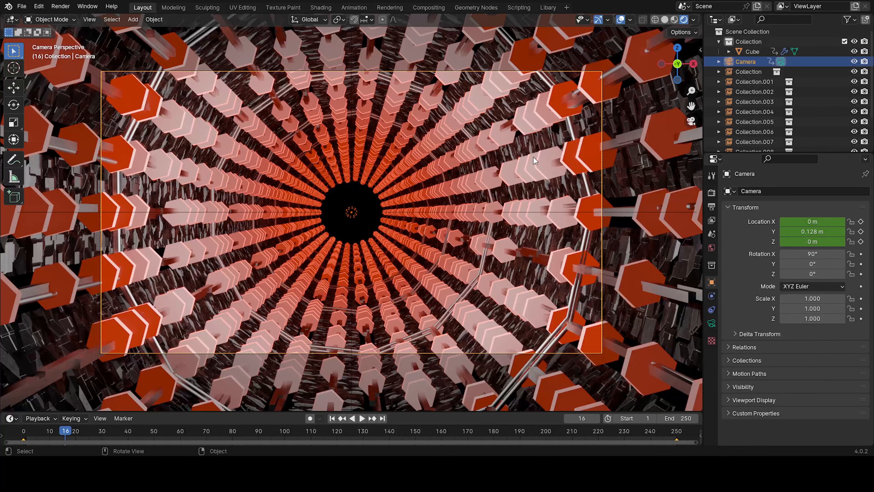
key("ctrl+p")
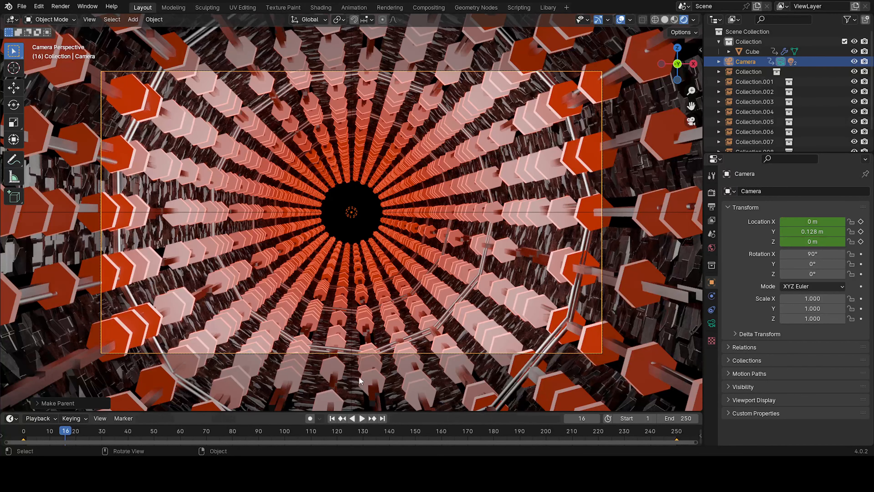
left_click(332, 418)
key("space")
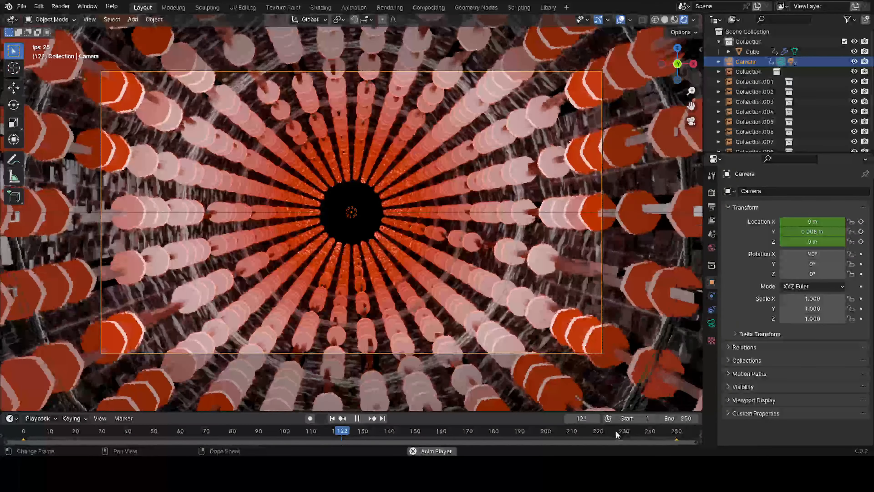
left_click(616, 432)
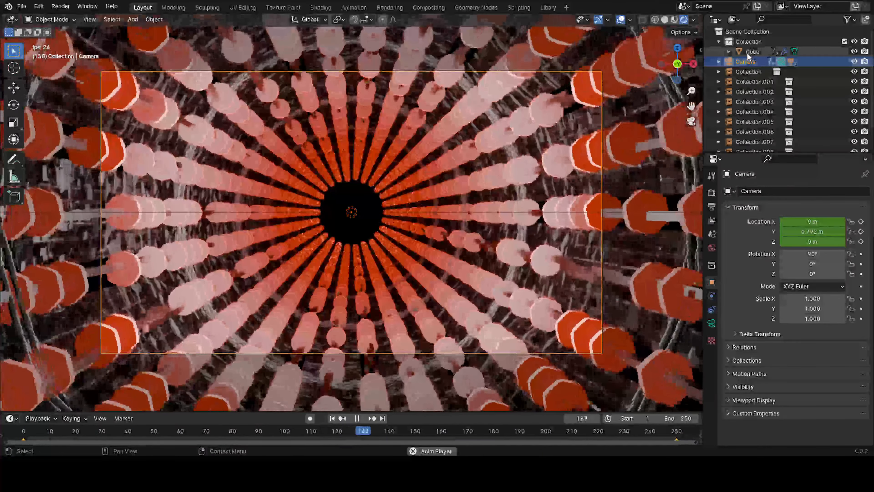
Step: Keyframe the Cube modifier's Lines value at 15 on frame 250 and play the animation from the start
left_click(748, 52)
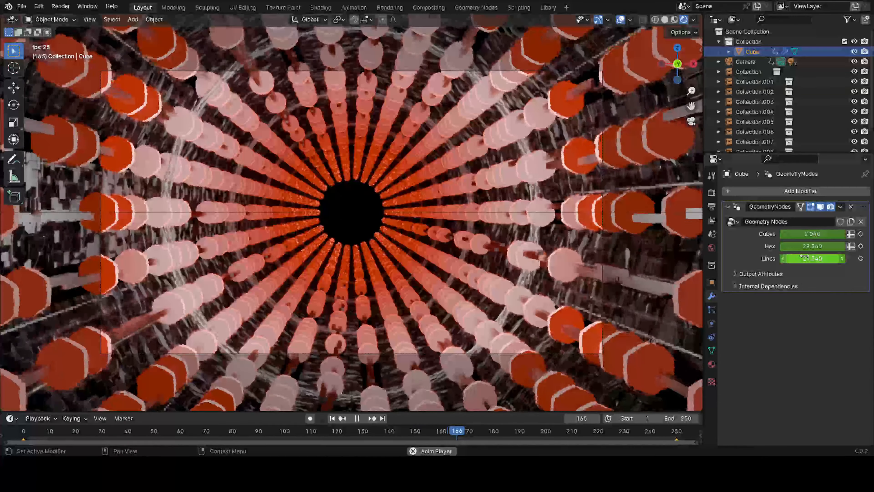
key("space")
left_click(677, 431)
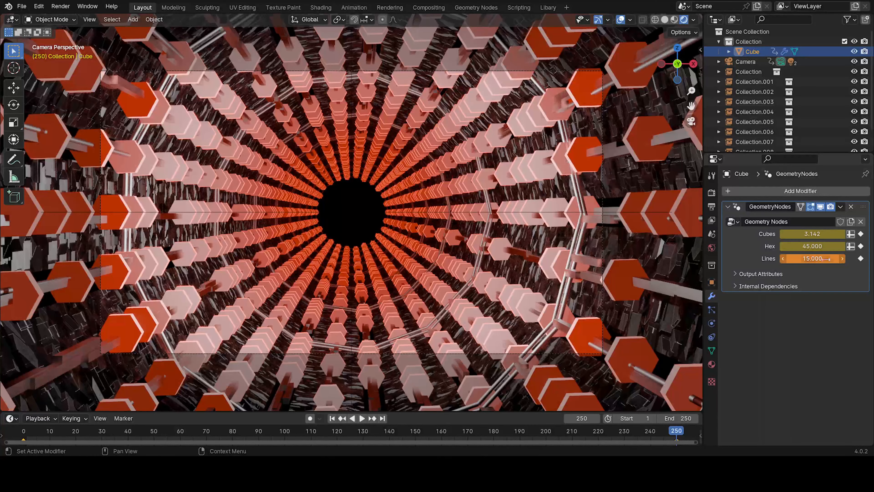
left_click(332, 418)
key("space")
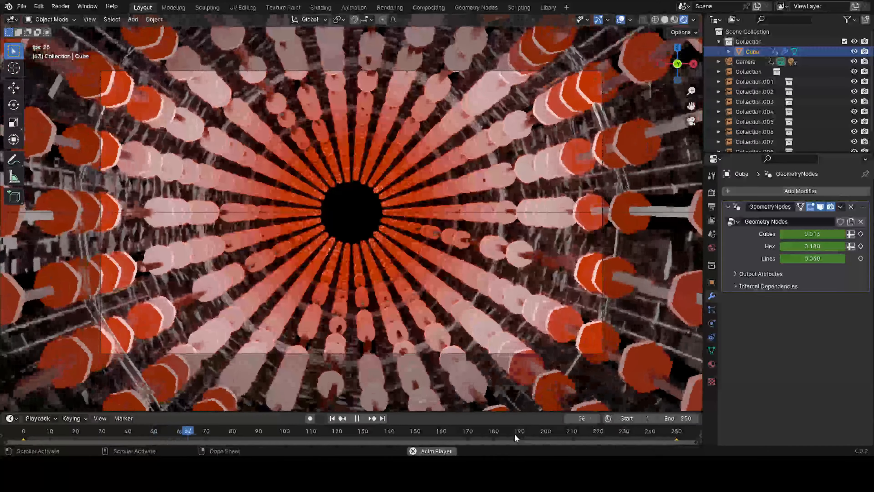
Step: Set the Cube's updated keyframes to linear interpolation and preview the loop with viewport overlays hidden
key("t")
left_click(482, 389)
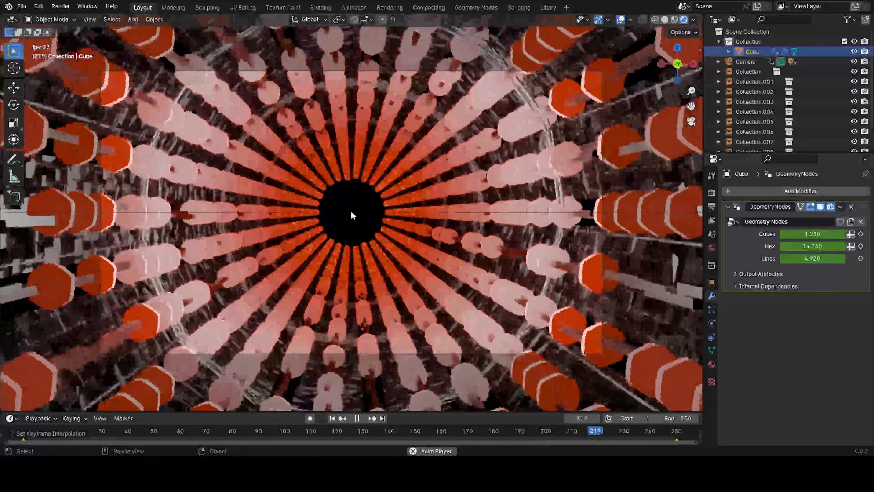
left_click(351, 211)
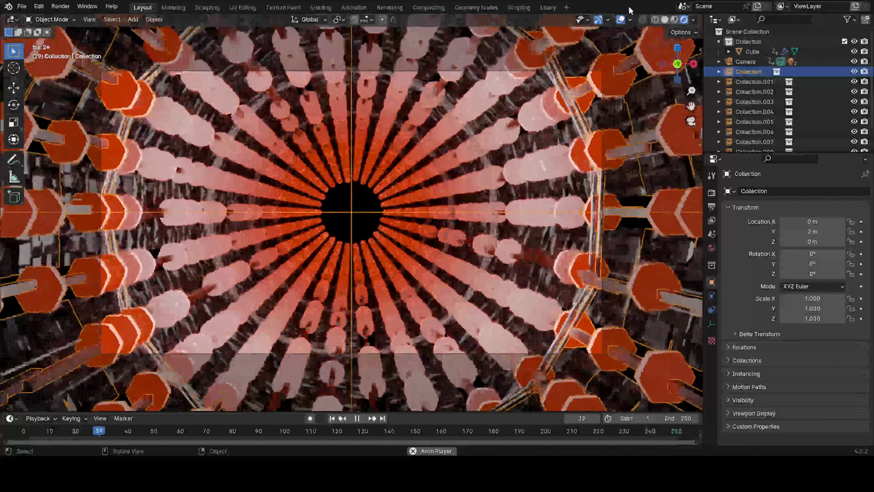
left_click(620, 20)
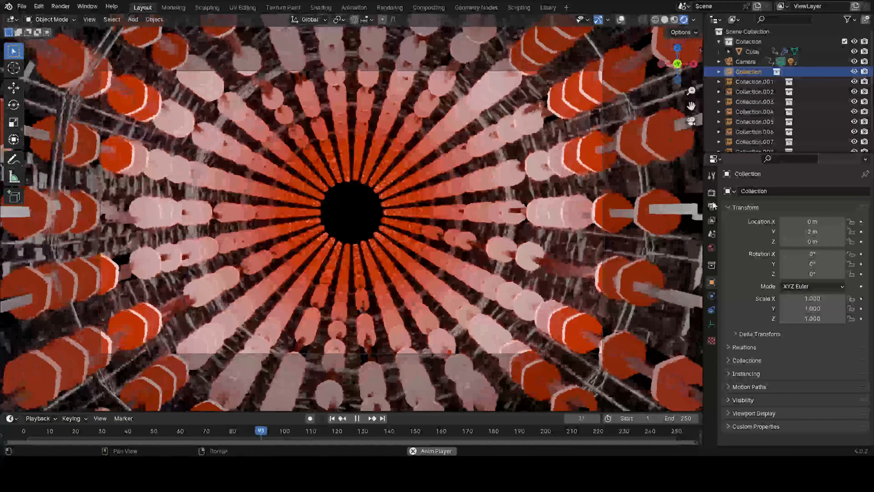
Step: Set the render output's file format to FFmpeg Video
left_click(712, 206)
scroll(826, 310, "down", 3)
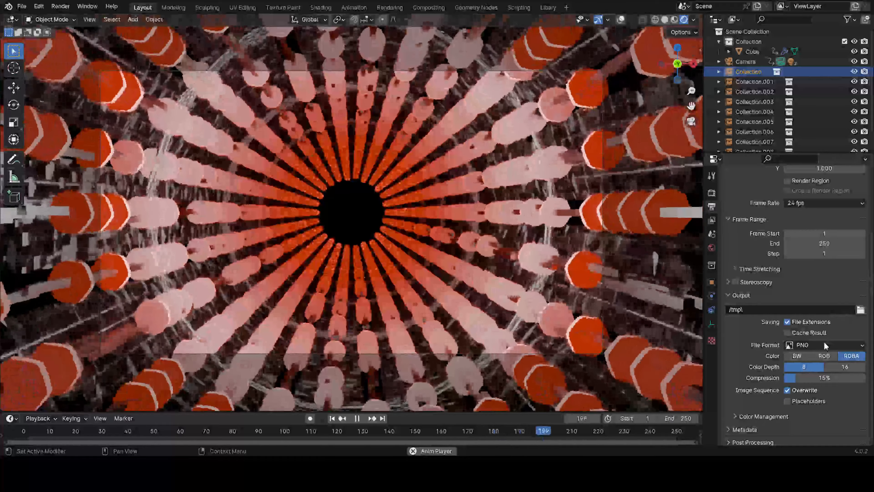
left_click(824, 342)
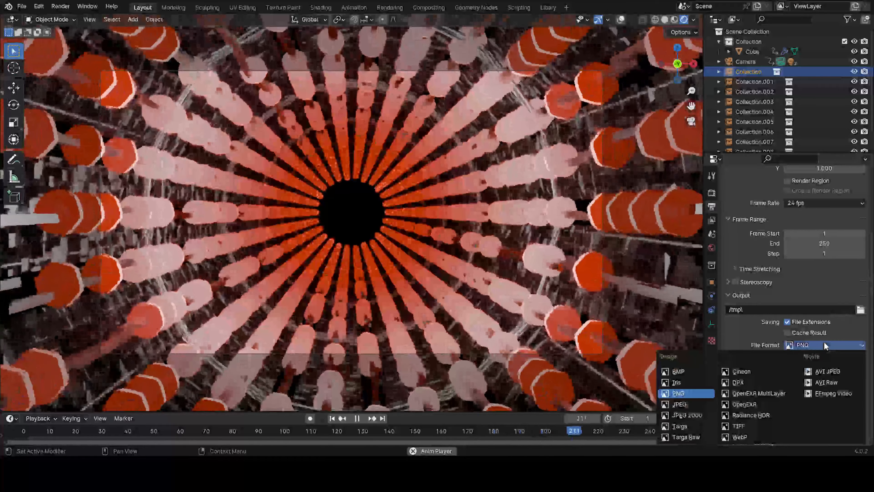
left_click(827, 393)
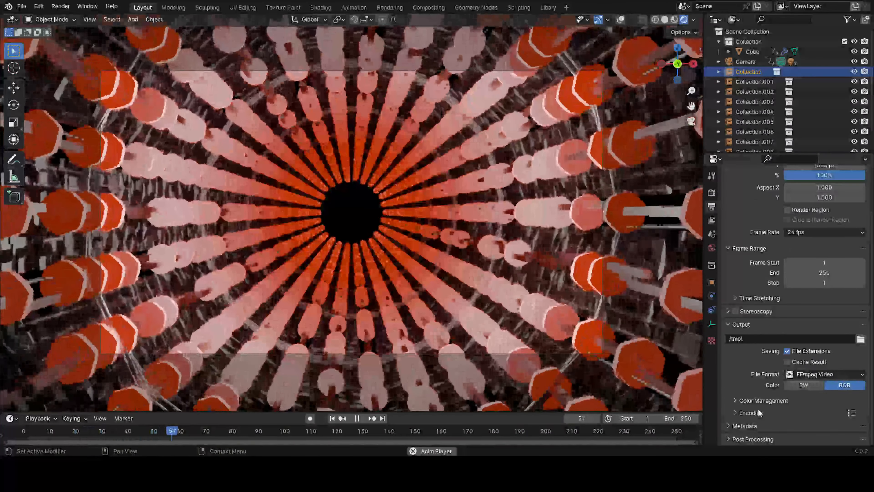
Step: Set the video encoding container to MPEG-4 and review the remaining video and audio encoding settings
left_click(750, 413)
scroll(757, 396, "down", 4)
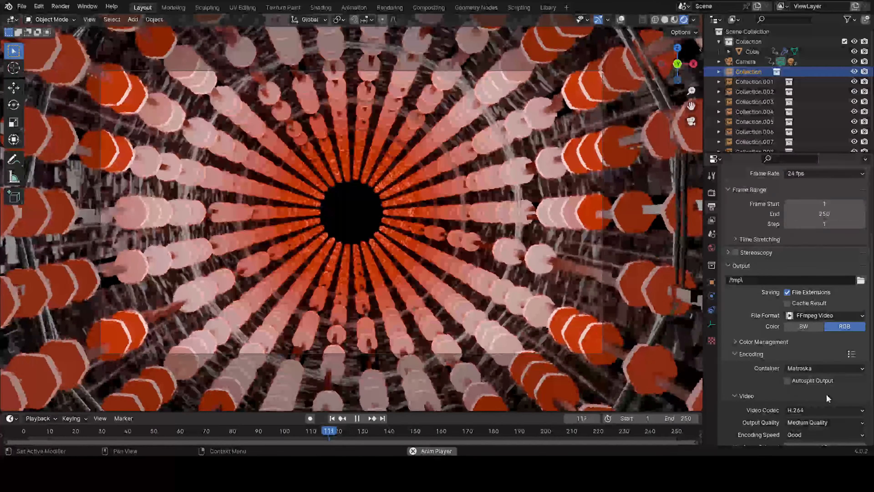
scroll(810, 348, "down", 1)
left_click(810, 347)
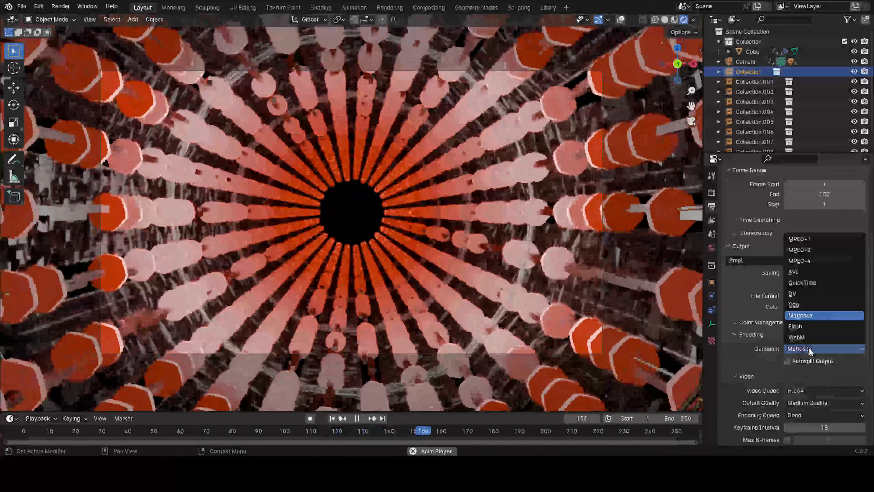
left_click(813, 265)
scroll(816, 378, "down", 3)
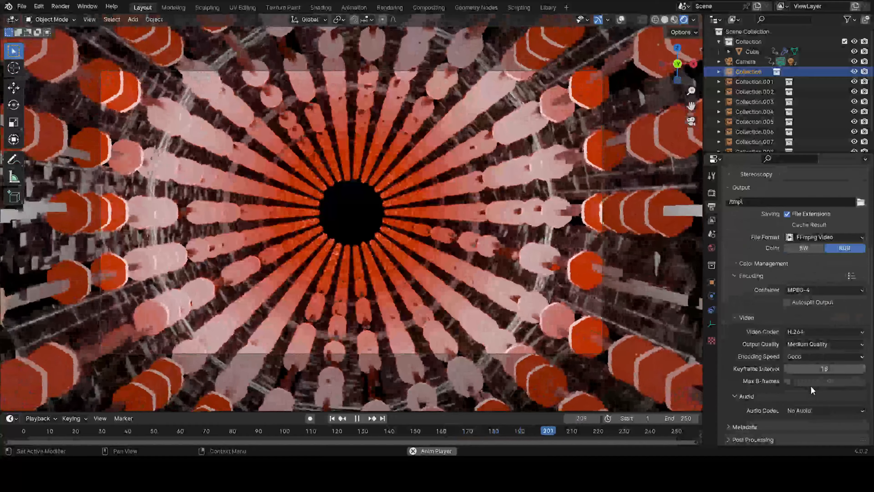
Step: Try the Low Contrast and High Contrast looks in the render's color management, and return the look to None
left_click(711, 193)
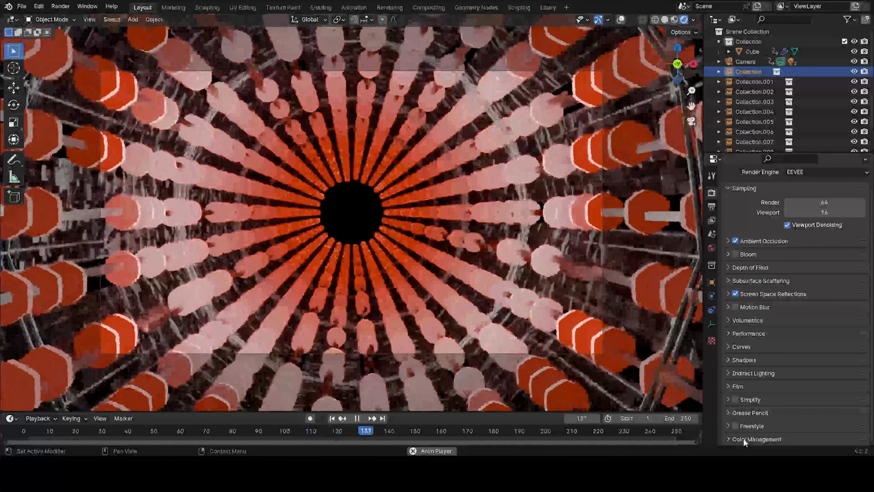
left_click(743, 438)
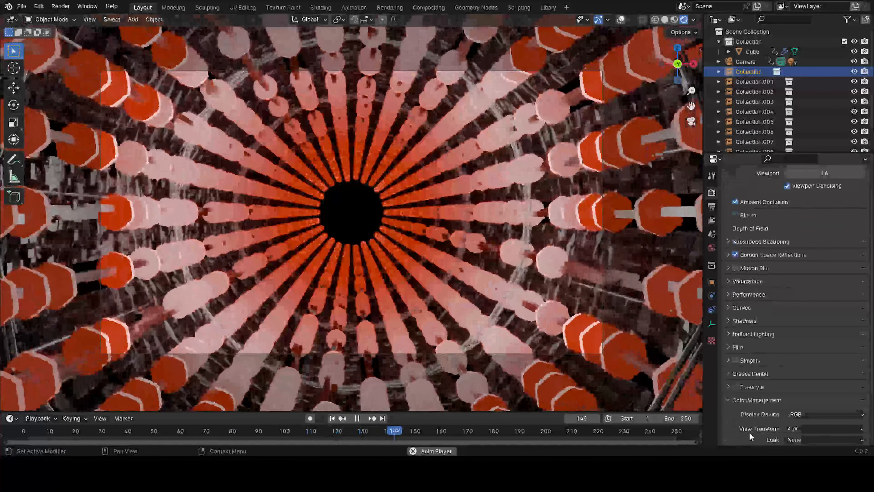
scroll(768, 406, "down", 6)
left_click(804, 375)
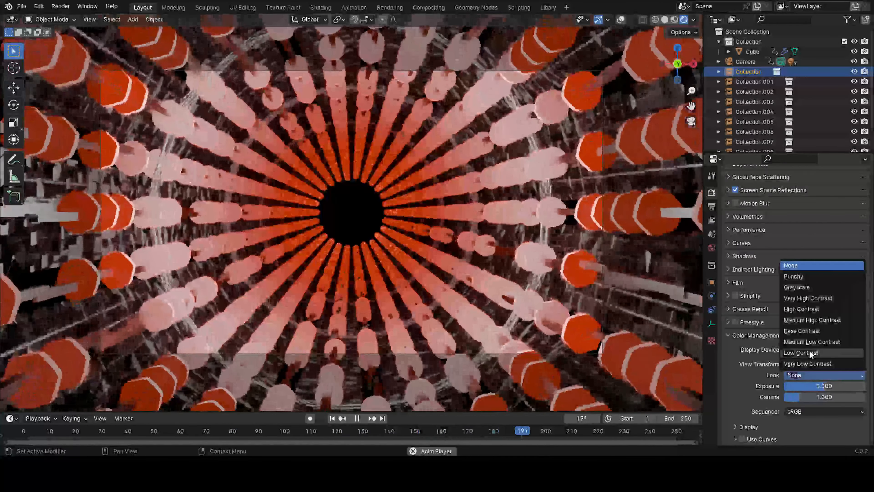
left_click(809, 351)
left_click(808, 376)
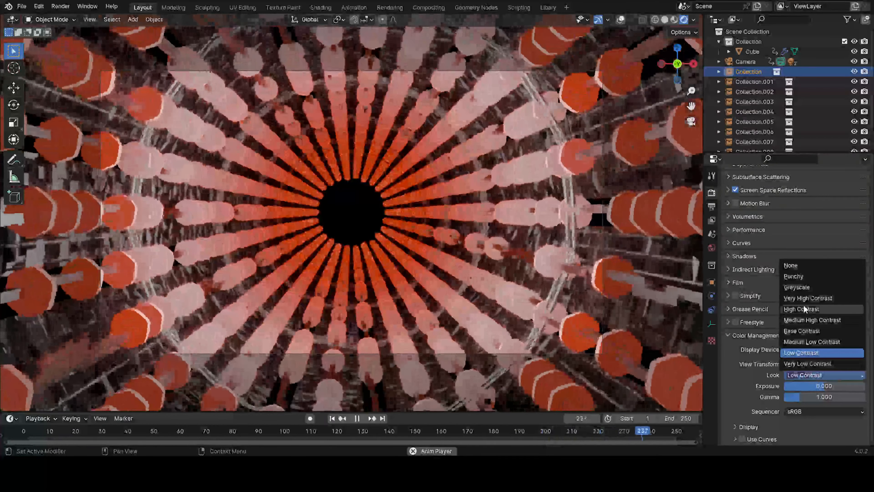
left_click(803, 305)
left_click(816, 371)
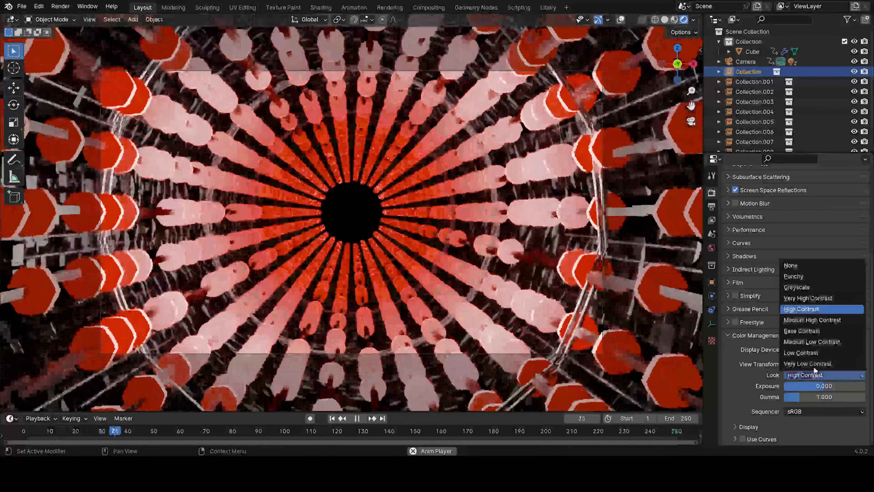
left_click(798, 265)
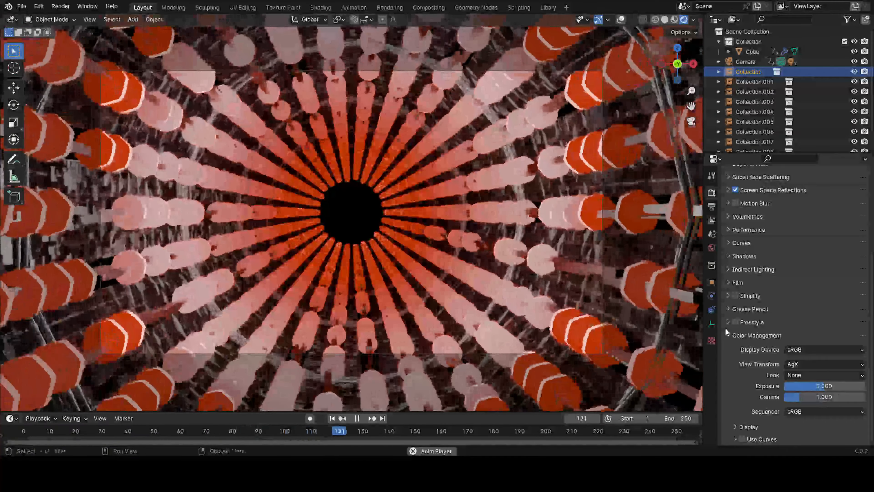
left_click(729, 334)
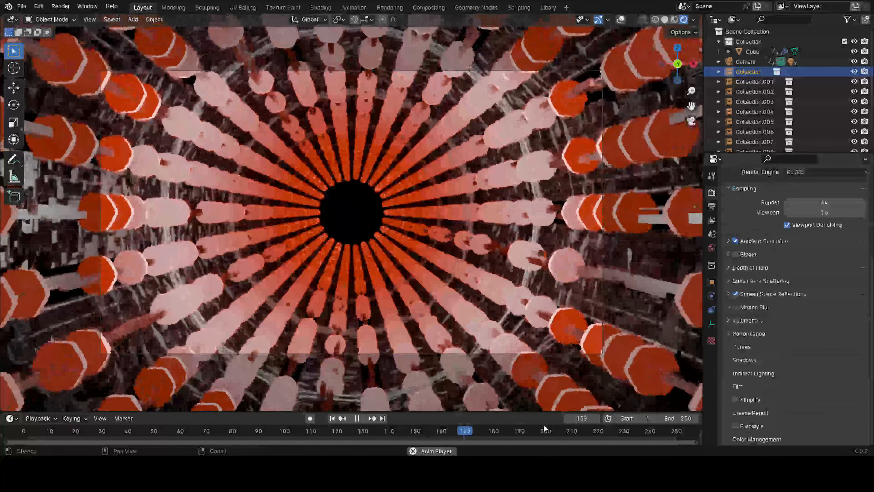